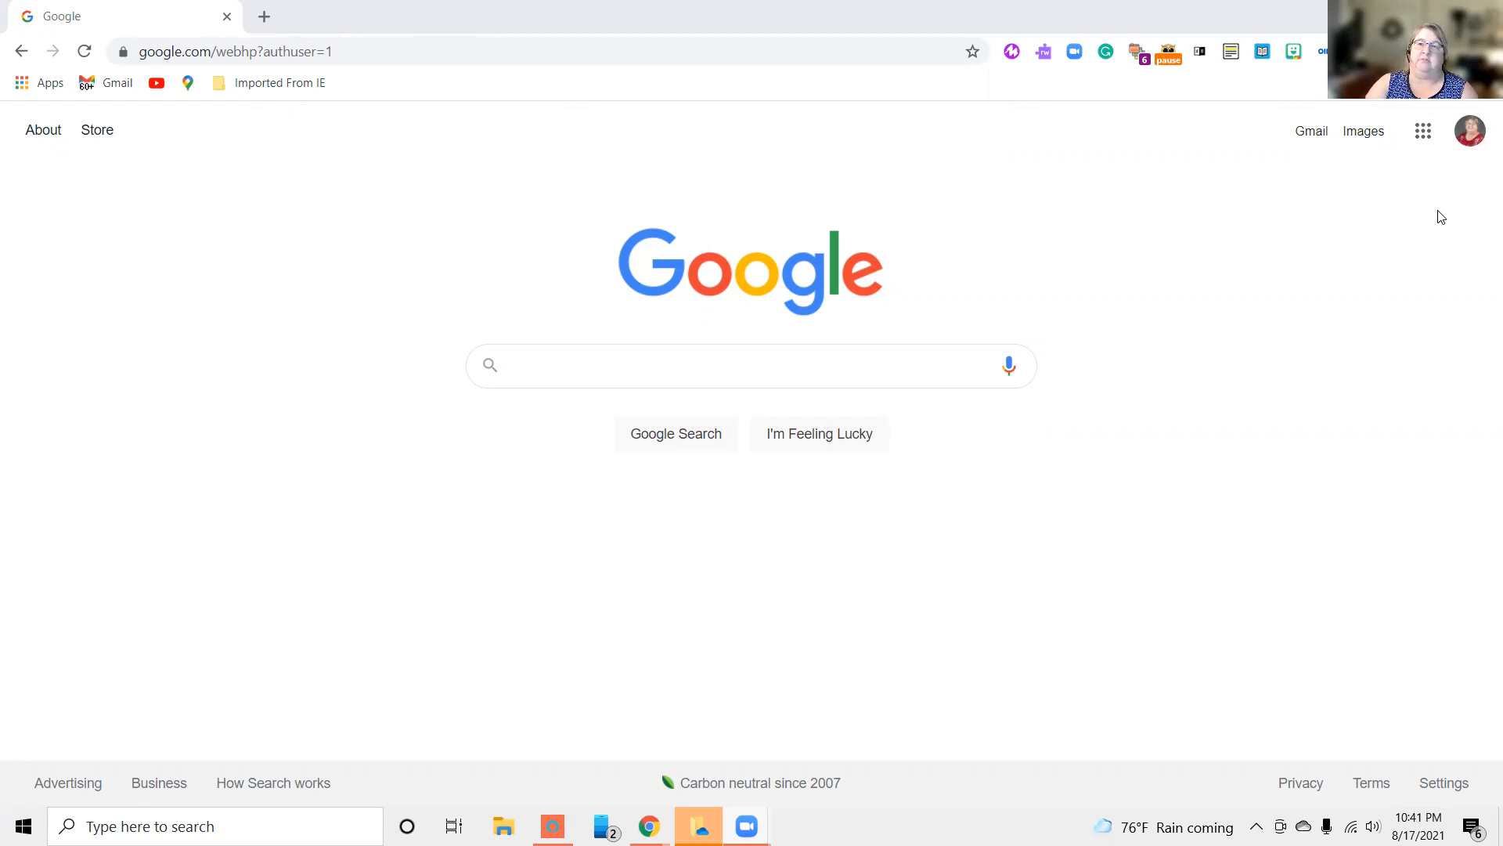
Switch to the default Google account, look through the available Google apps and open Docs
click(1471, 135)
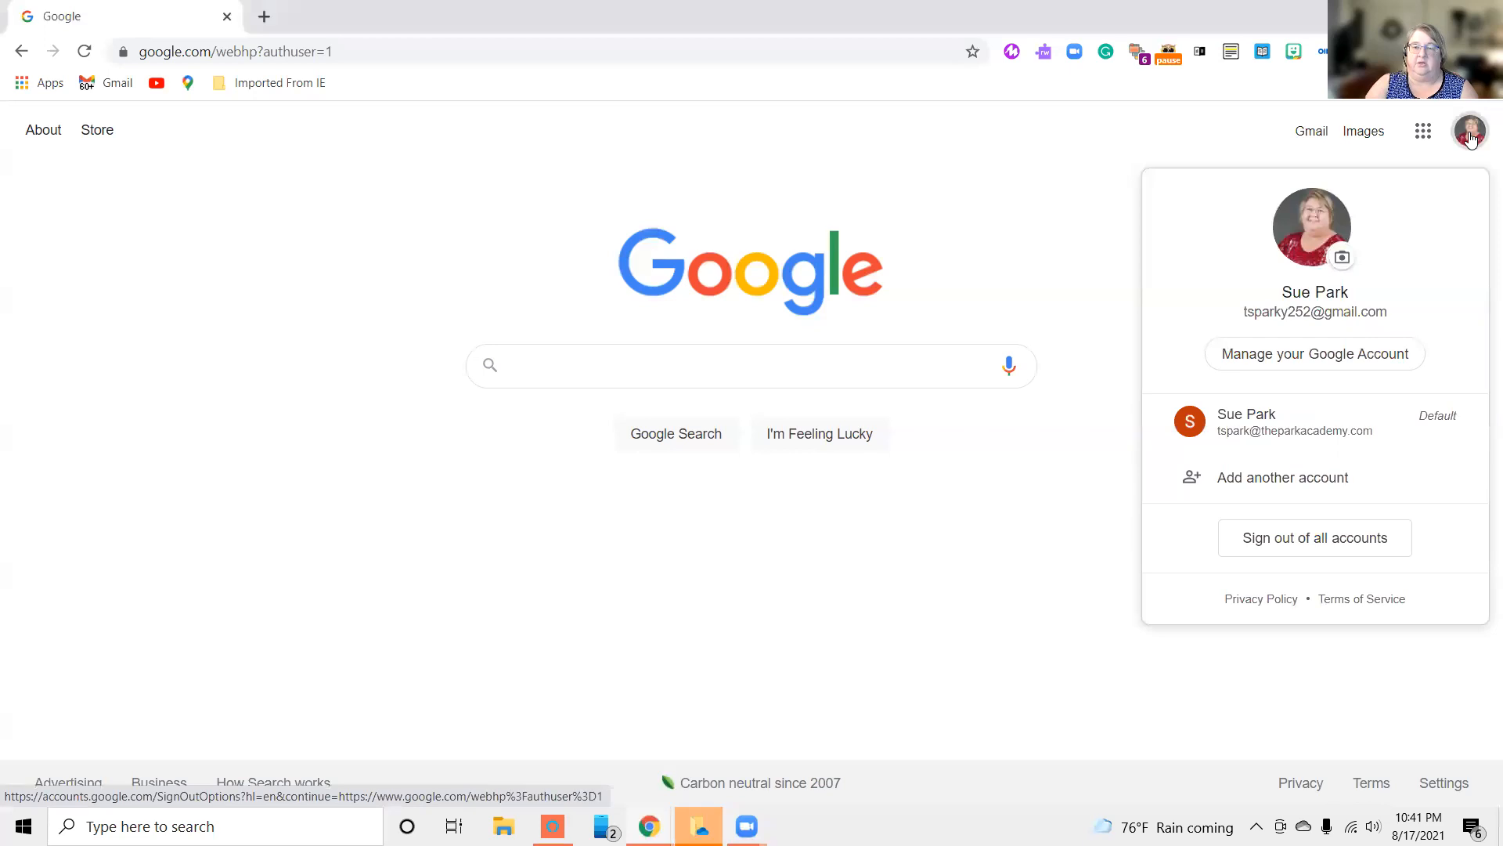
click(1188, 428)
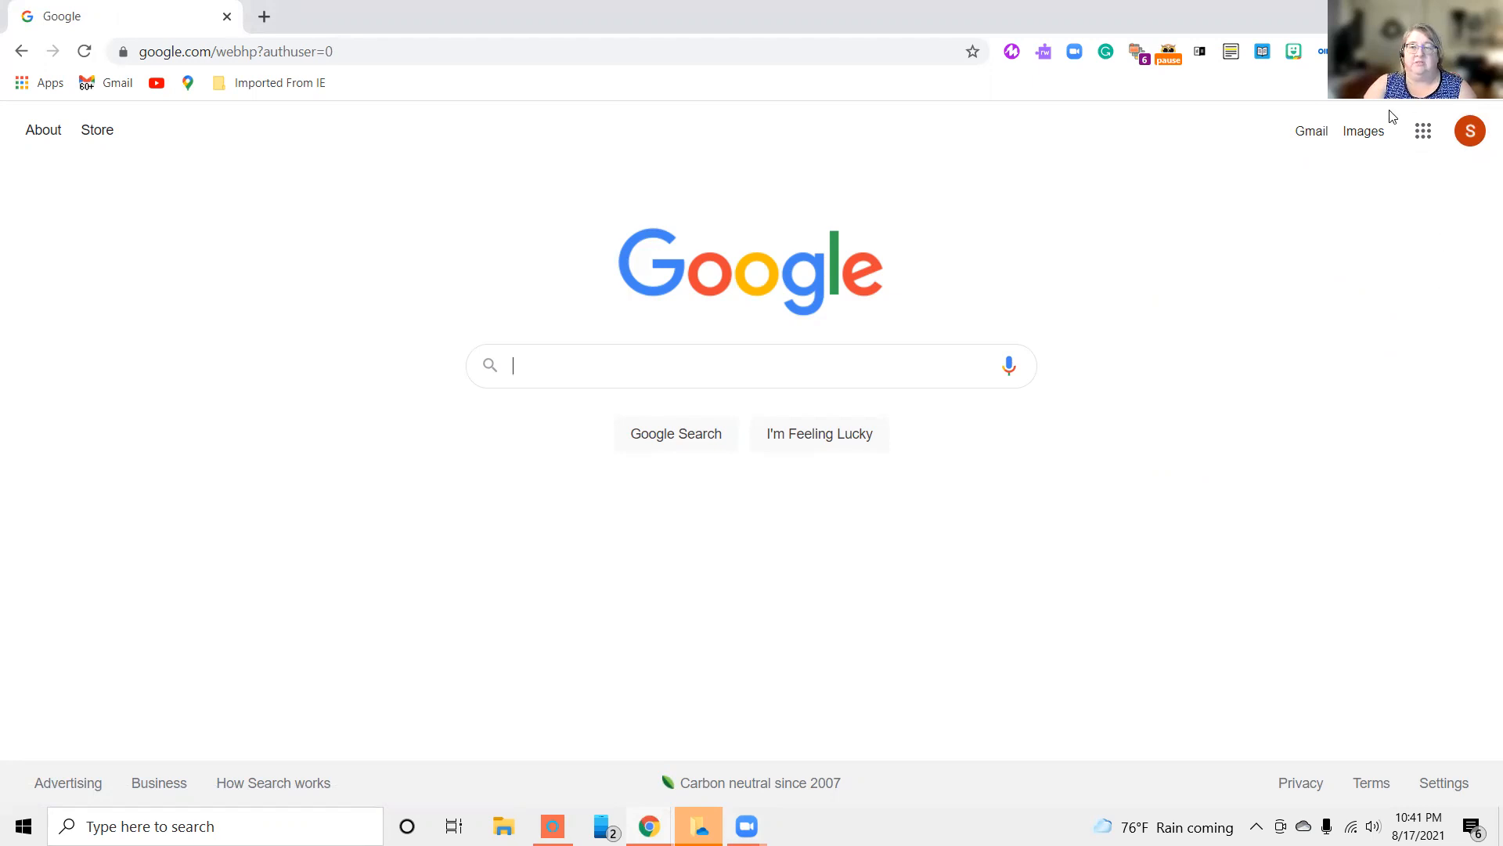
click(1424, 133)
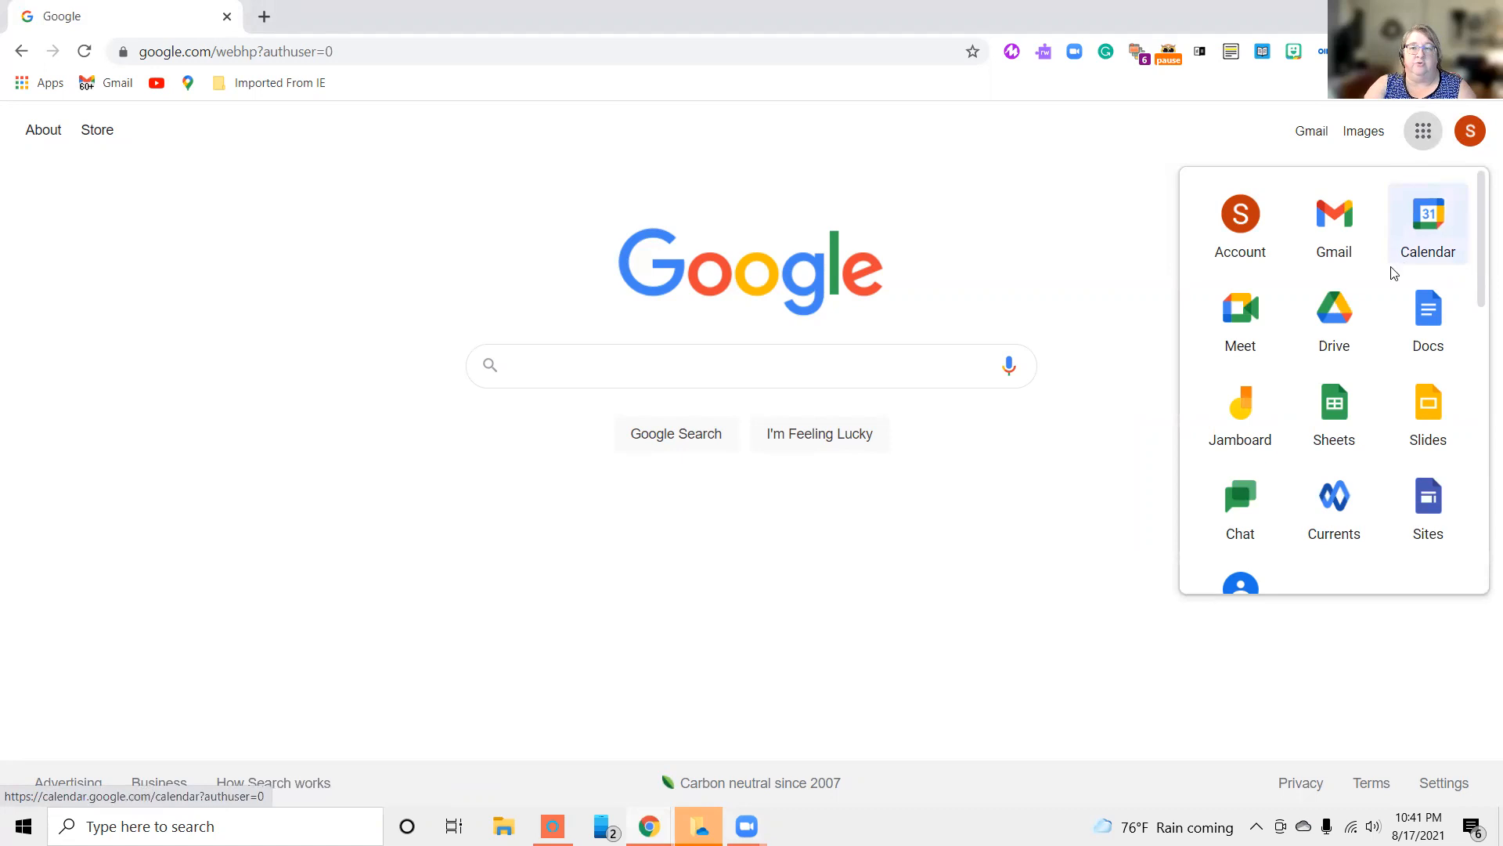
scroll(1370, 292, down, 3)
scroll(1372, 288, down, 6)
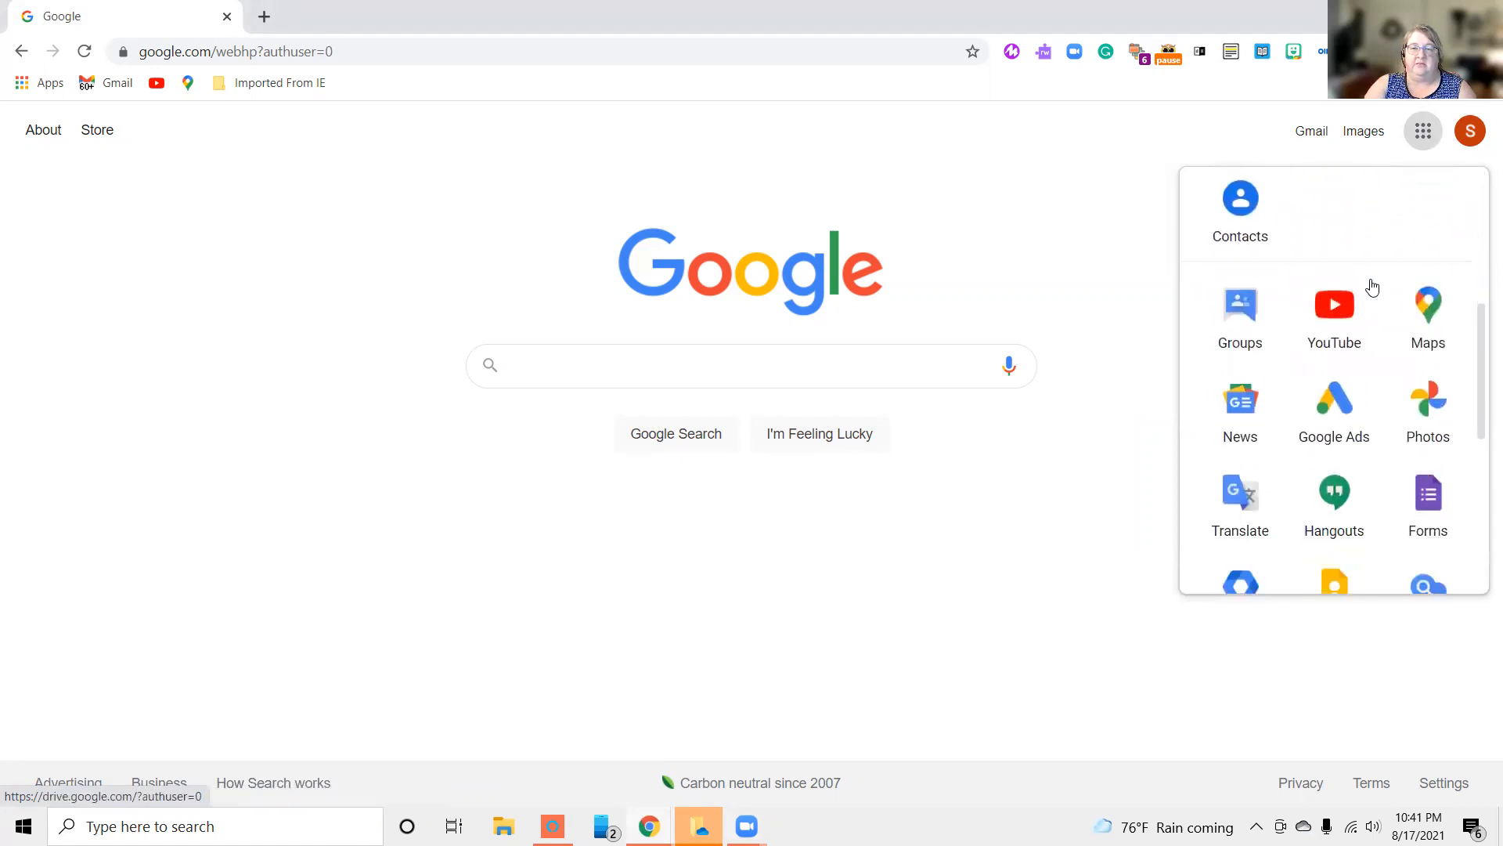
scroll(1371, 290, down, 3)
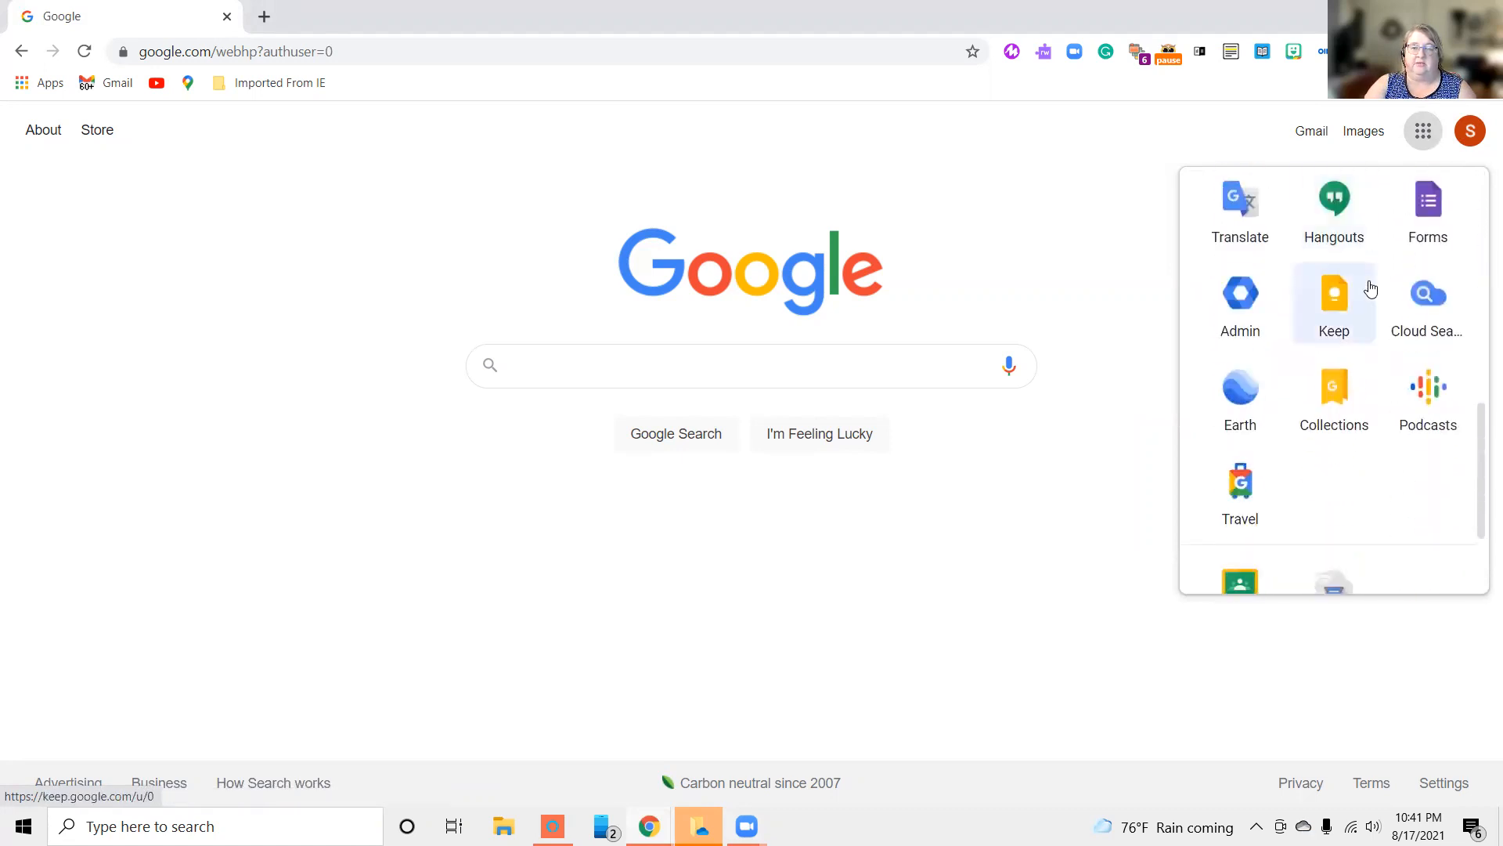
scroll(1370, 286, up, 6)
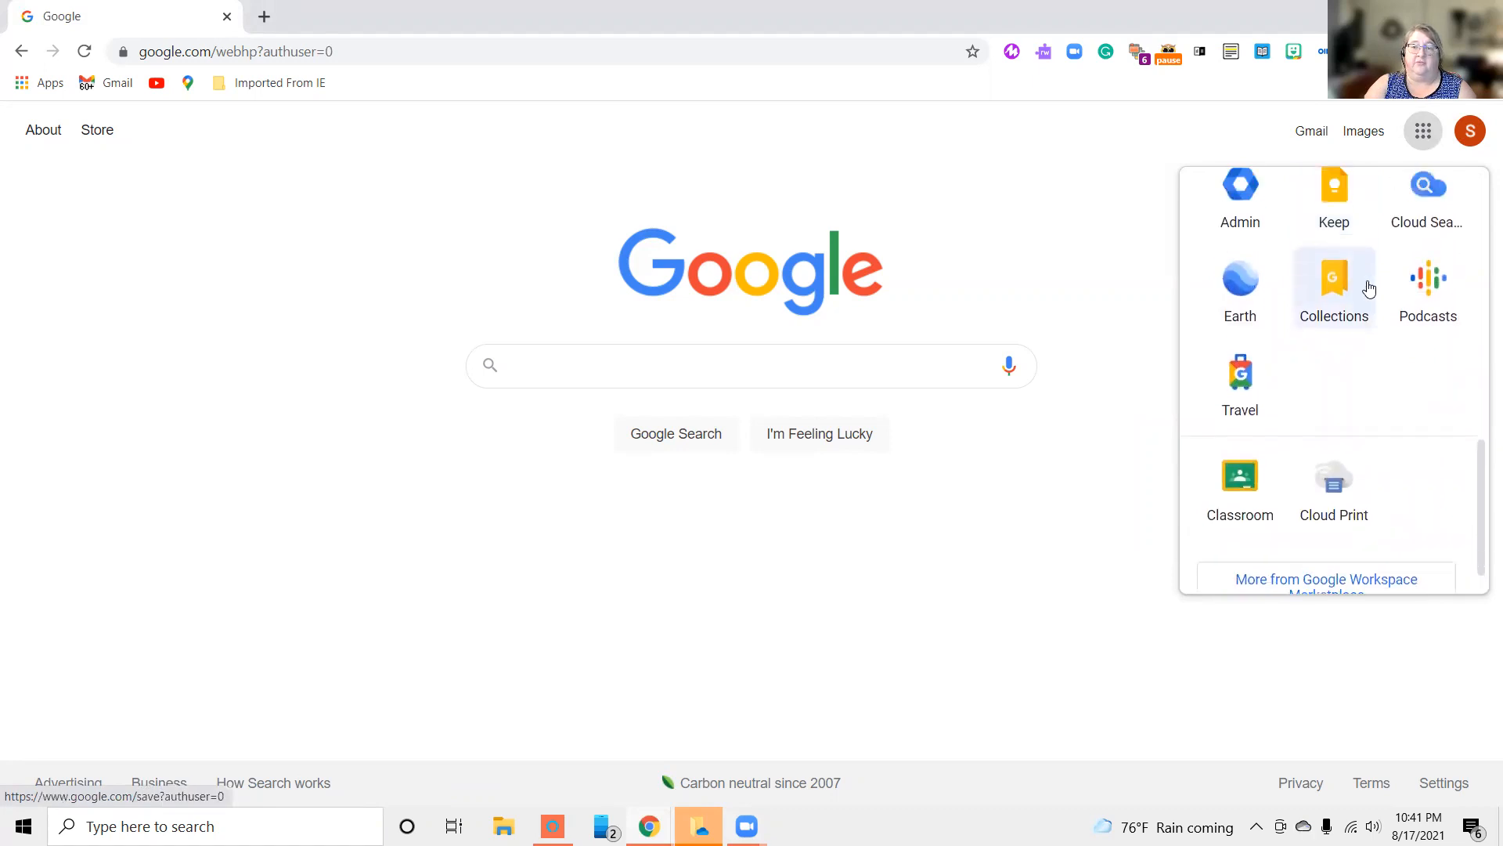
scroll(1370, 280, up, 4)
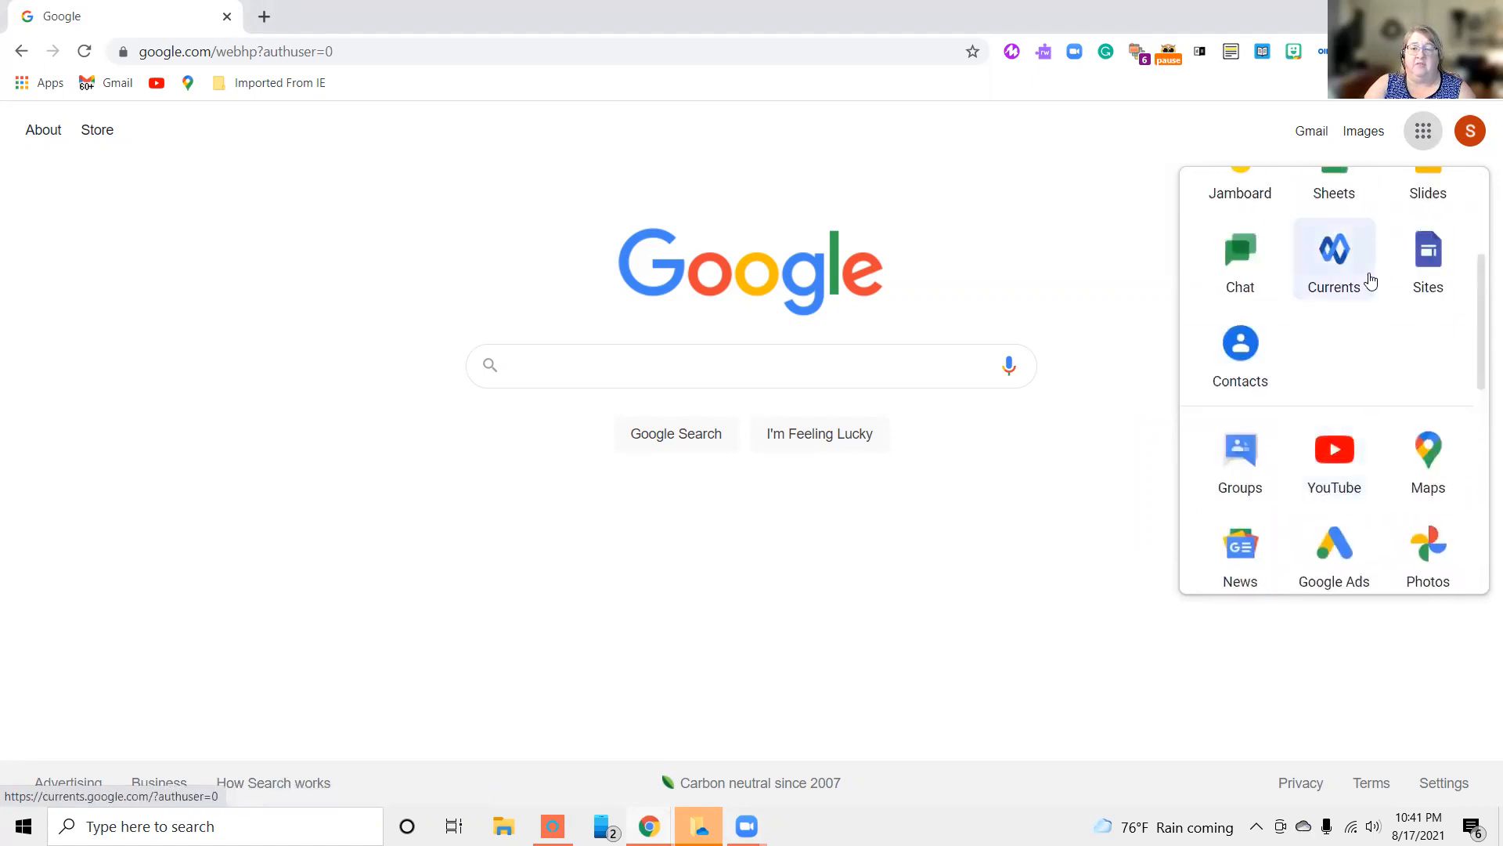
scroll(1371, 278, up, 2)
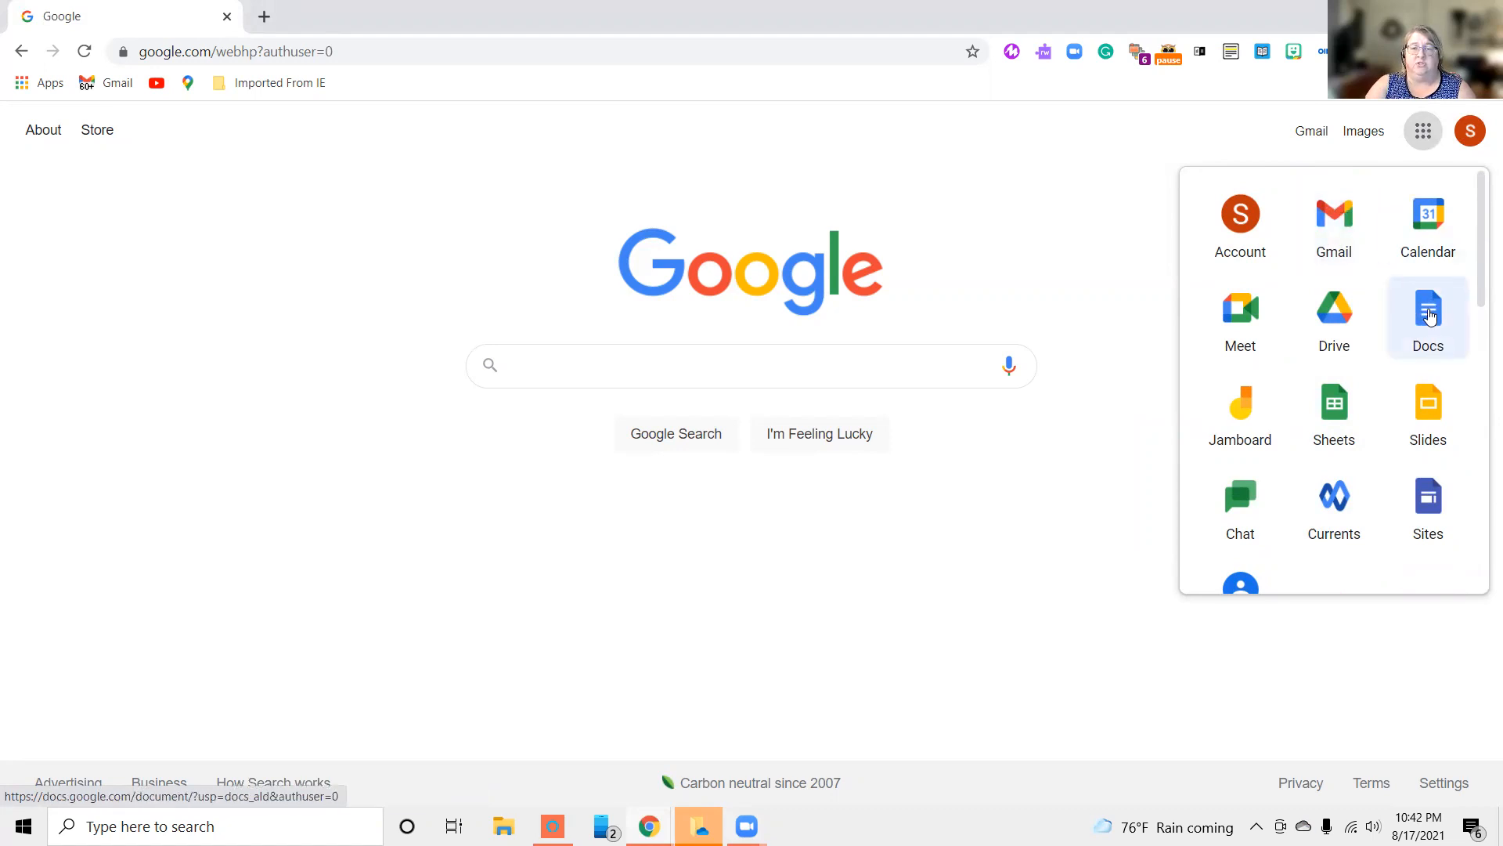
click(1430, 314)
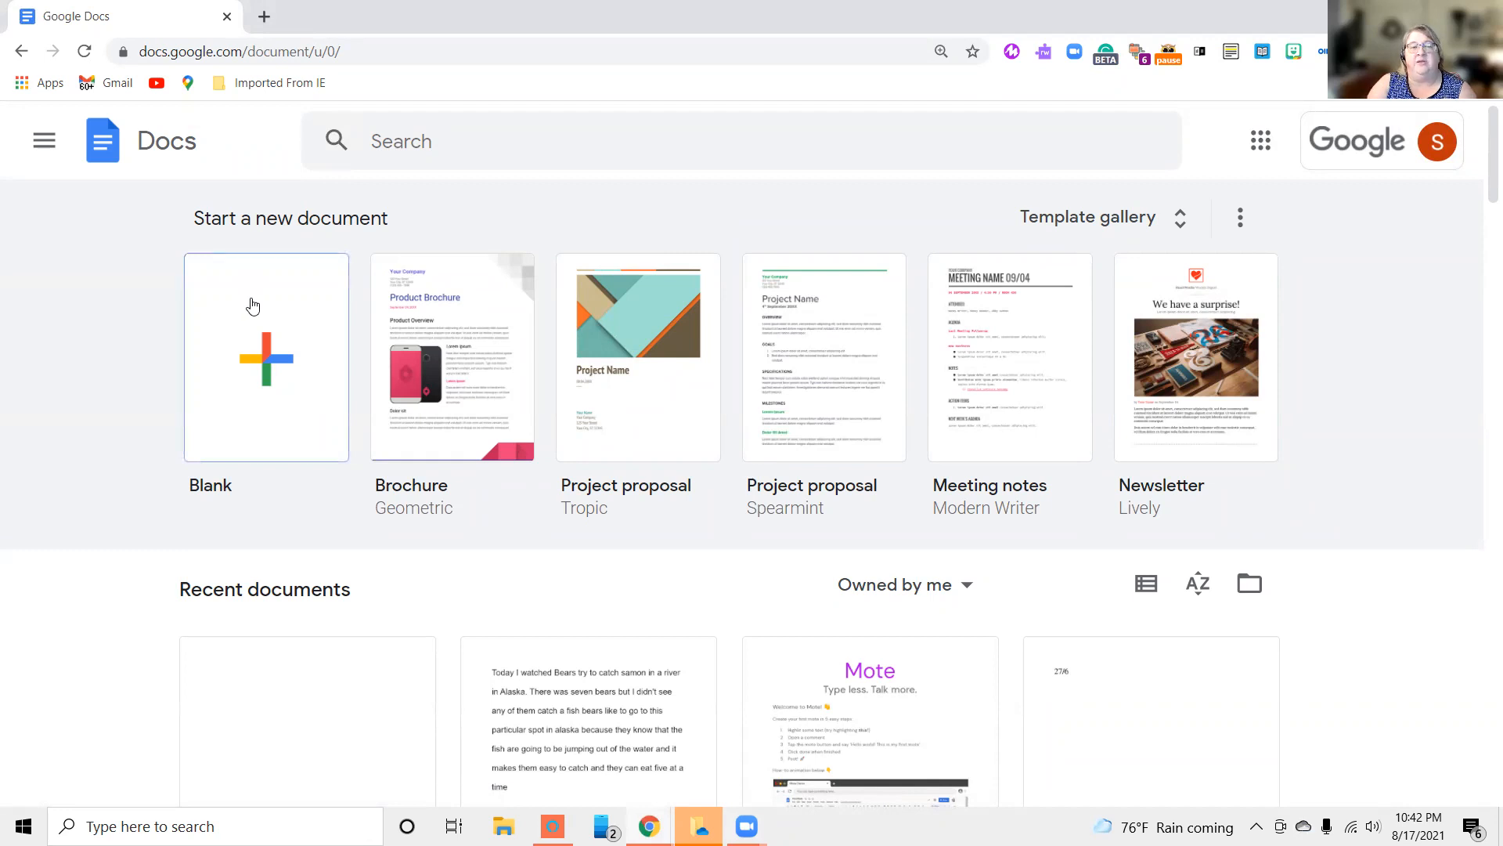
Create a blank document and dictate two short paragraphs about using the microphone and having to say the punctuation with voice typing in English (US)
click(289, 383)
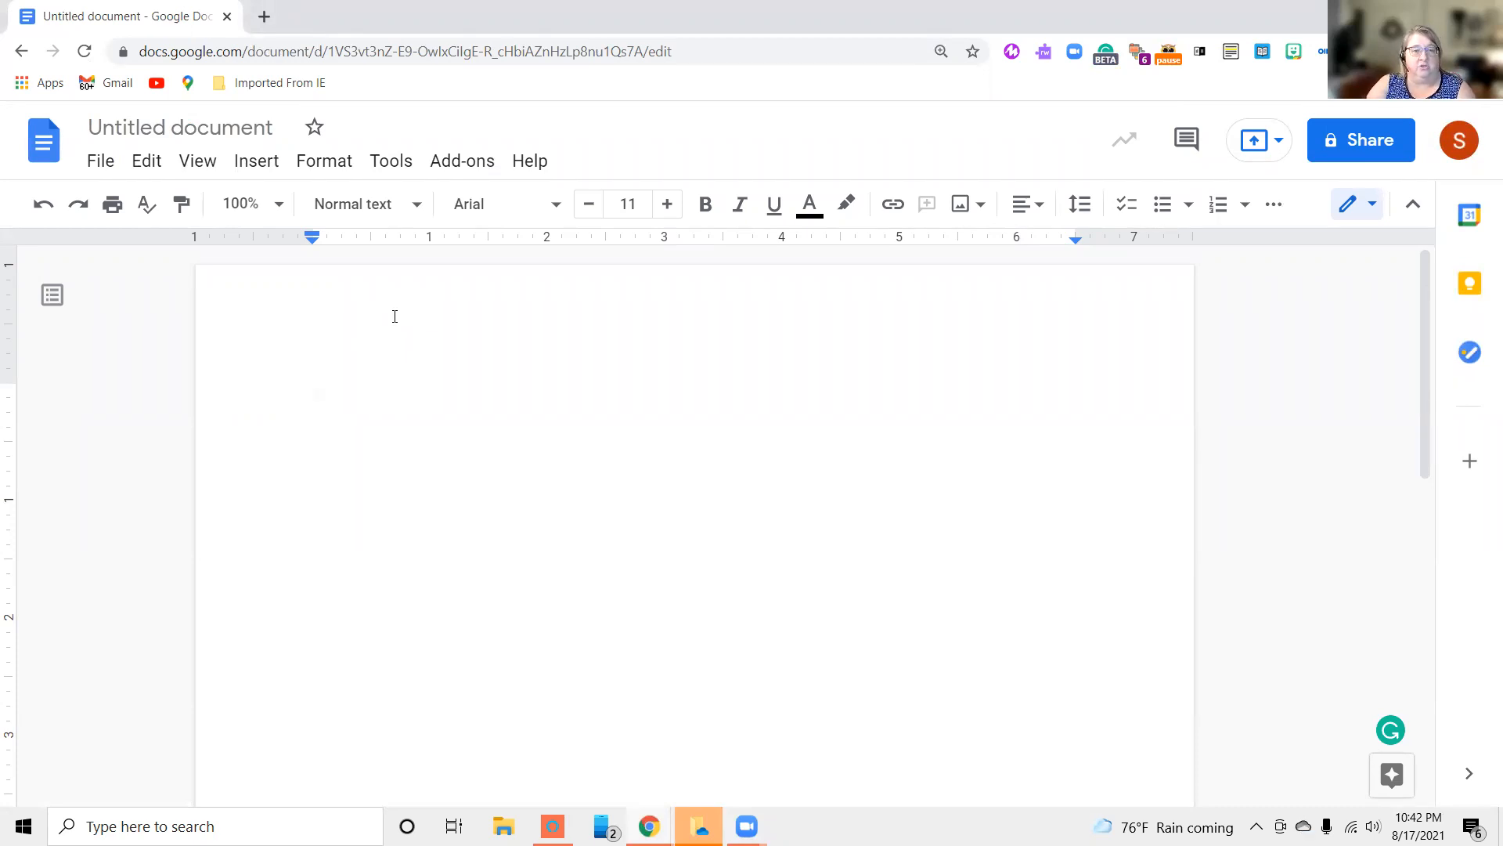
click(386, 166)
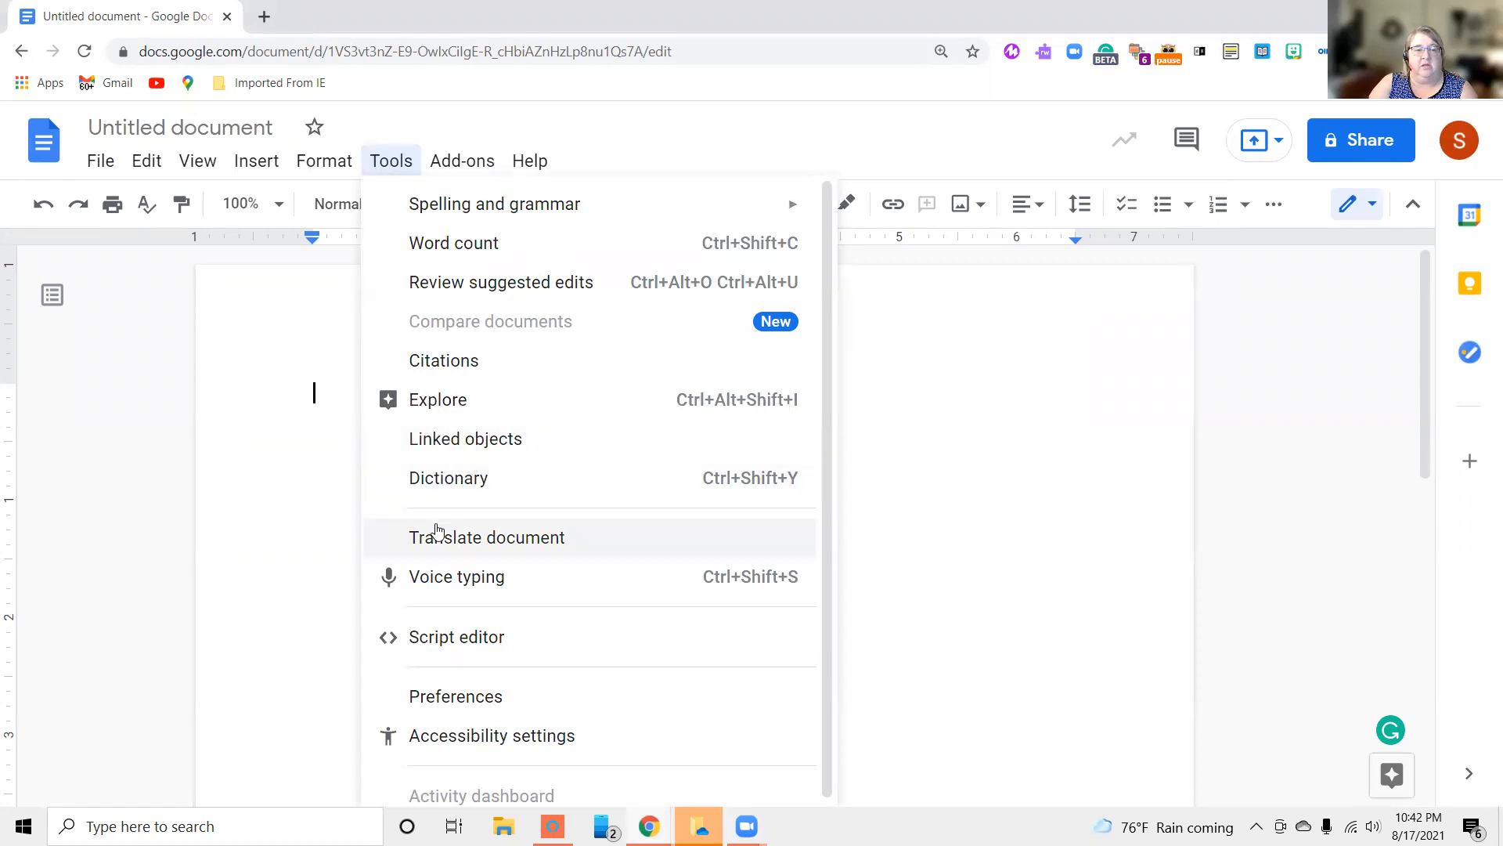
click(452, 580)
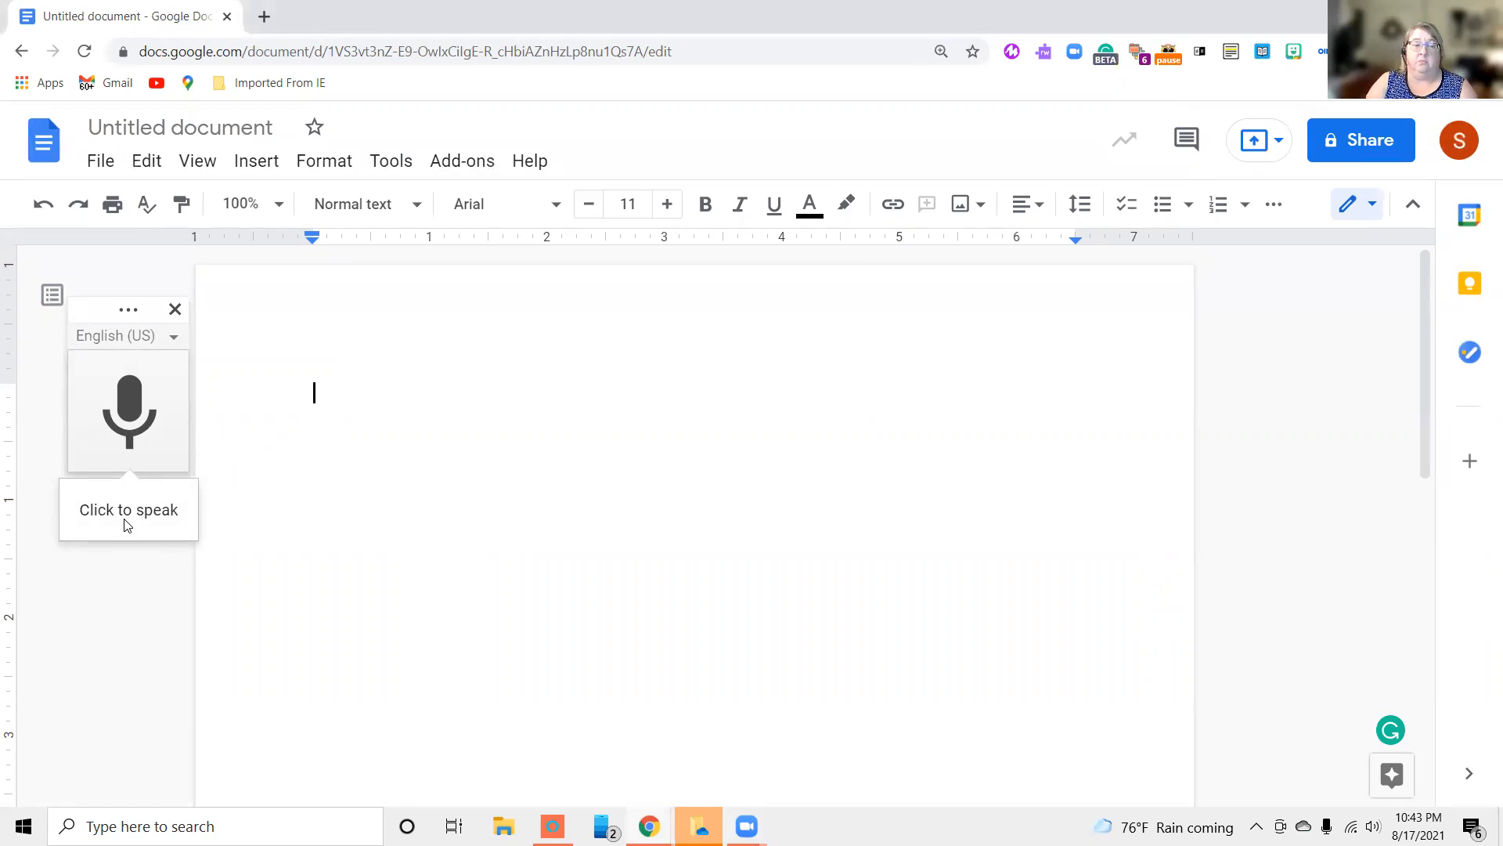
click(129, 410)
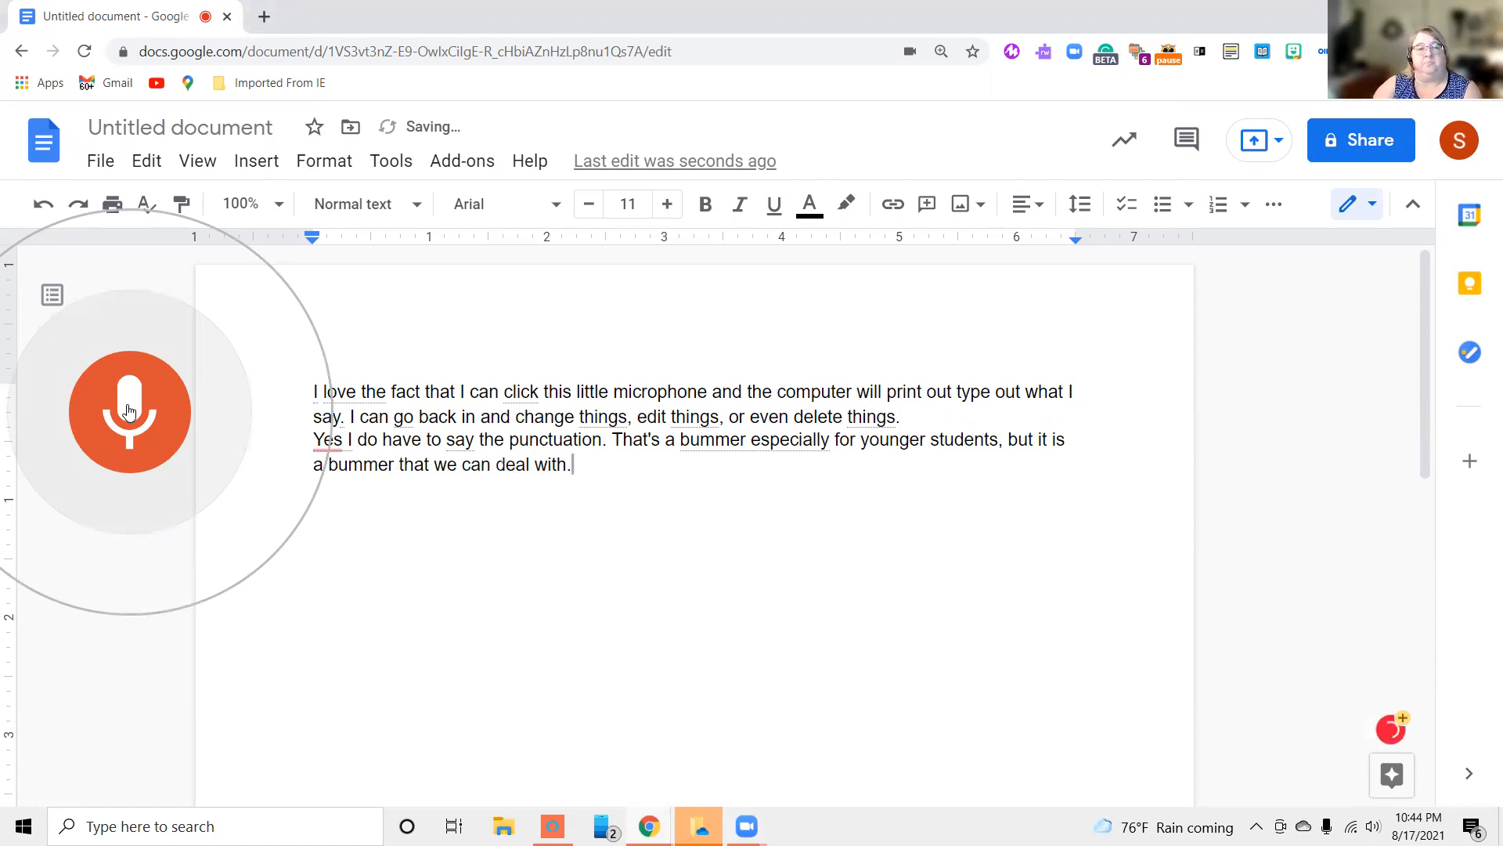
click(111, 407)
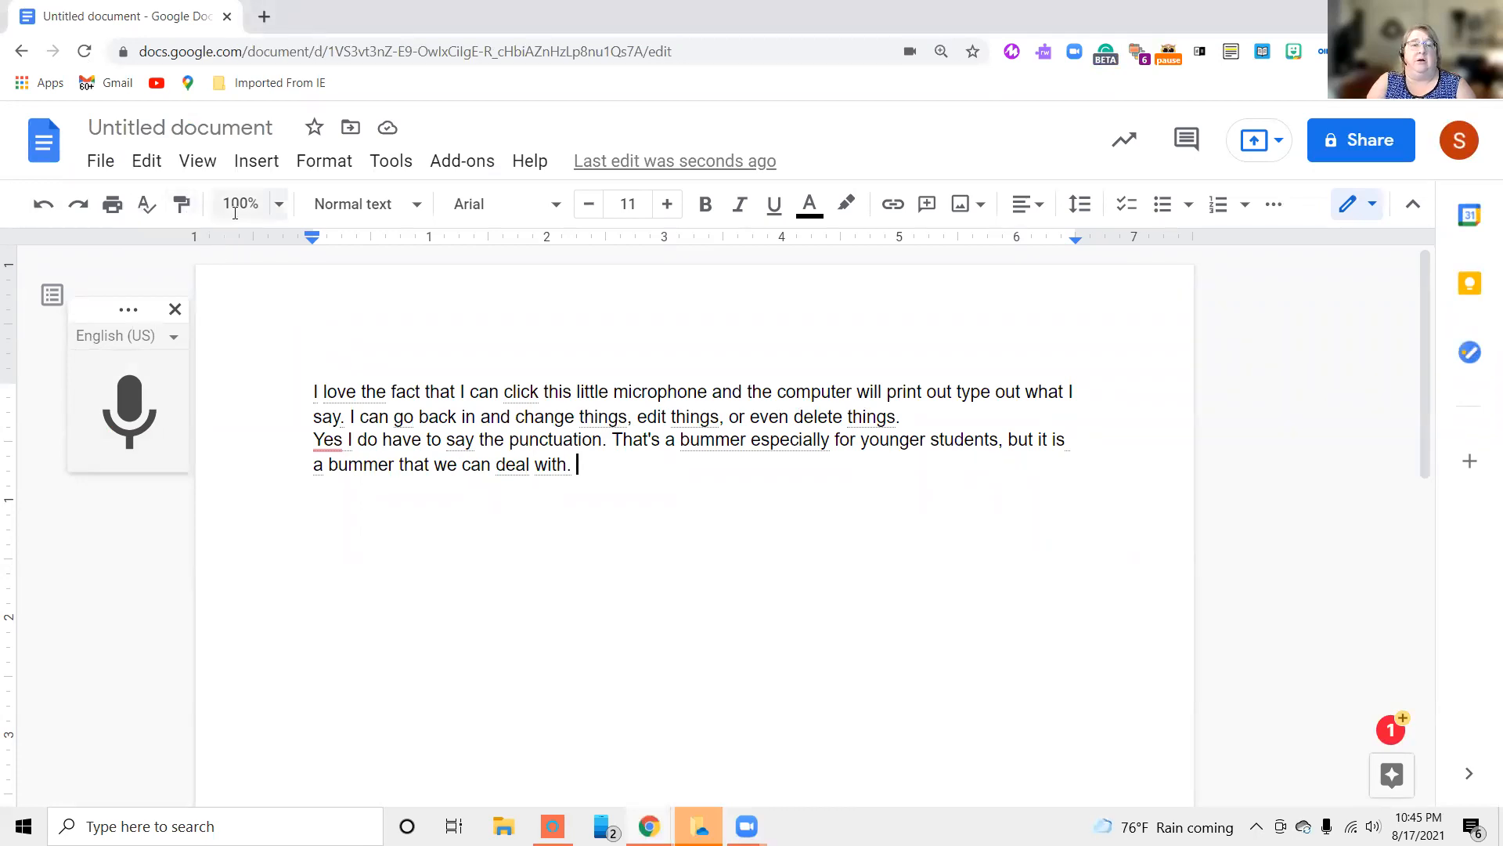
Set the document zoom to 125% and look at the available paragraph styles without changing the style
click(279, 205)
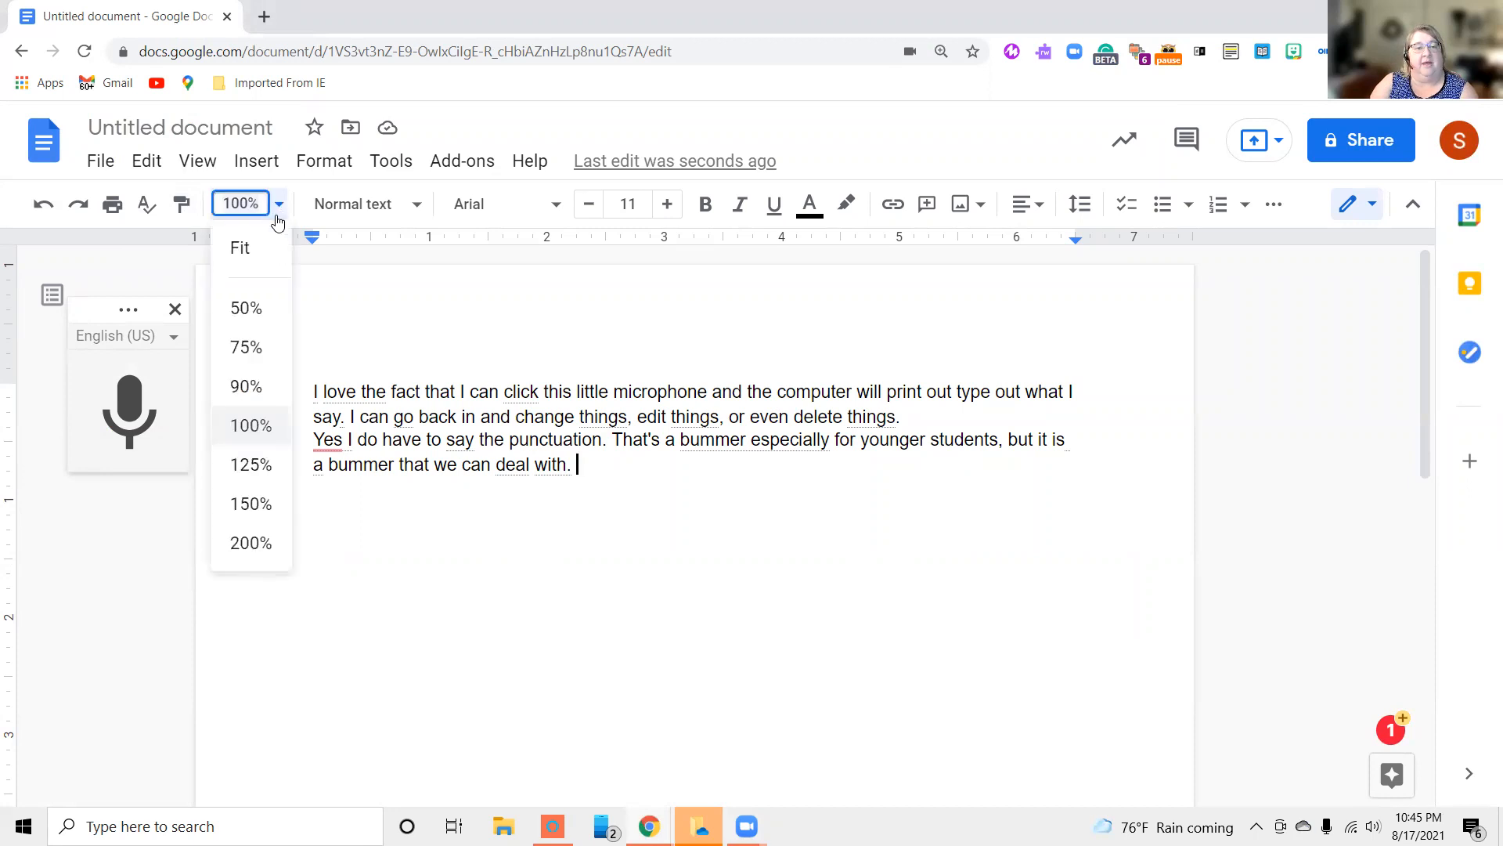
click(237, 465)
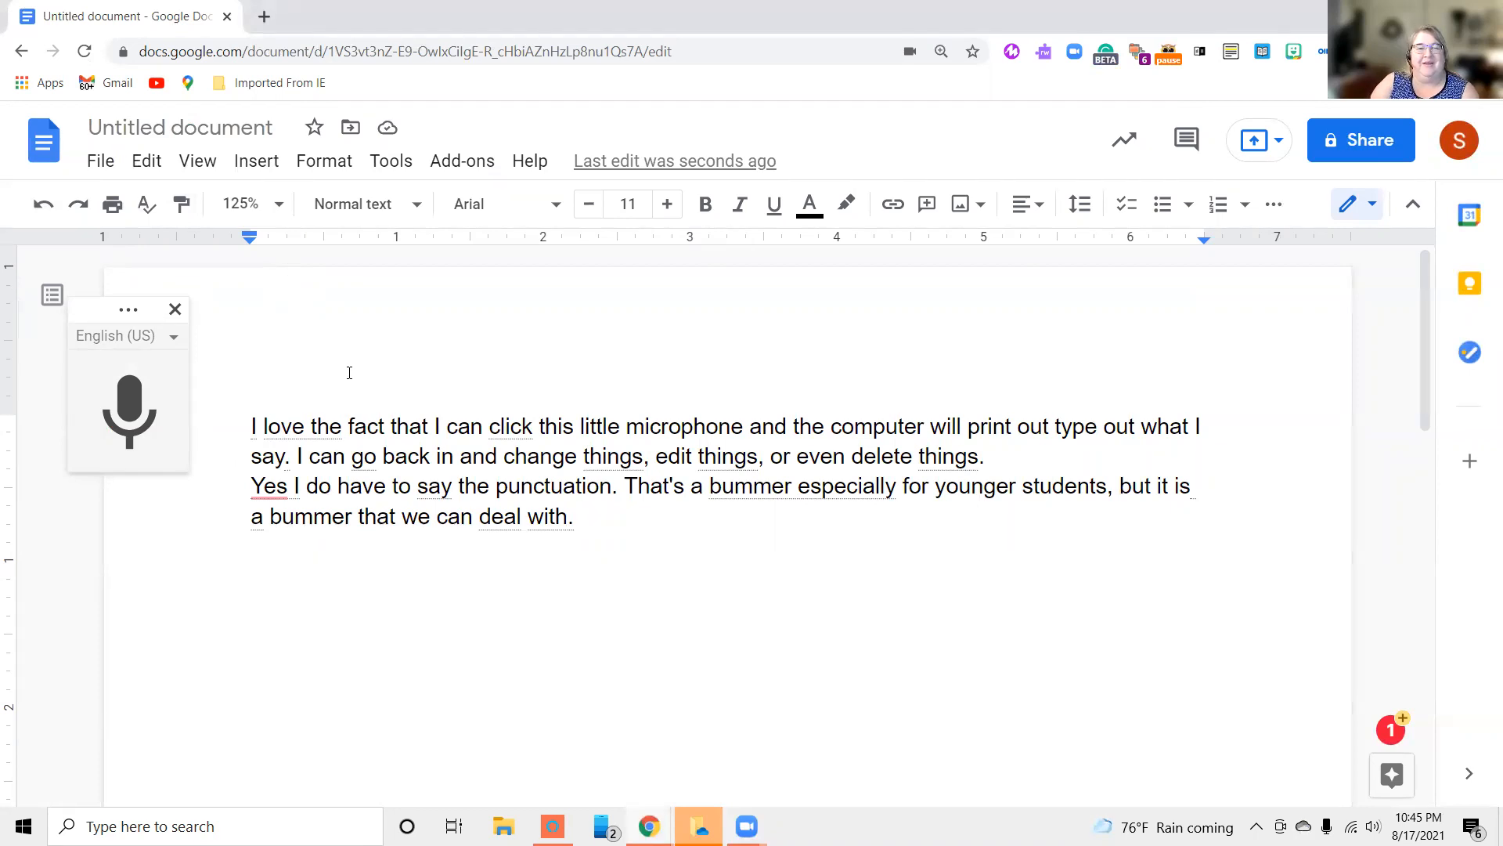
click(418, 208)
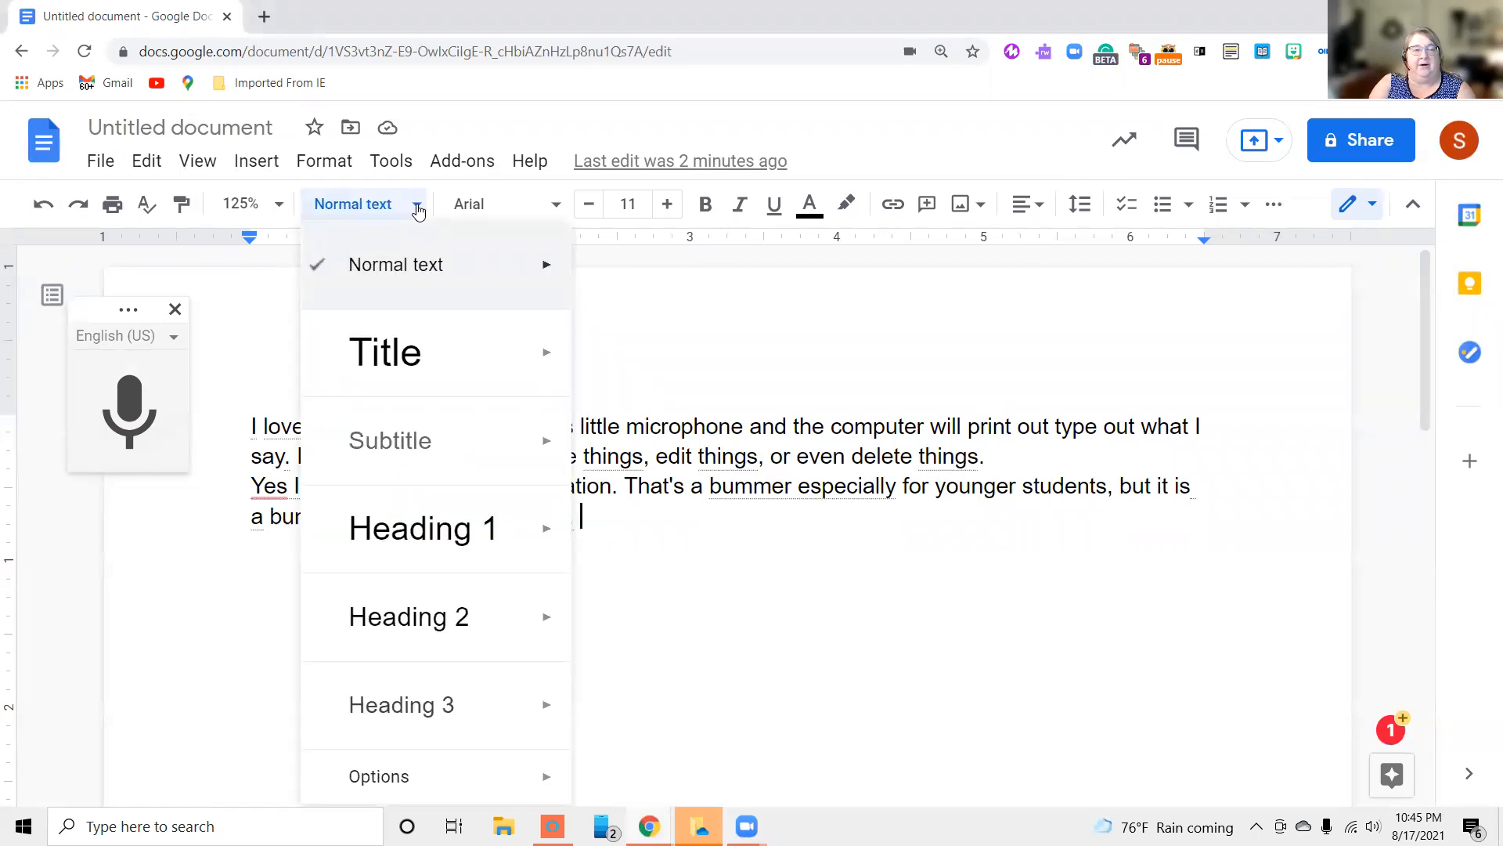
click(419, 211)
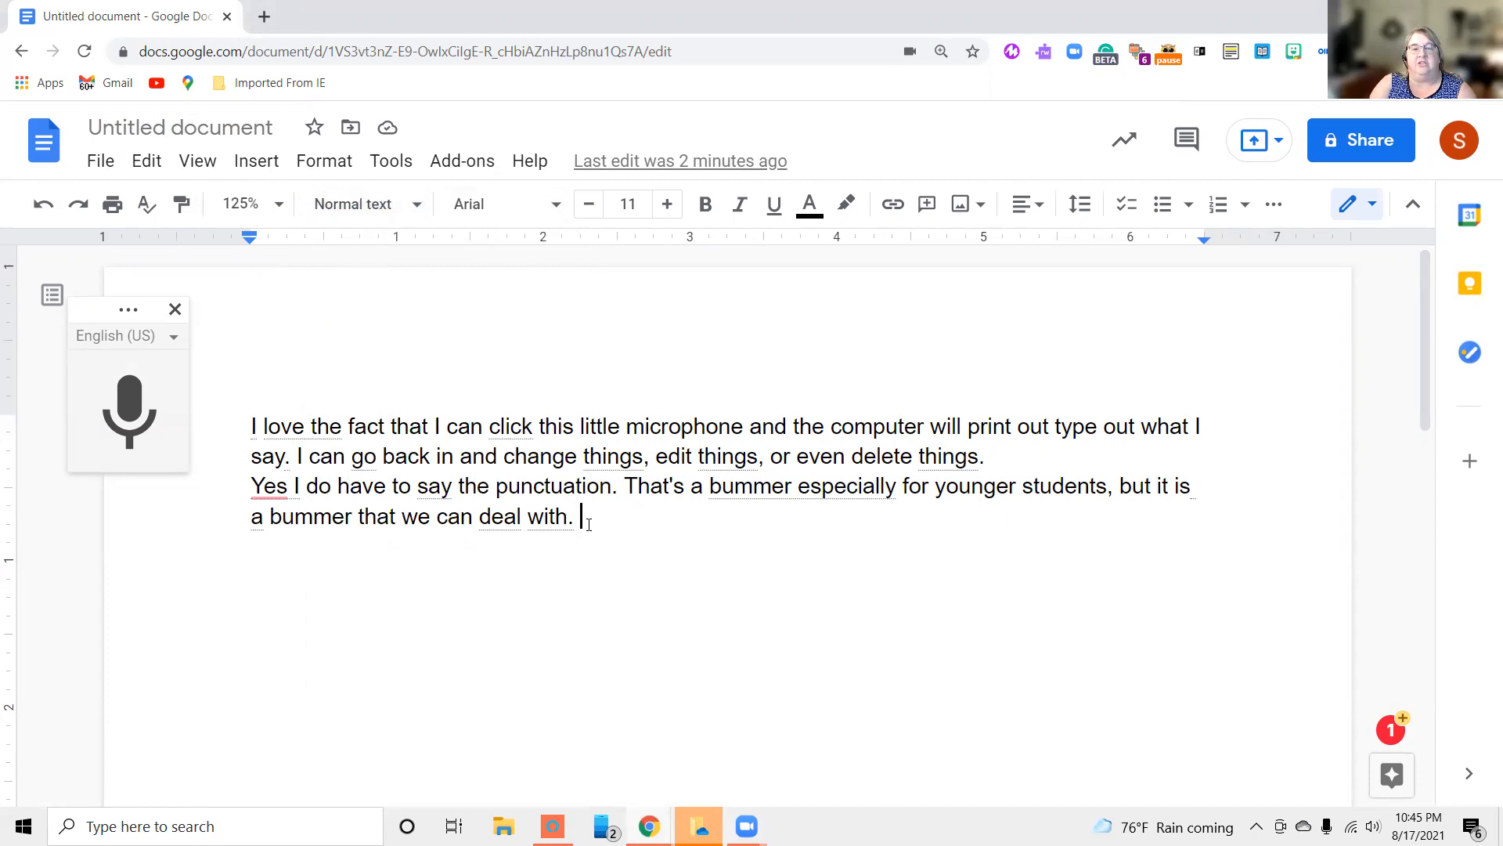
Set both dictated paragraphs to the Lobster font at size 13
drag(589, 517, 241, 398)
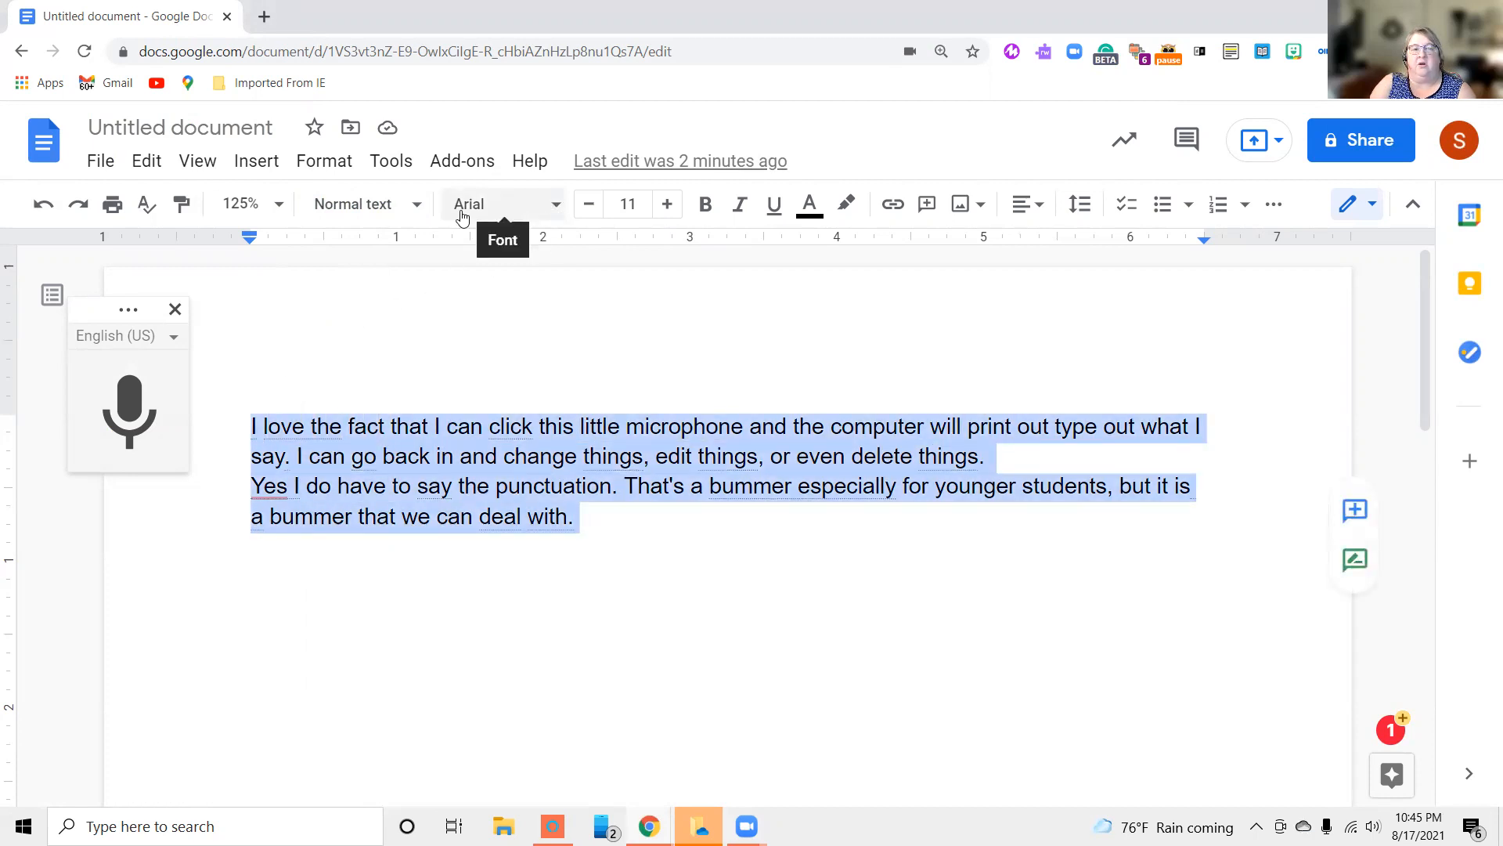
click(557, 207)
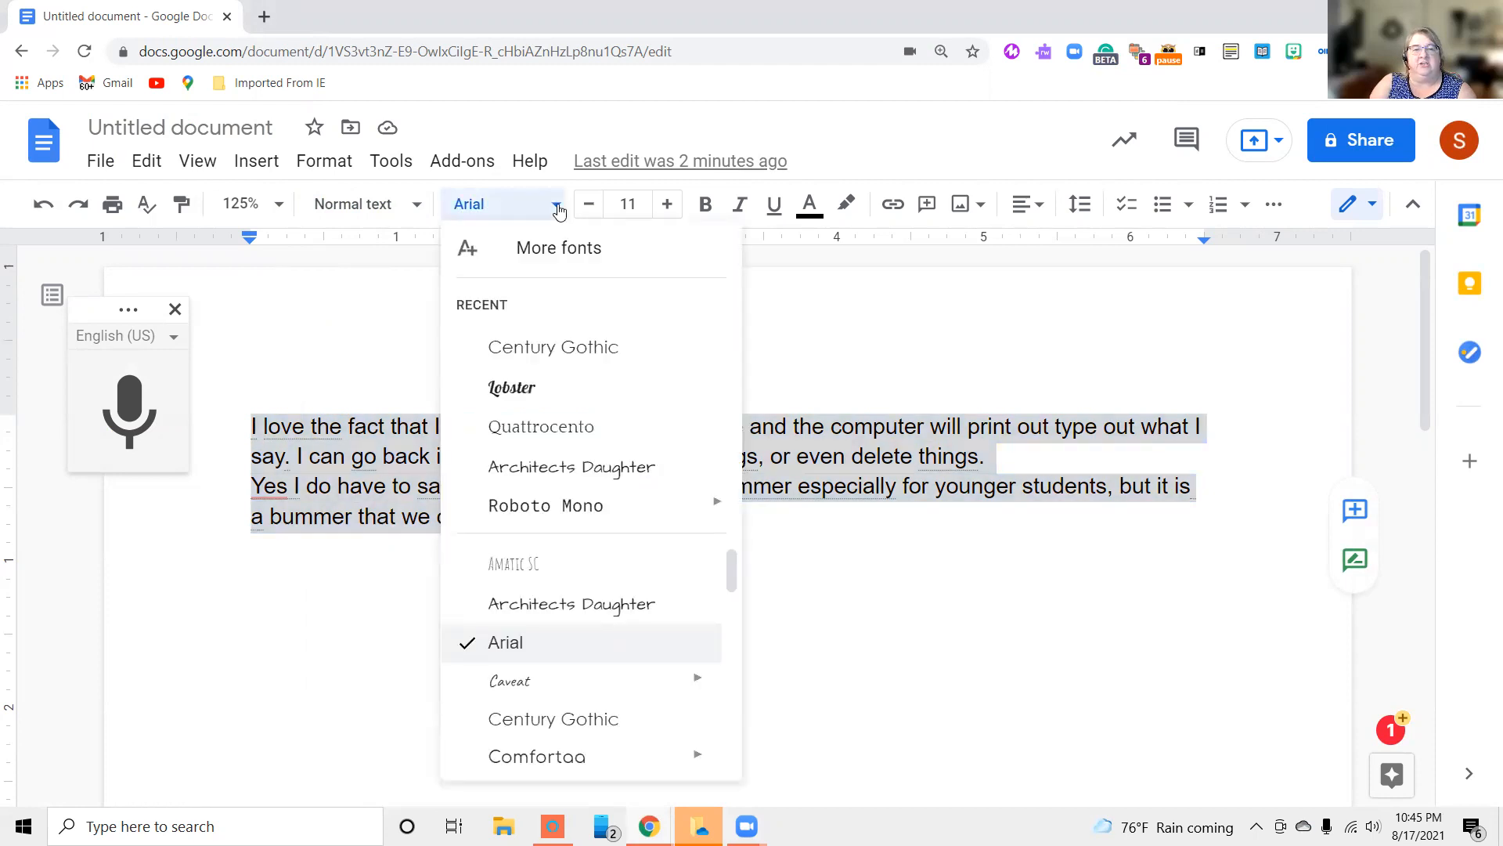
click(552, 394)
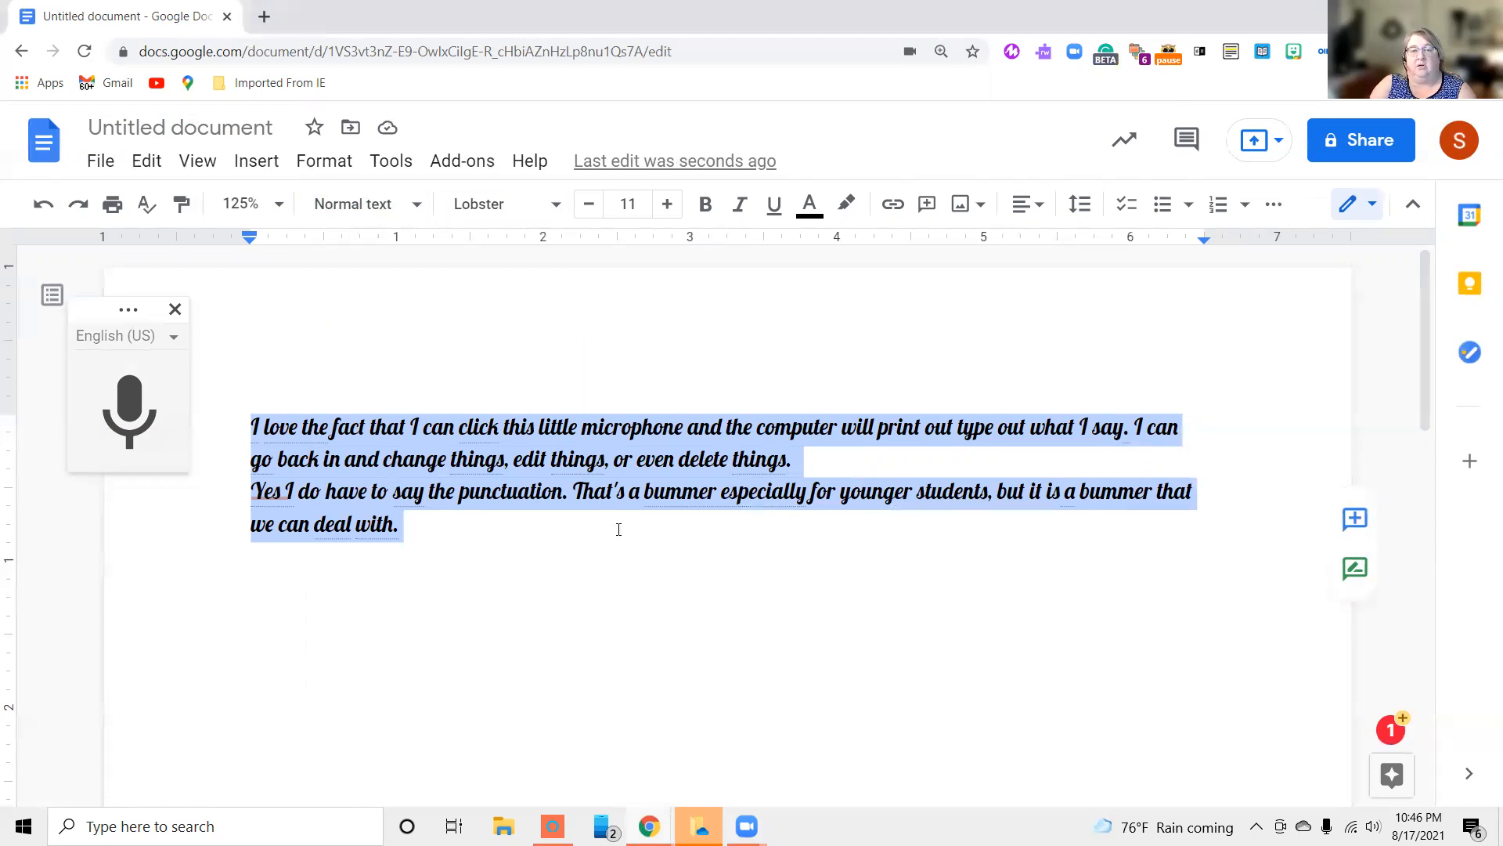
click(667, 204)
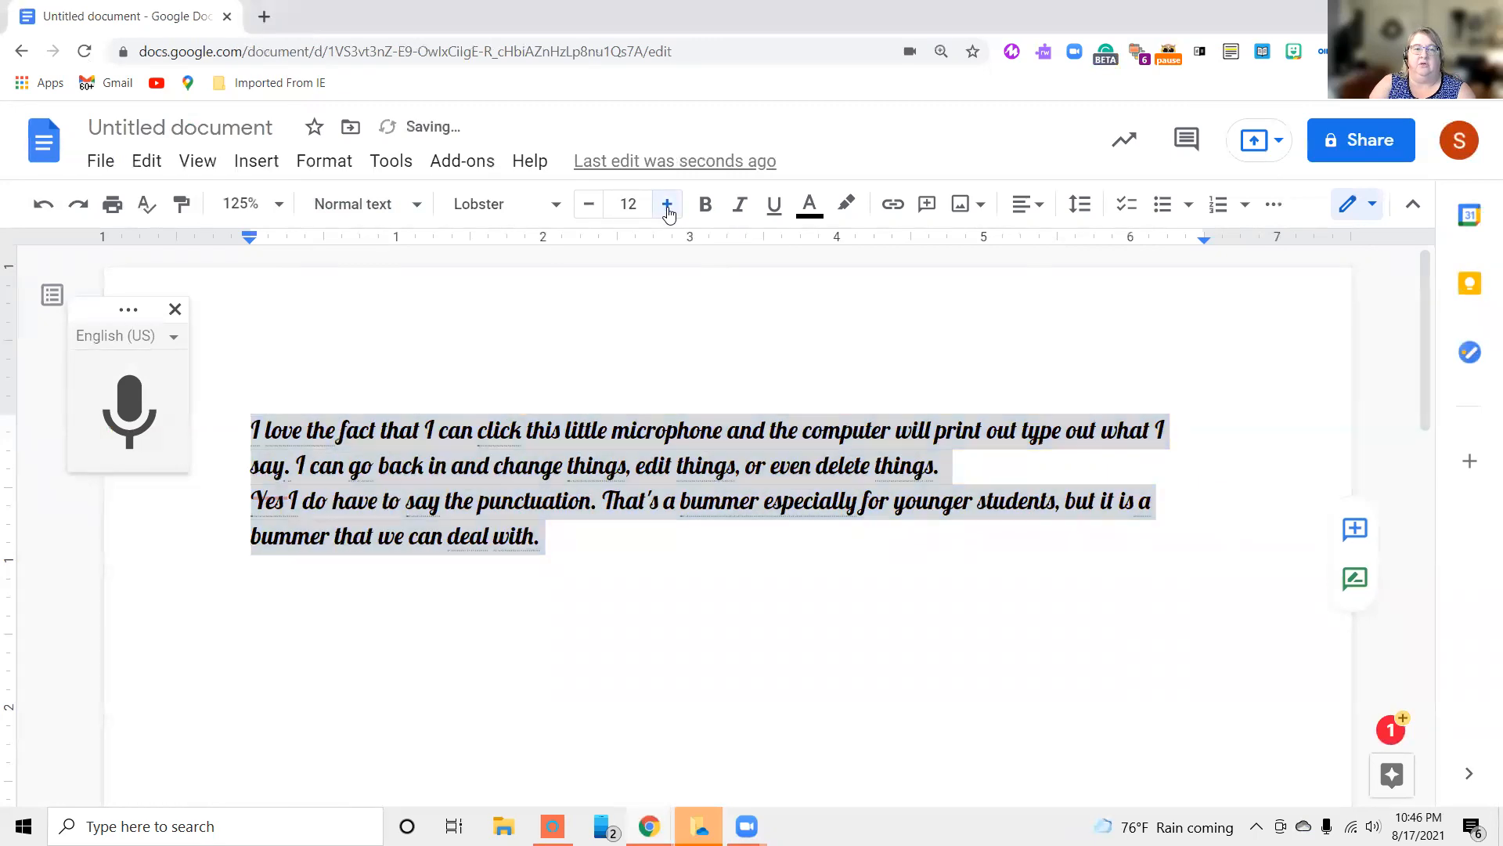
click(667, 205)
click(668, 204)
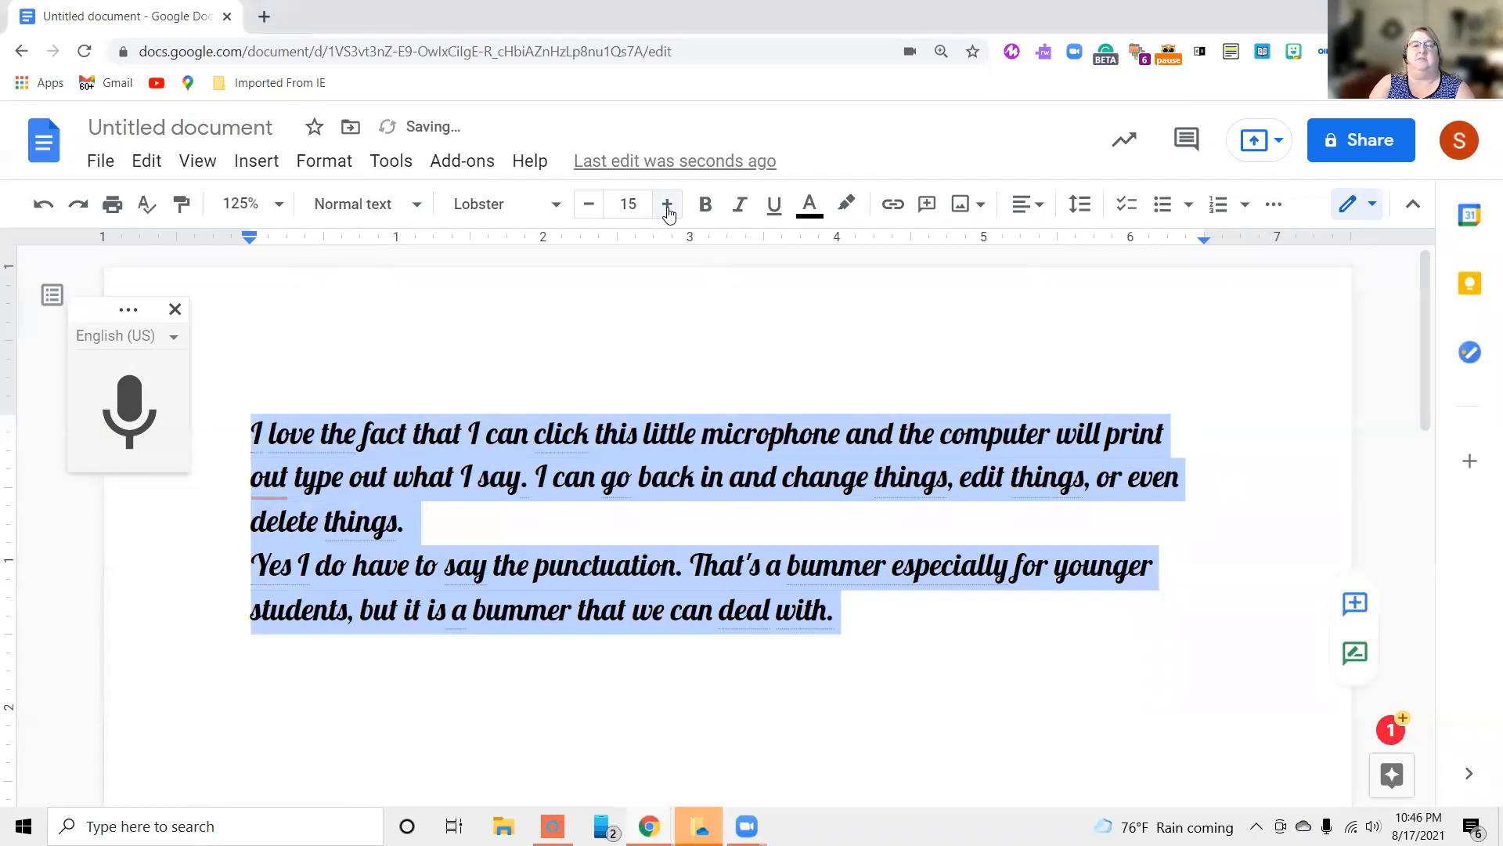
click(590, 205)
click(590, 205)
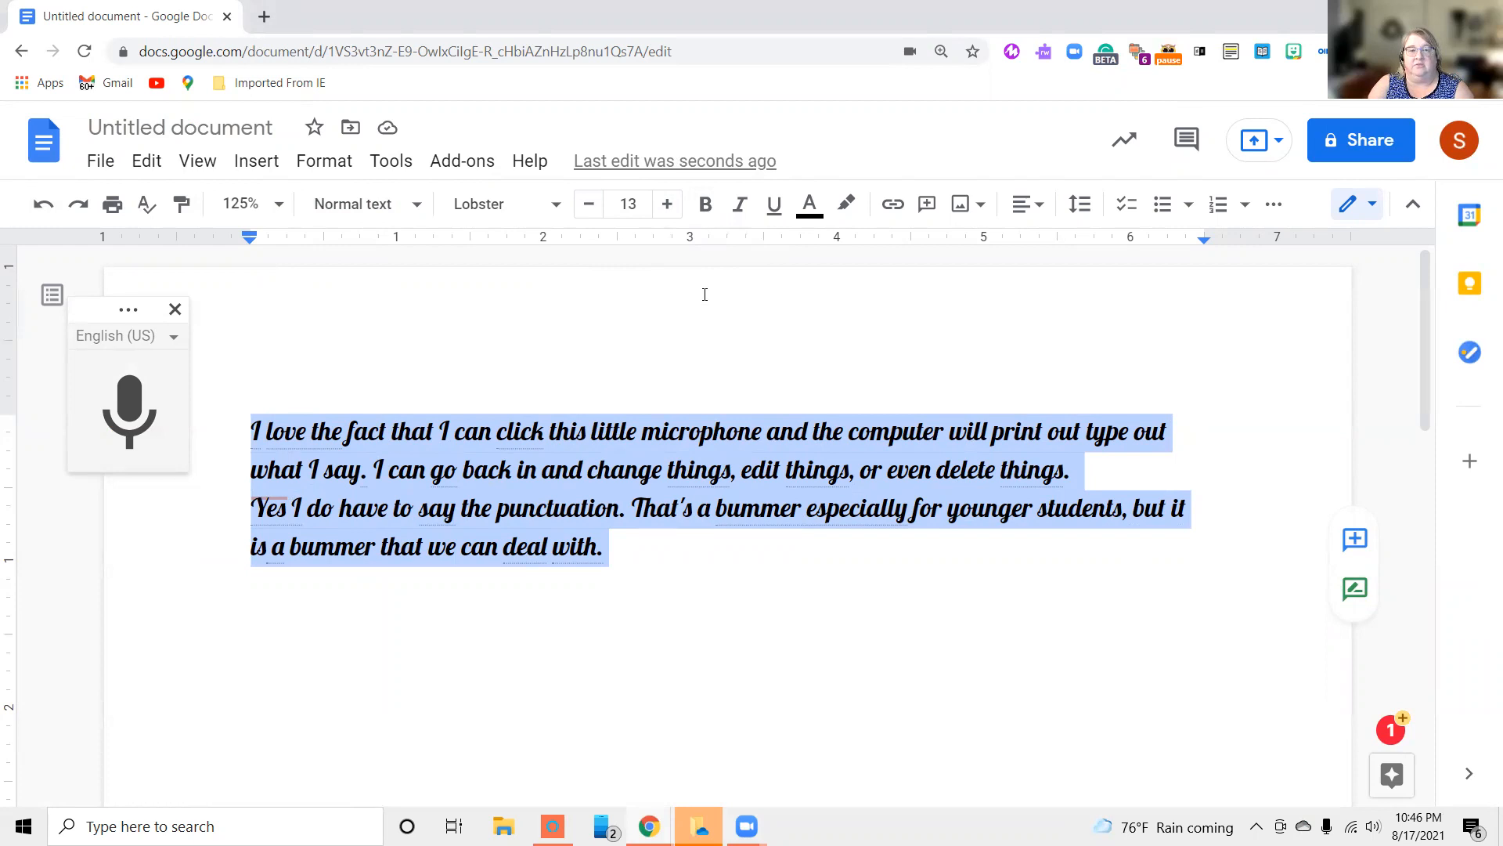
Try bold on the selected paragraphs, remove it, and set their font to Architects Daughter
click(706, 205)
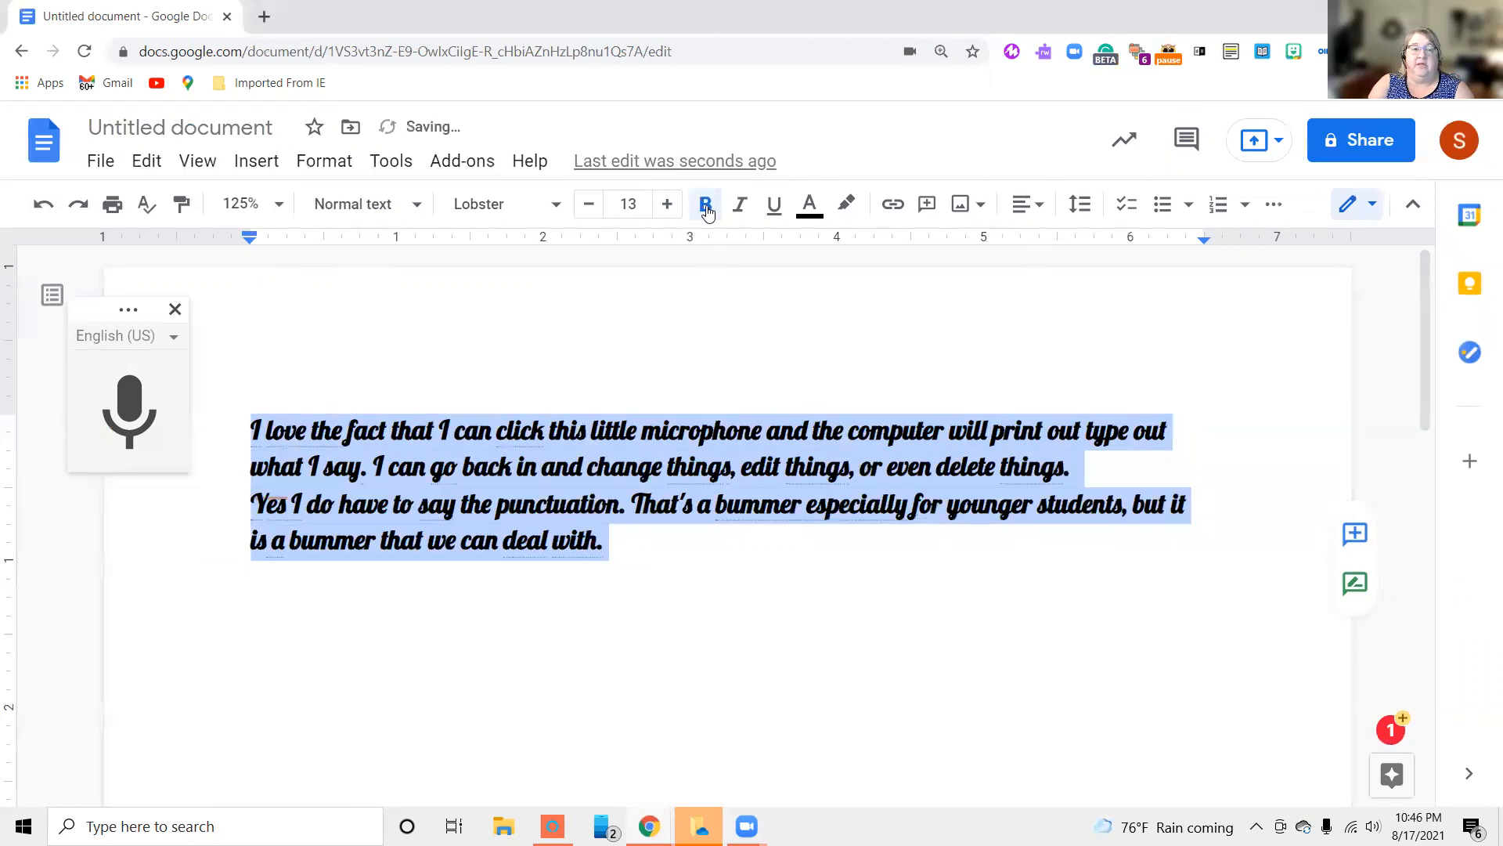
click(707, 210)
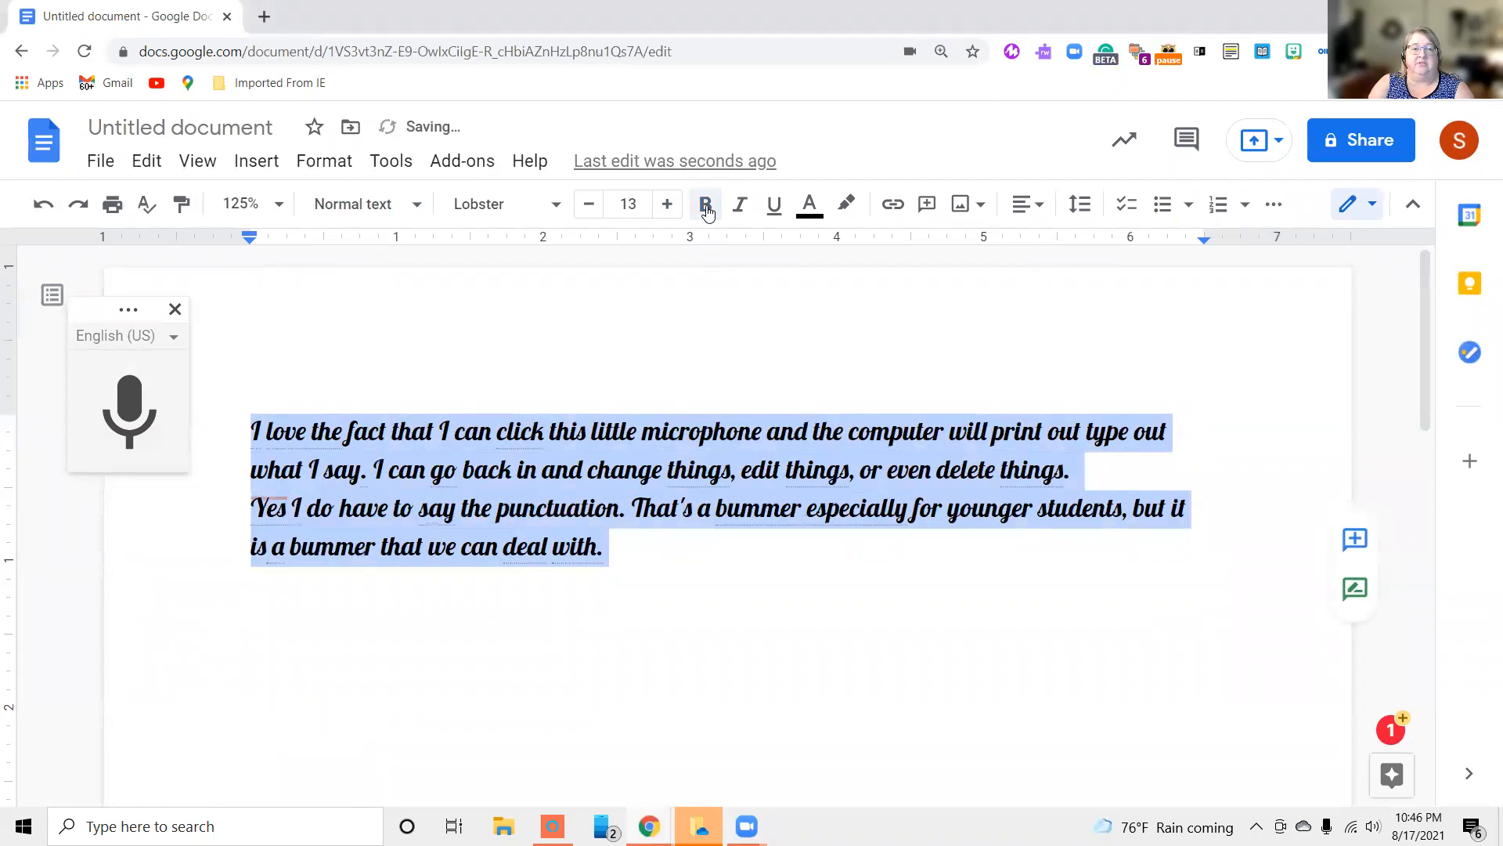
click(555, 207)
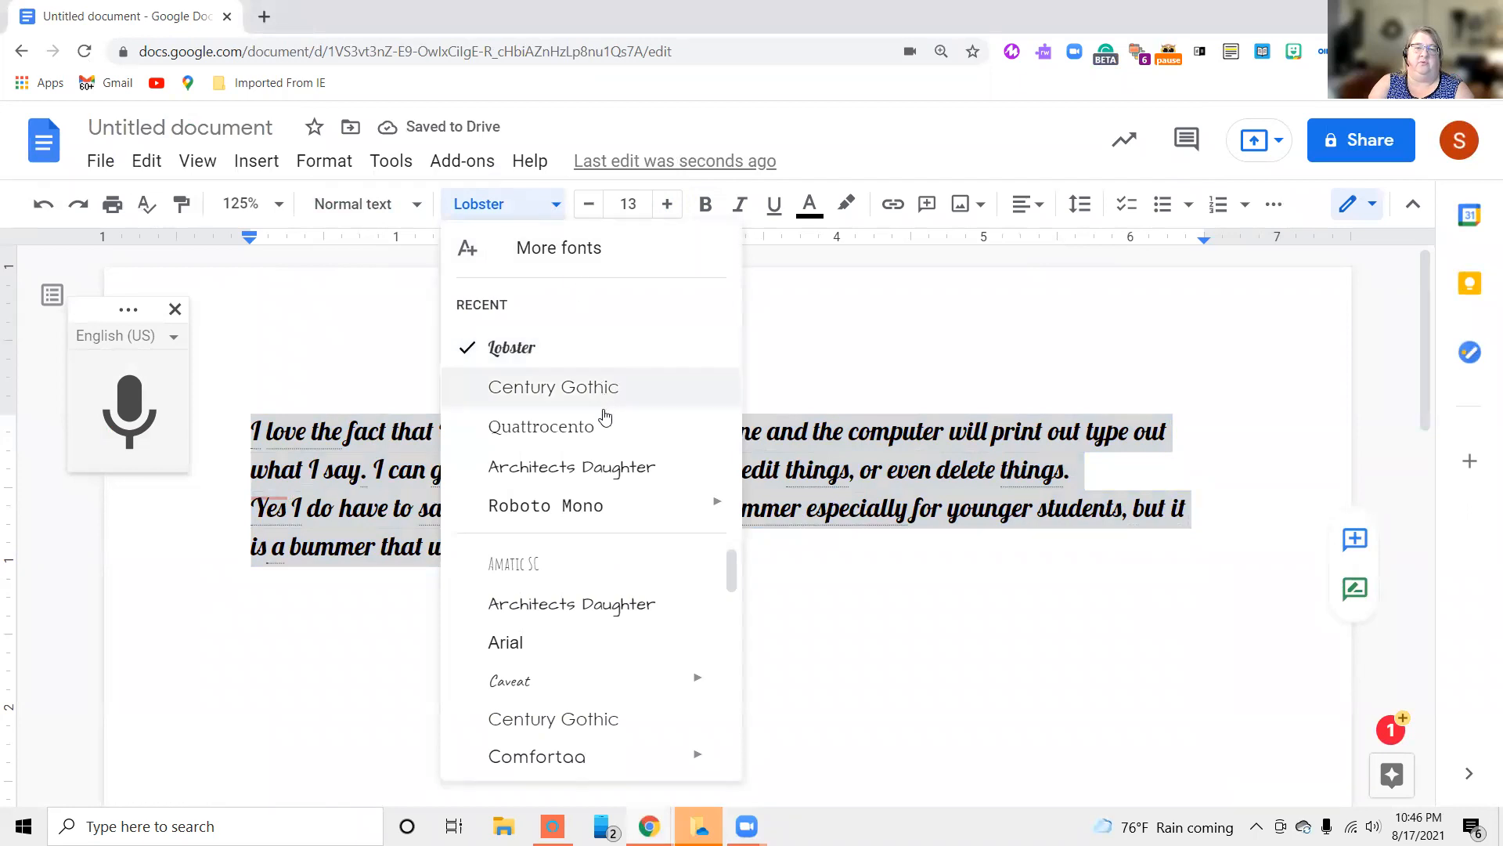
click(601, 608)
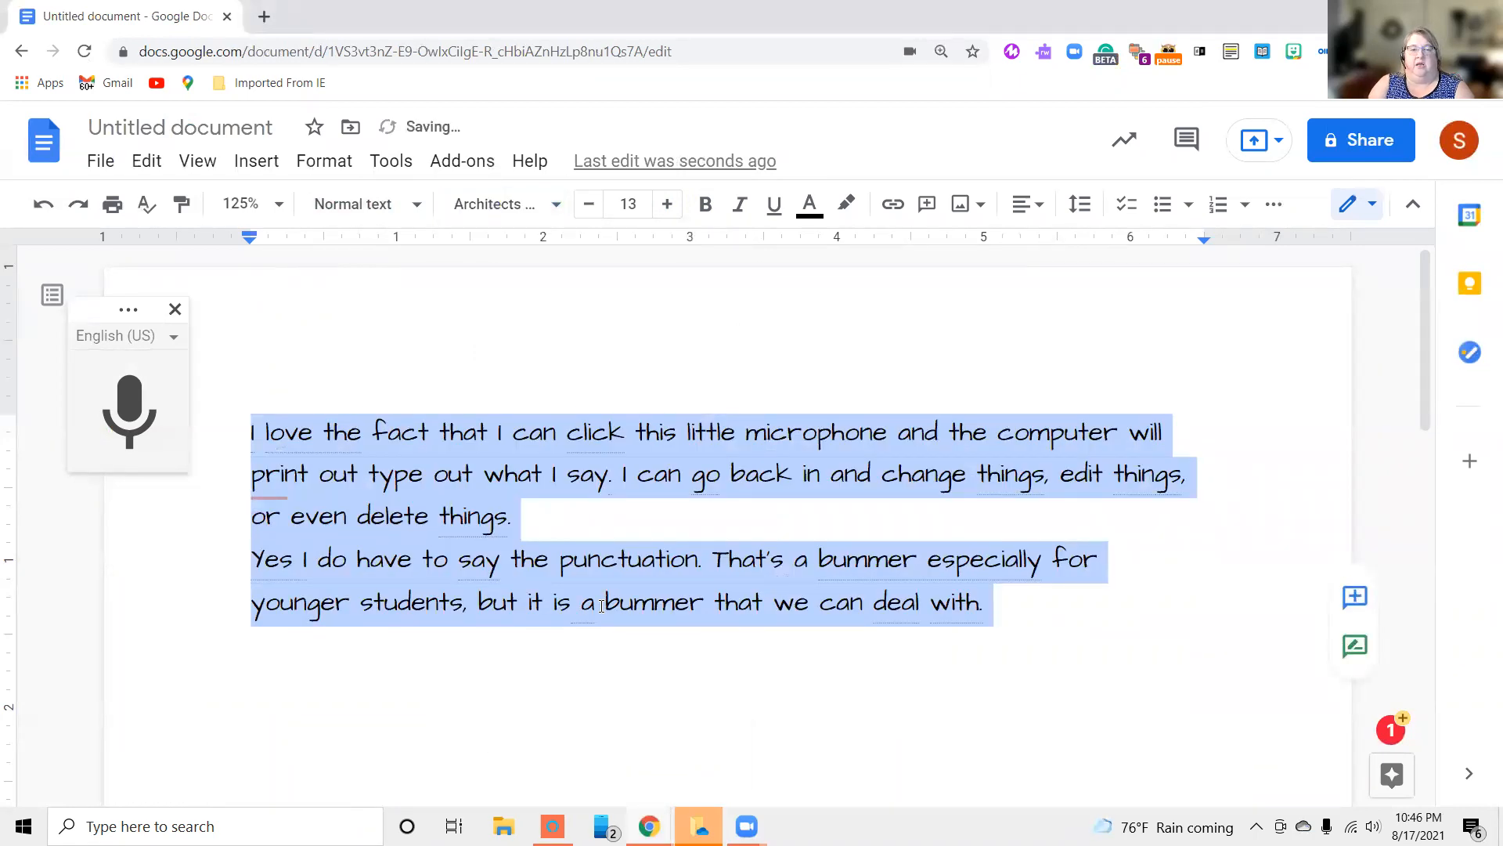
Try bold on the Architects Daughter text twice, removing it each time
click(706, 206)
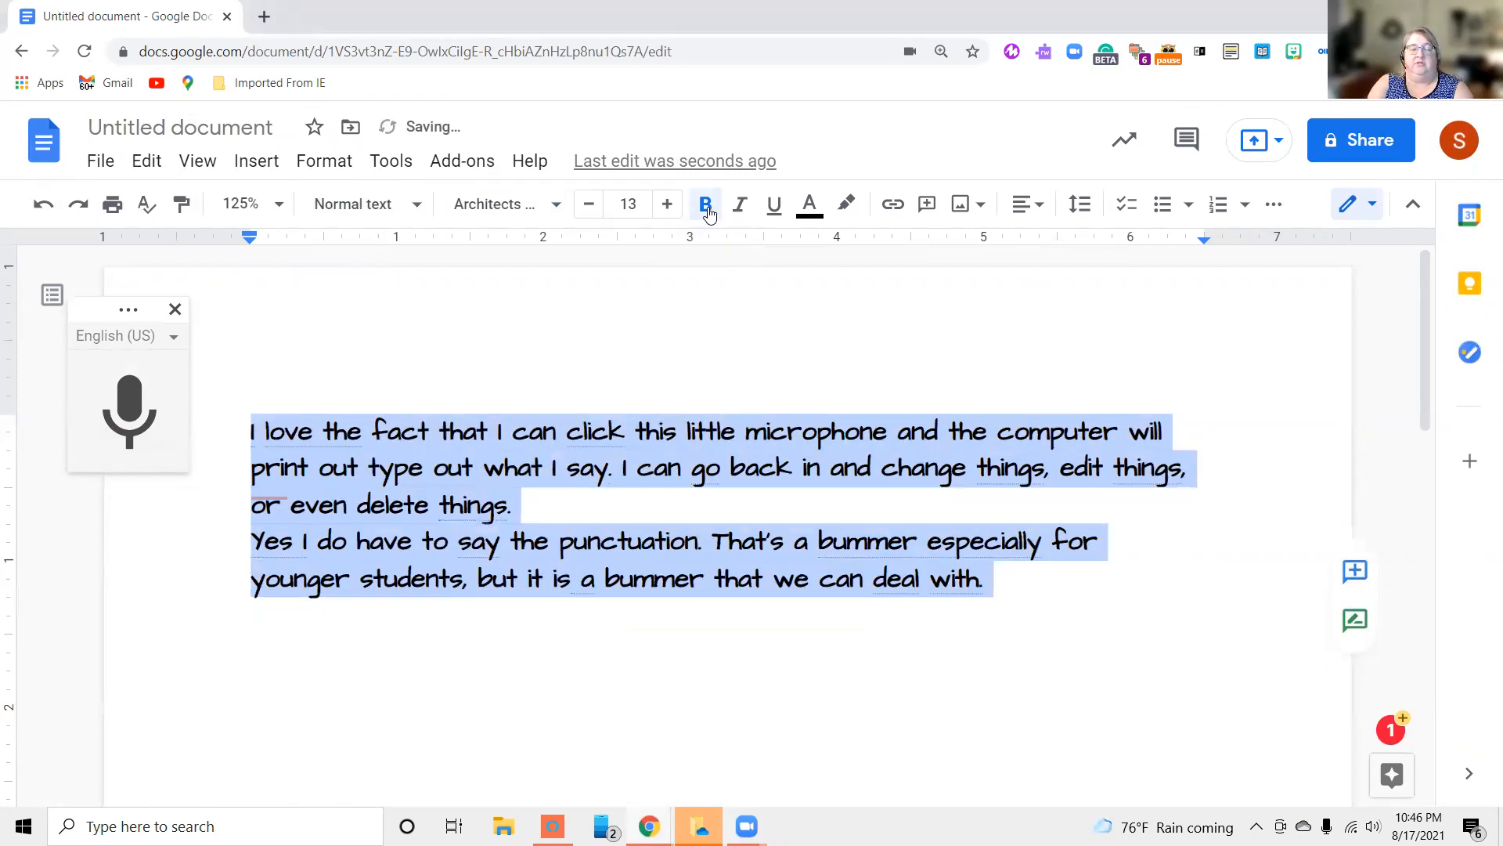
click(708, 209)
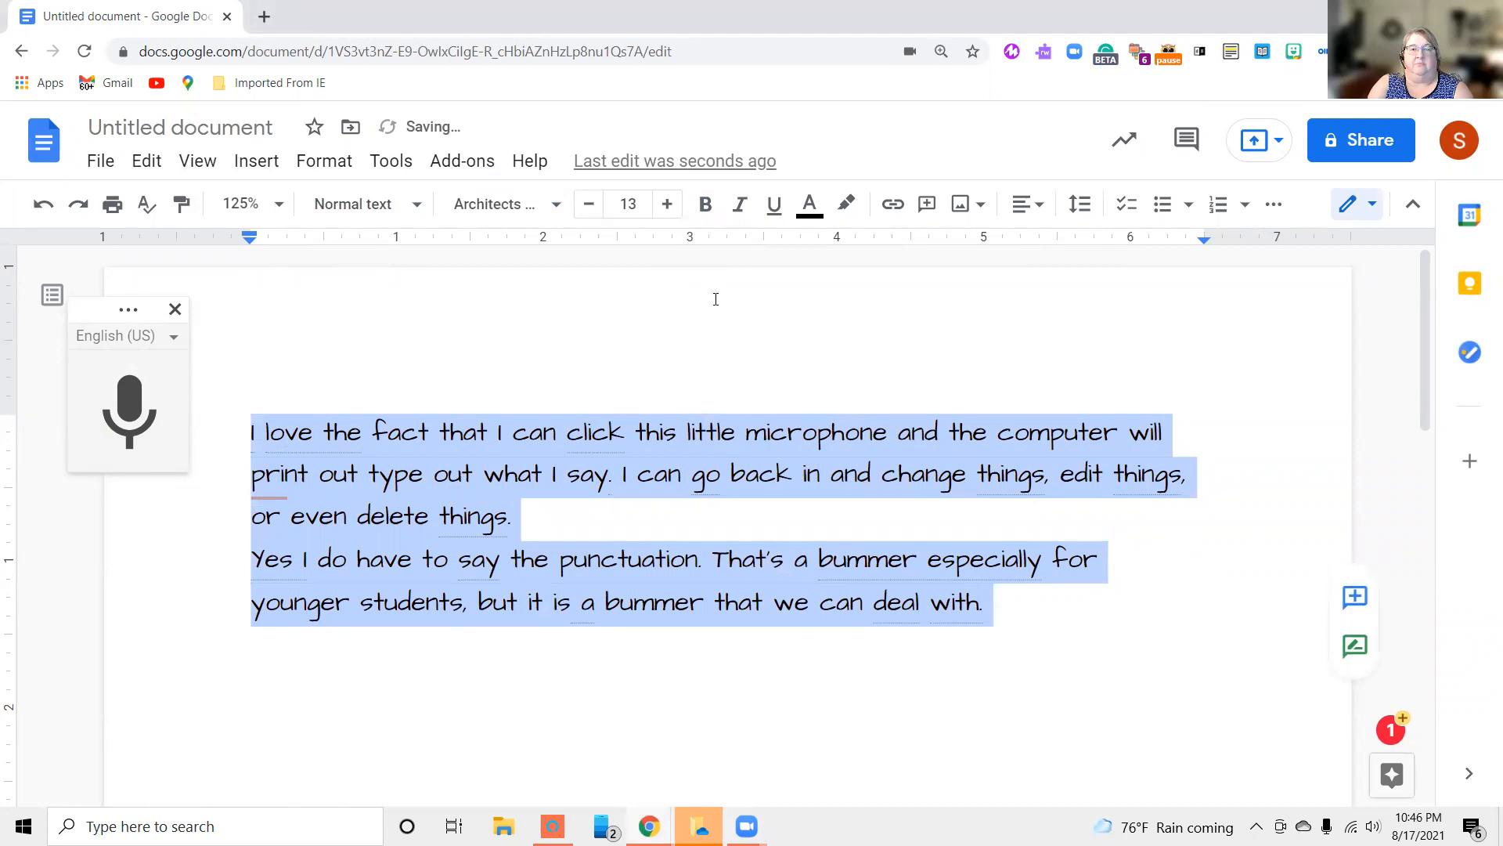
click(708, 209)
click(708, 210)
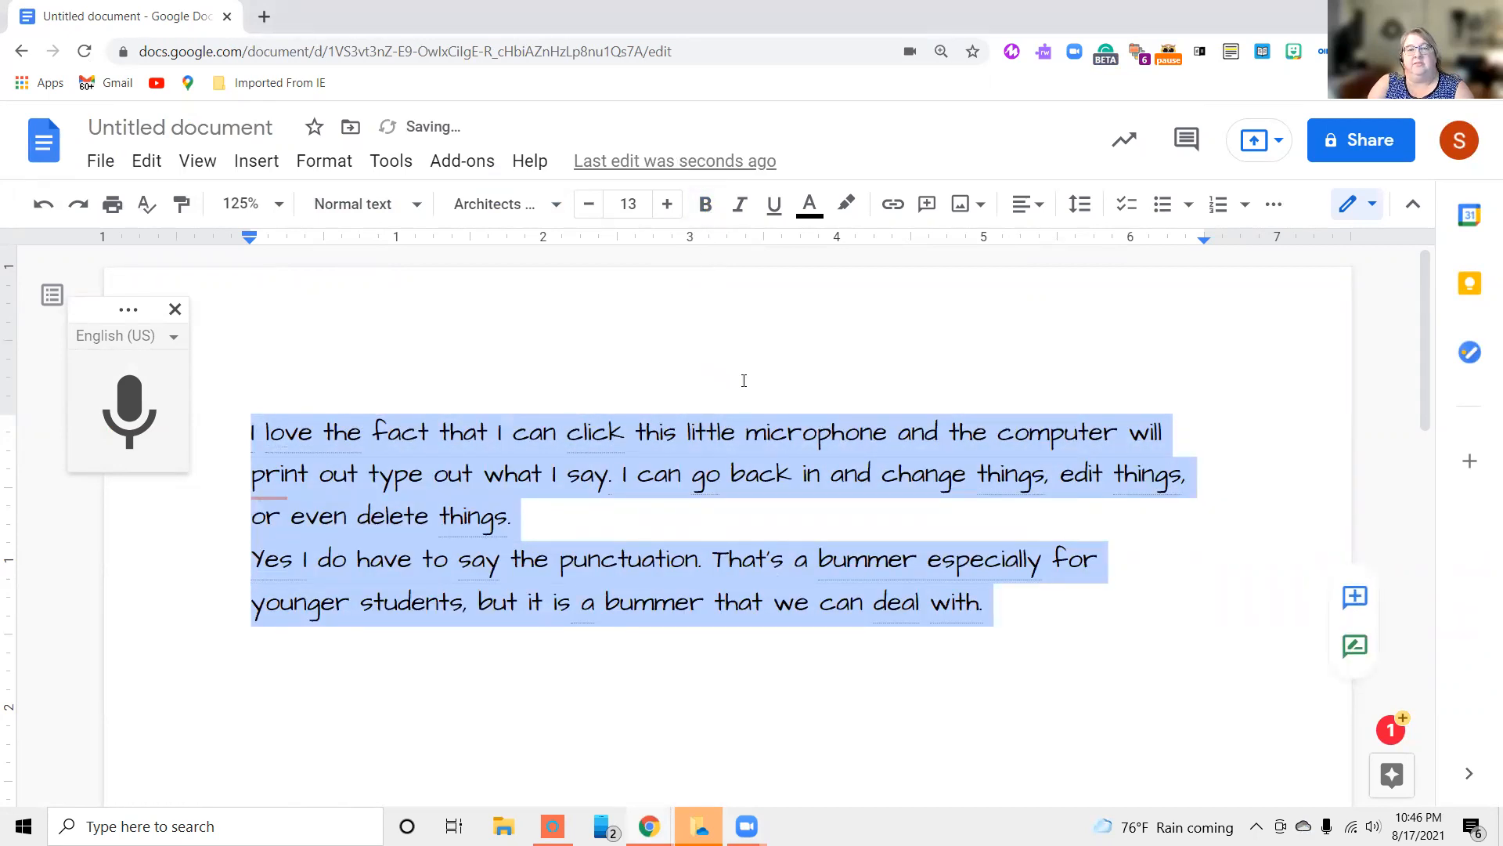
Try italic and underline one at a time on the selected paragraphs, removing each
click(741, 207)
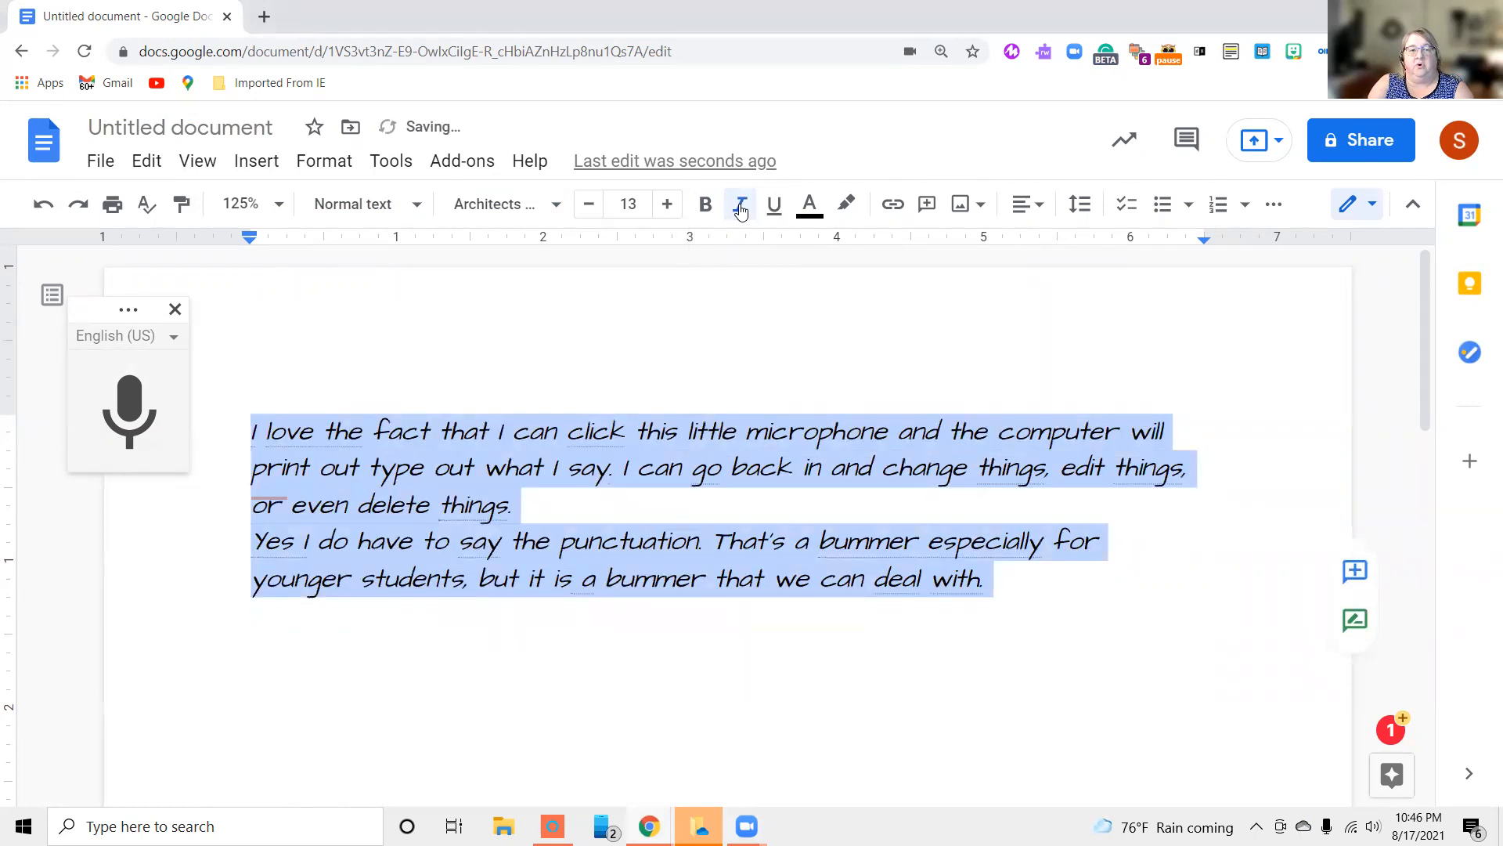
click(741, 209)
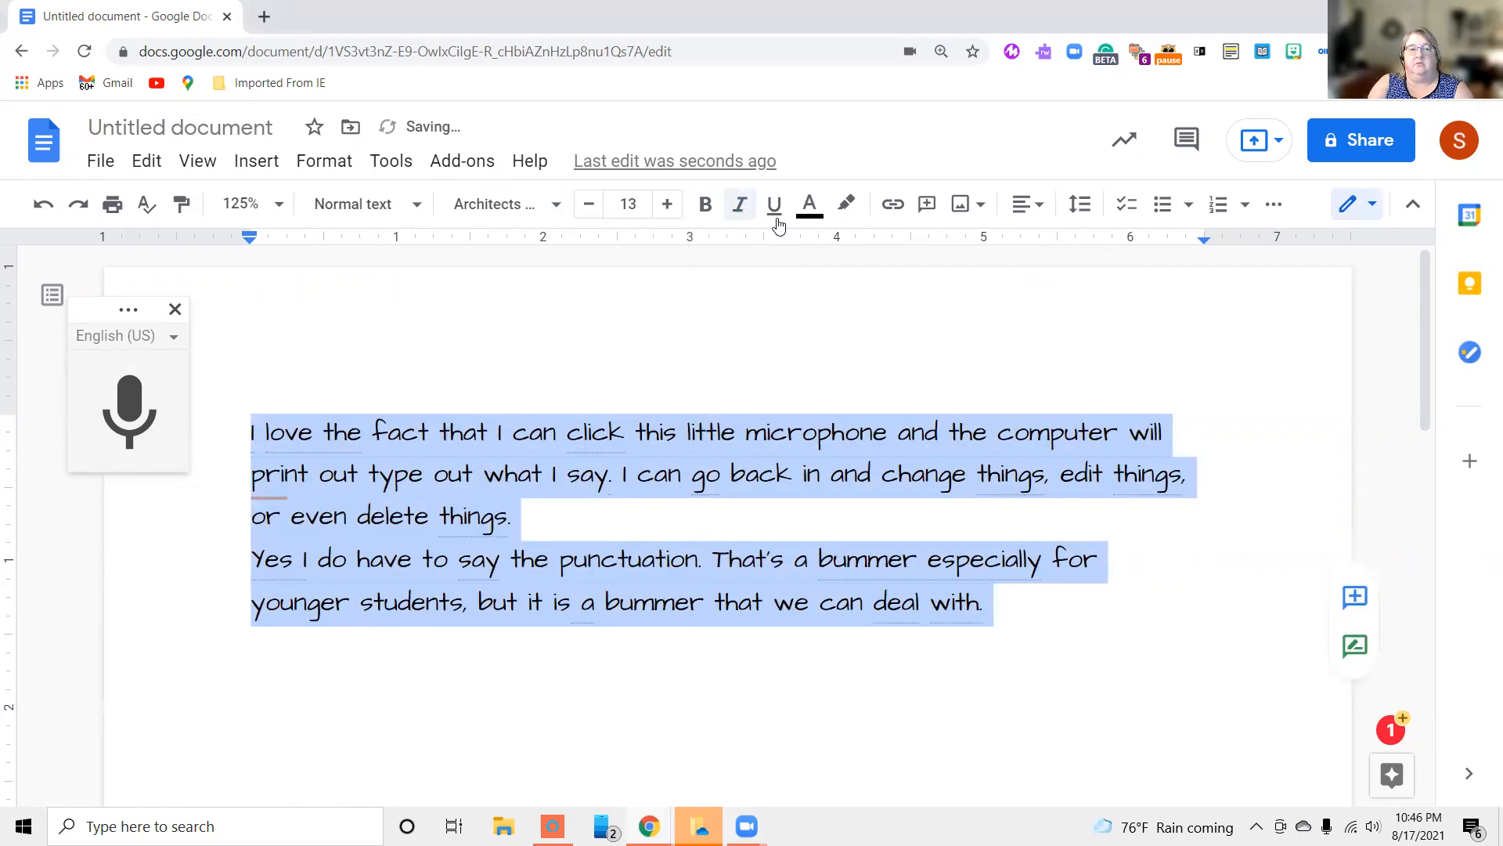
click(773, 206)
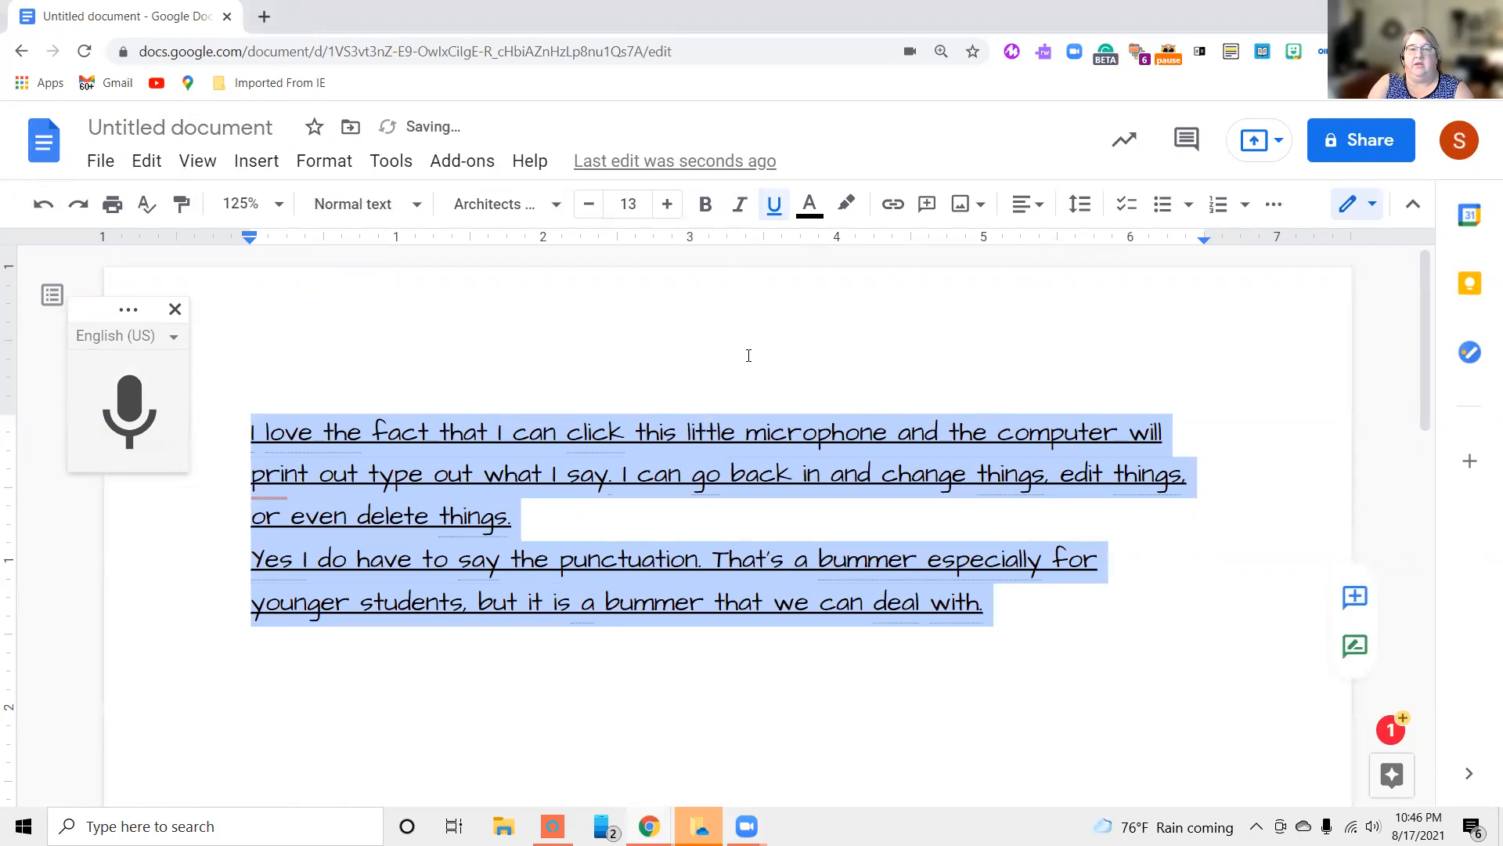
click(775, 210)
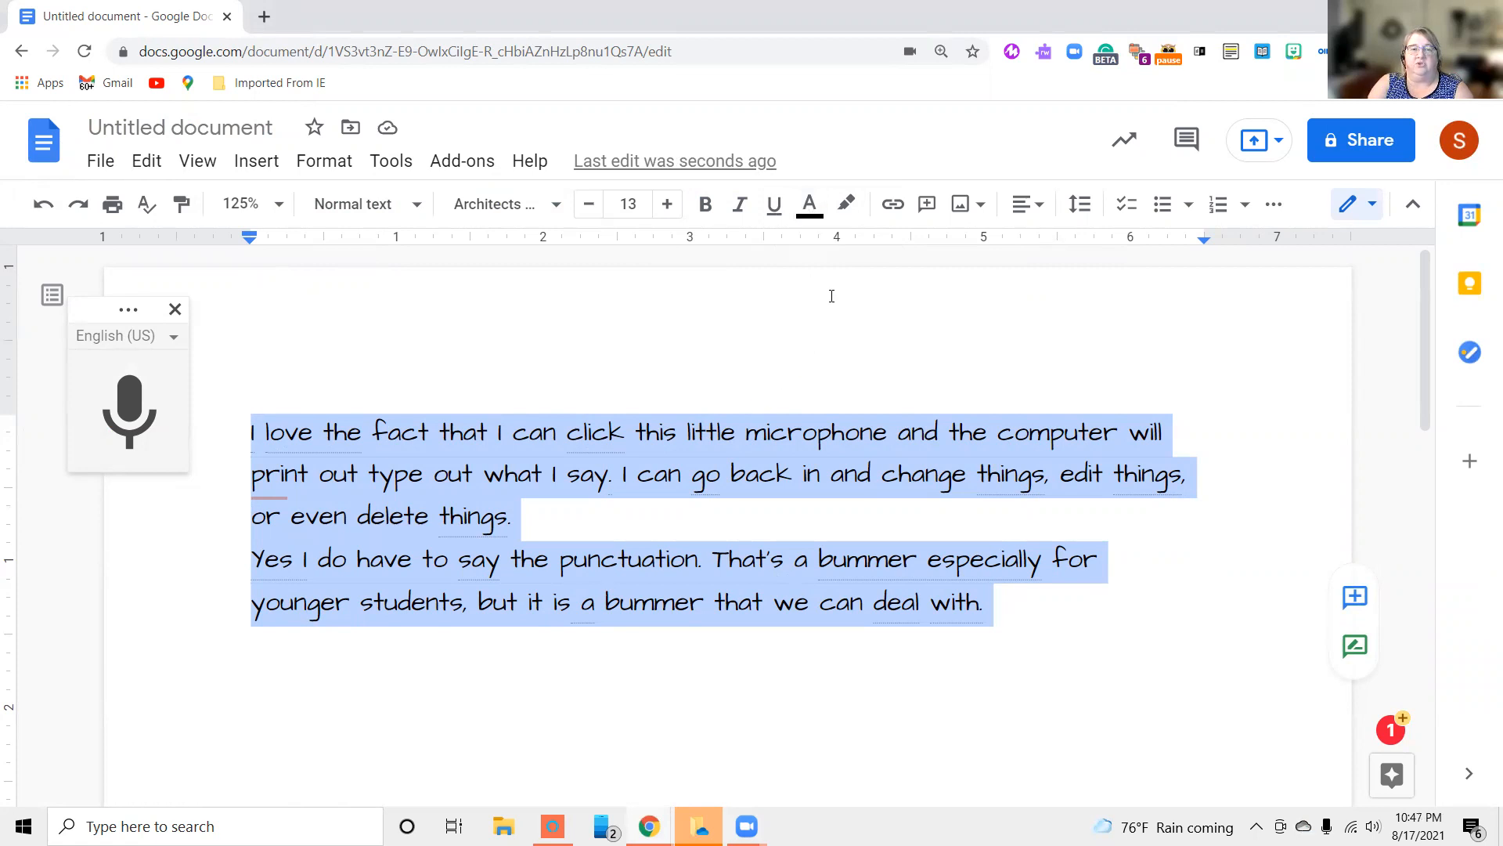
Try a medium blue text color on both selected paragraphs
click(817, 213)
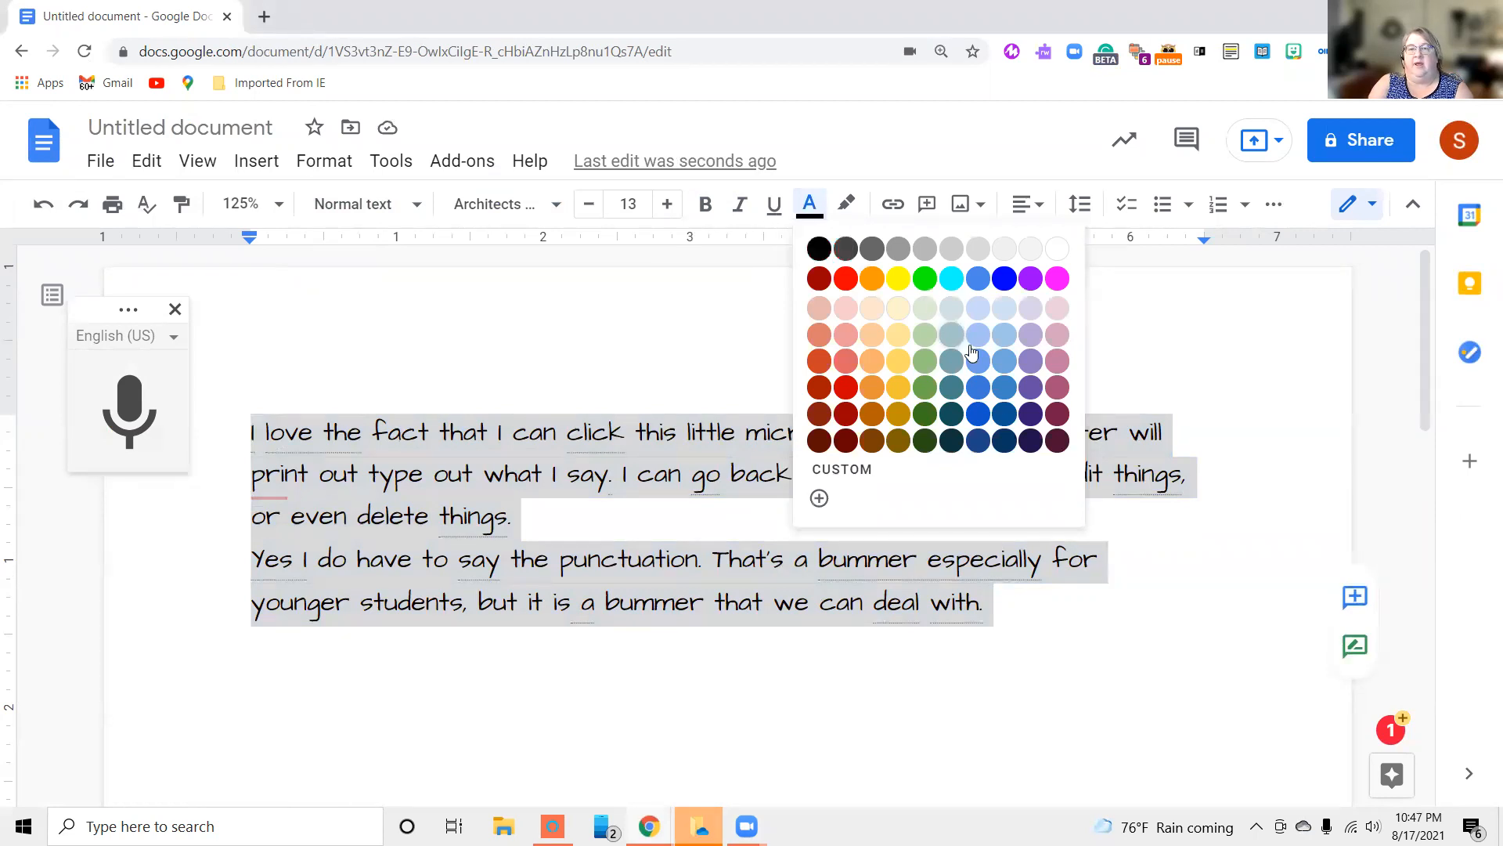
click(978, 413)
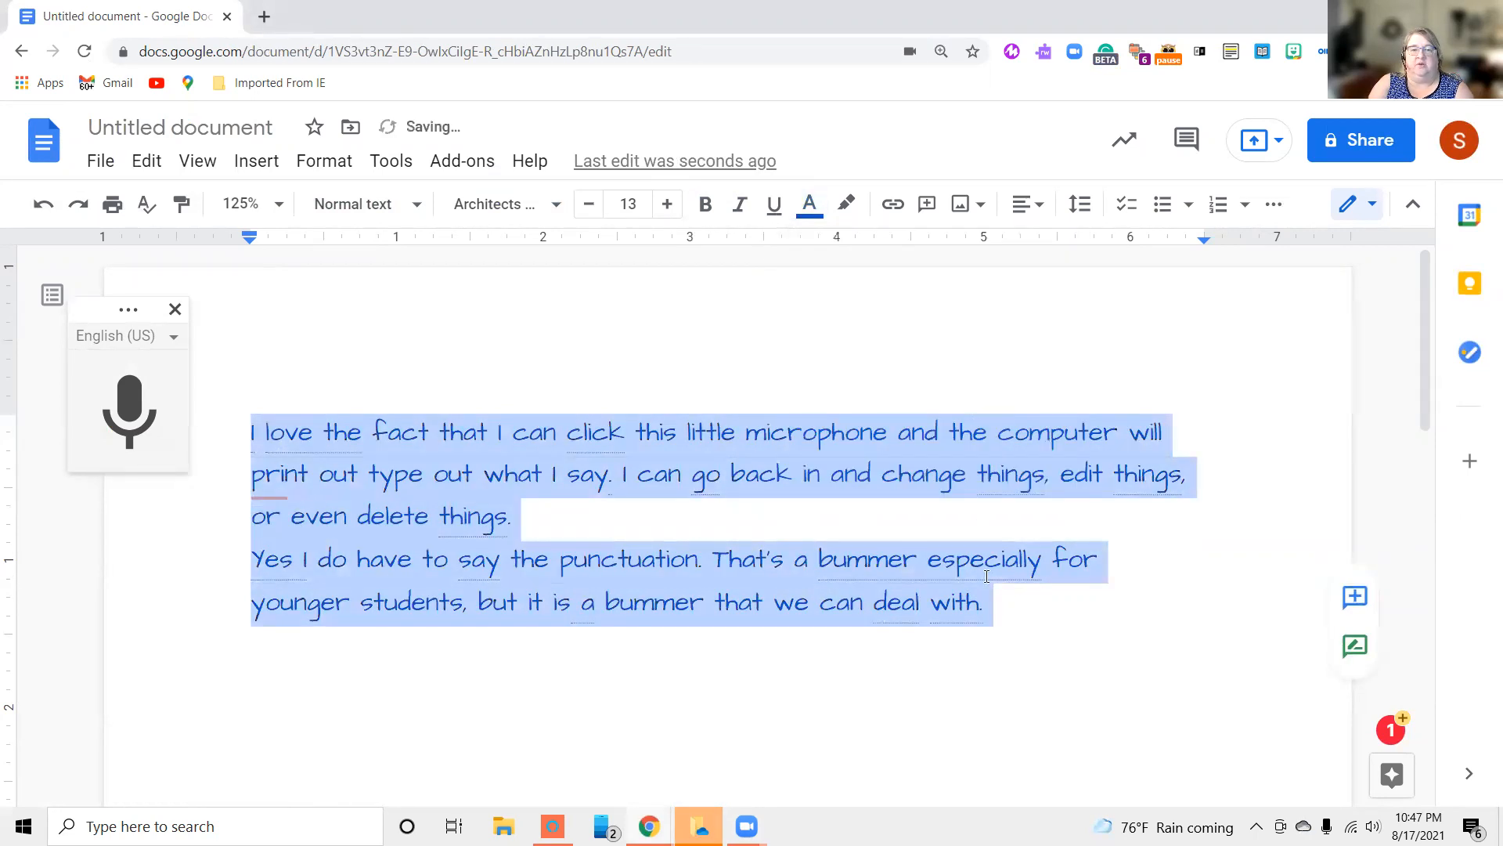
click(932, 703)
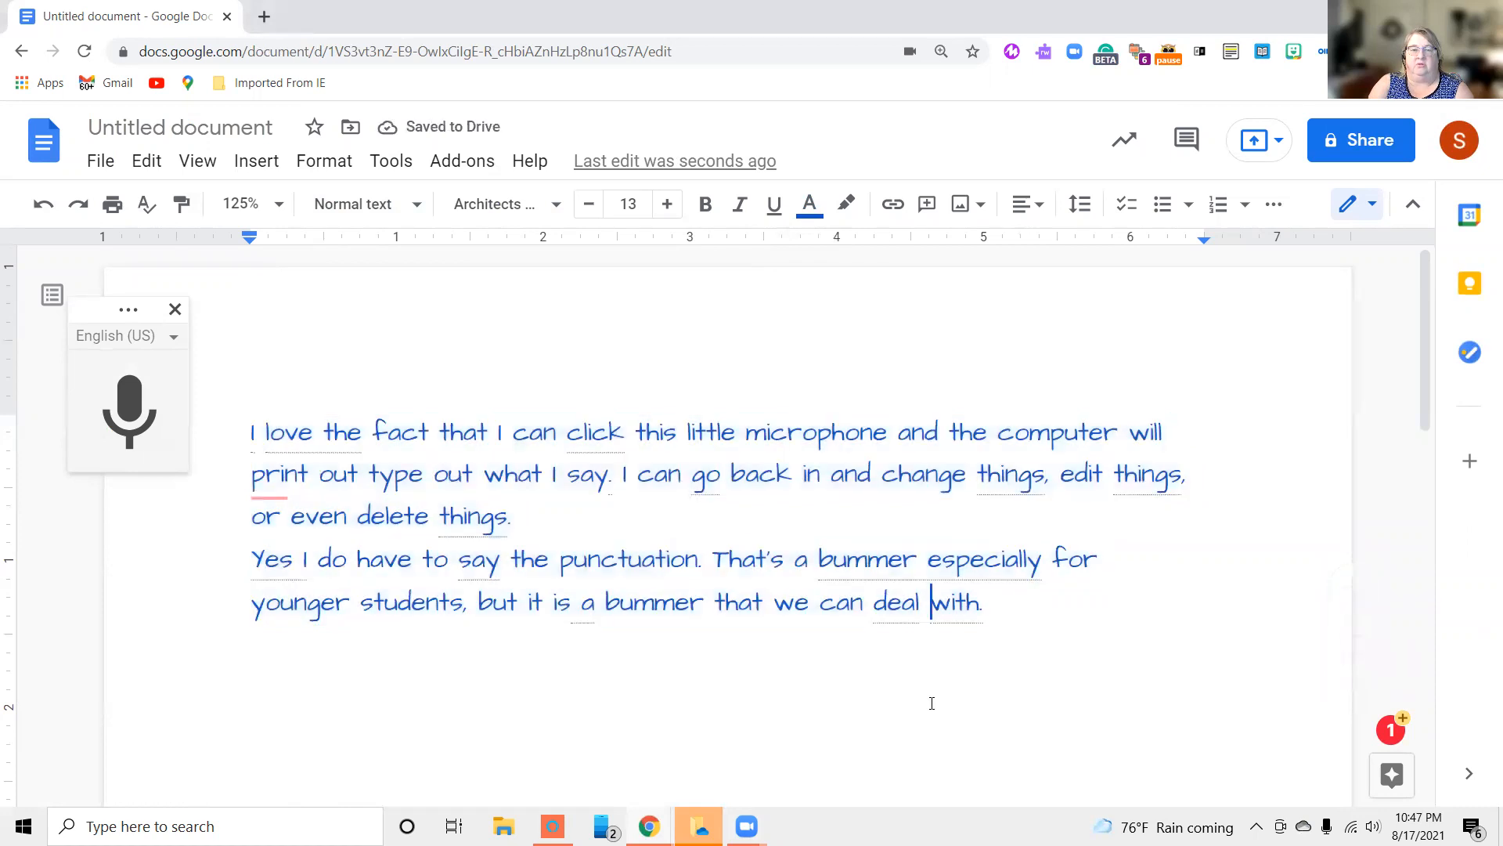
Change the text color of both paragraphs to the darkest shade in the same blue column
drag(994, 611, 243, 423)
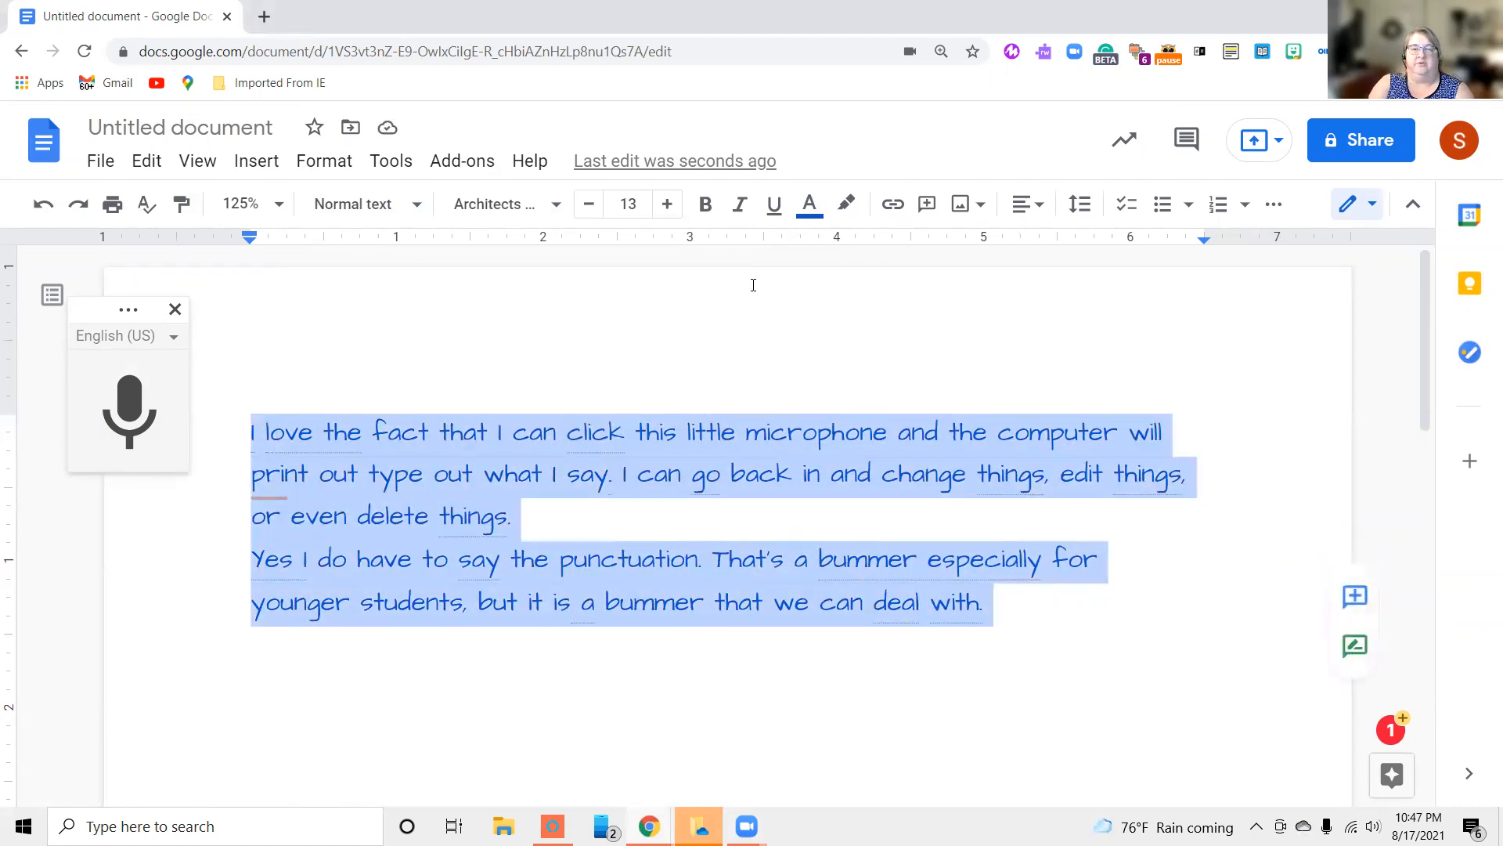
click(809, 205)
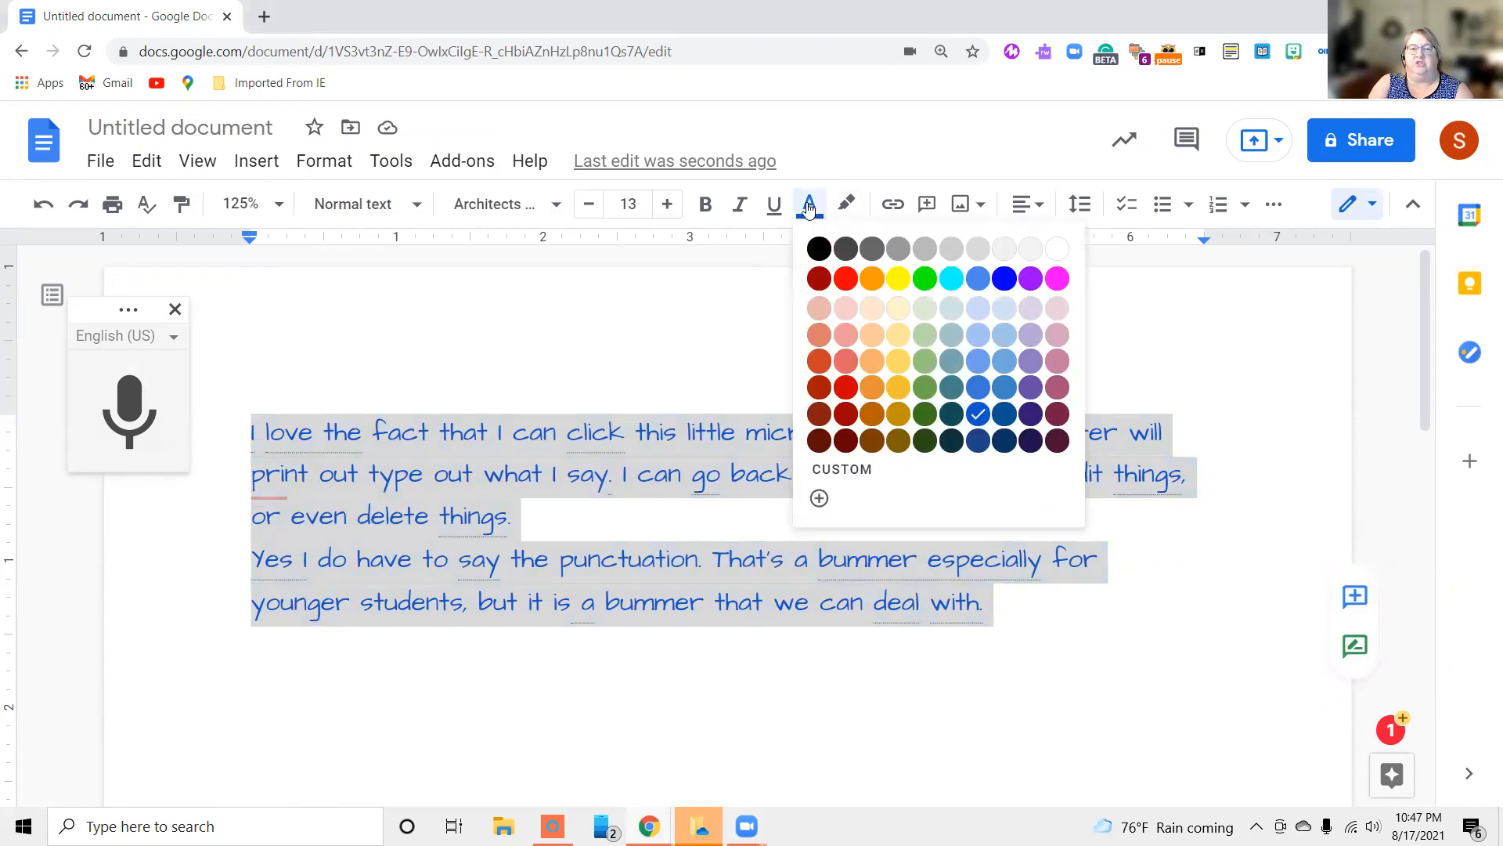
click(978, 445)
click(1028, 656)
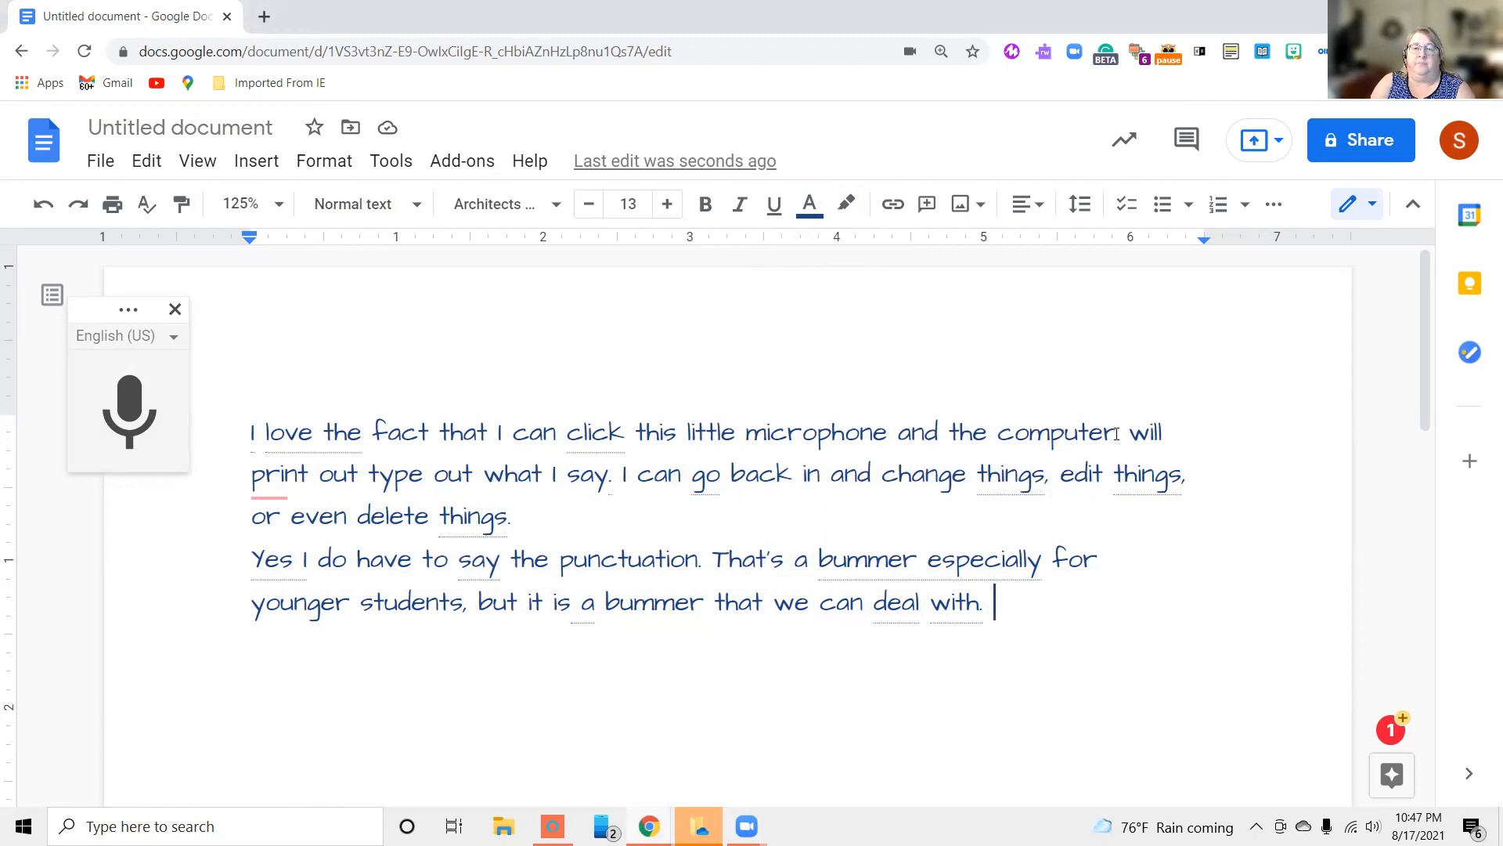
Highlight the words "microphone and the computer" in yellow
drag(1117, 434, 745, 430)
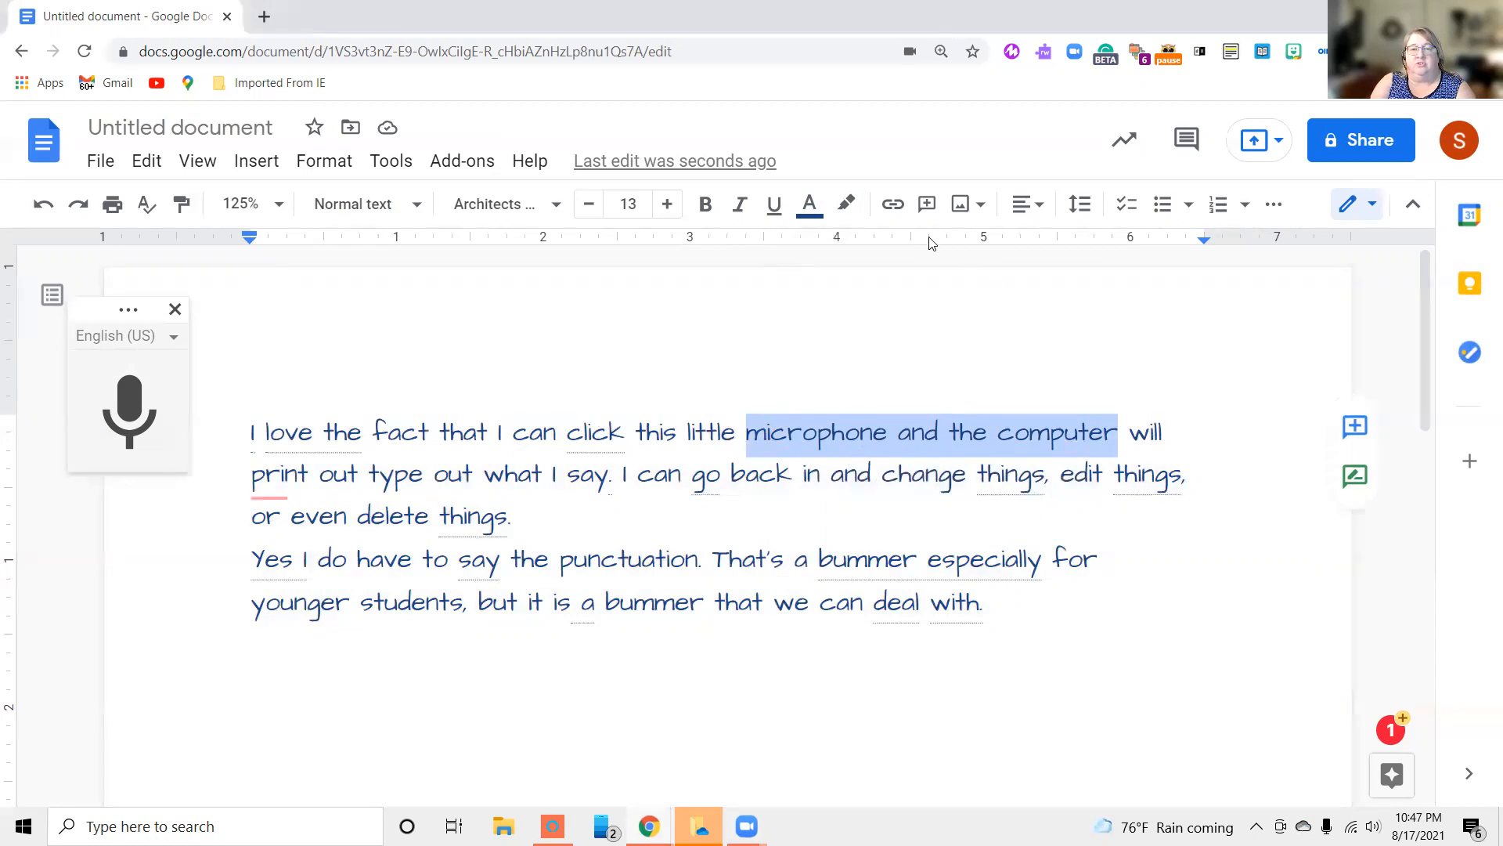
click(845, 207)
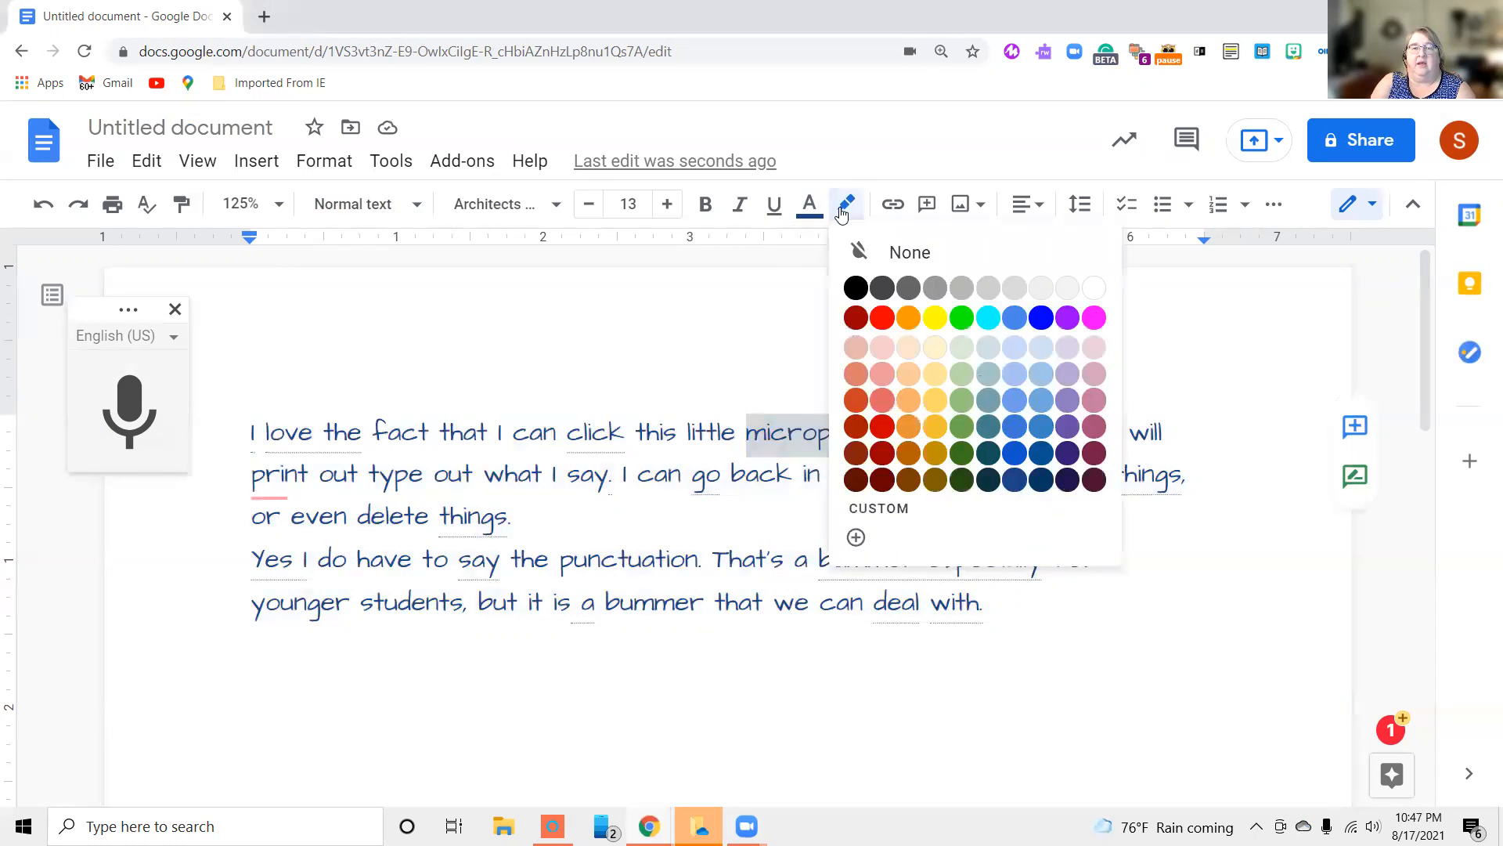
click(942, 318)
click(899, 335)
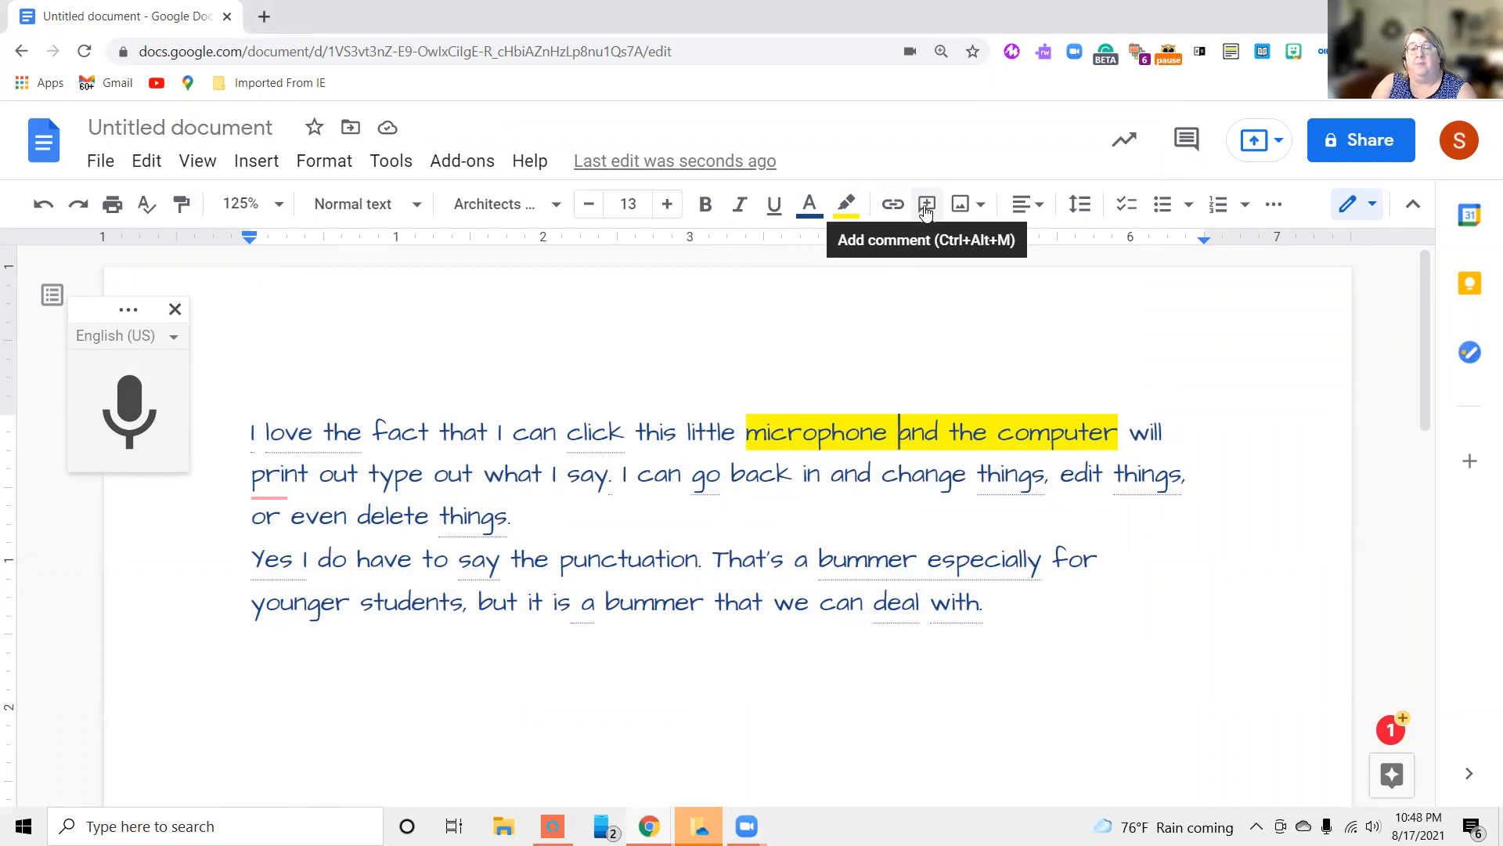
Search the web for "google maps" images and insert the Street View car photo after the word "microphone"
click(971, 208)
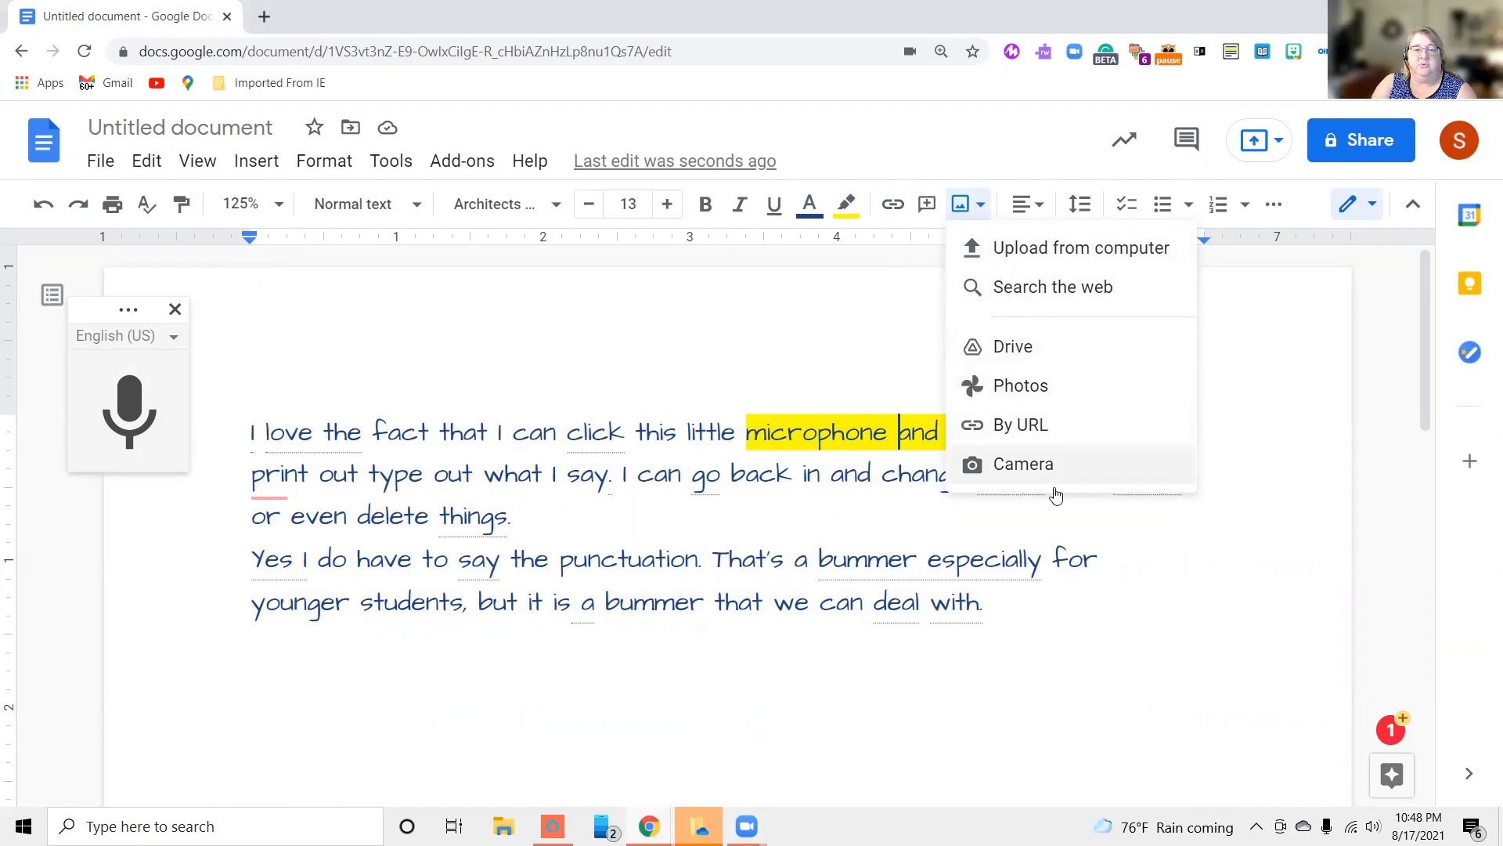
click(1035, 290)
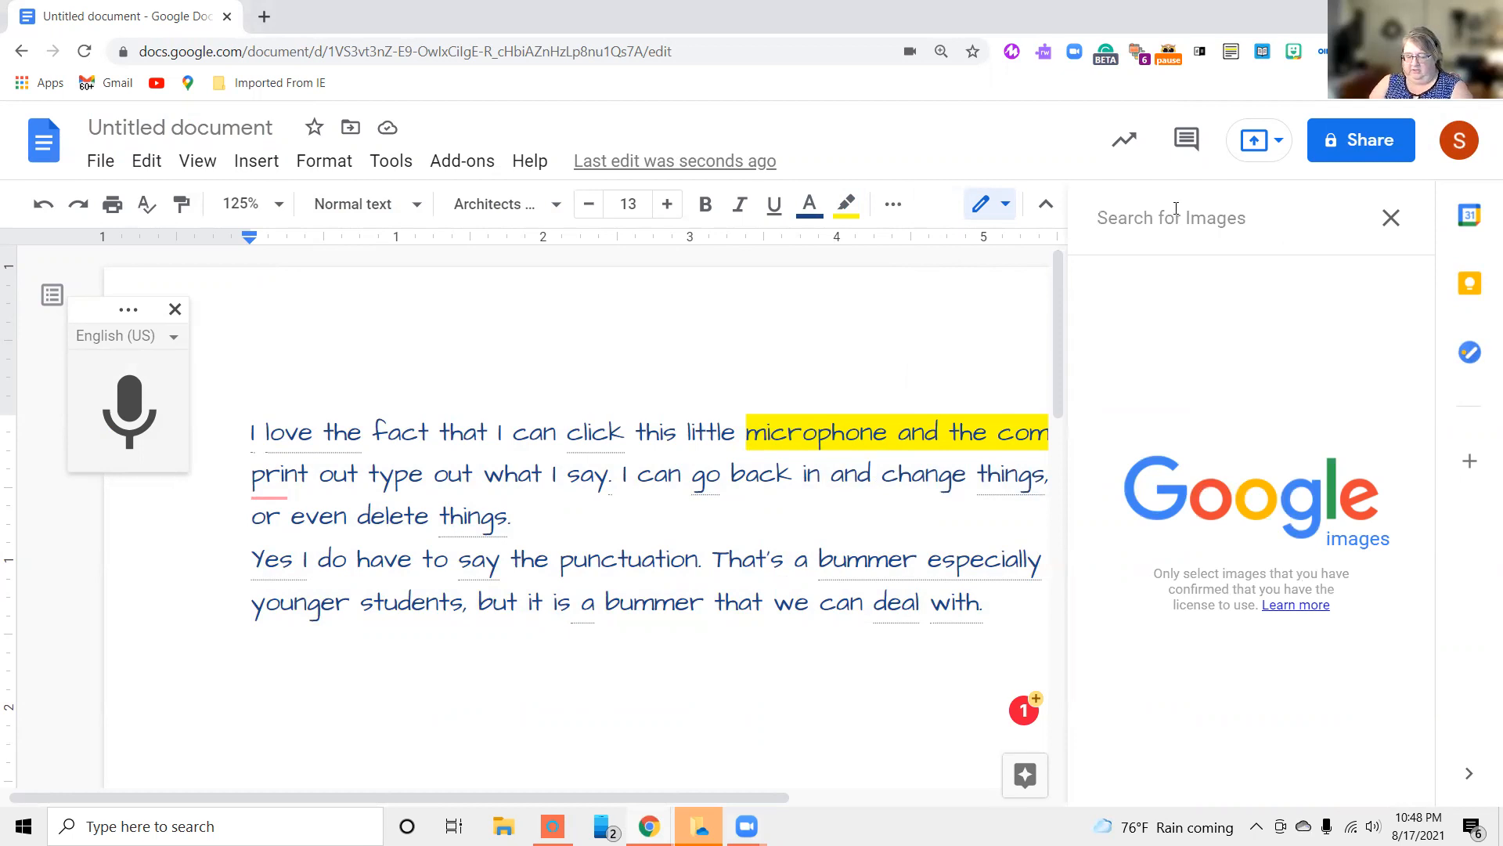
text(goo)
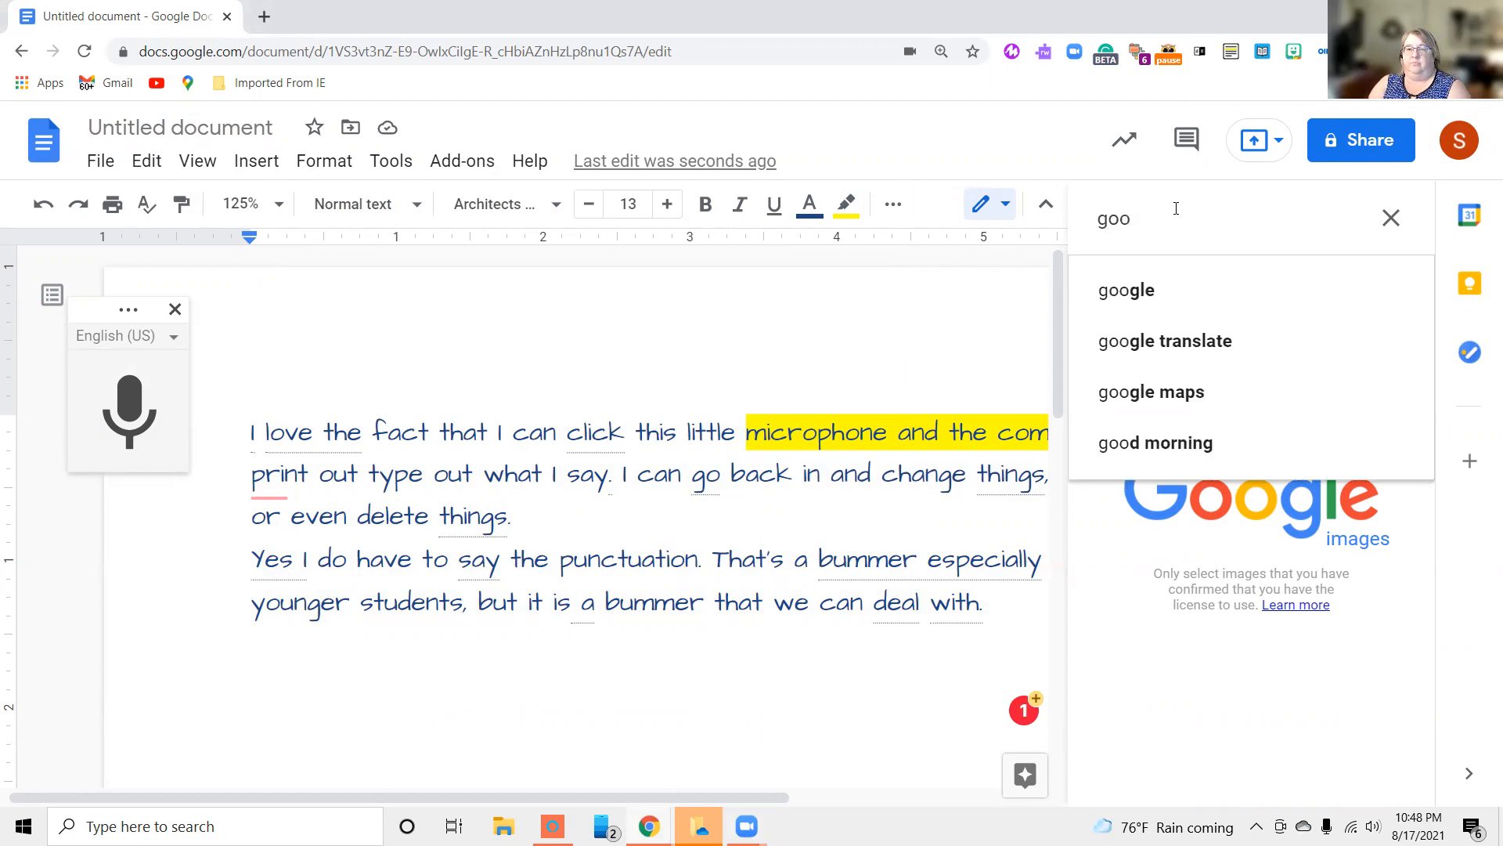
click(1151, 393)
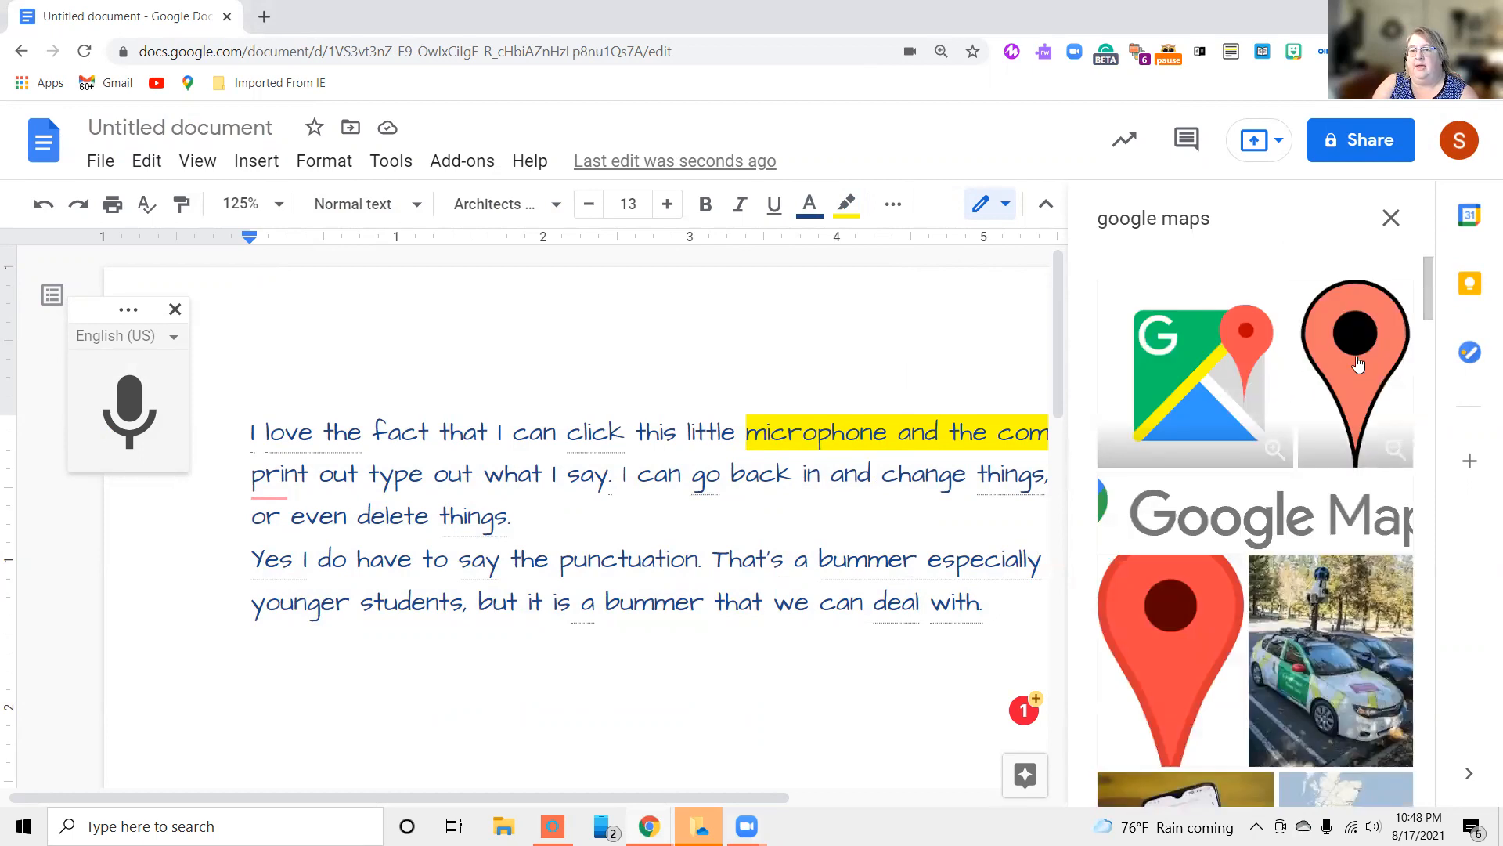
scroll(1339, 384, down, 3)
scroll(1336, 378, up, 1)
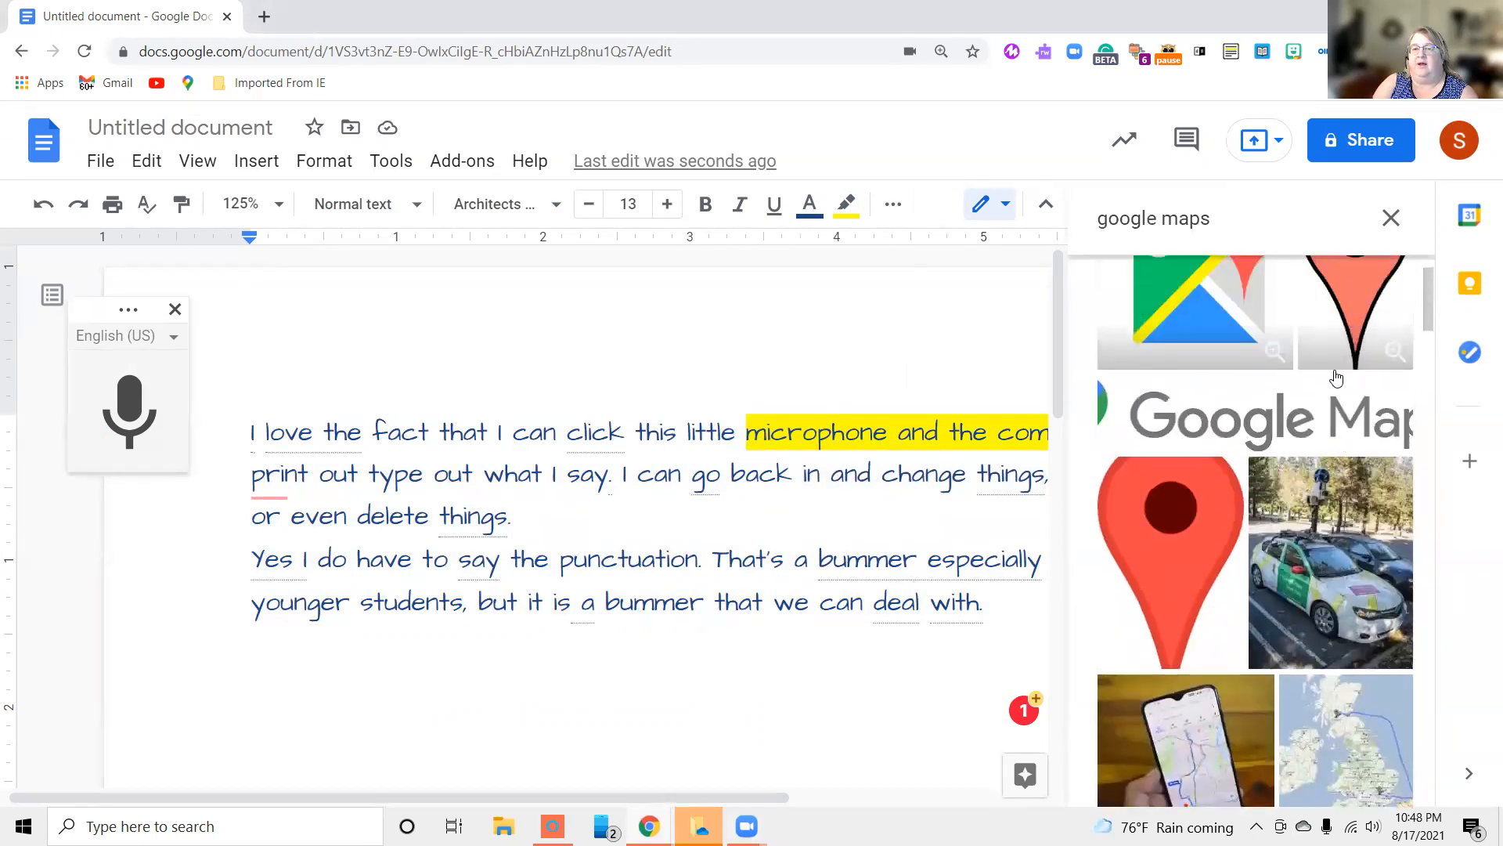
click(1322, 593)
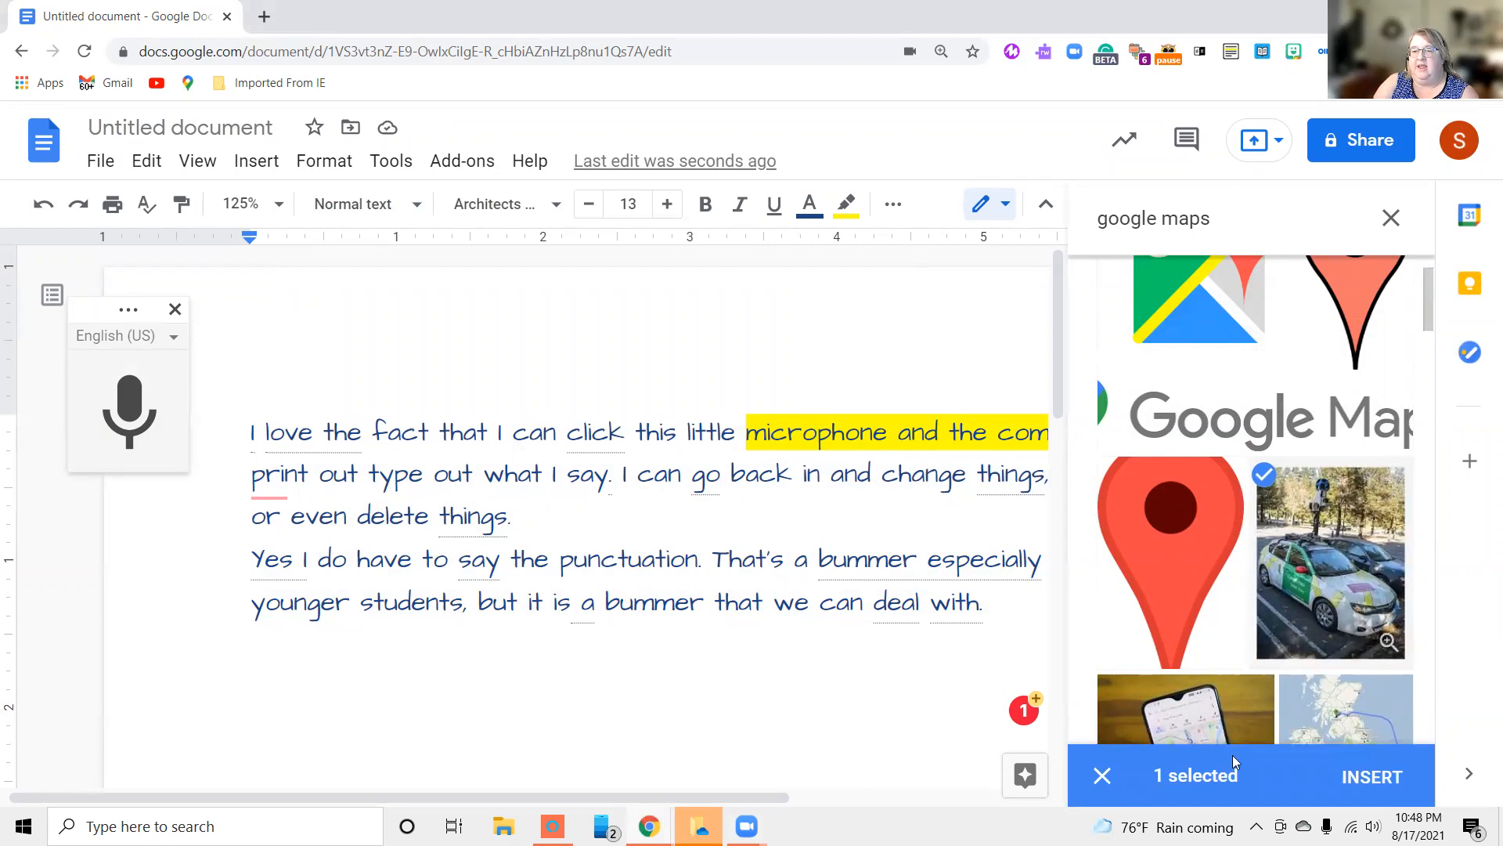
click(1376, 777)
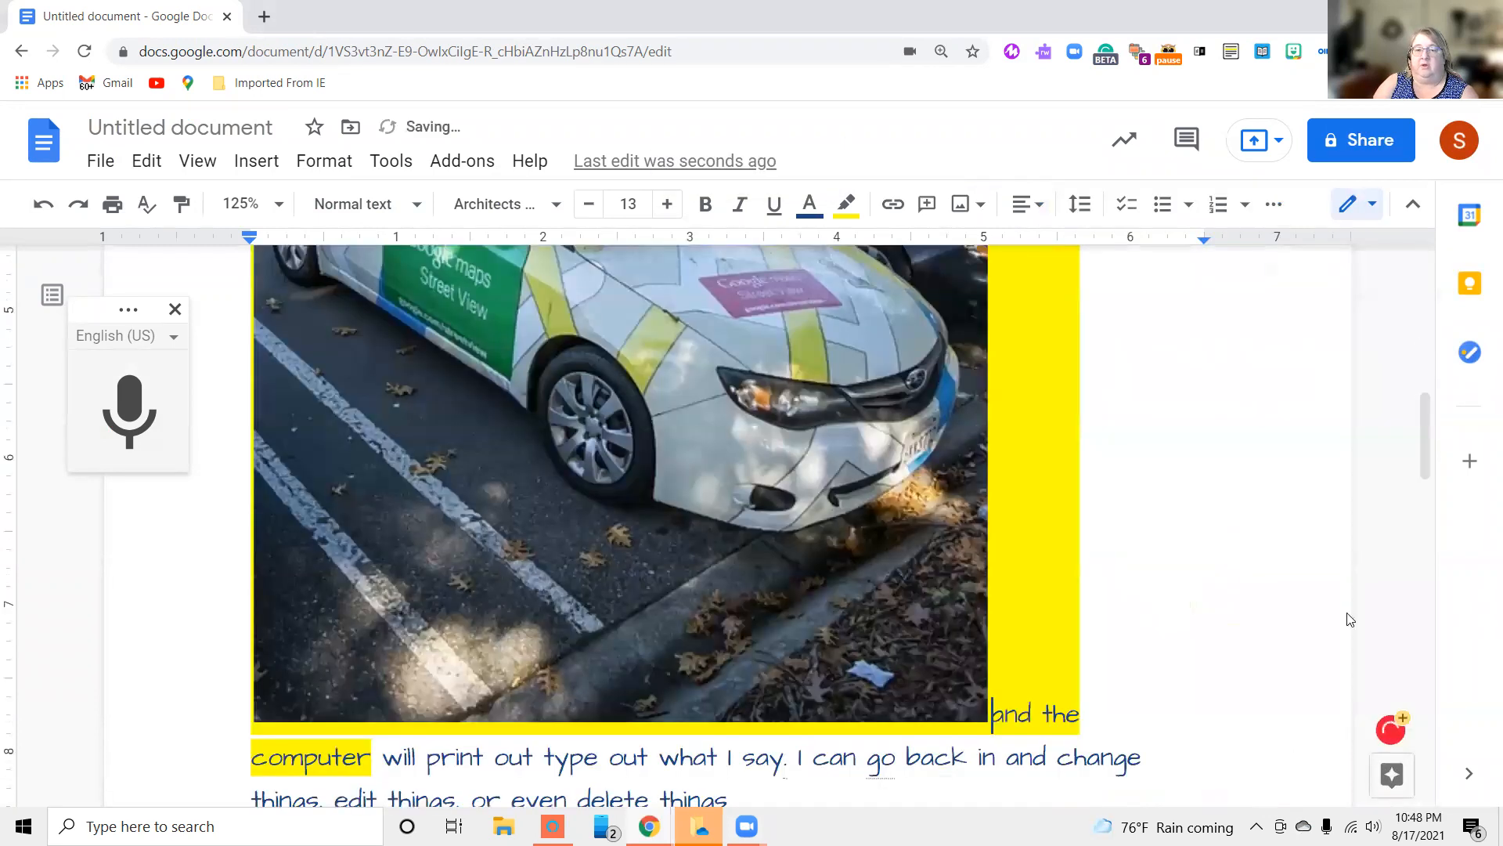
Shrink the inserted car photo proportionally in stages to about 0.6 inch wide
click(926, 708)
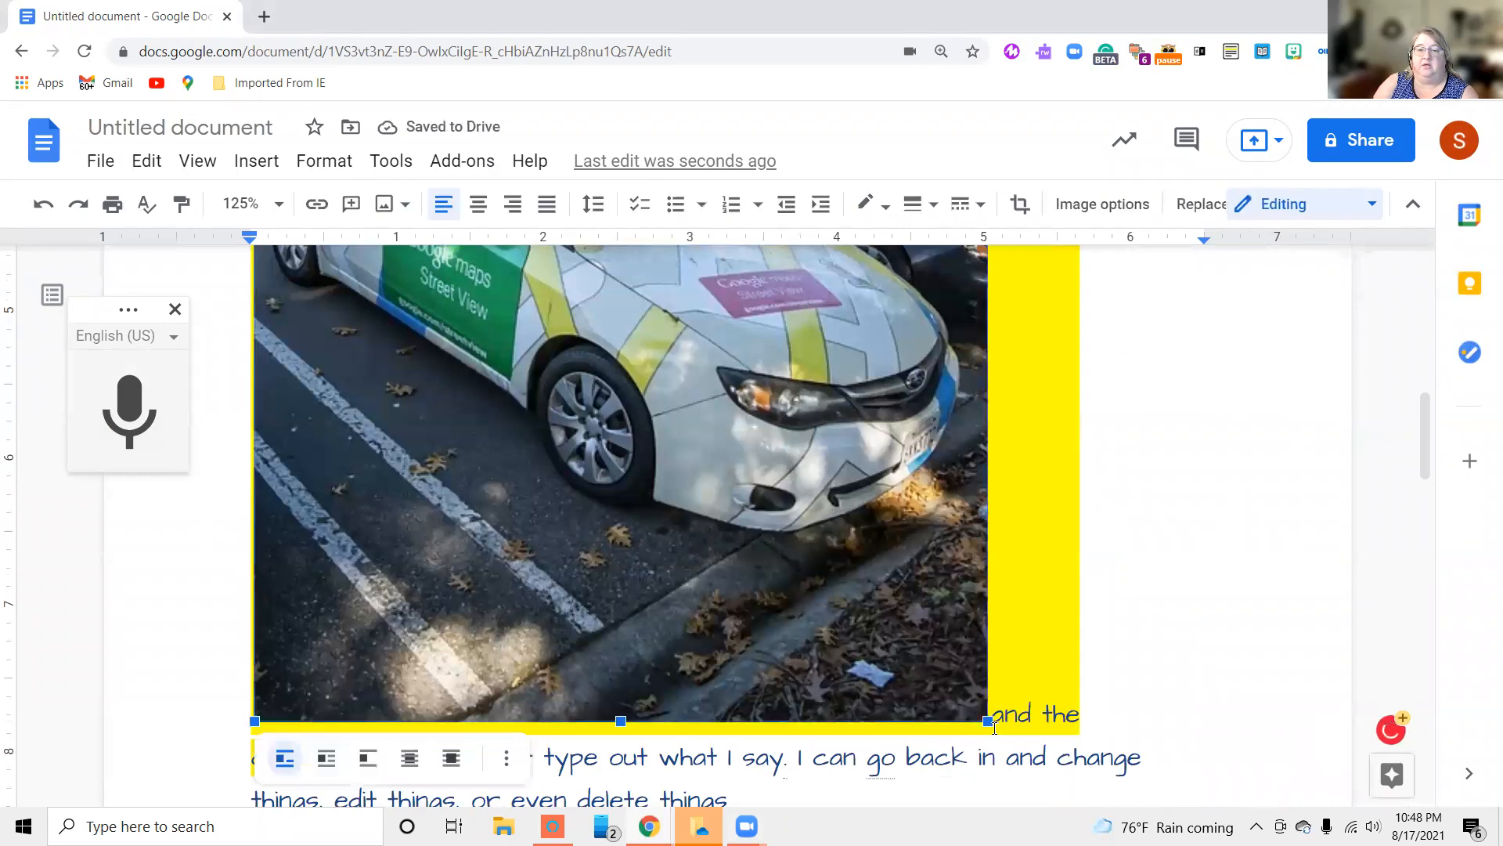
drag(988, 720, 584, 284)
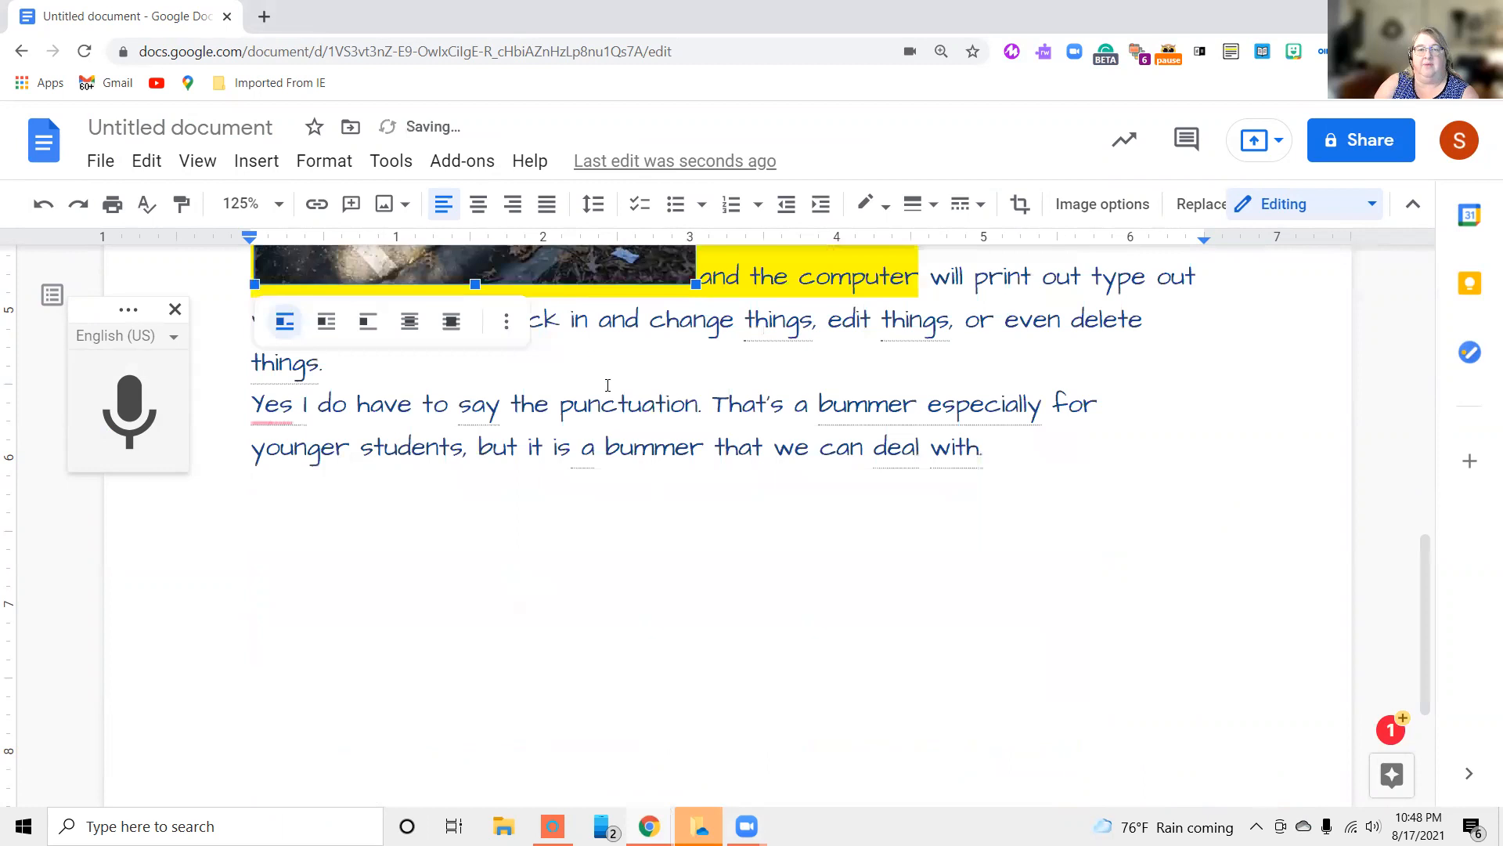
scroll(777, 665, up, 4)
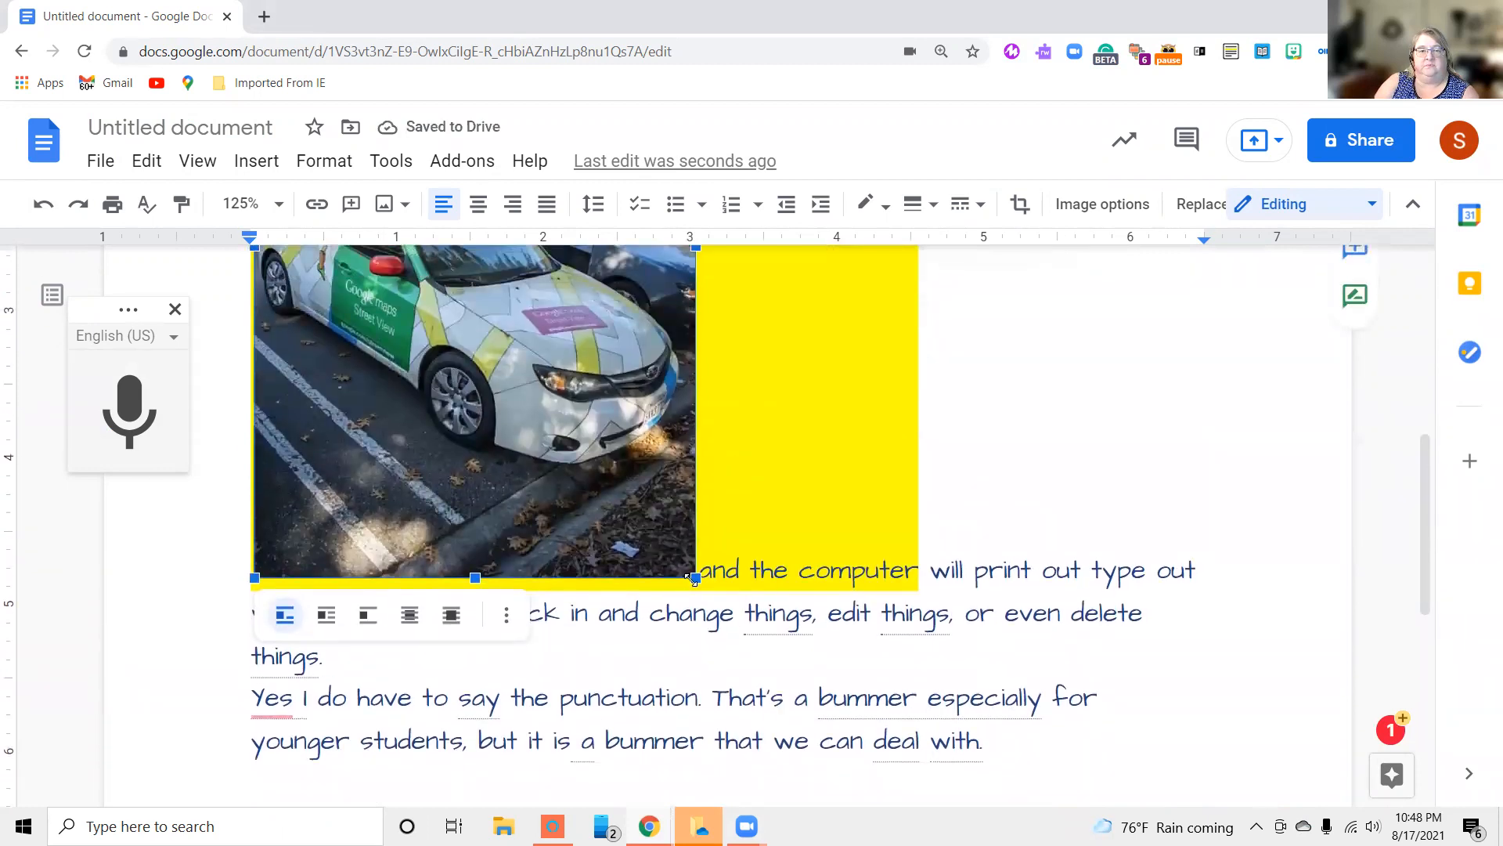
drag(695, 578, 536, 327)
scroll(803, 618, up, 6)
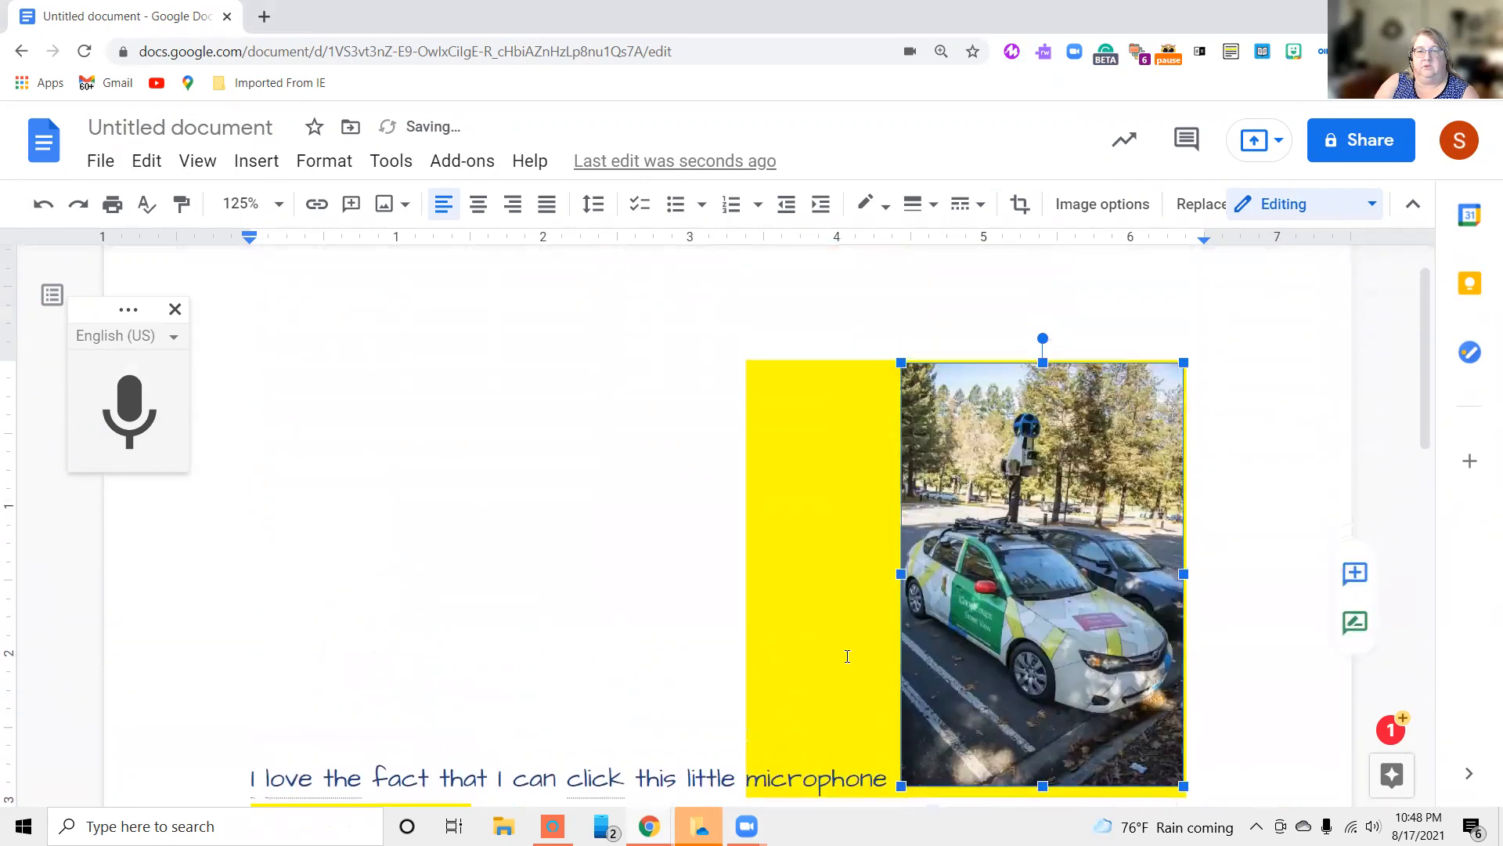
scroll(845, 655, down, 4)
drag(1182, 493, 989, 318)
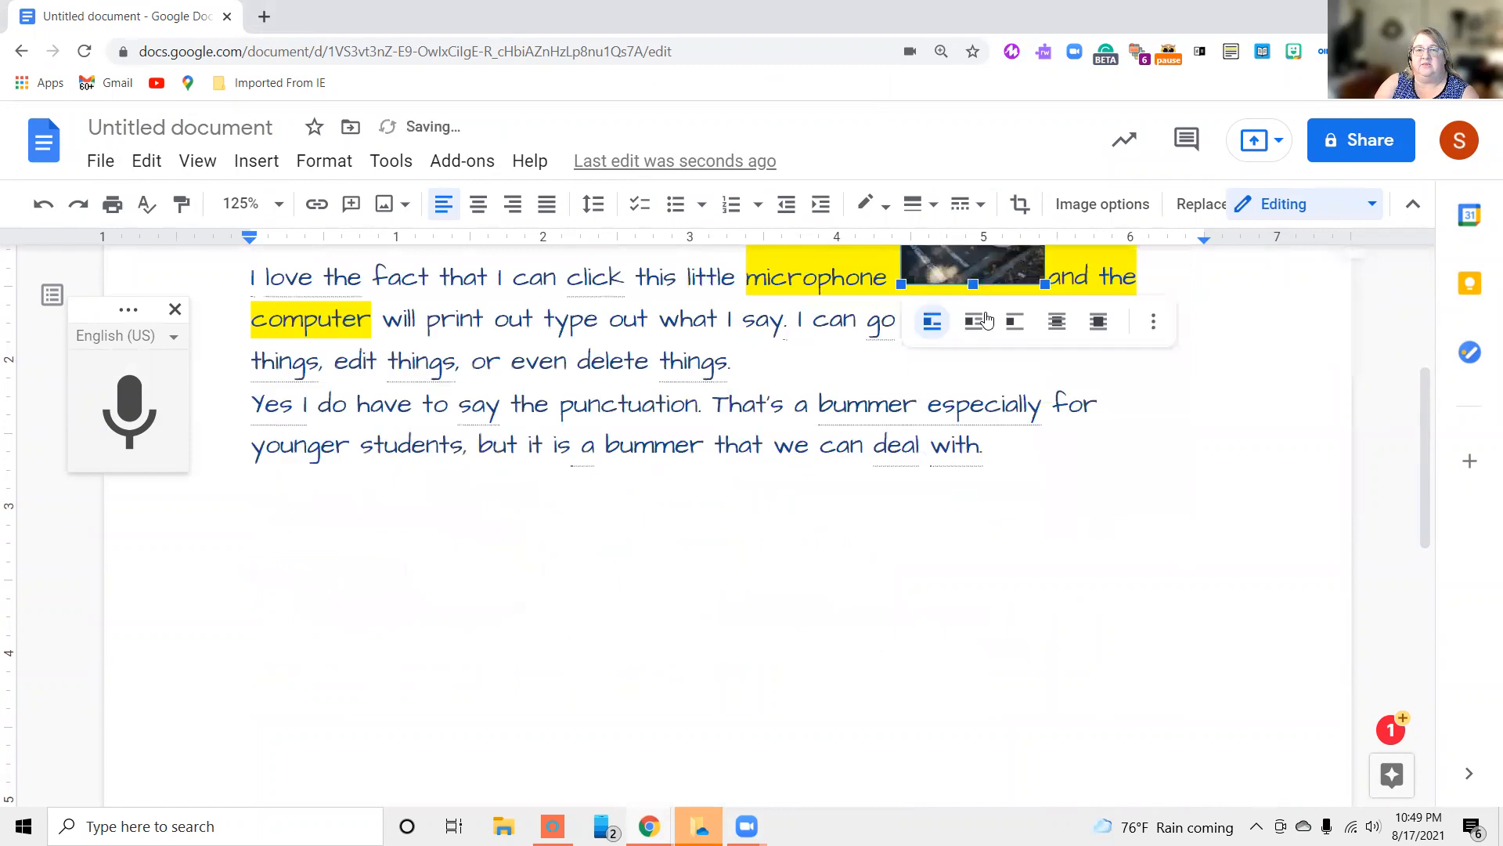
scroll(1132, 490, up, 5)
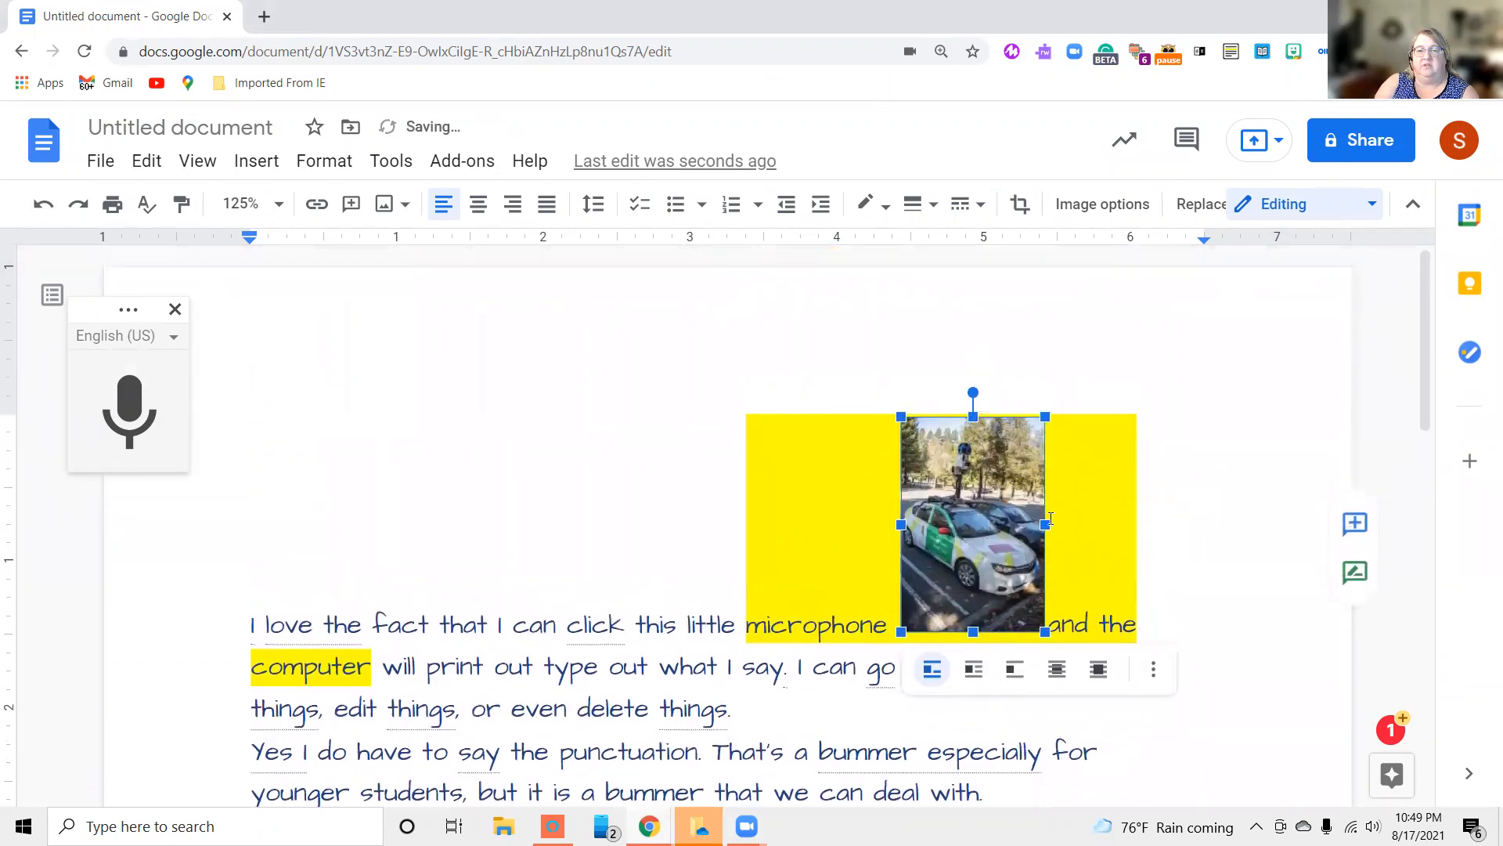
drag(1045, 632, 962, 475)
Move the small car photo to the very beginning of the first paragraph and deselect it
drag(860, 453, 855, 452)
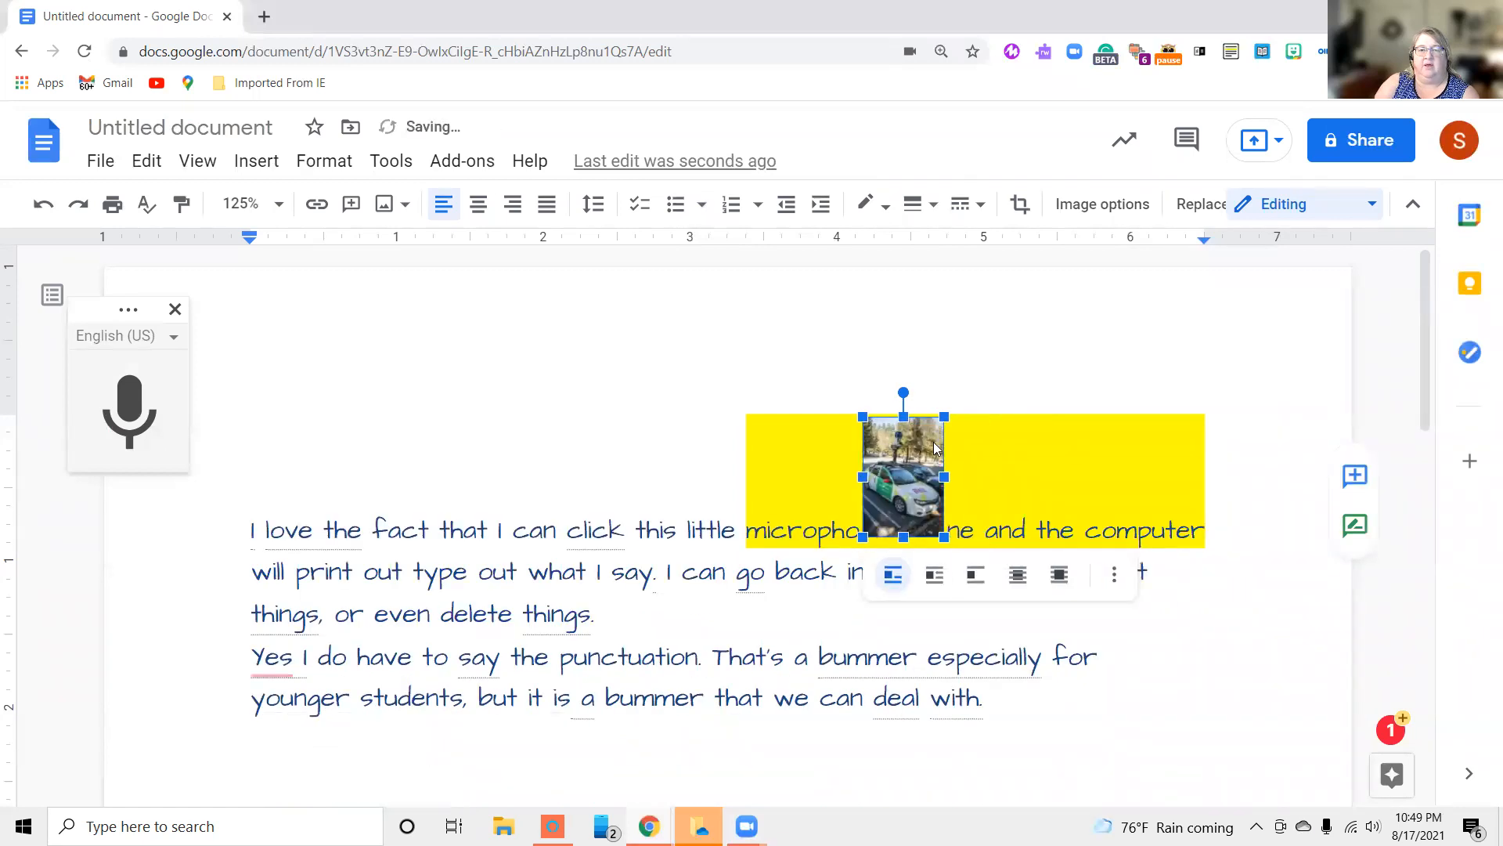
drag(566, 448, 246, 451)
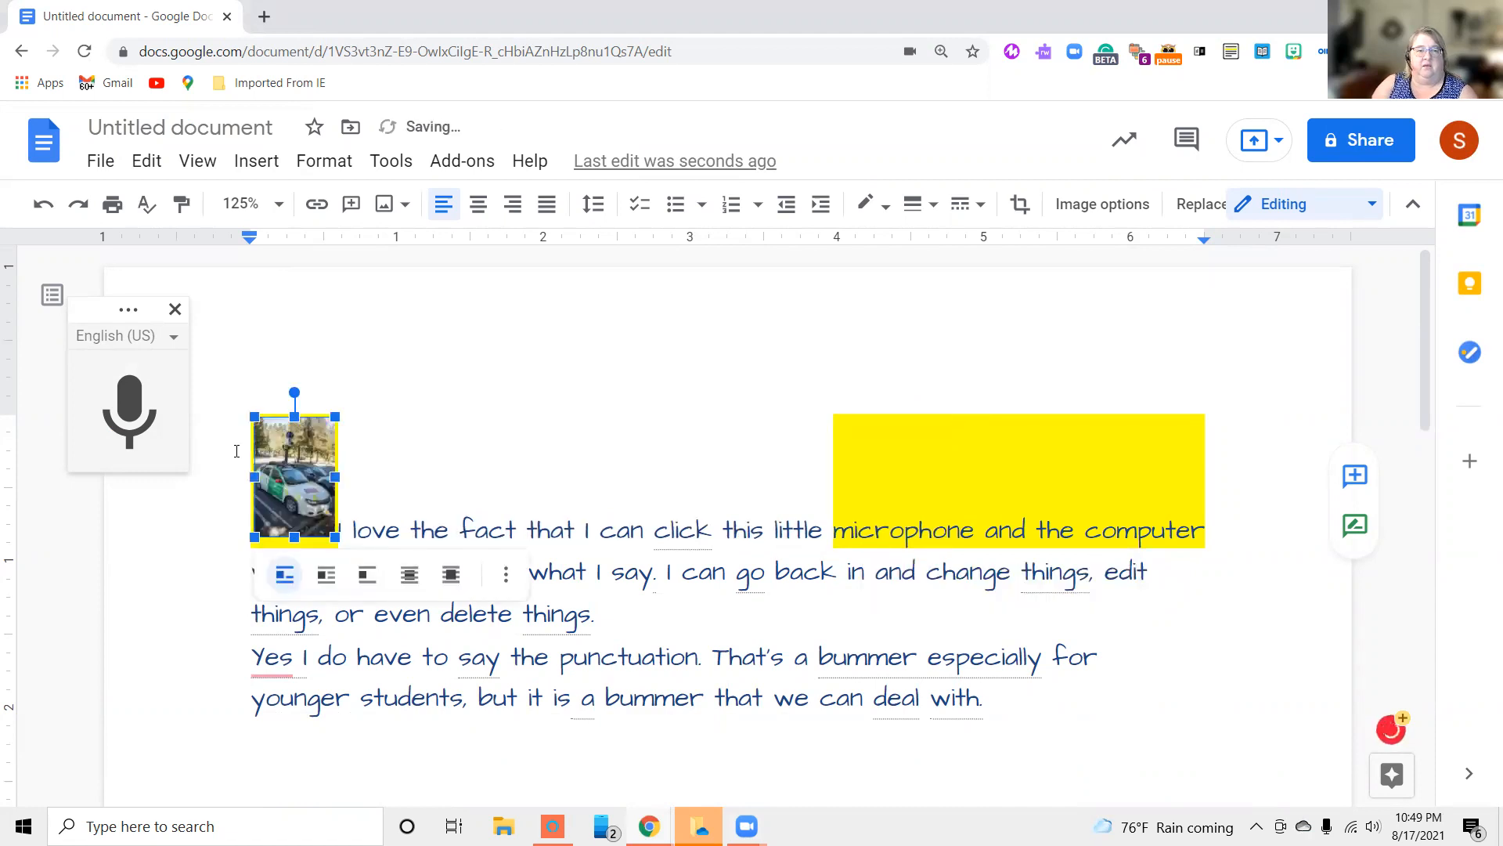
click(594, 417)
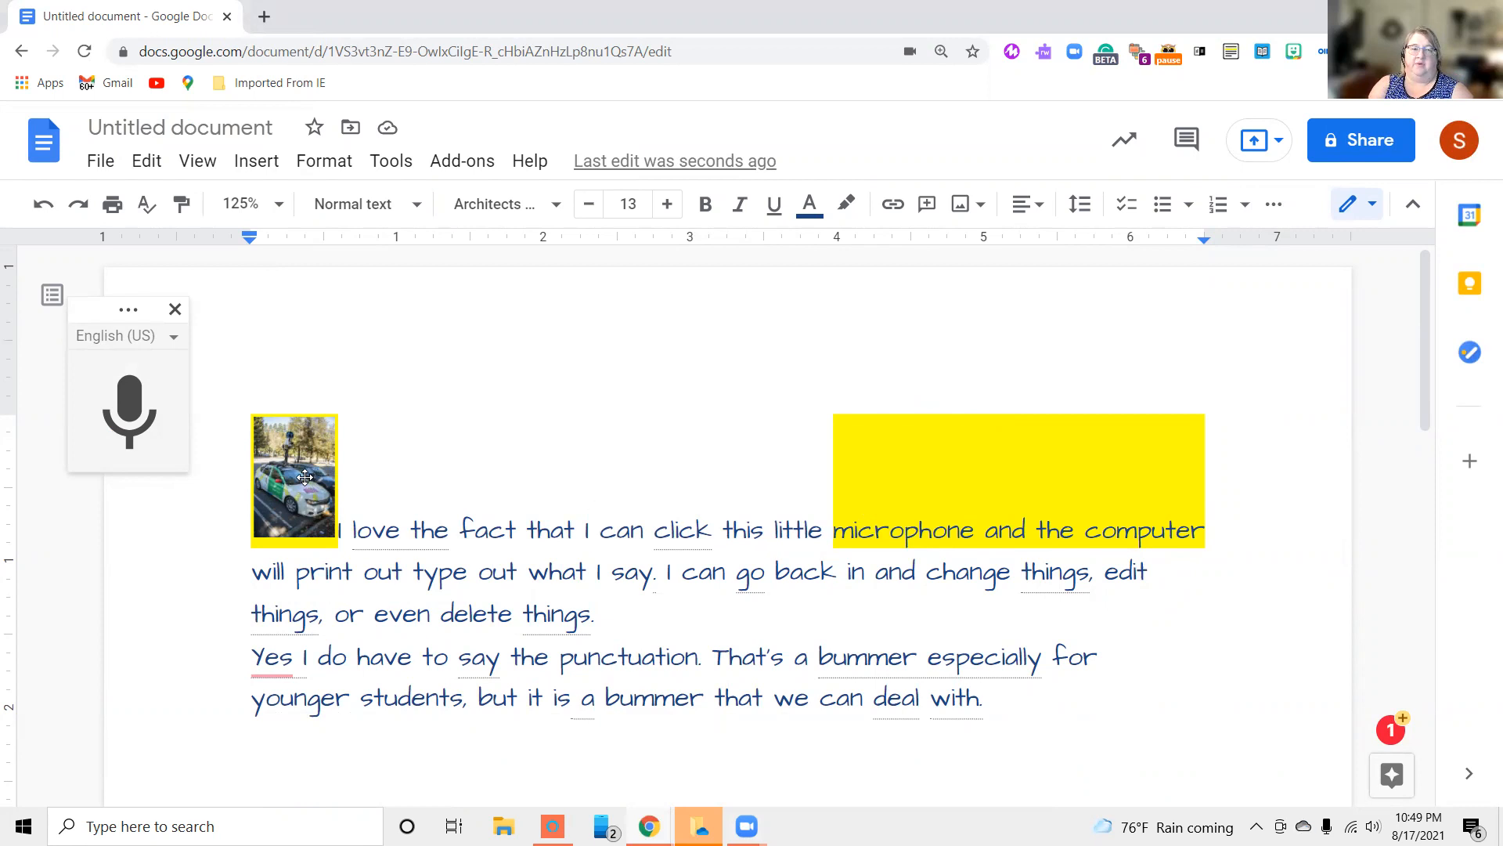
Delete the car photo and undo the deletion
click(303, 475)
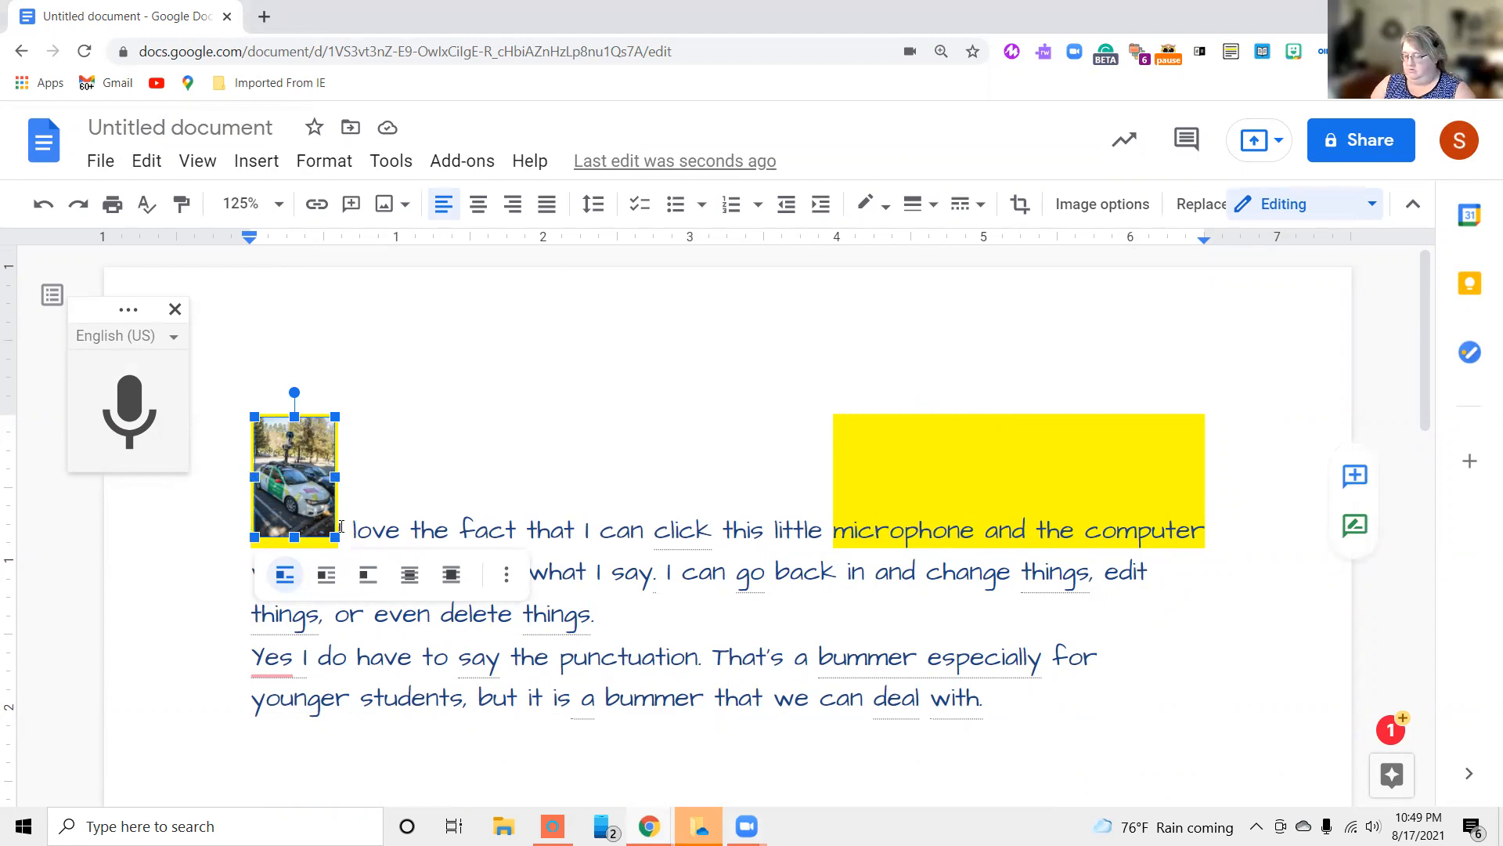
key(Delete)
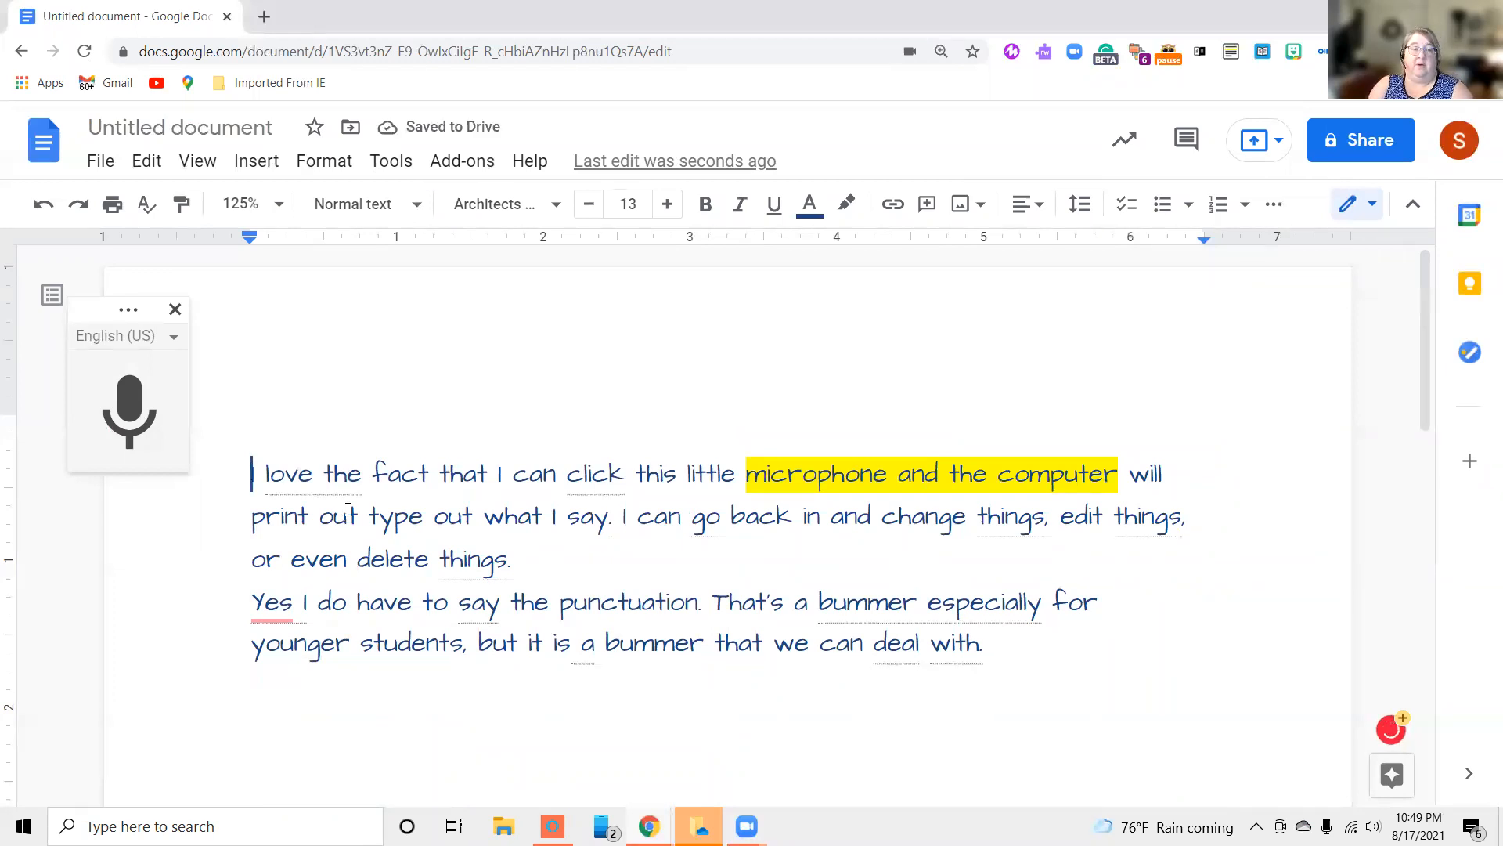
click(41, 208)
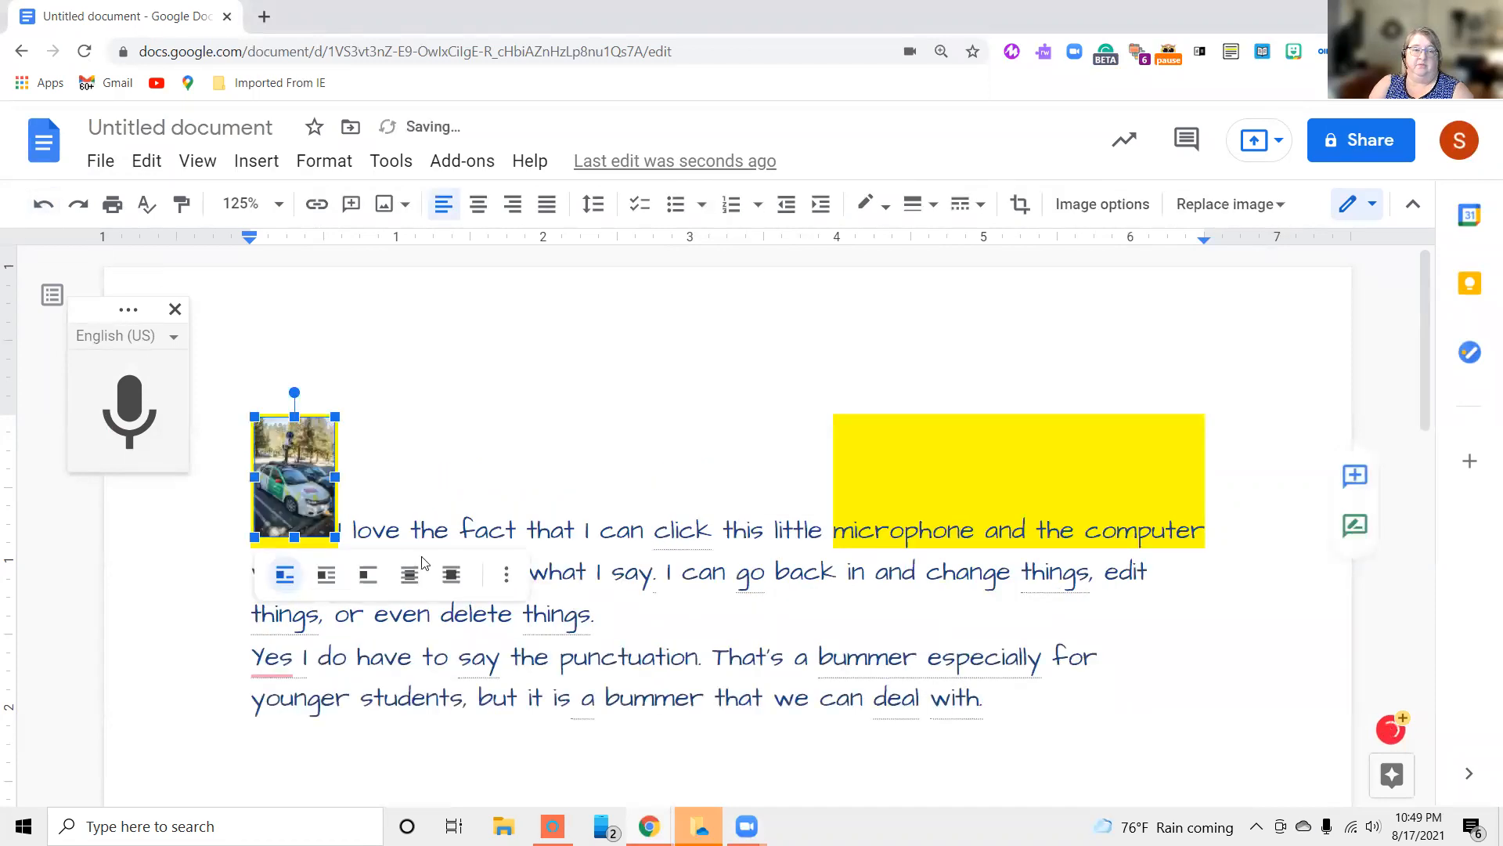
Insert a line break before "I love the fact" so the text starts on its own line below the photo
click(384, 528)
key(Left)
key(Left)
key(Left)
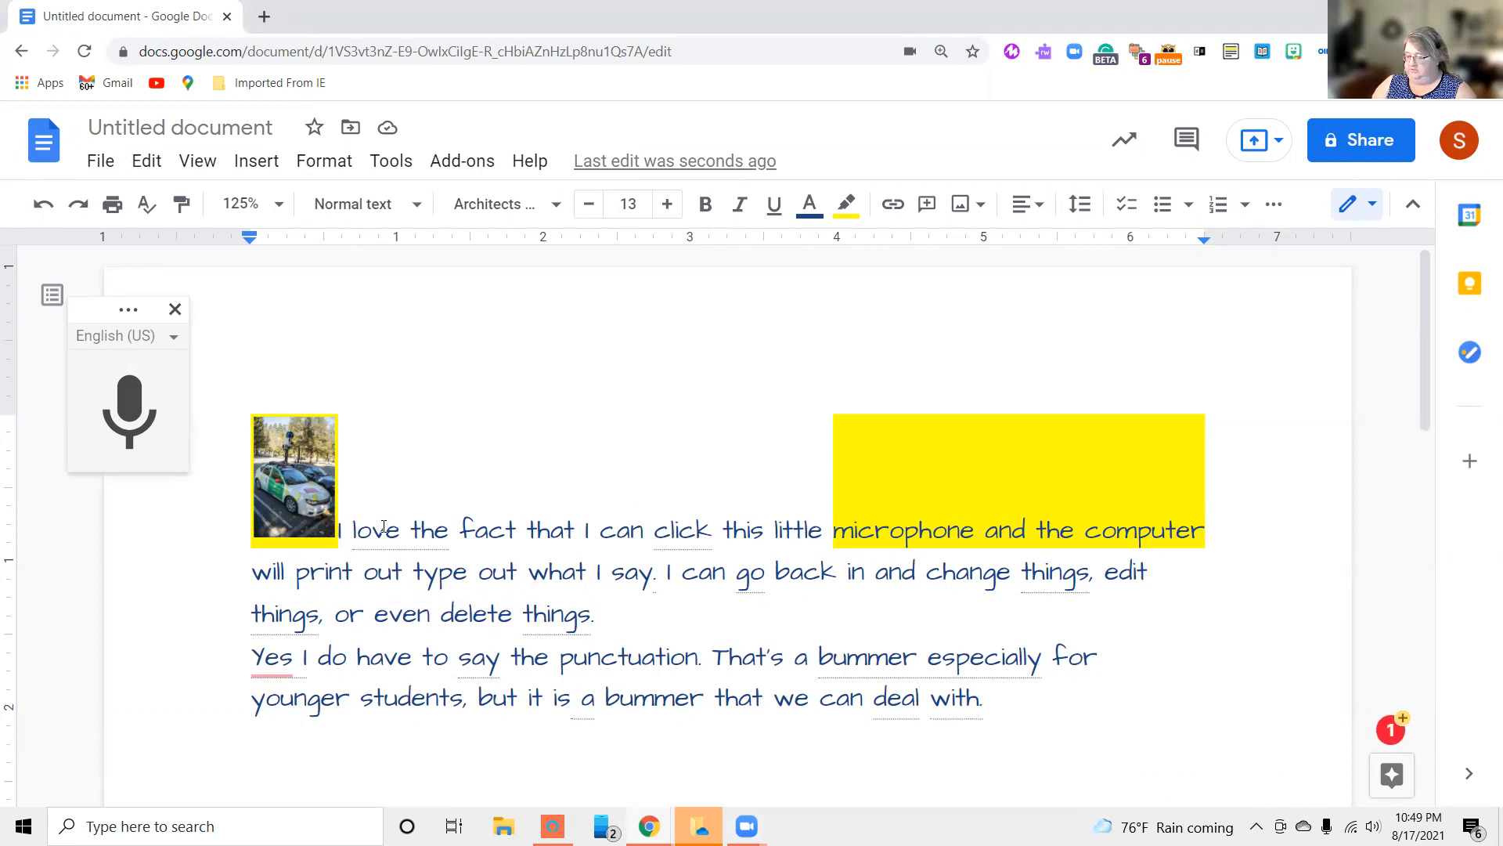
key(Return)
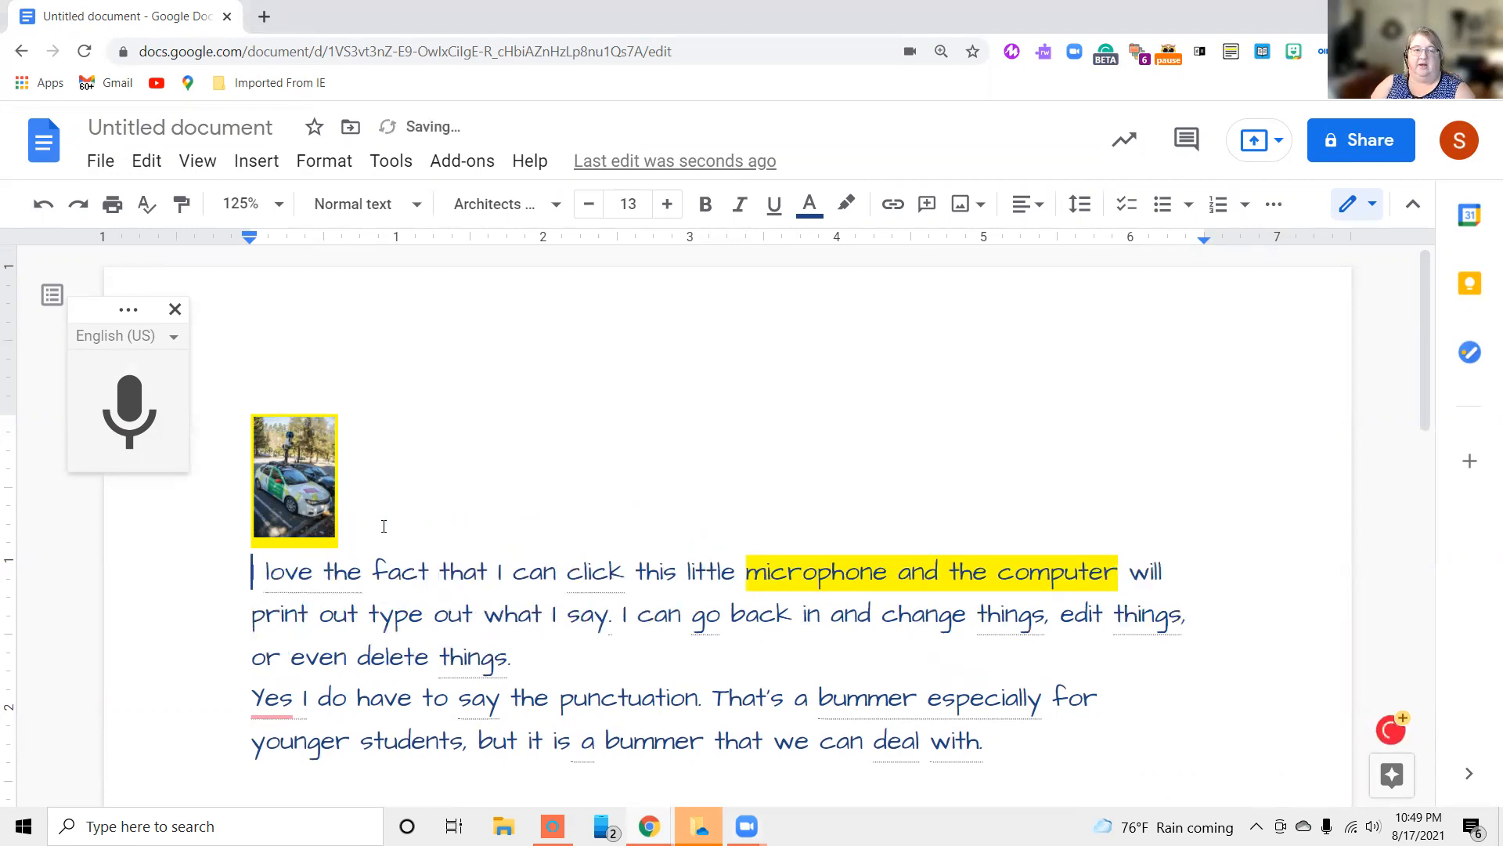
Select the car photo to look over its image formatting options, and deselect it
click(423, 505)
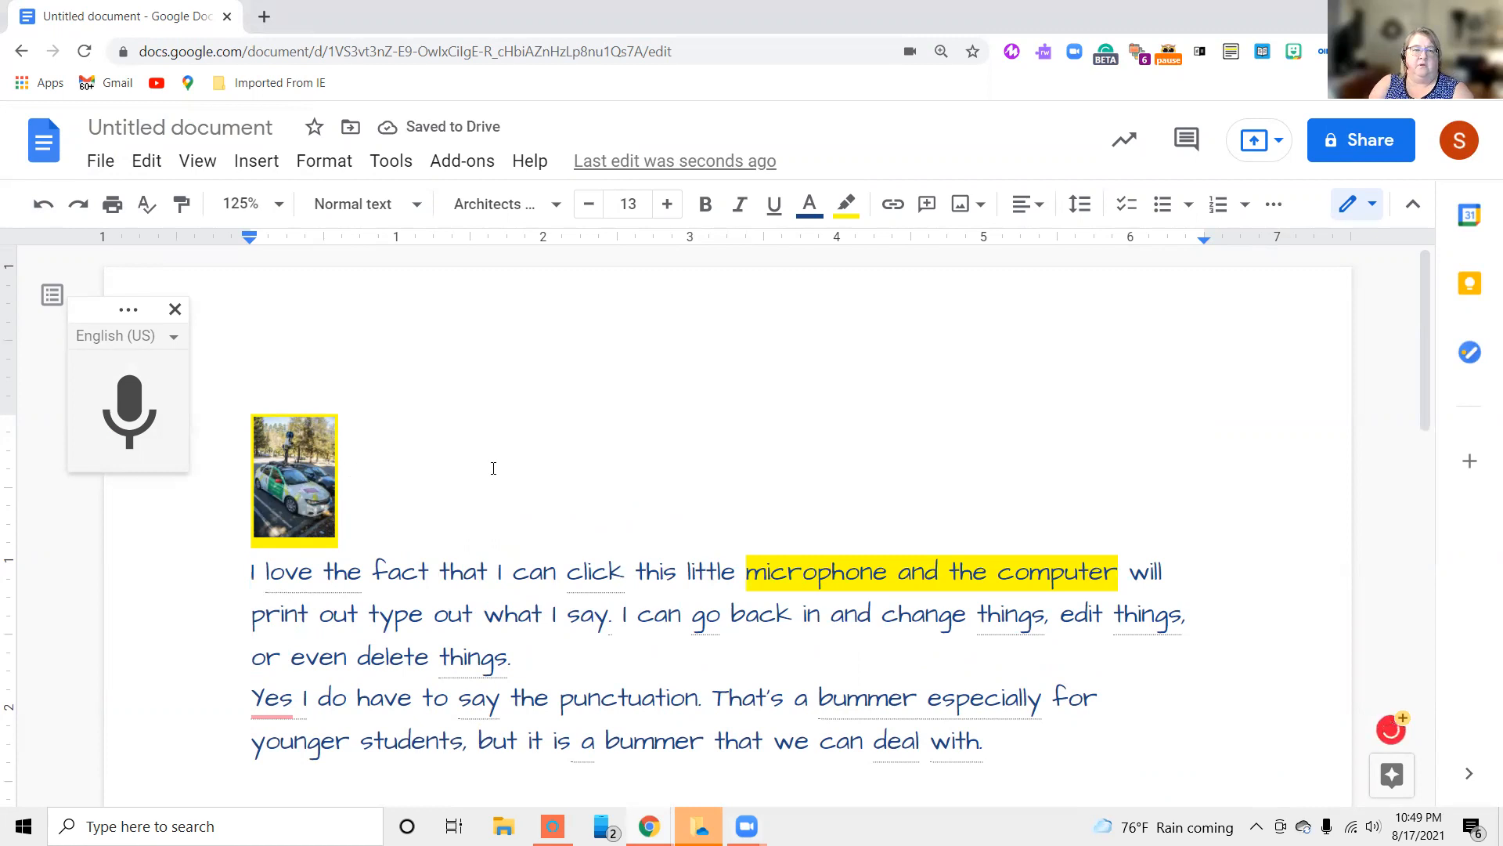
click(282, 493)
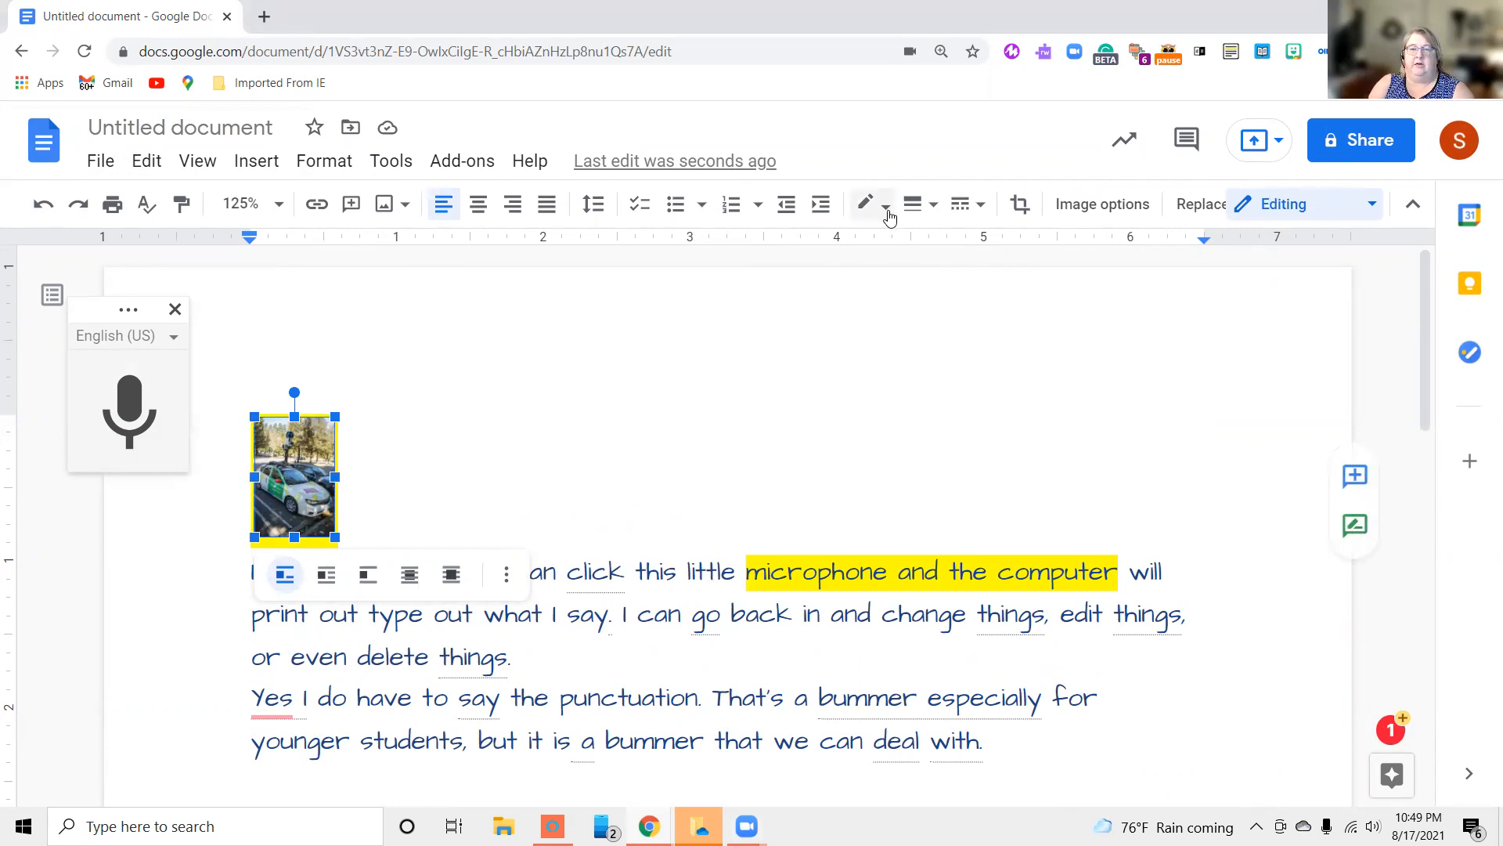
click(406, 422)
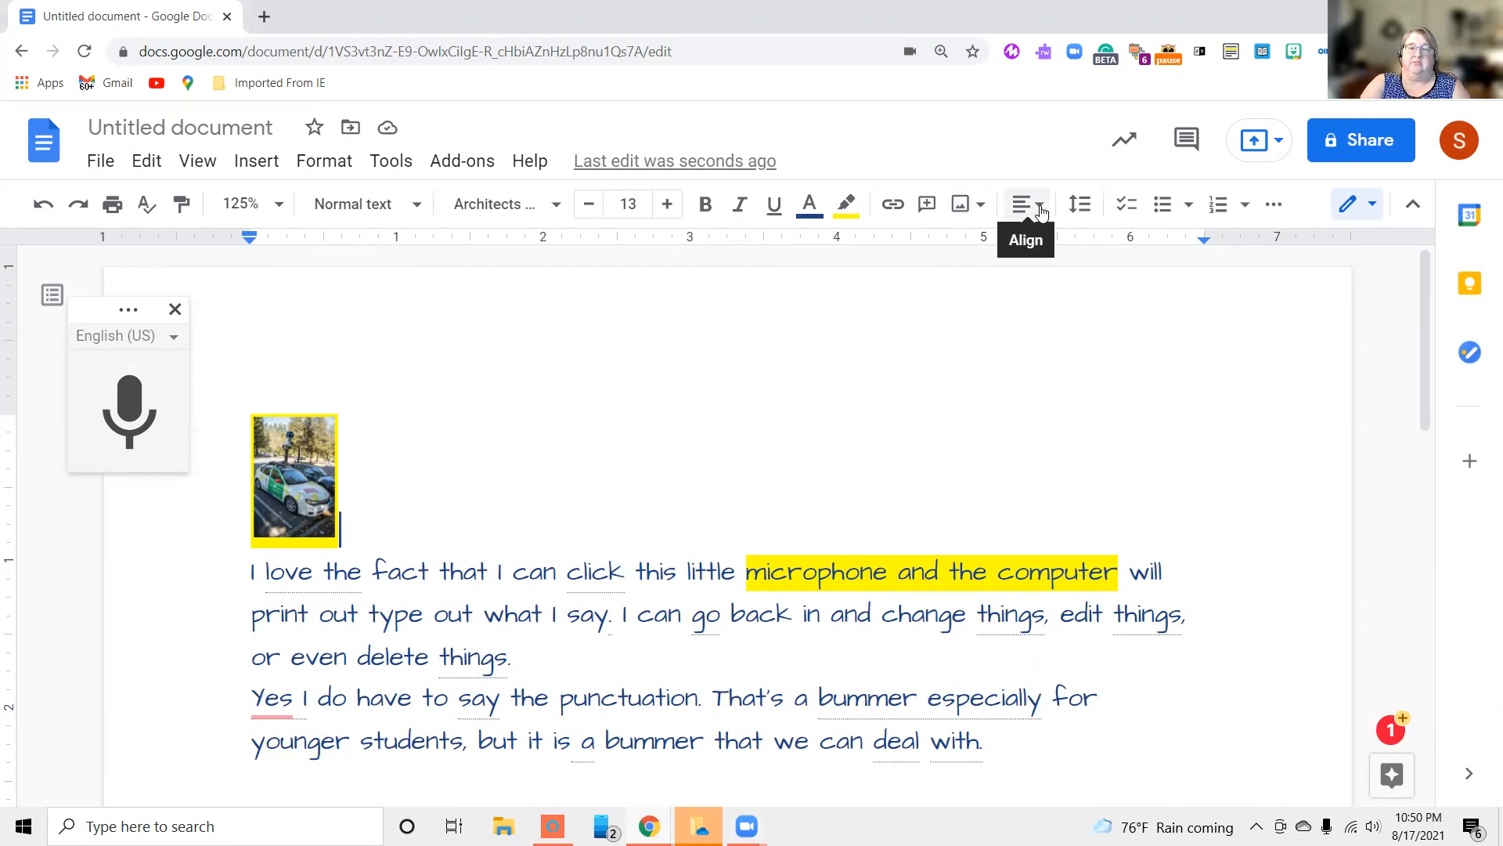
Center the car photo on its line above the first paragraph
double_click(960, 337)
scroll(960, 337, down, 2)
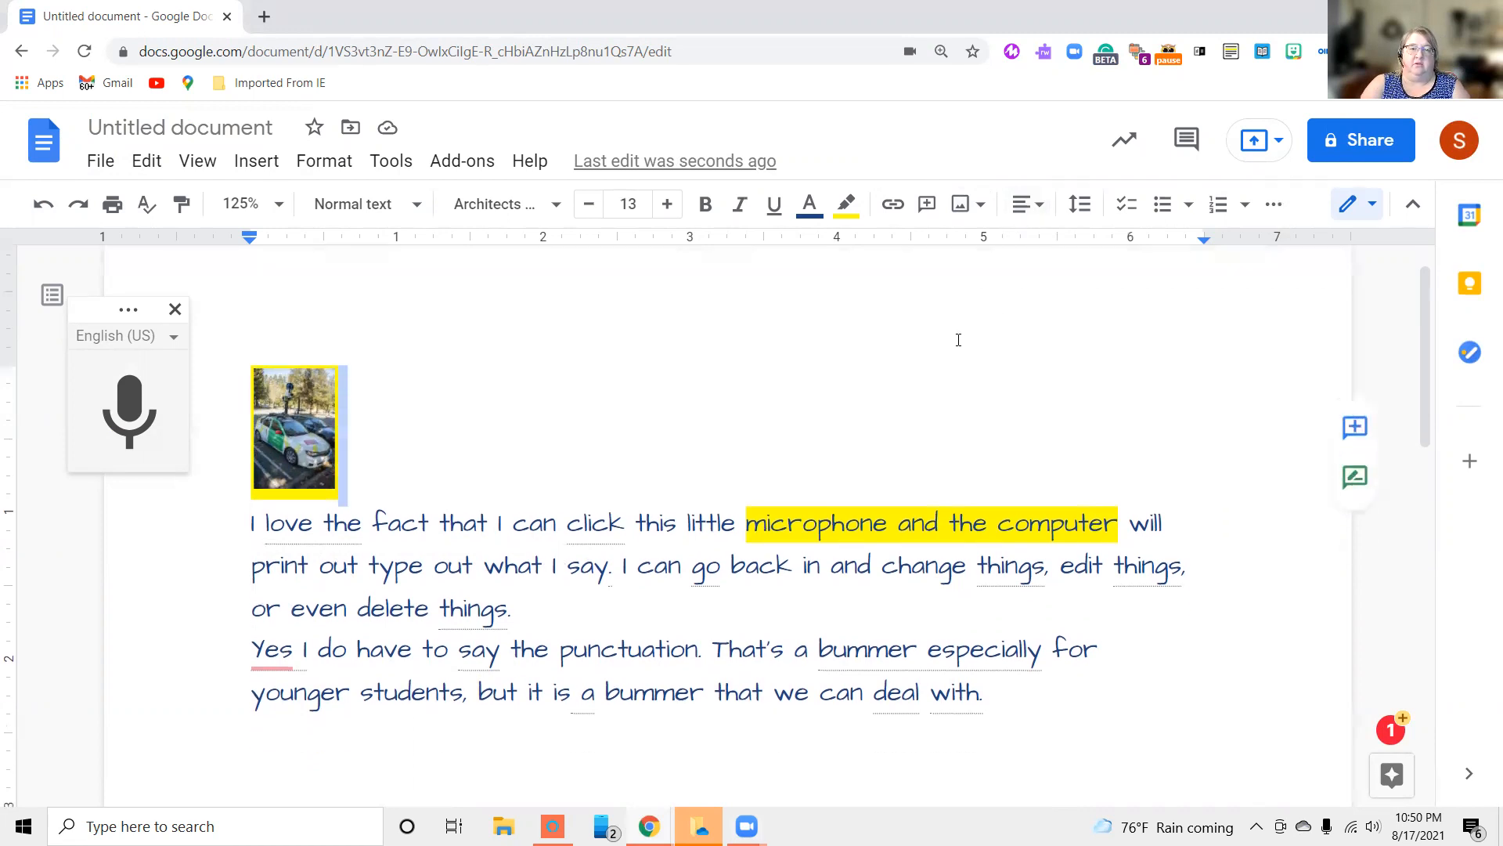
click(1038, 206)
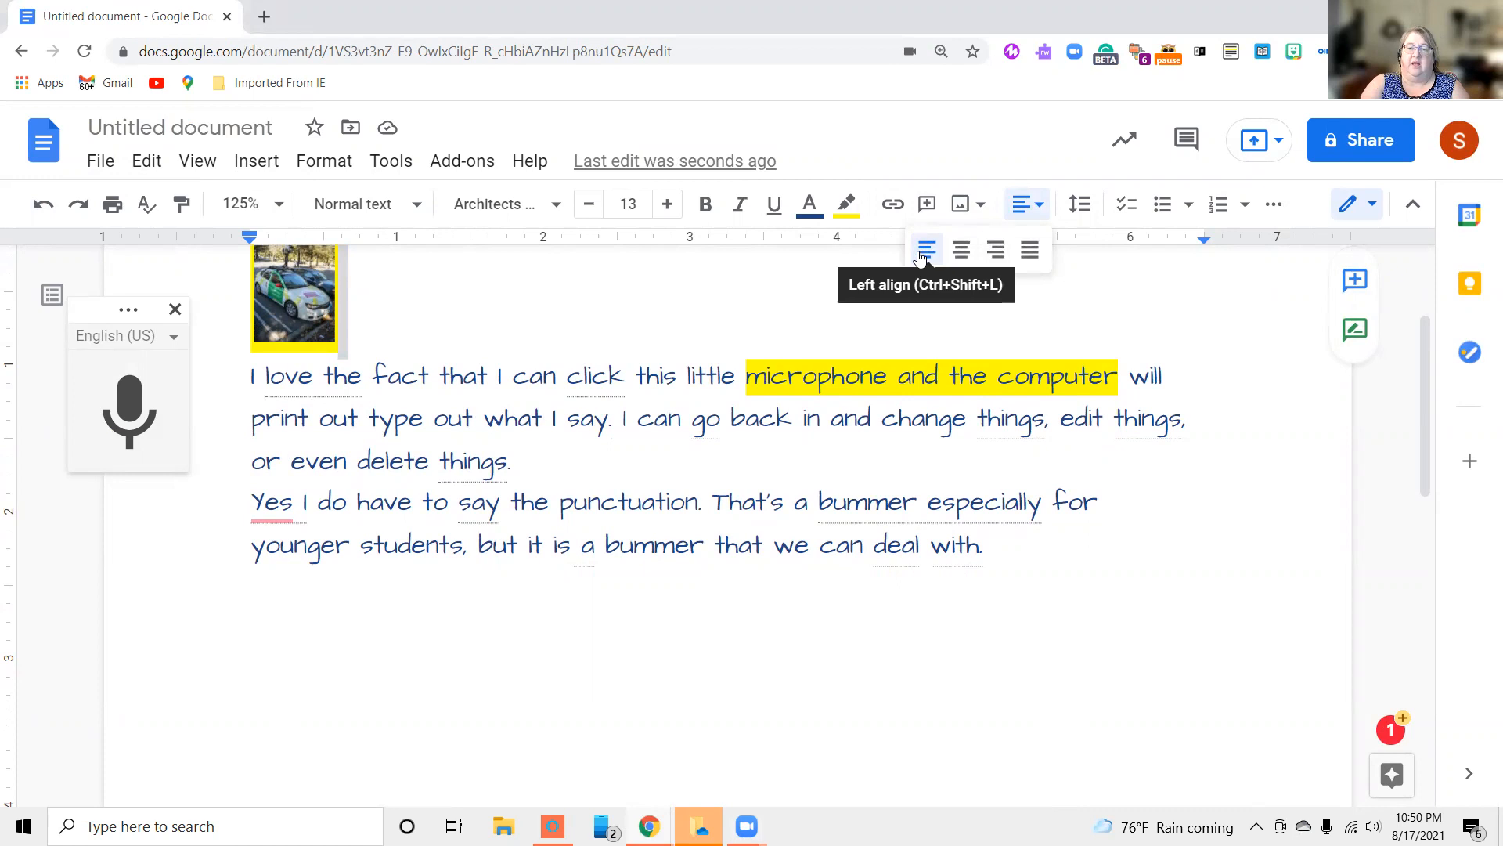
click(960, 250)
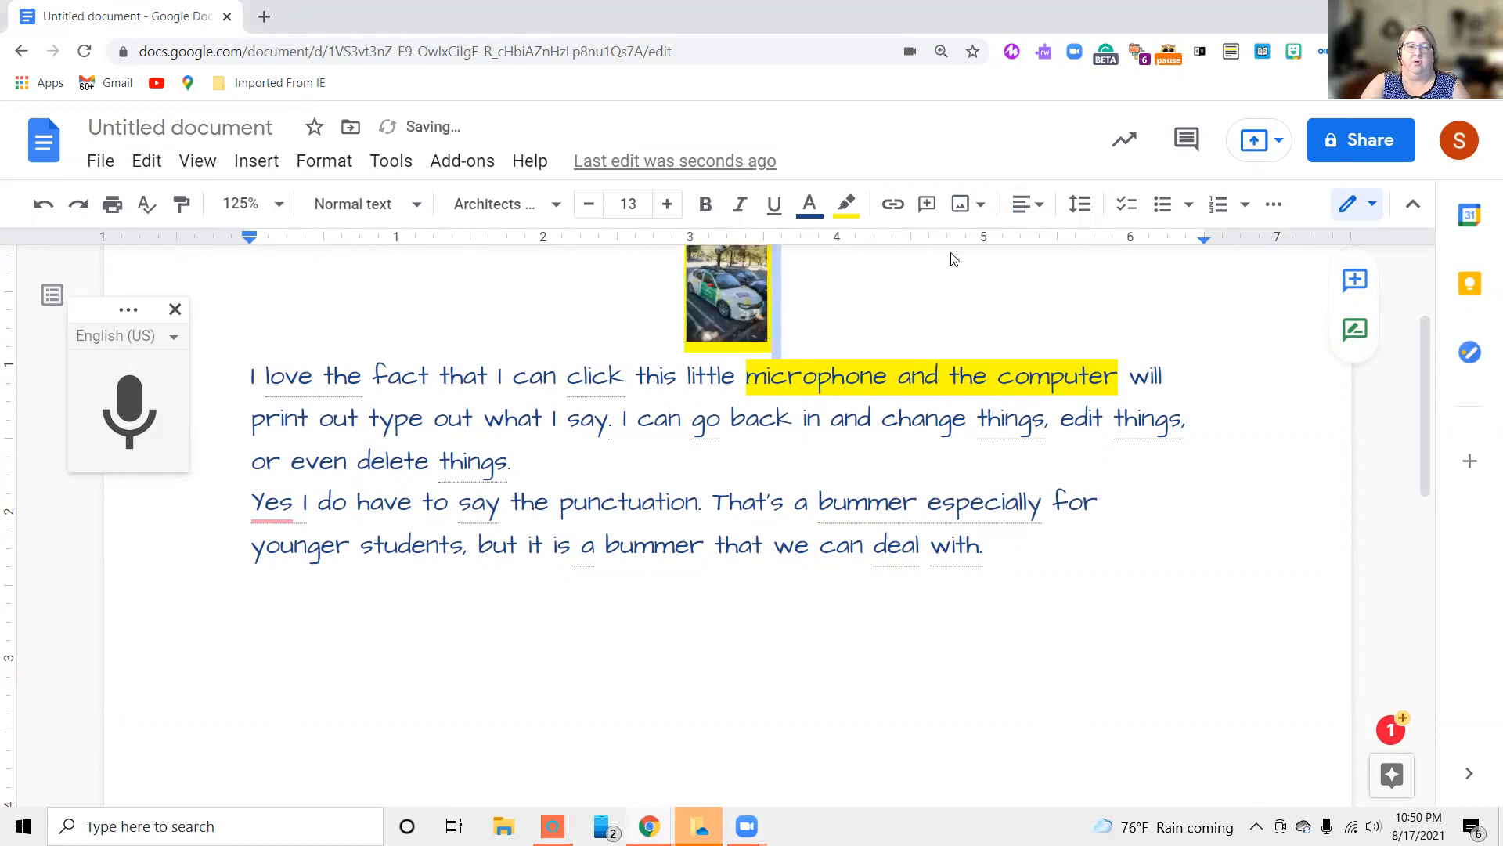
Right-align the car photo's line
click(1041, 216)
click(1000, 256)
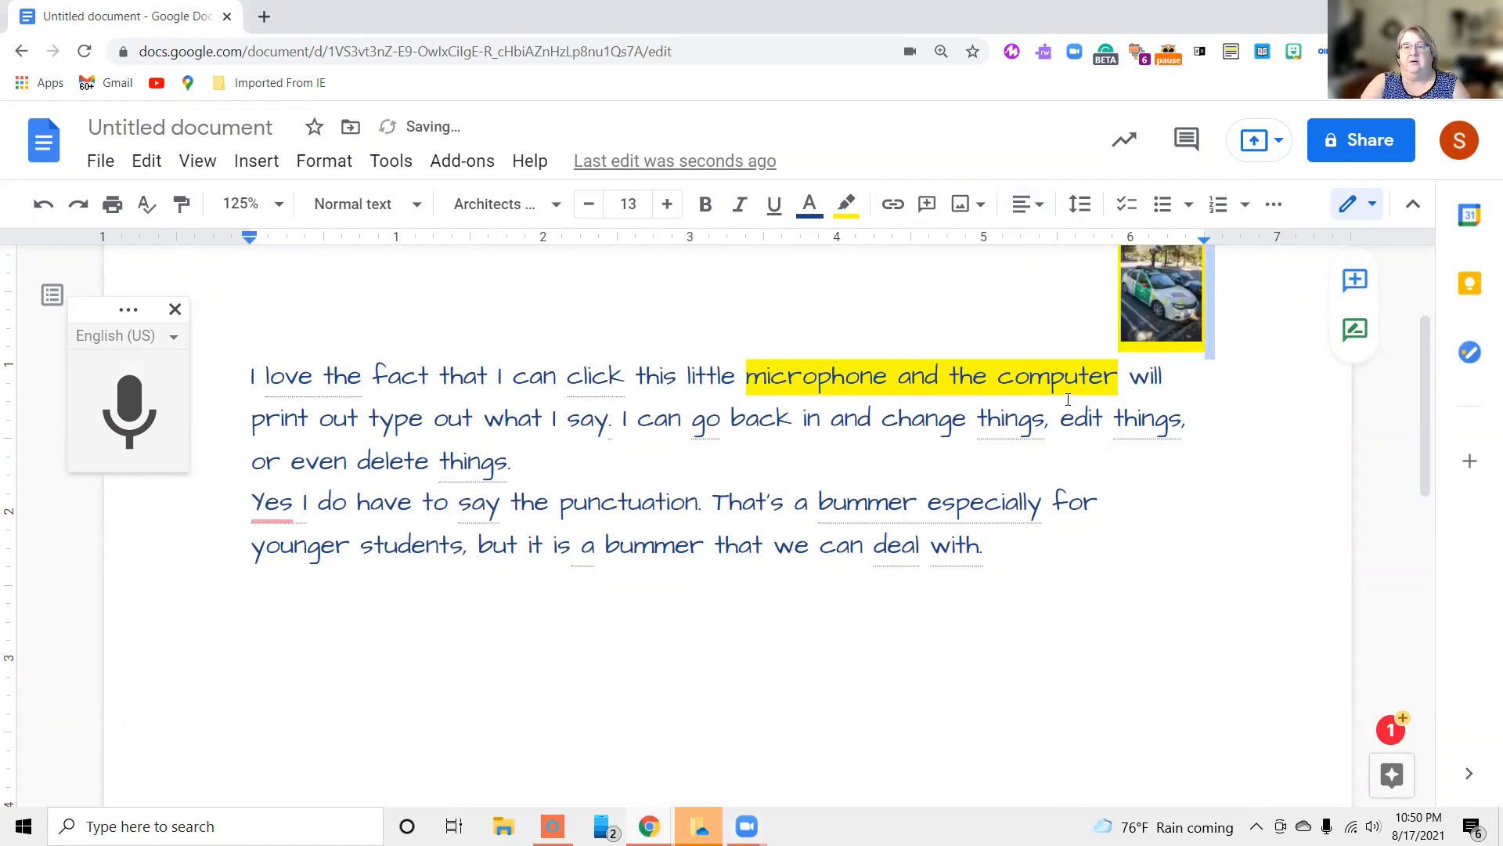
click(1021, 313)
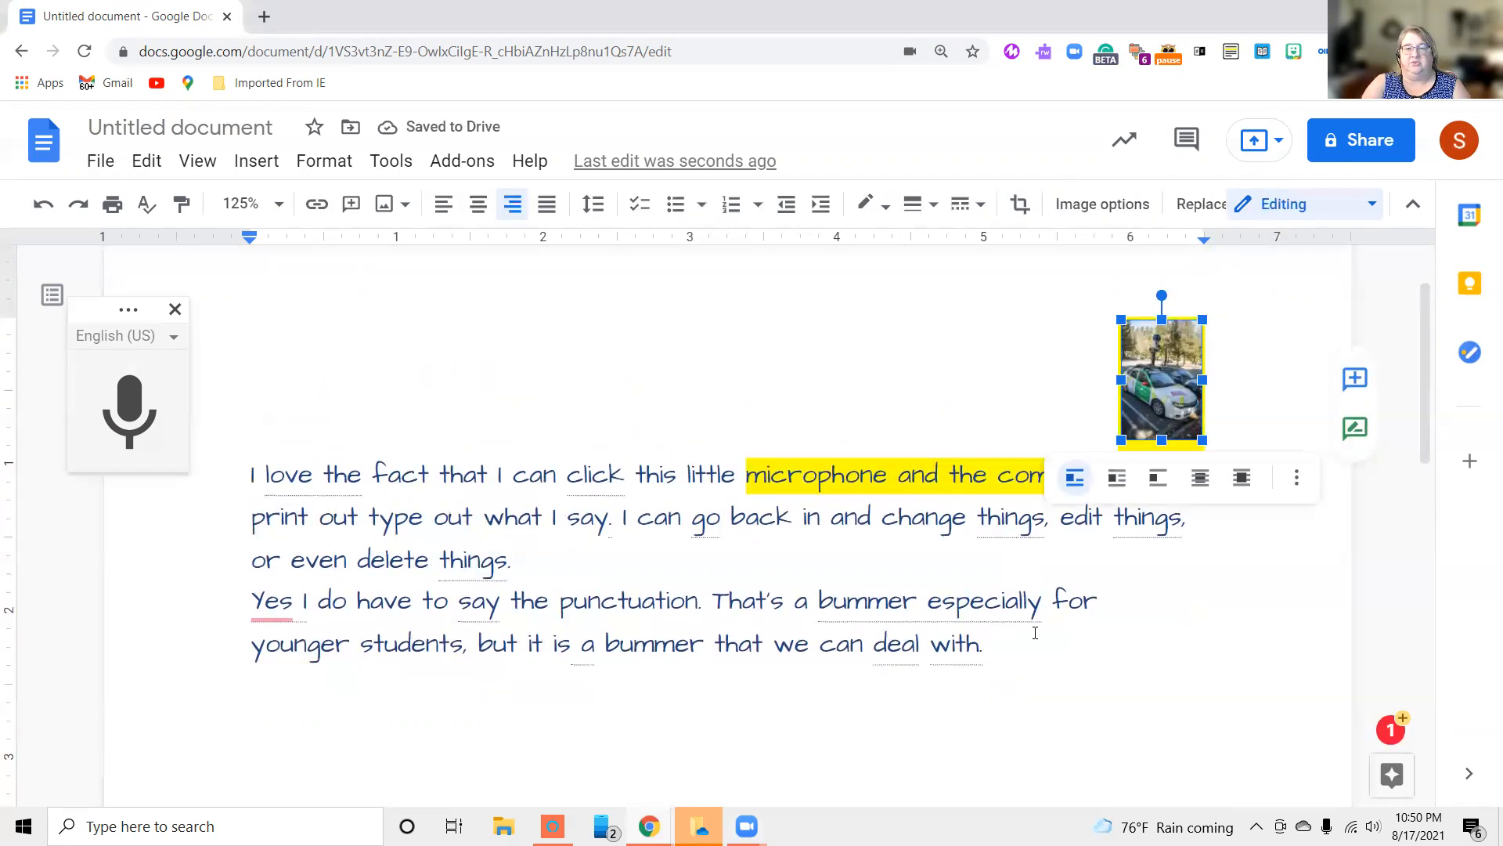
Justify both text paragraphs, from "I love the fact" through "deal with."
drag(1040, 650, 252, 477)
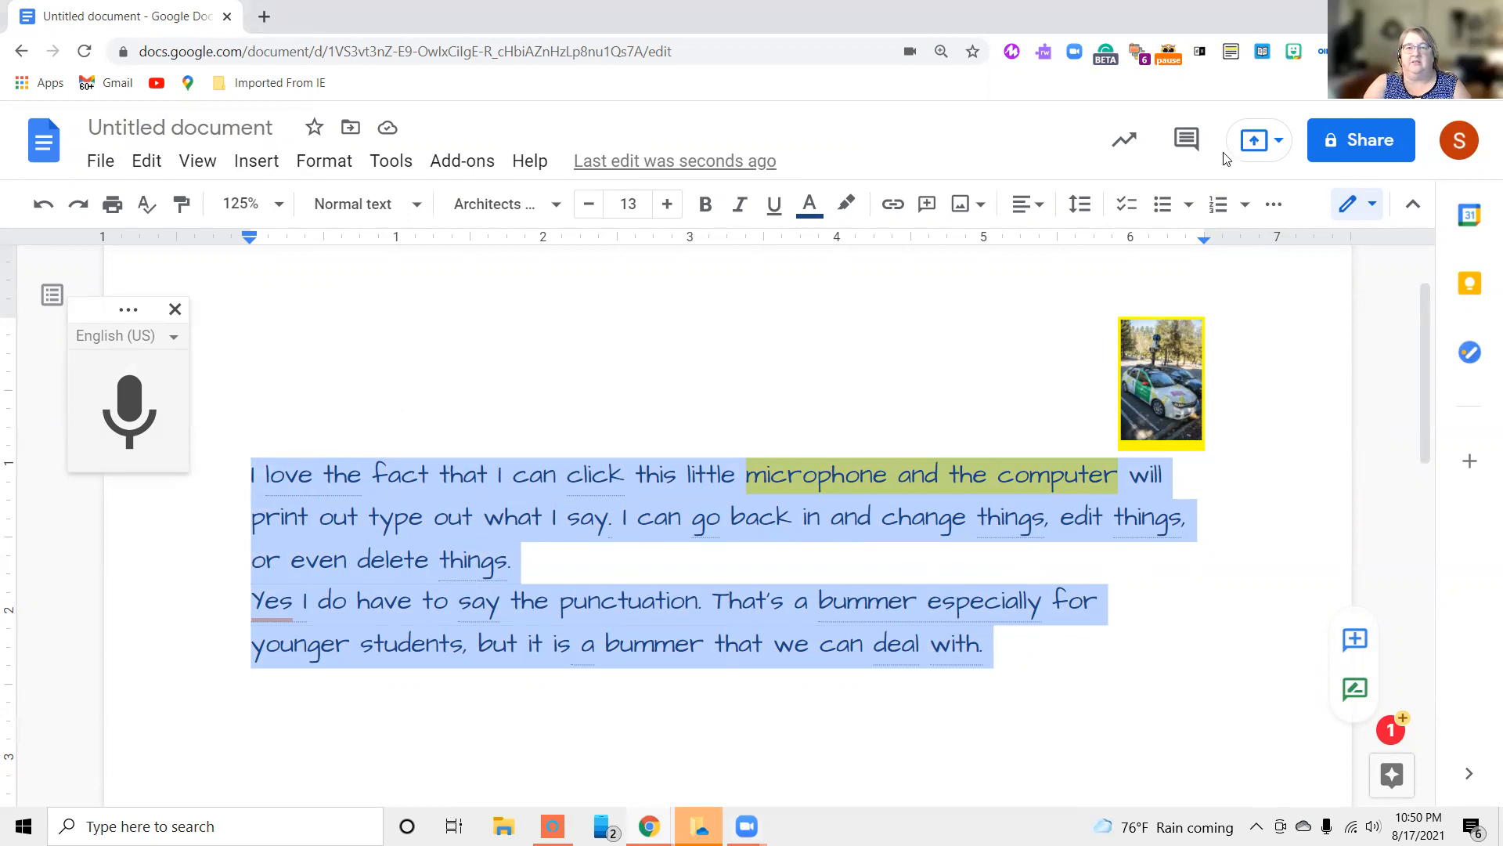
click(1041, 205)
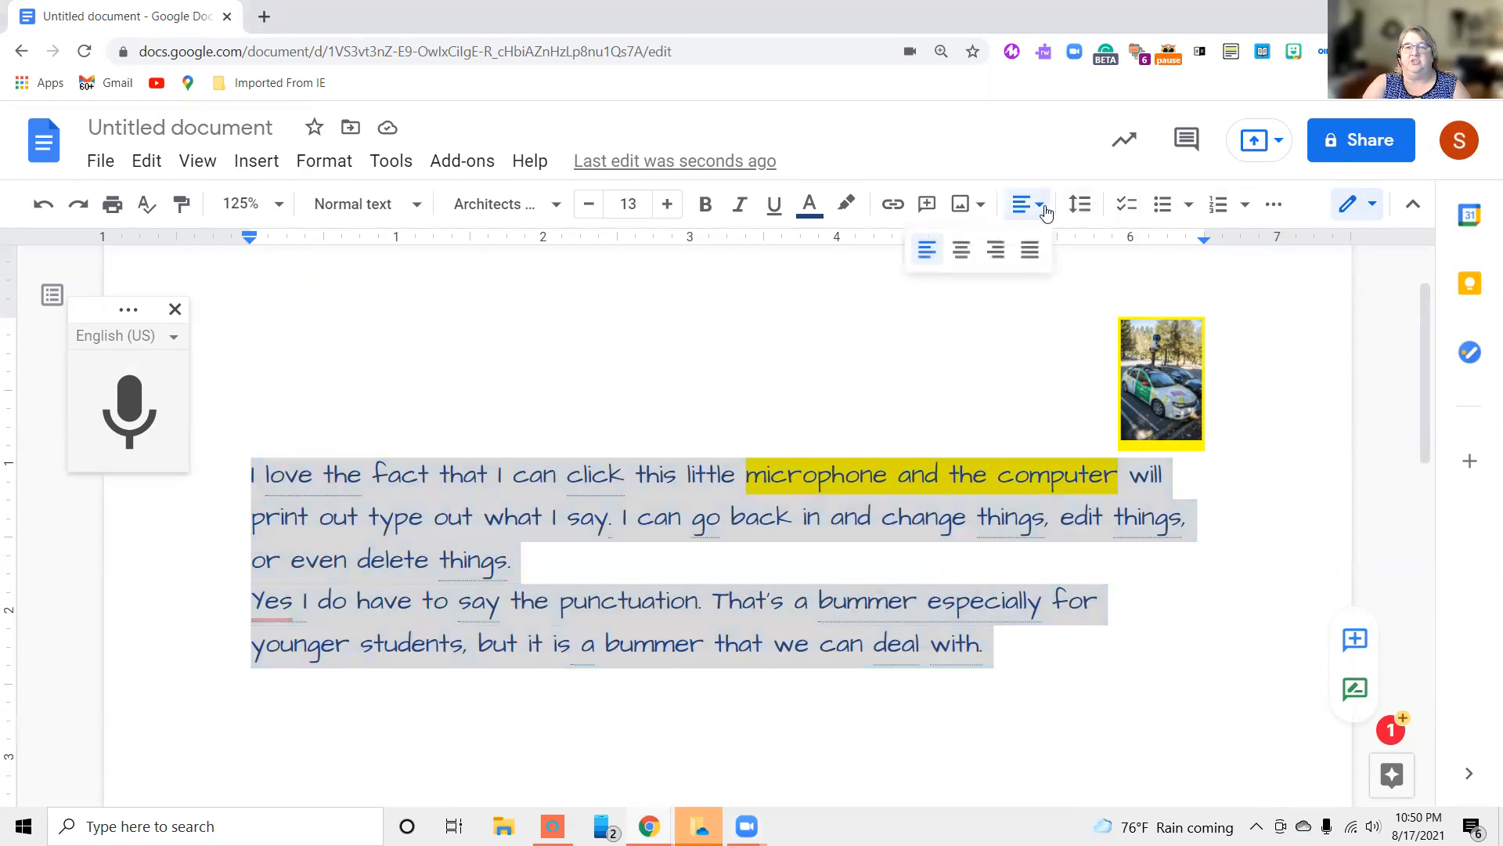
click(1032, 250)
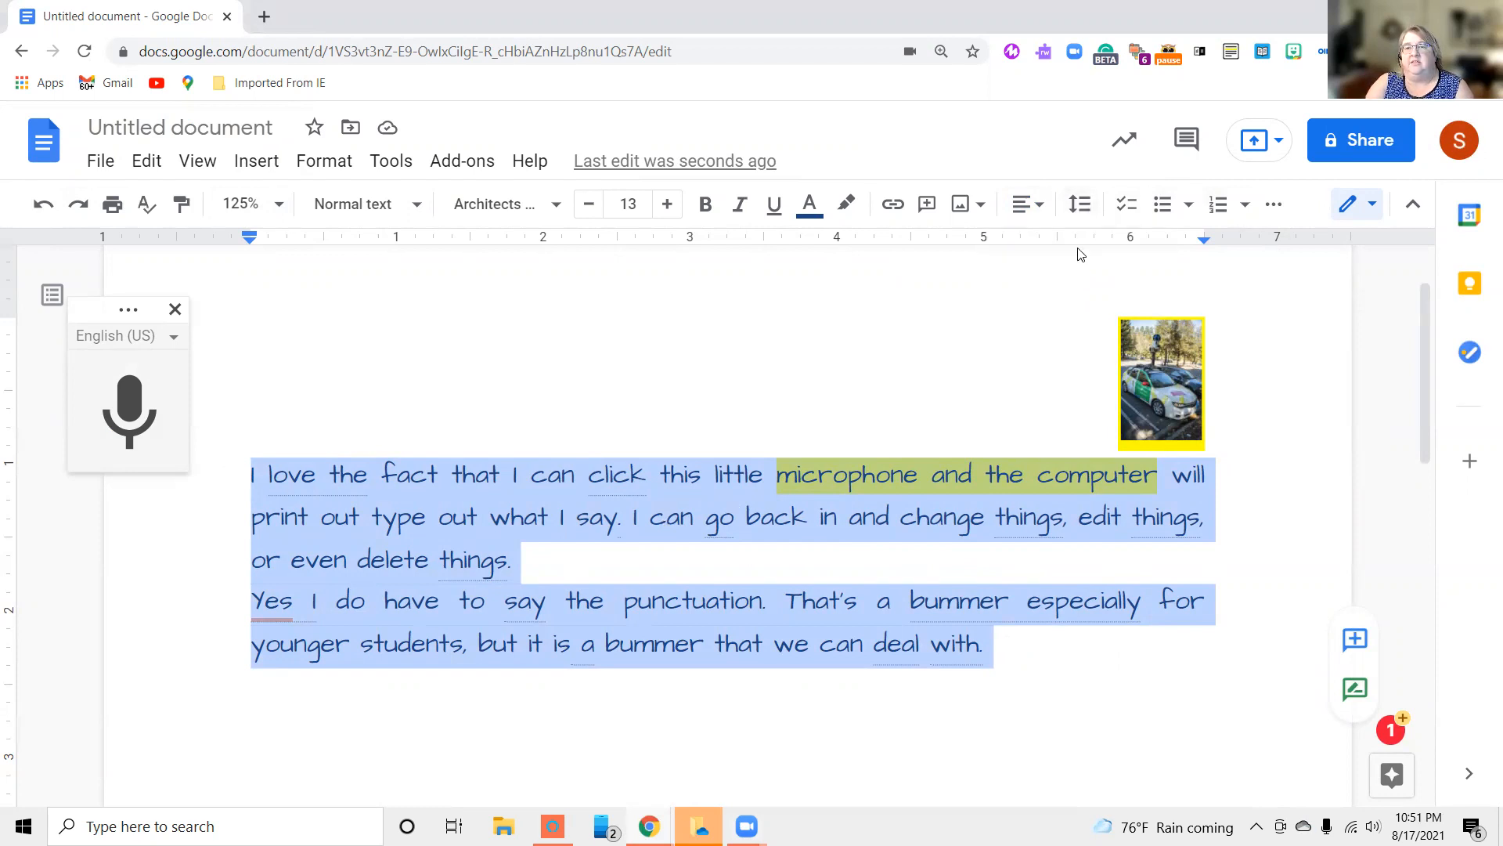
Set the line spacing of both text paragraphs to Double and look over the remaining spacing options
click(1079, 207)
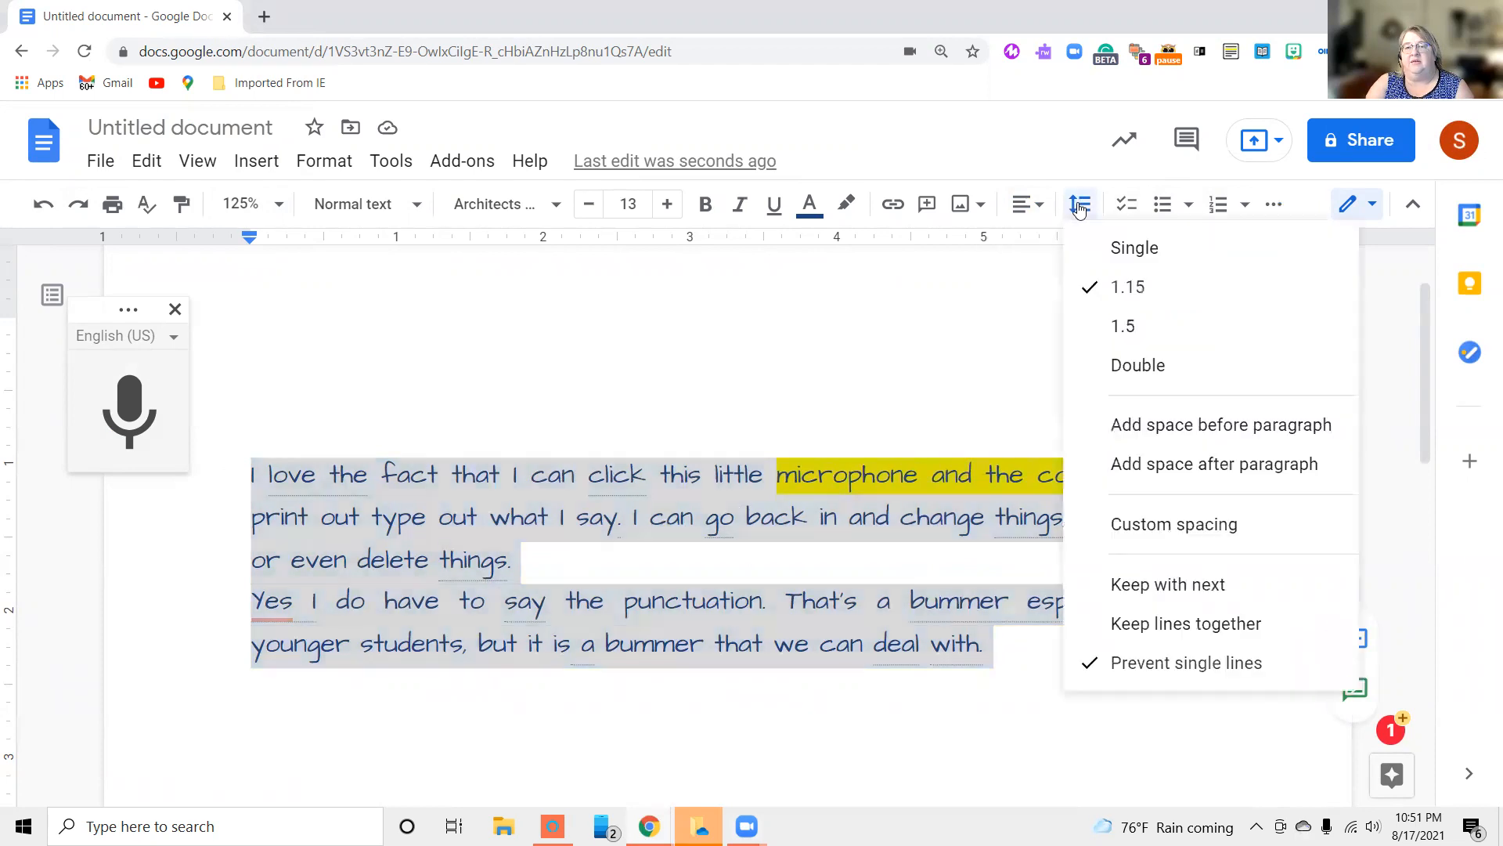
click(1133, 371)
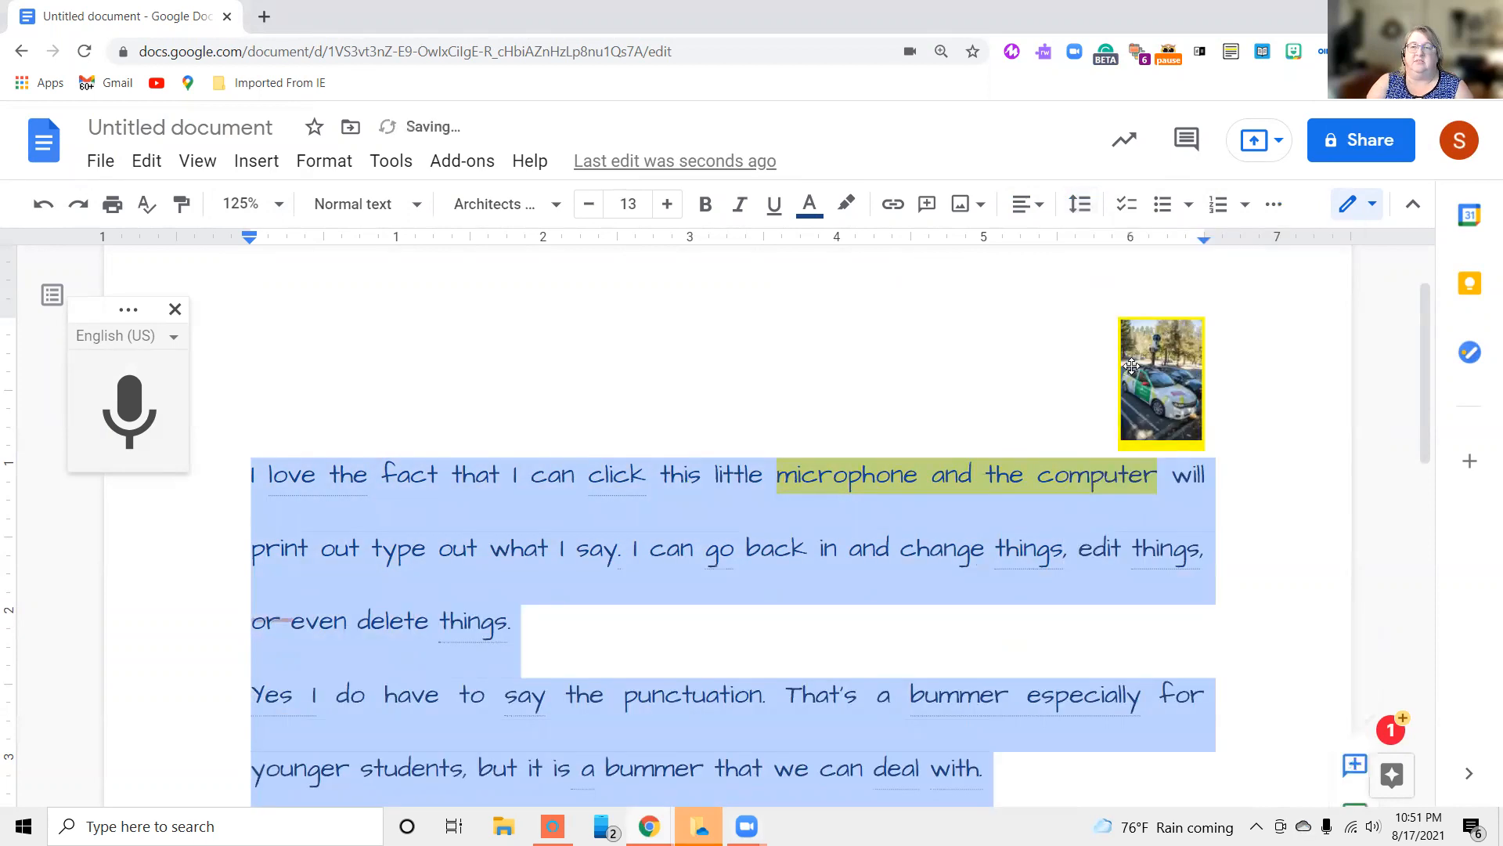
scroll(988, 355, down, 3)
scroll(987, 354, down, 1)
scroll(988, 360, up, 2)
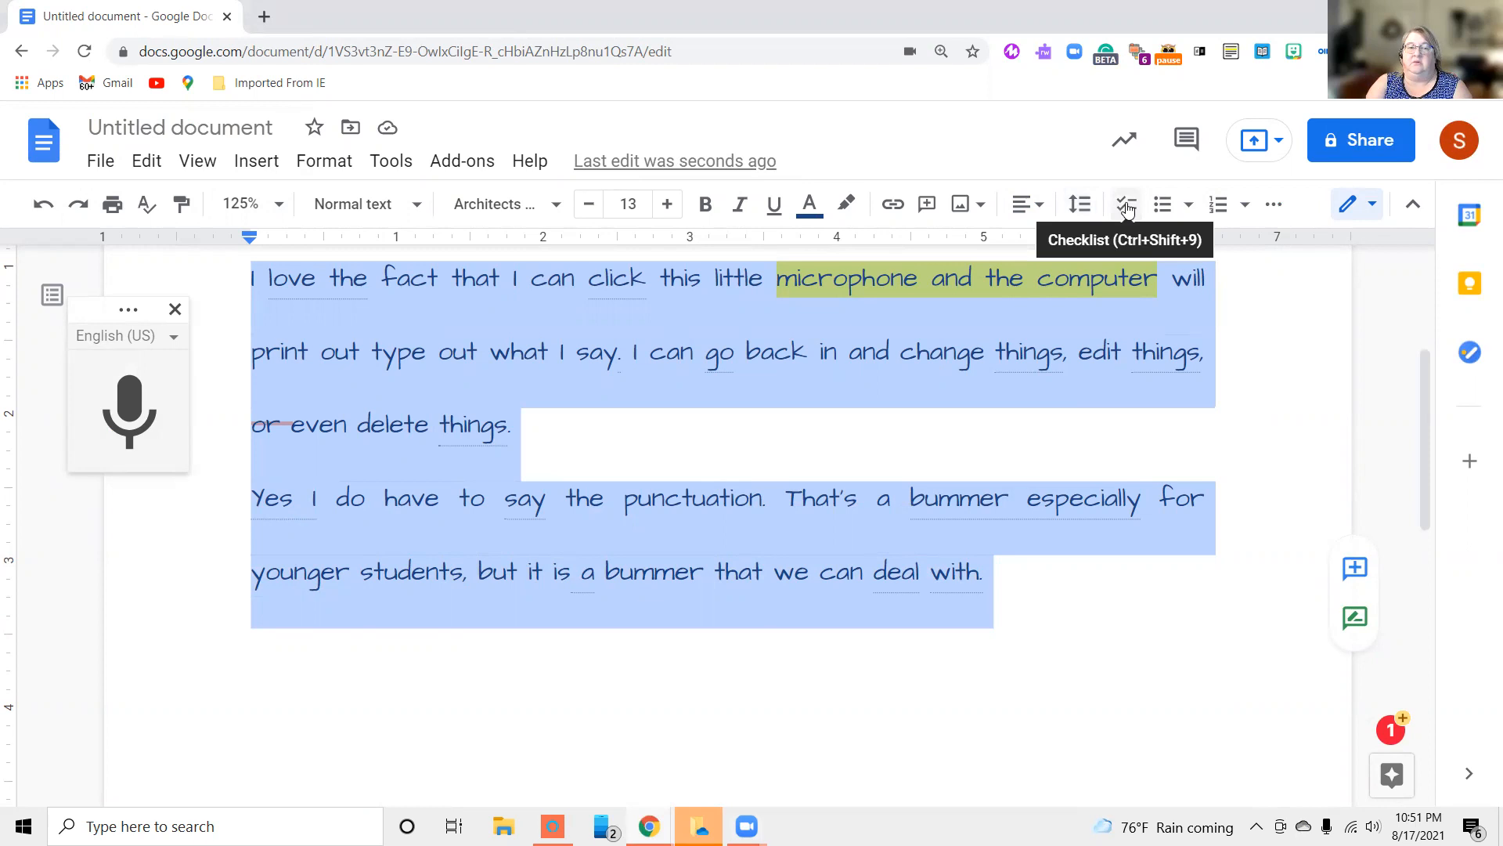
click(1087, 210)
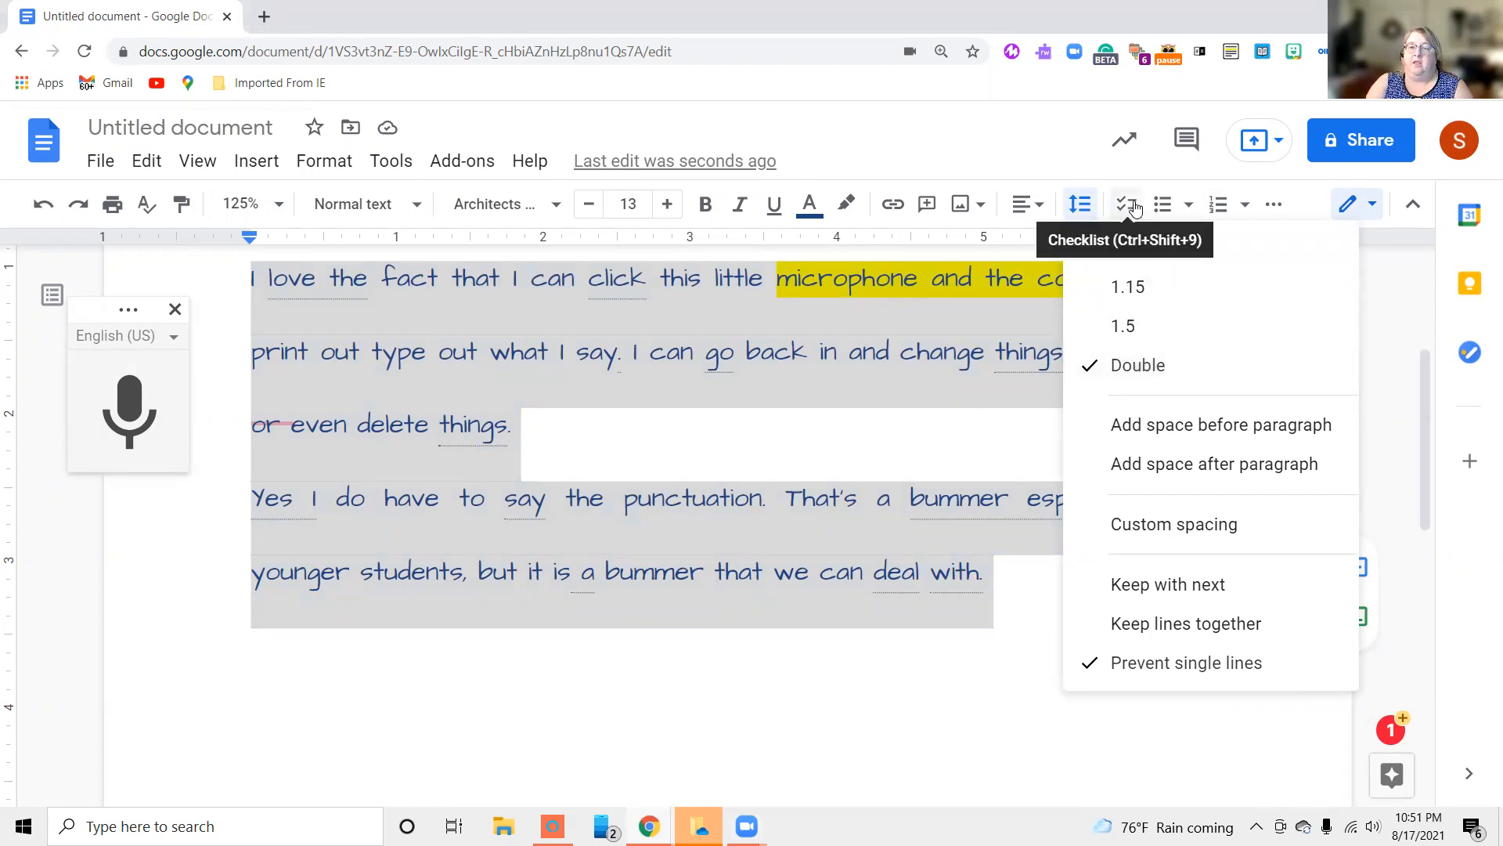
click(1141, 560)
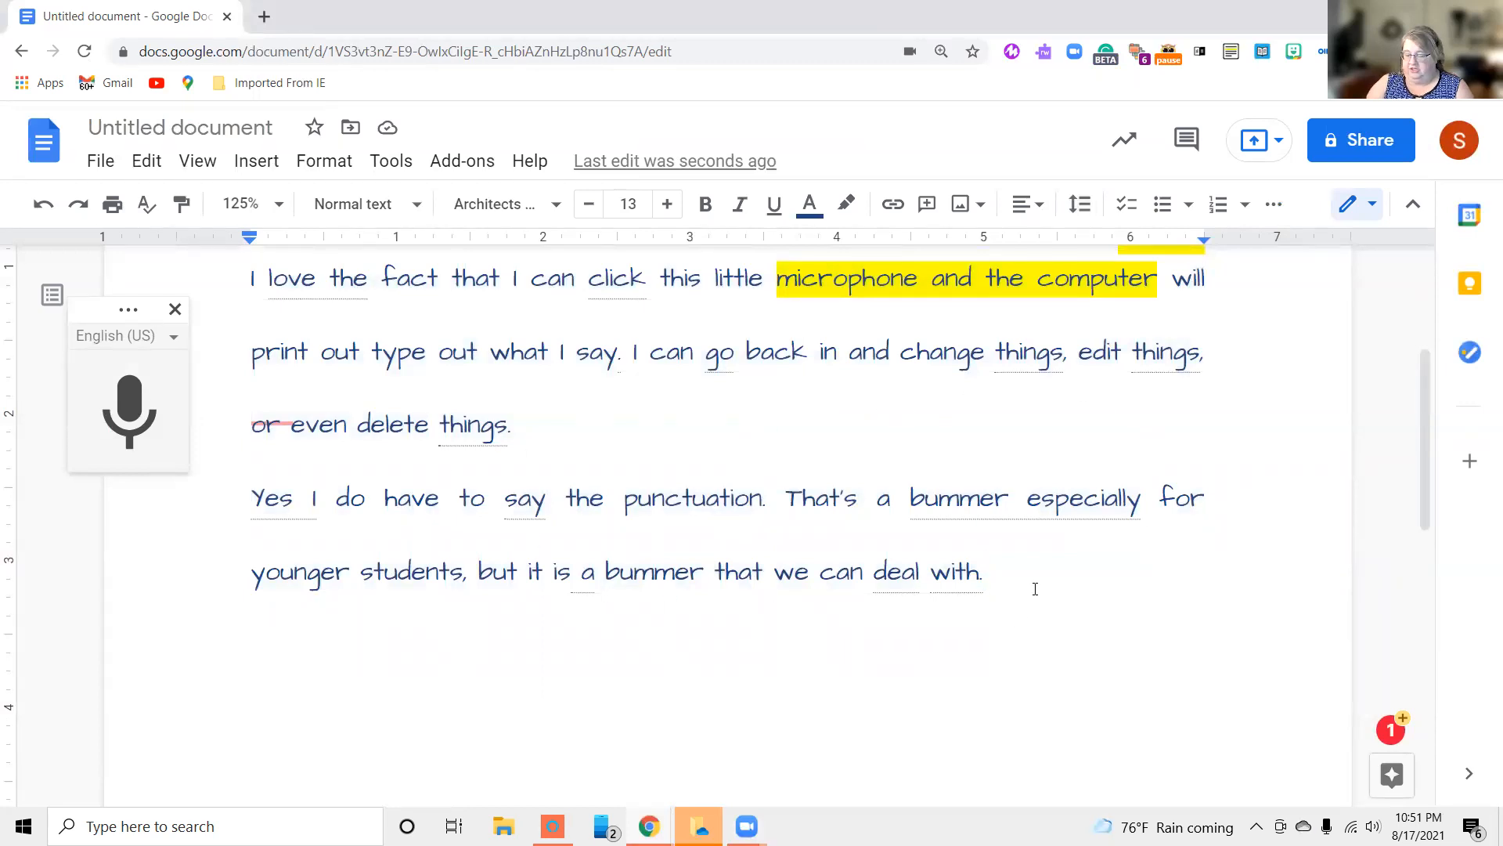
Start a checklist on a new line below the last paragraph with the item "C capitalization"
key(Return)
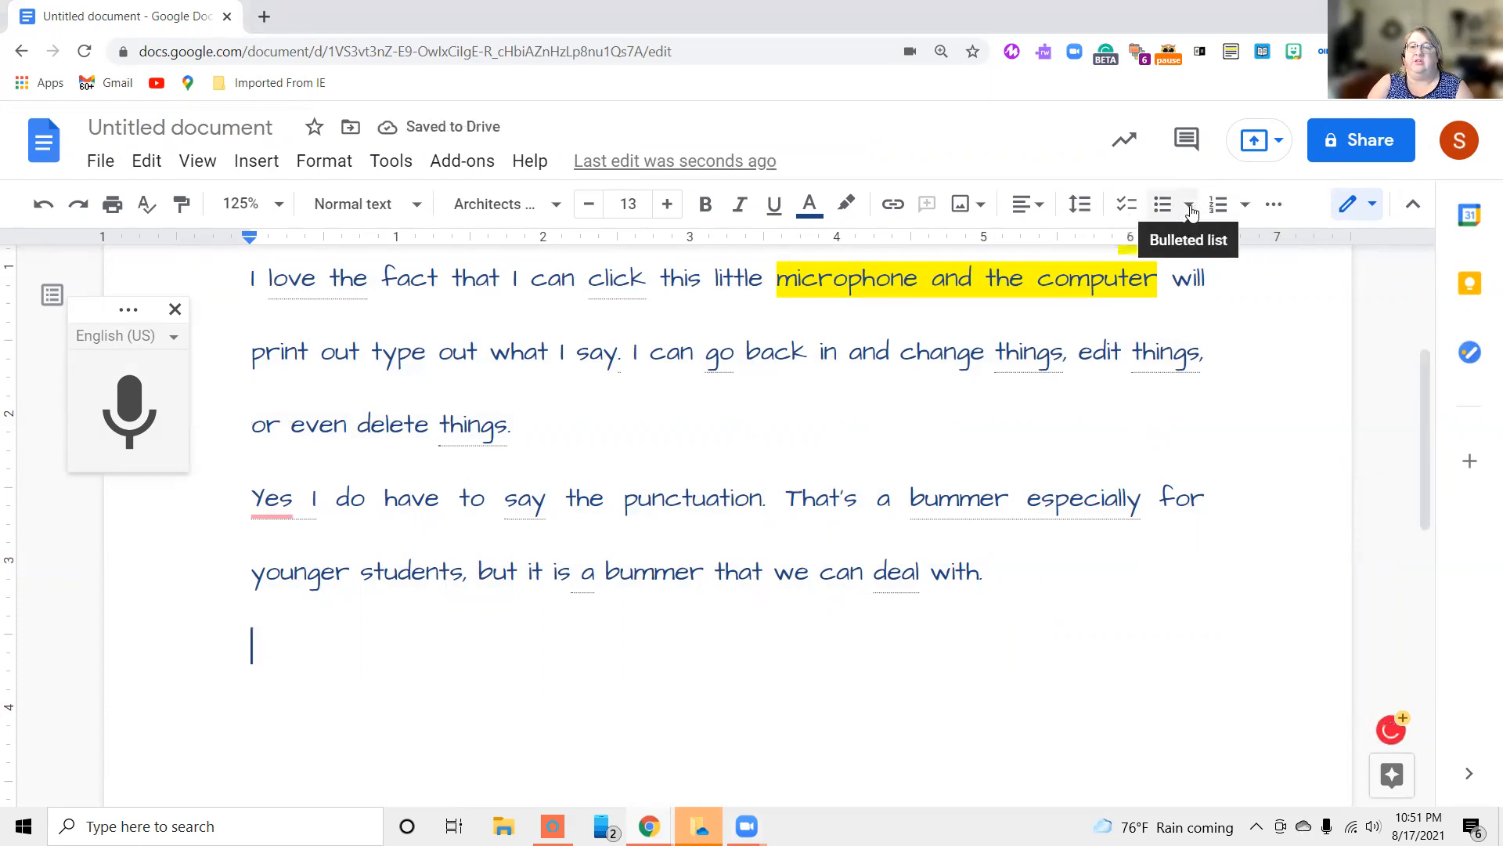
click(1126, 207)
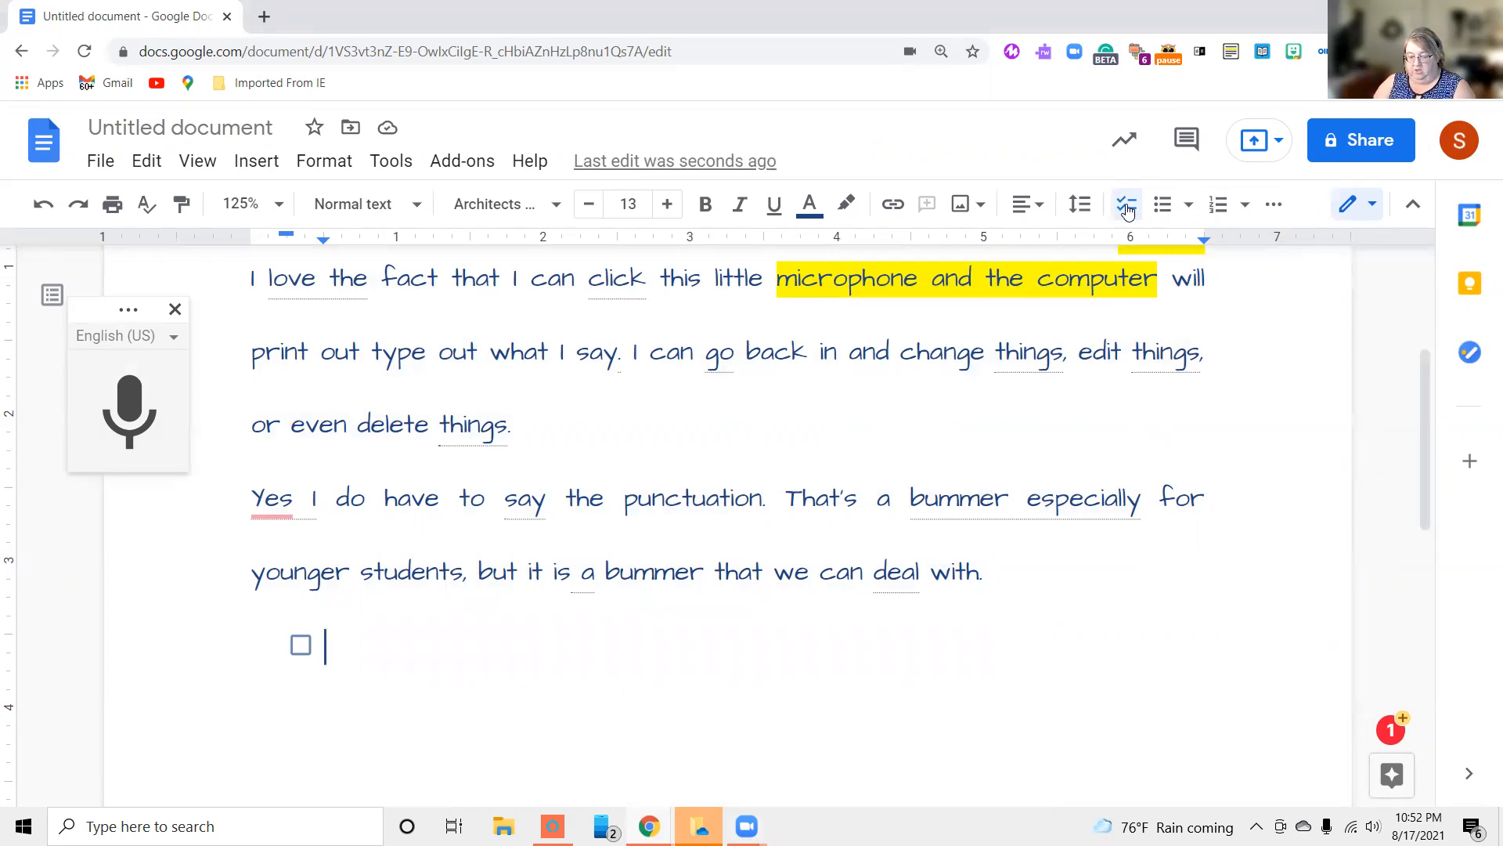
text(C)
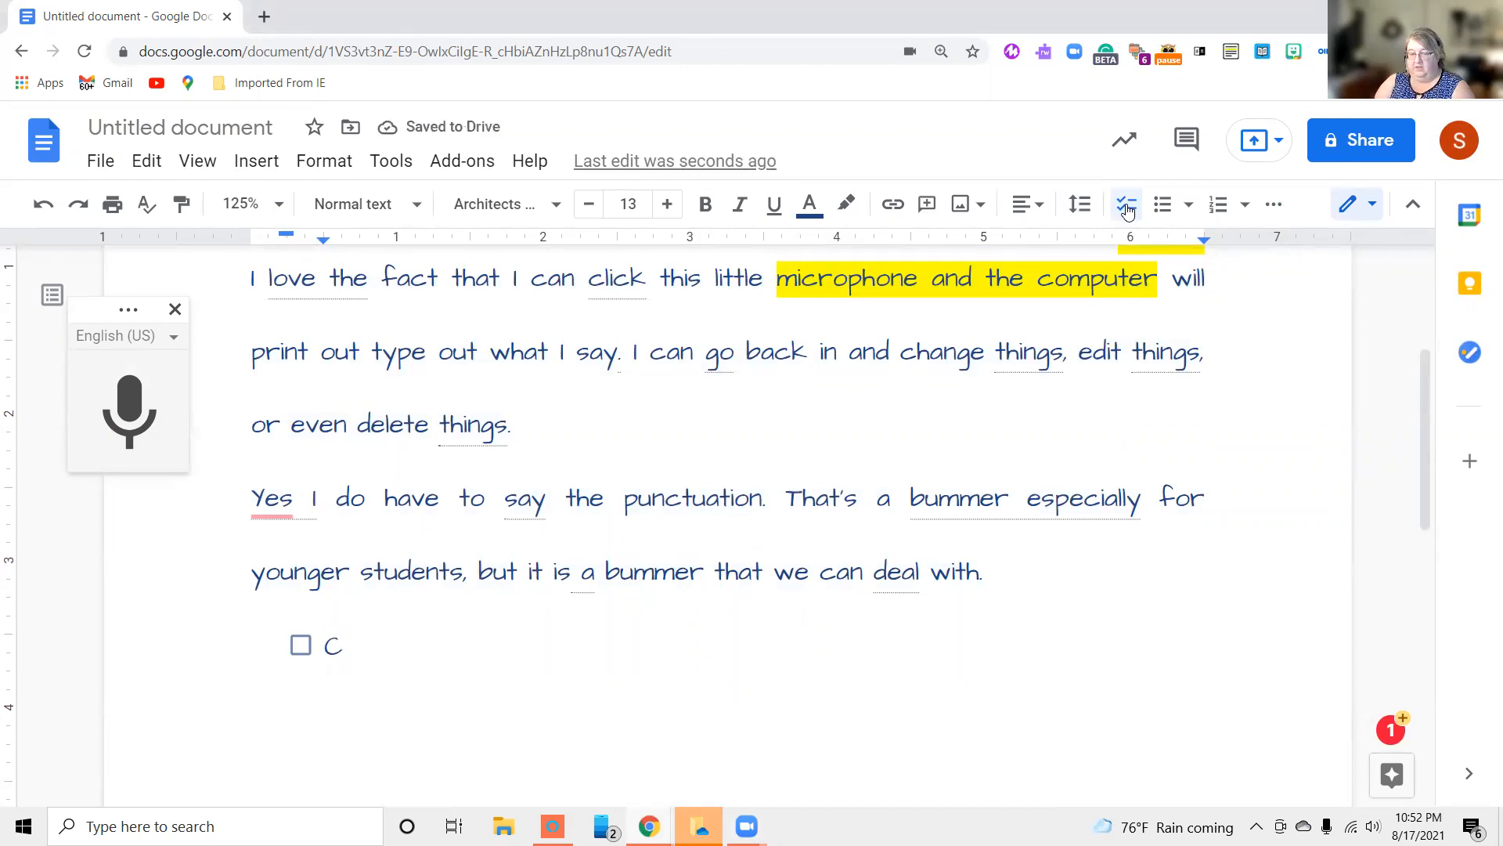
text( c)
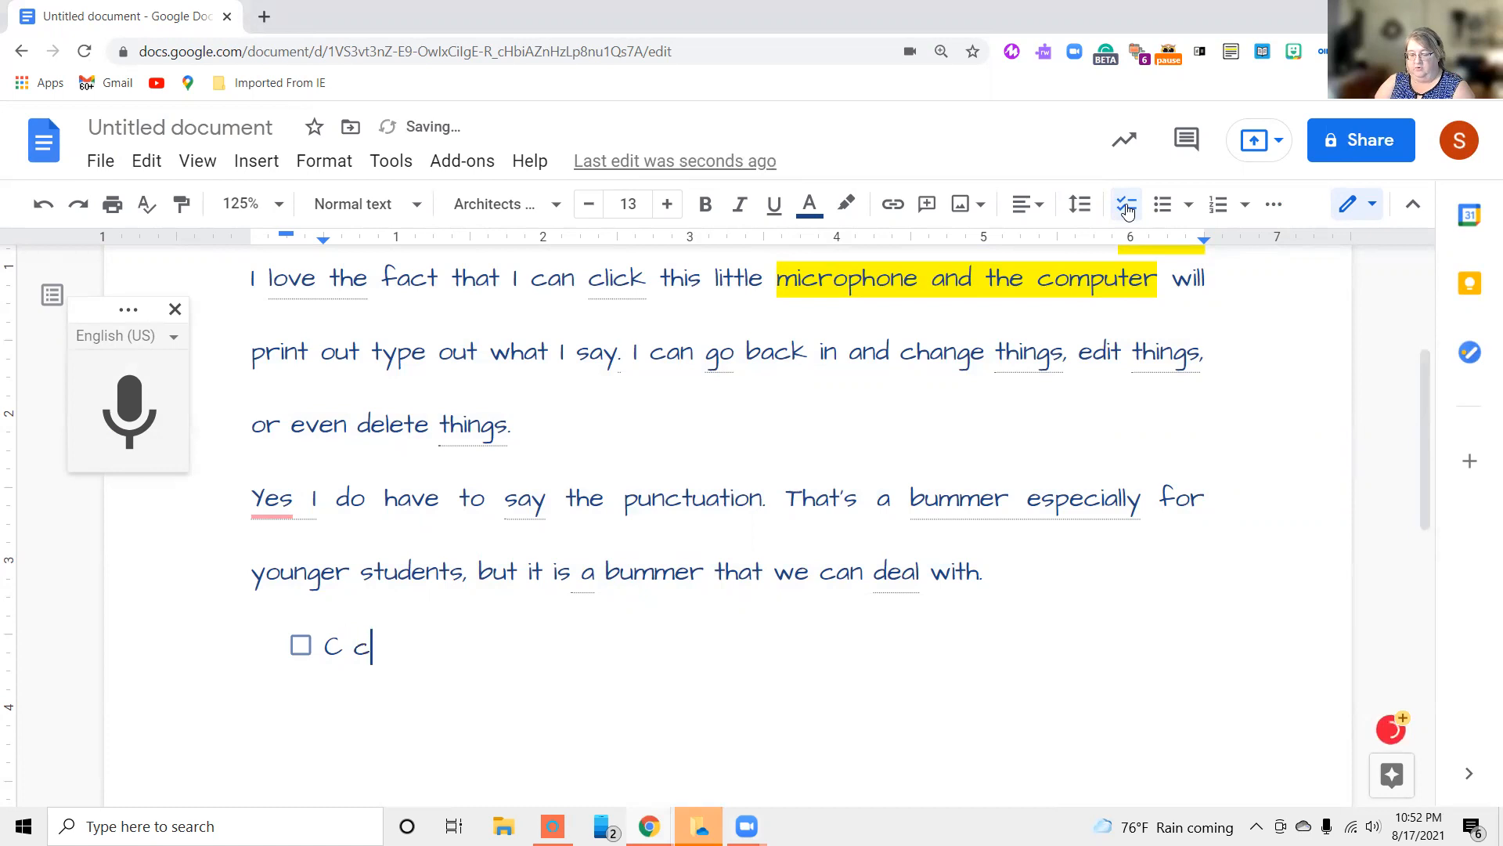
text(apitaliza)
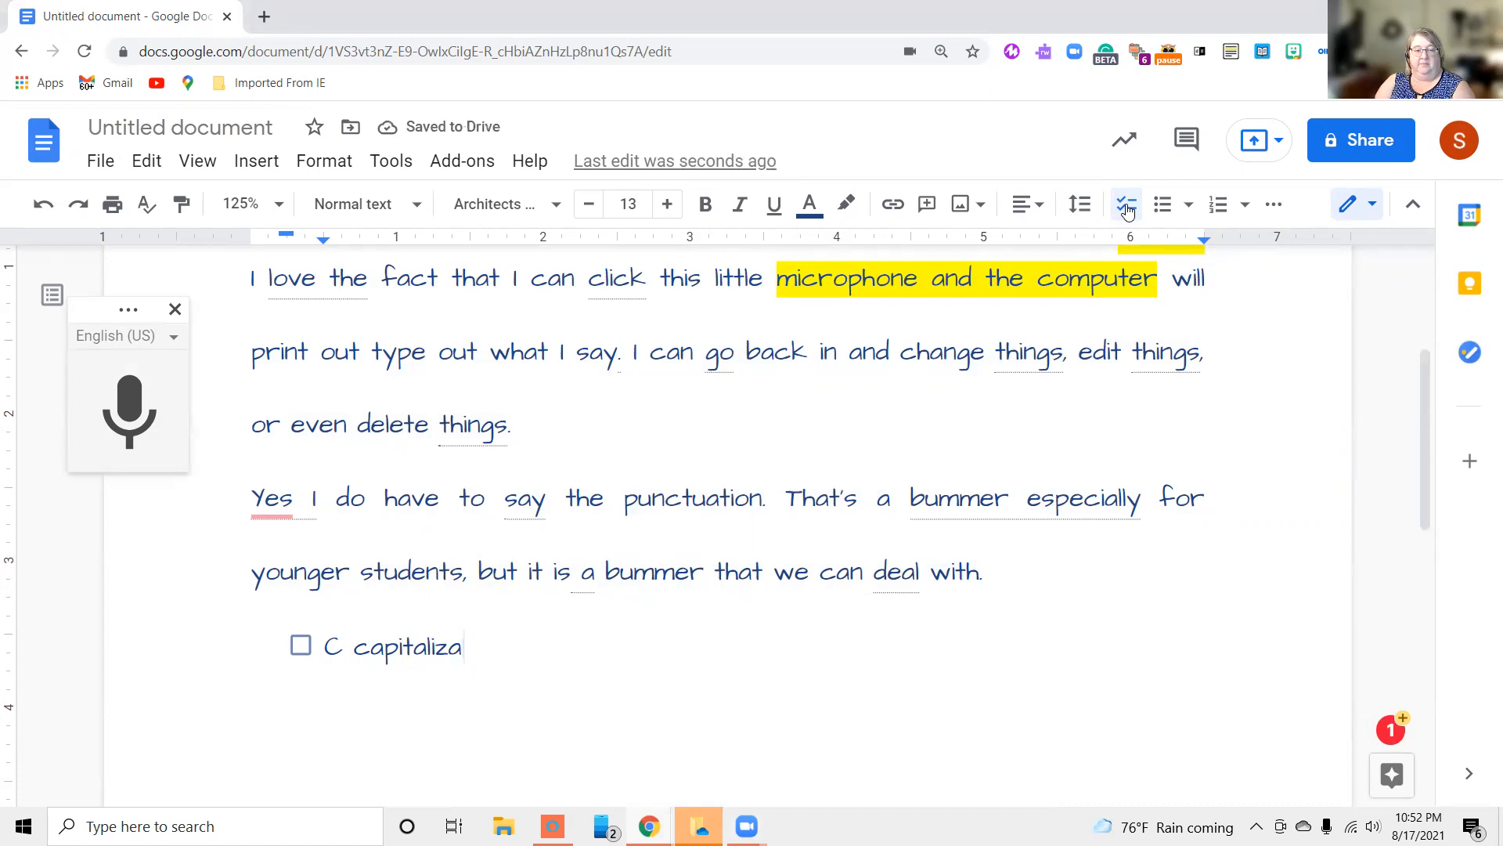
text(toi)
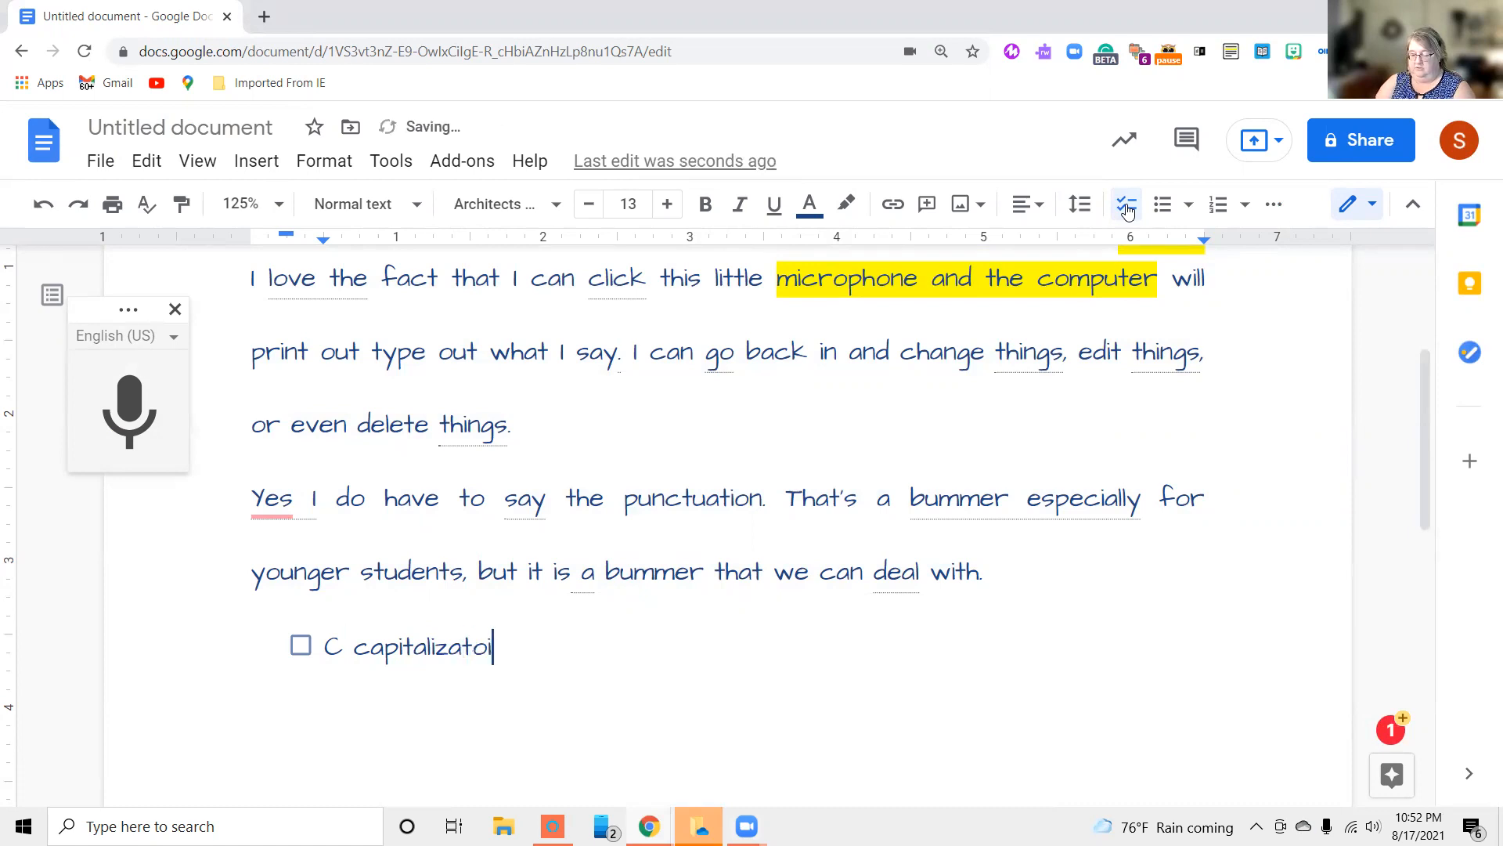
key(BackSpace)
key(BackSpace)
text(ion)
Add a second checklist item reading "P Punctuation"
key(Return)
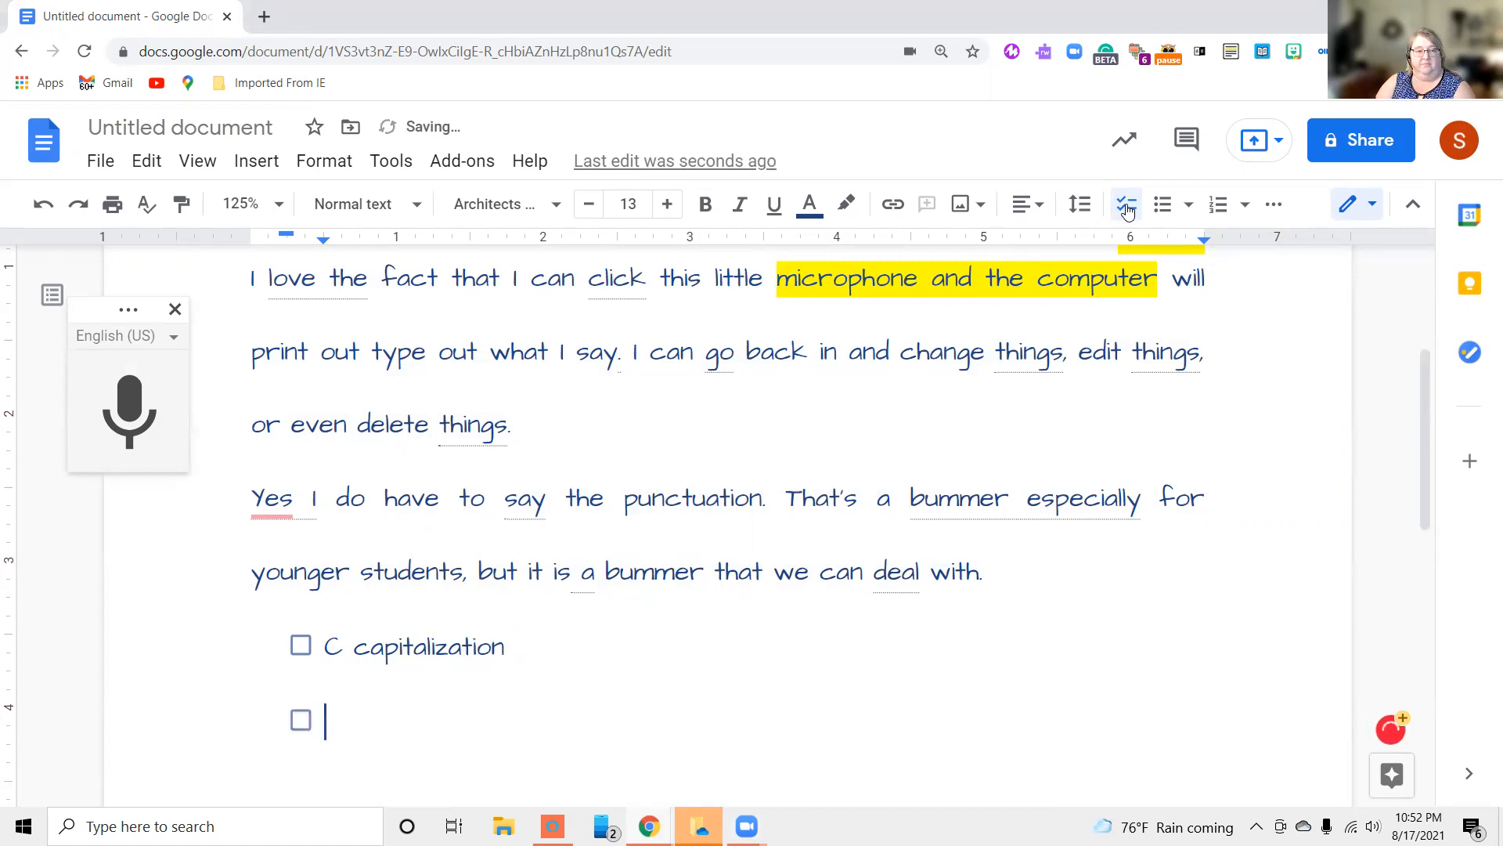
text(P)
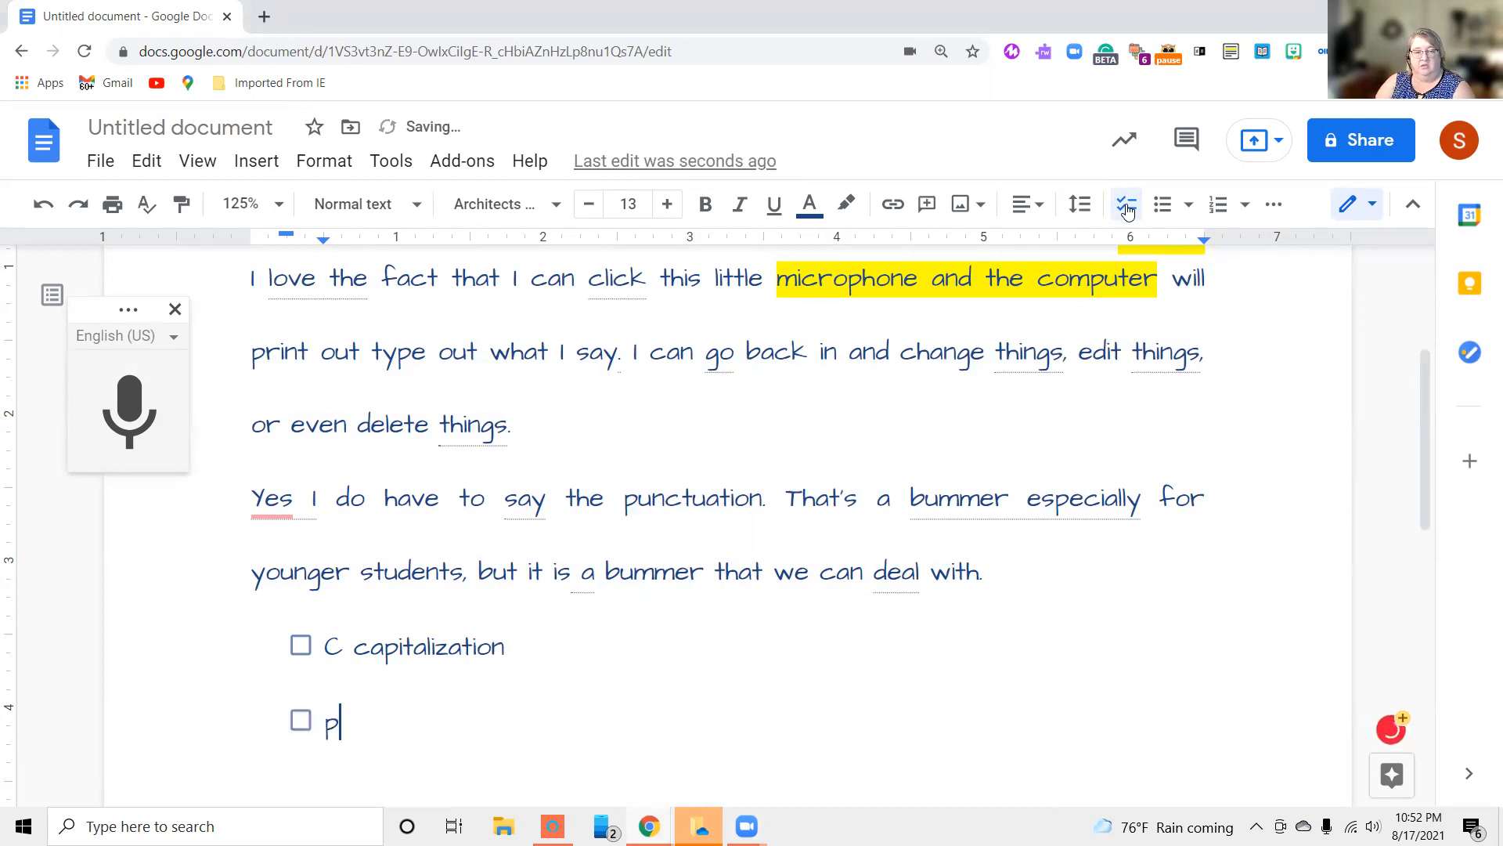
text( Pun)
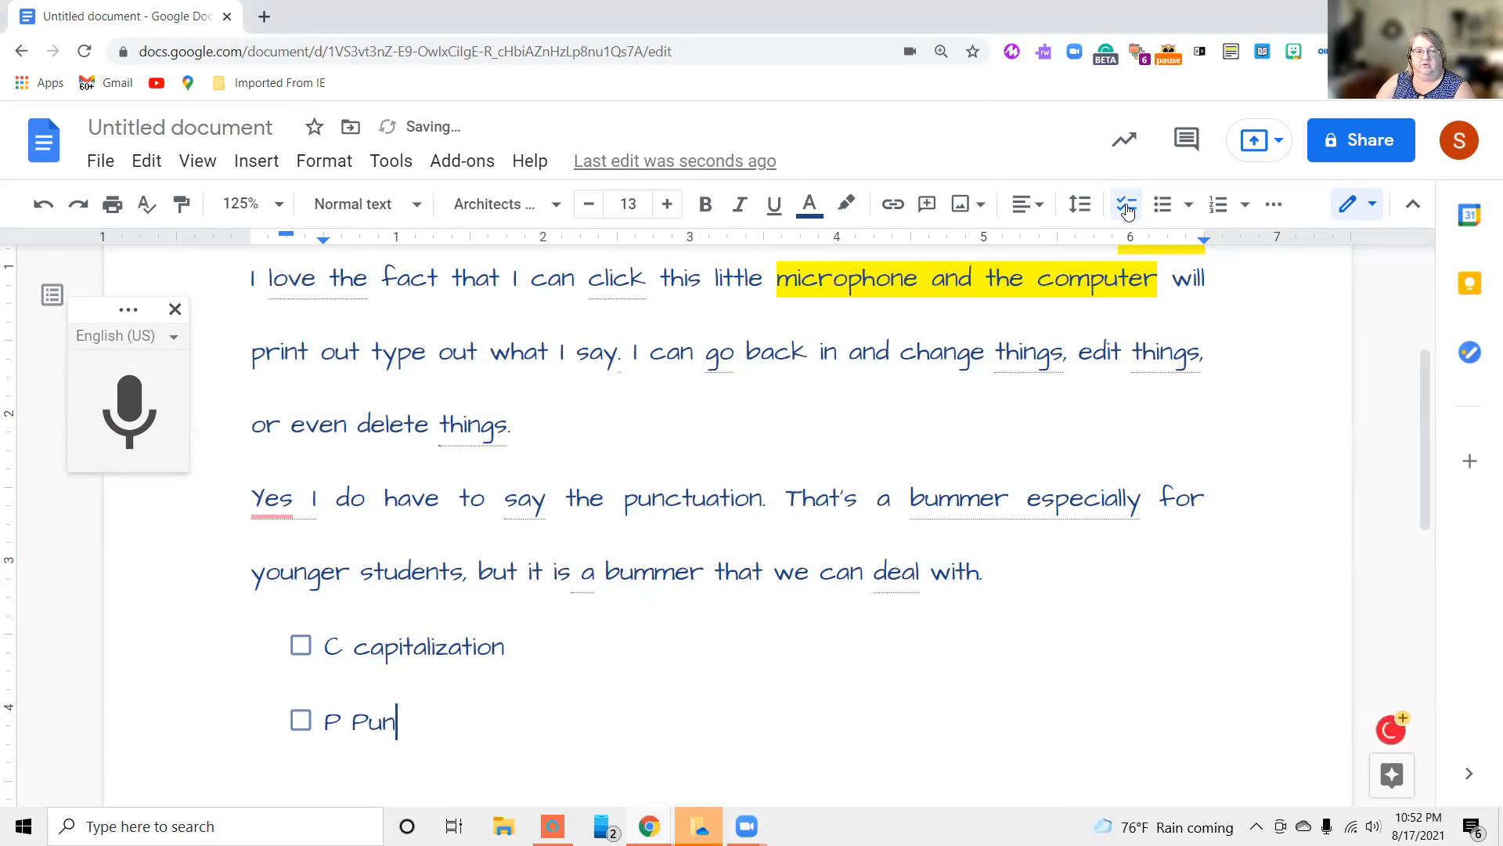
text(ctuation)
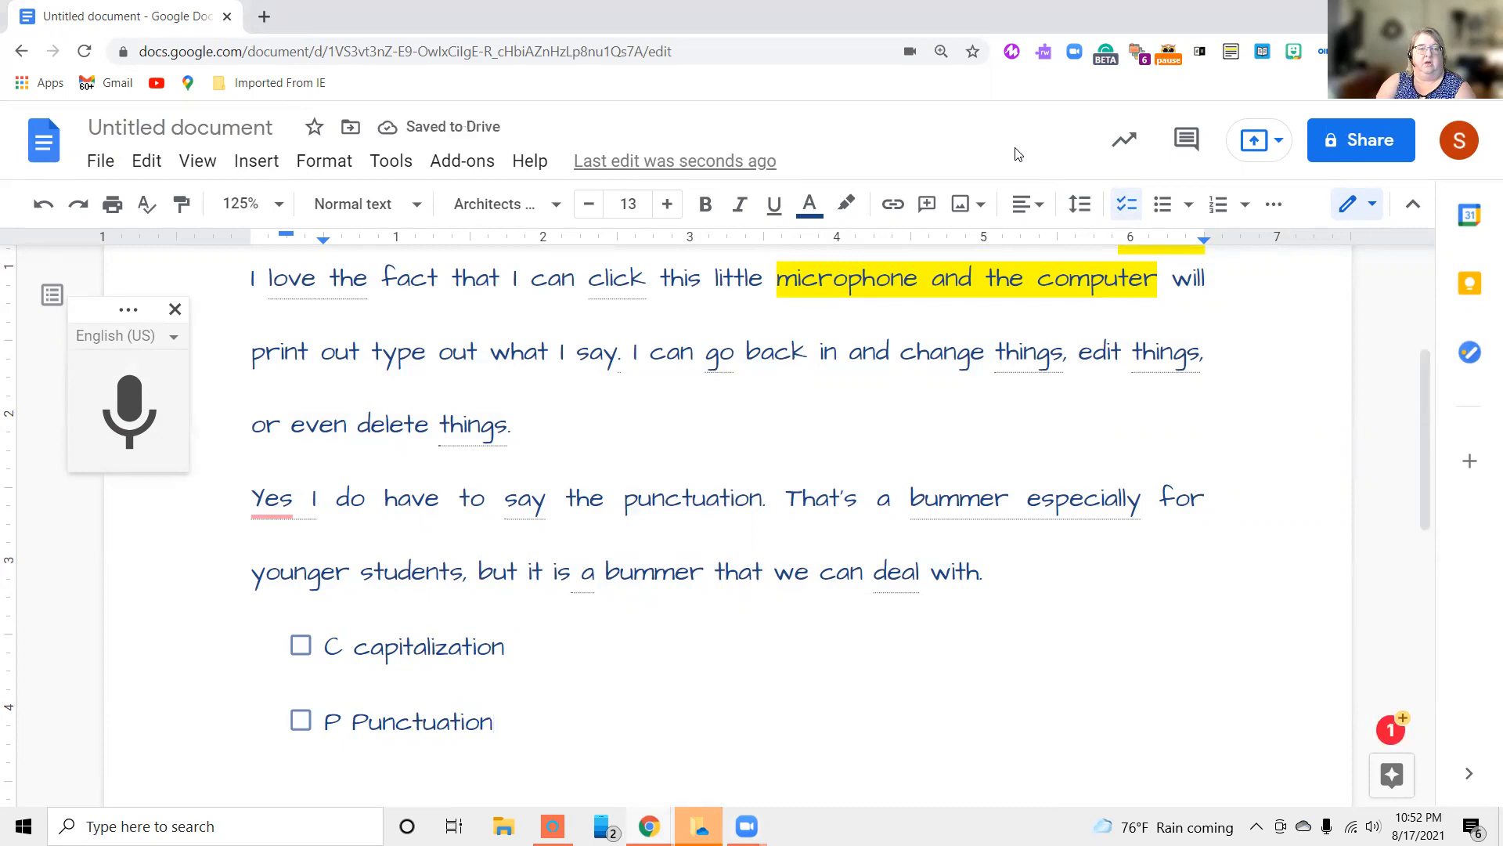
Check off the "C capitalization" item and uncheck it again
click(300, 646)
click(515, 650)
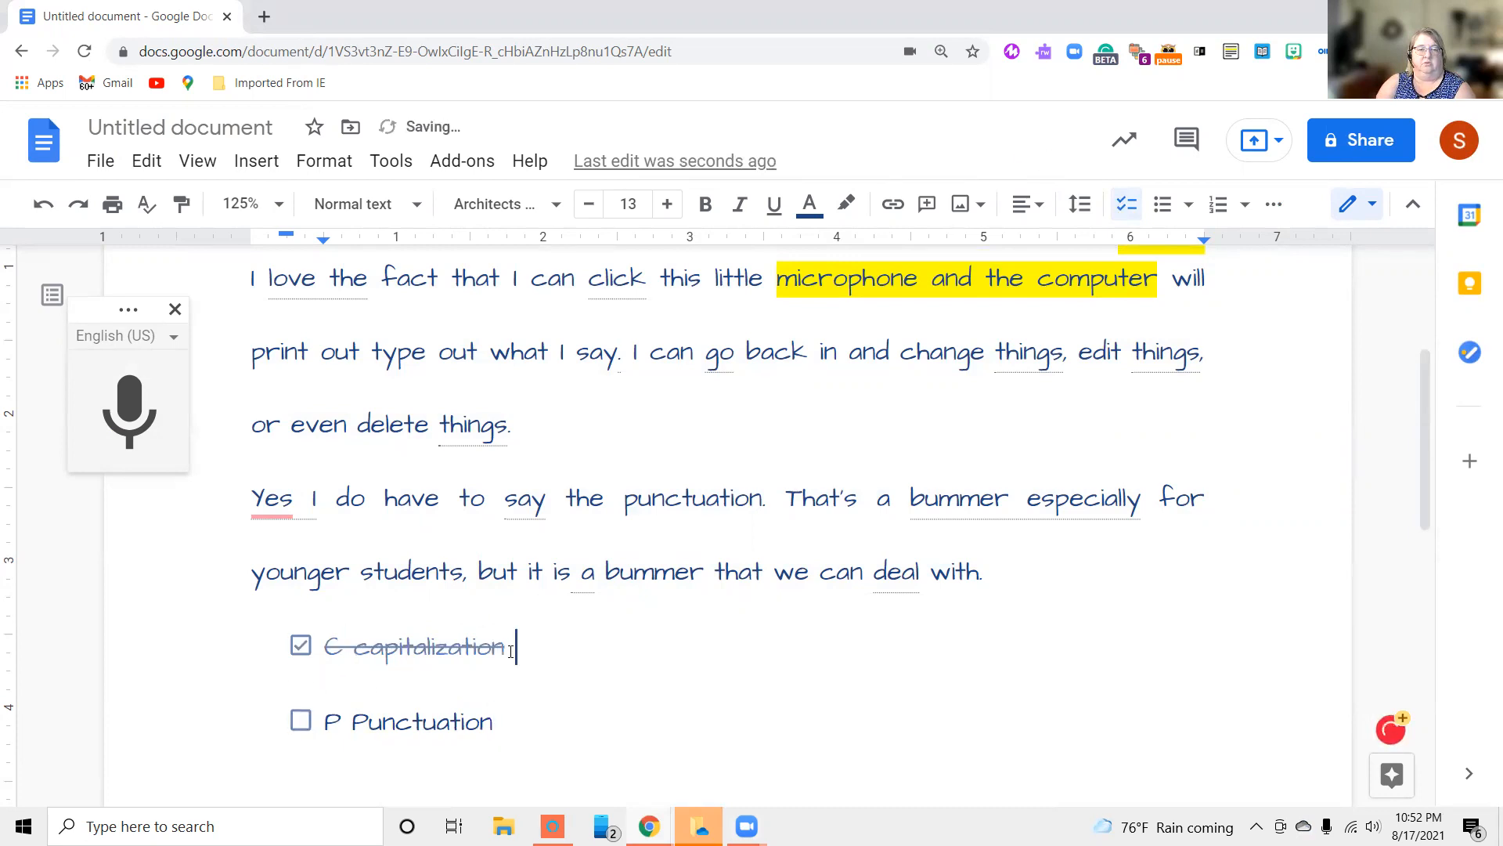
click(301, 646)
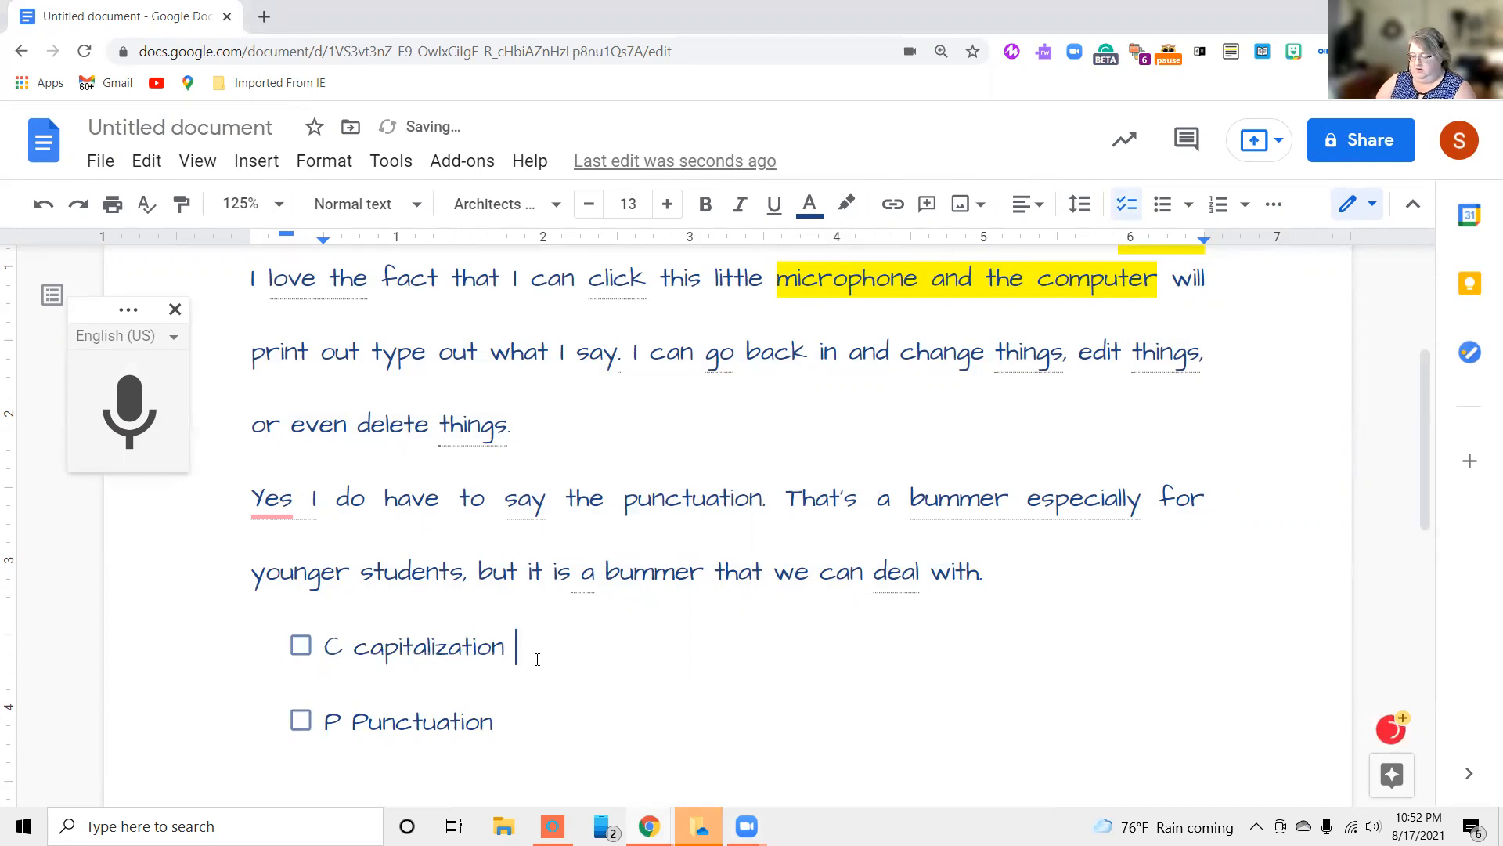
Insert the checklist item "O Overall Appearance" between the capitalization and punctuation items
key(Return)
text(O O)
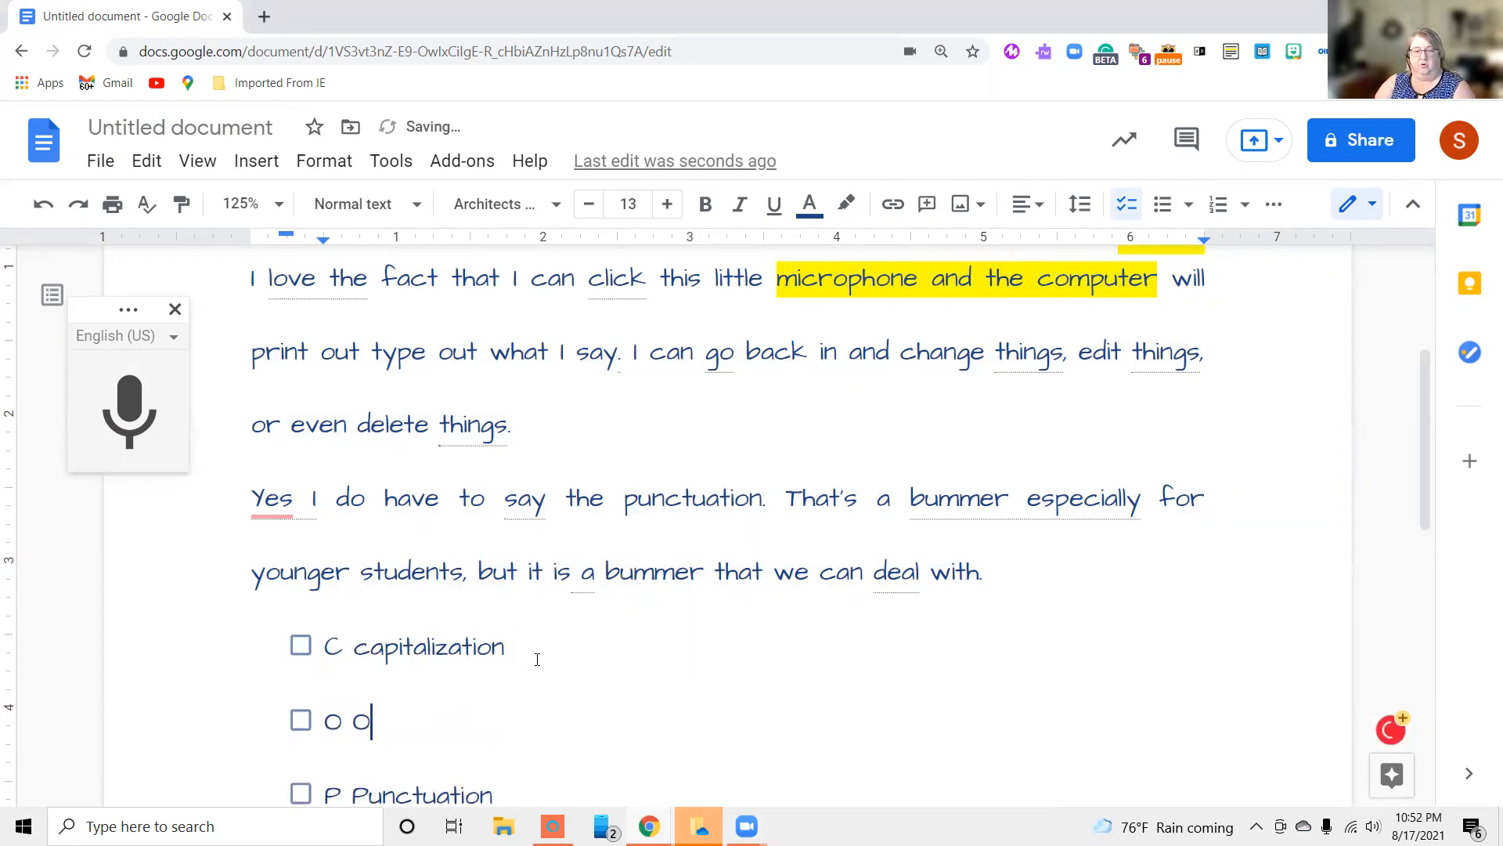
text(verall )
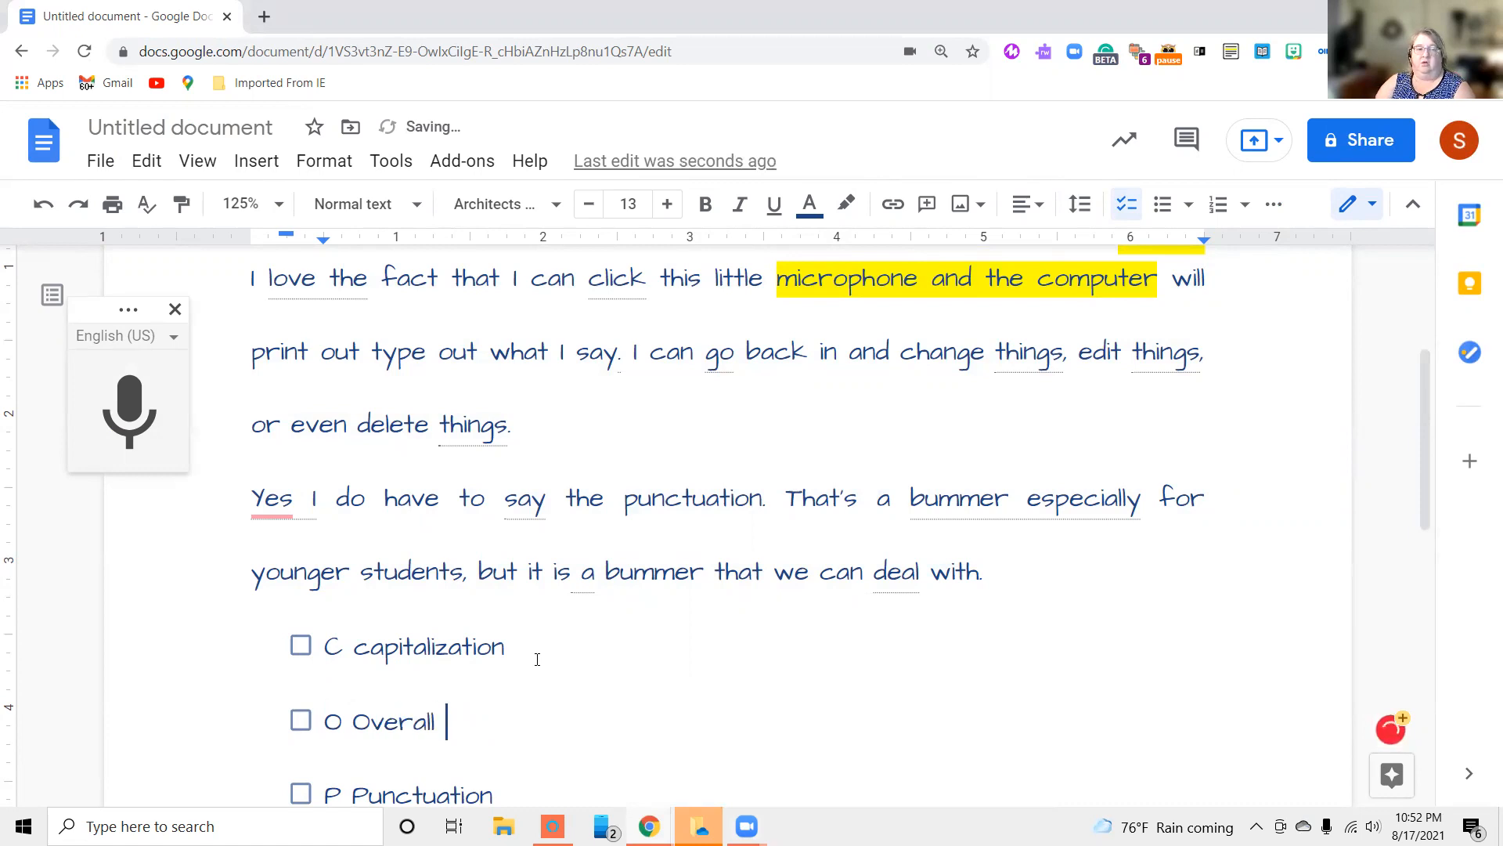
text(Appearance)
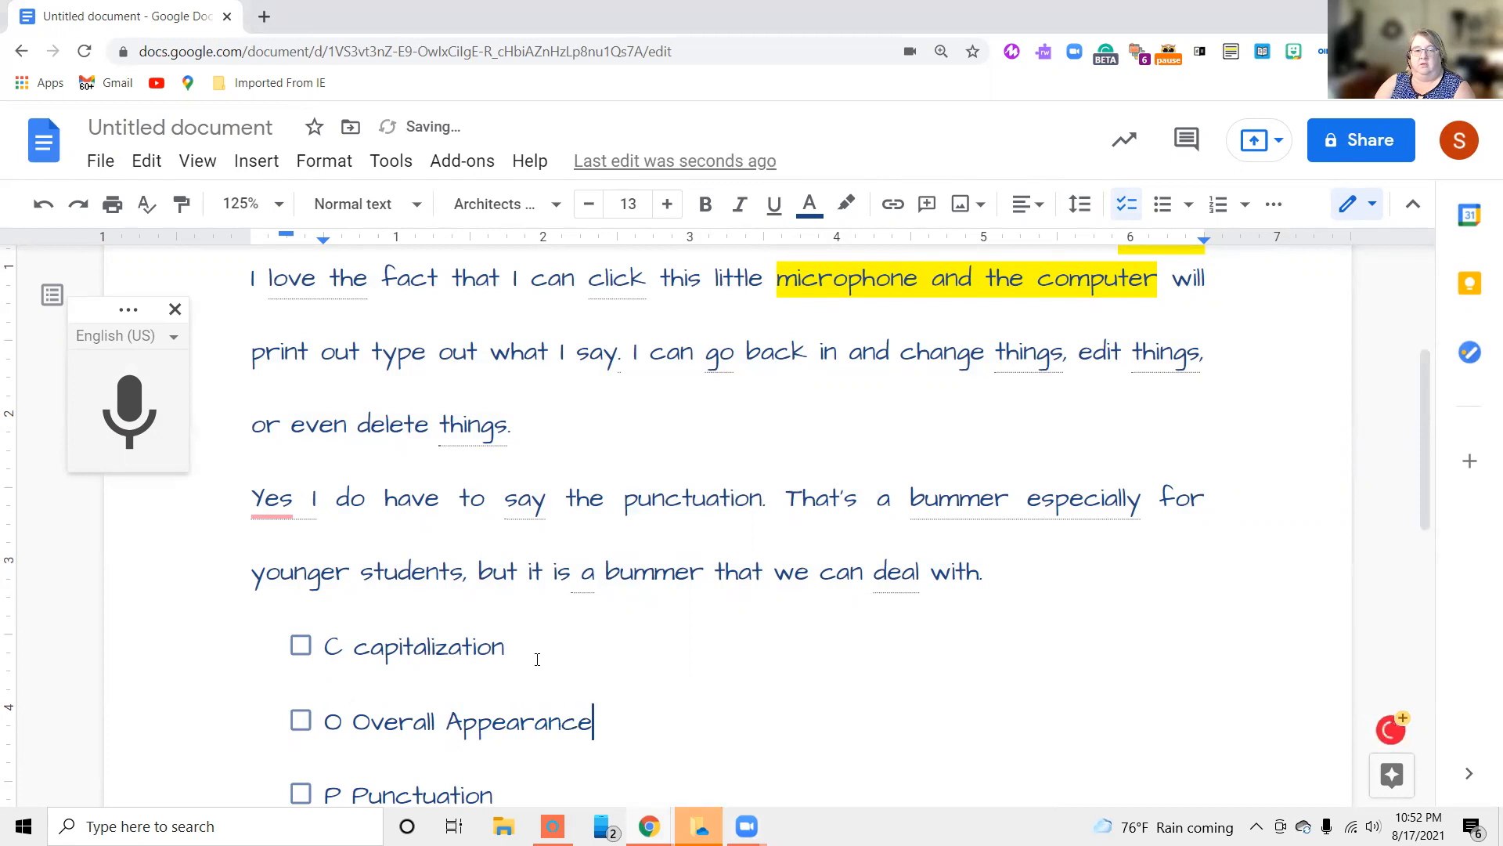
Add the checklist item "S Spelling" below "P Punctuation"
scroll(537, 659, down, 4)
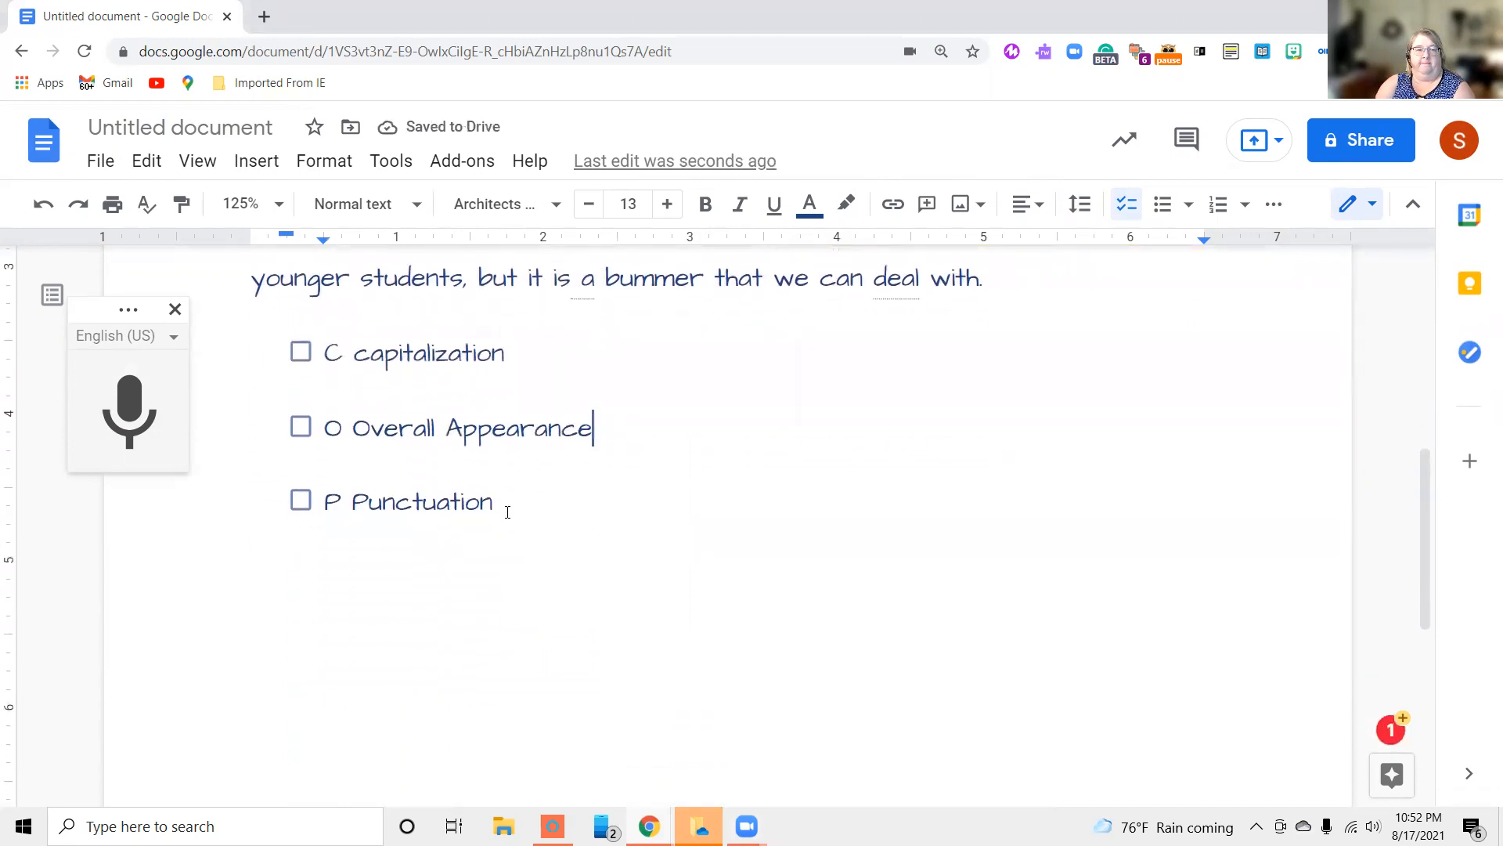
click(522, 508)
key(Return)
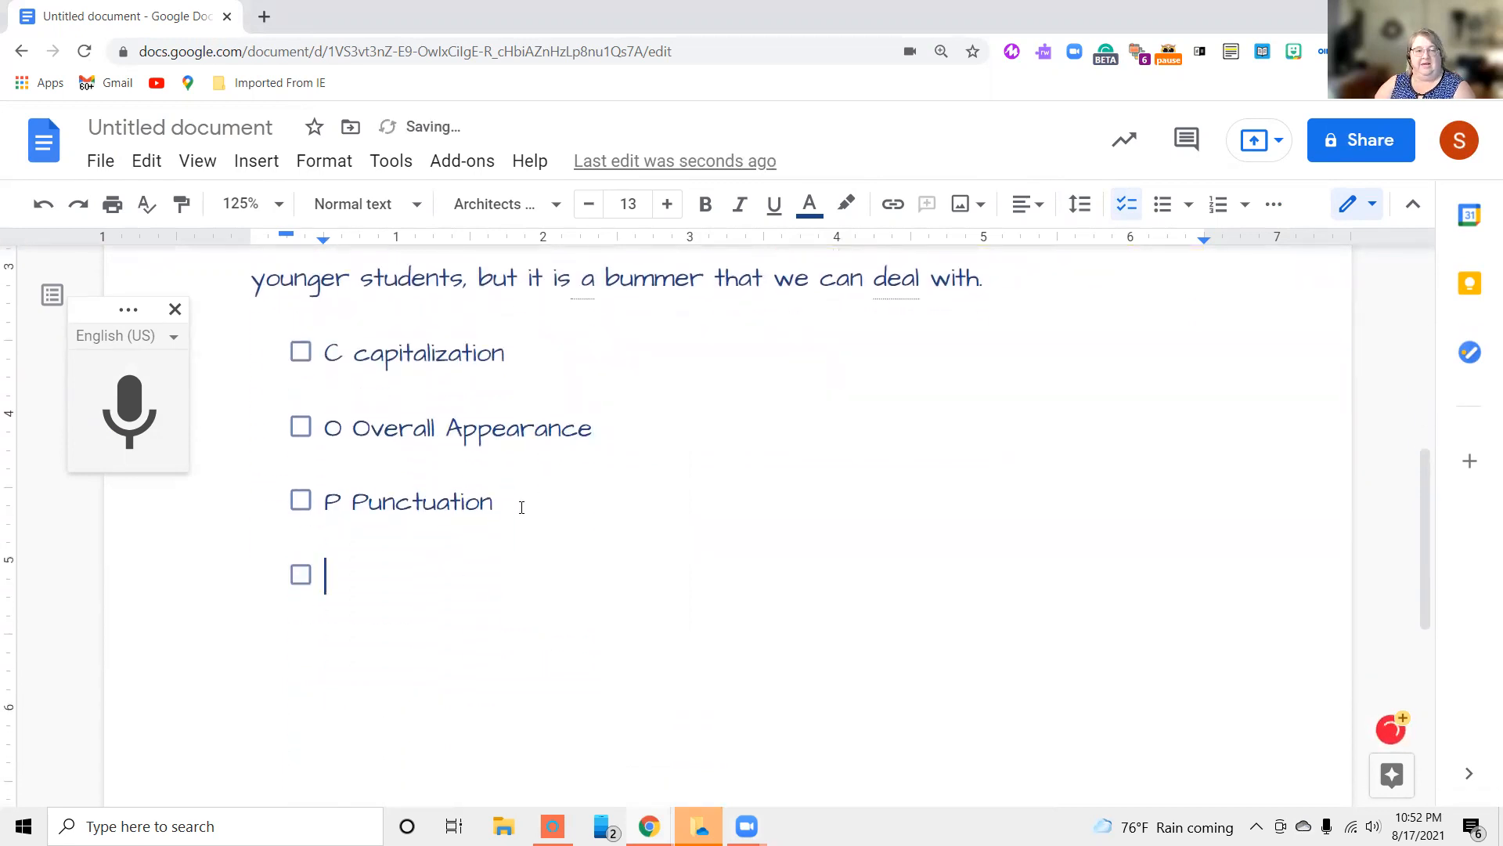
text(S )
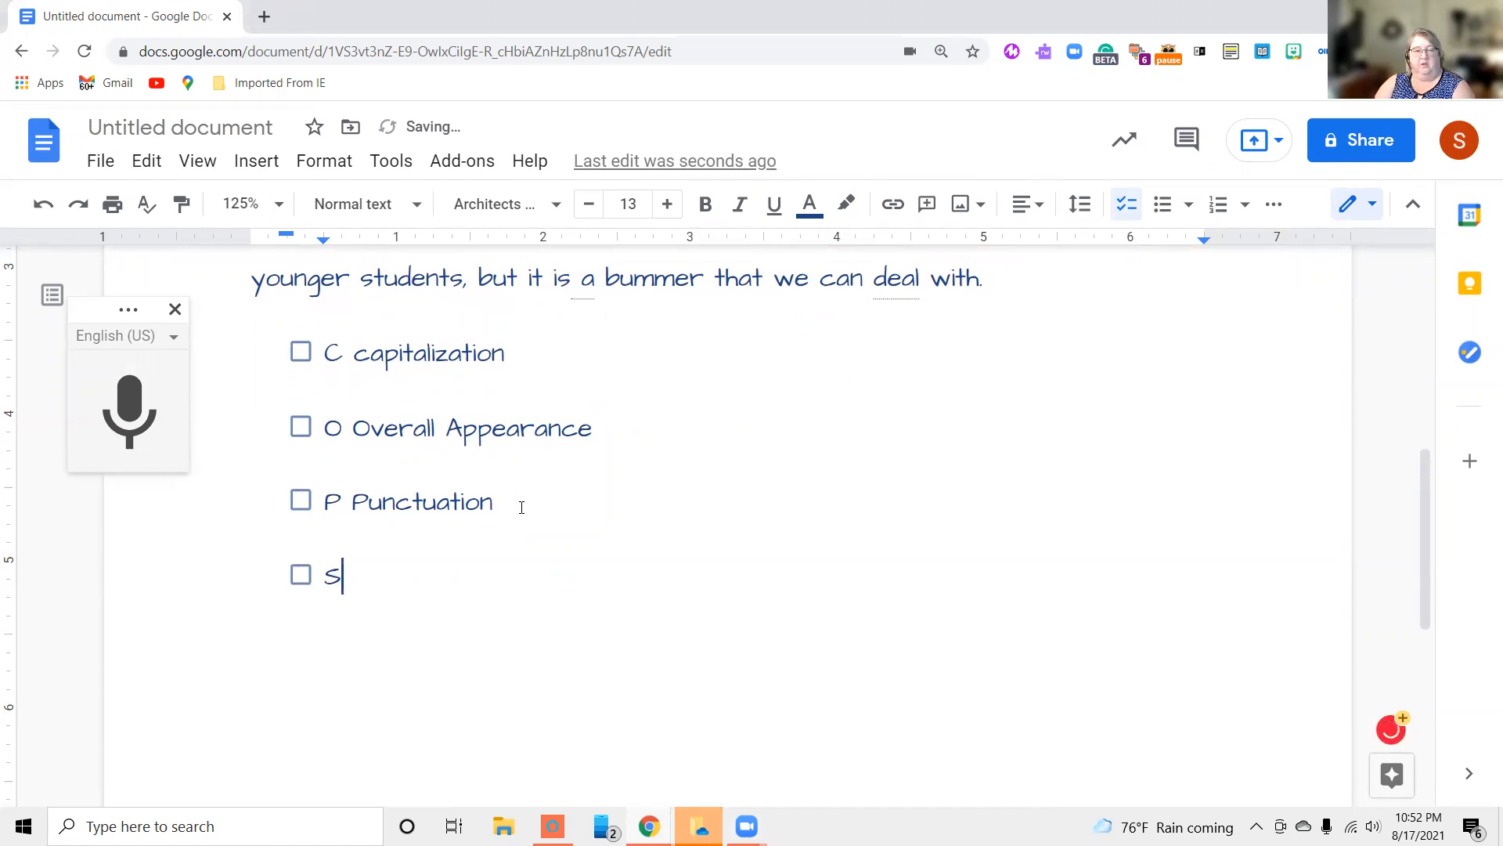
text(Spo)
key(BackSpace)
text(elling)
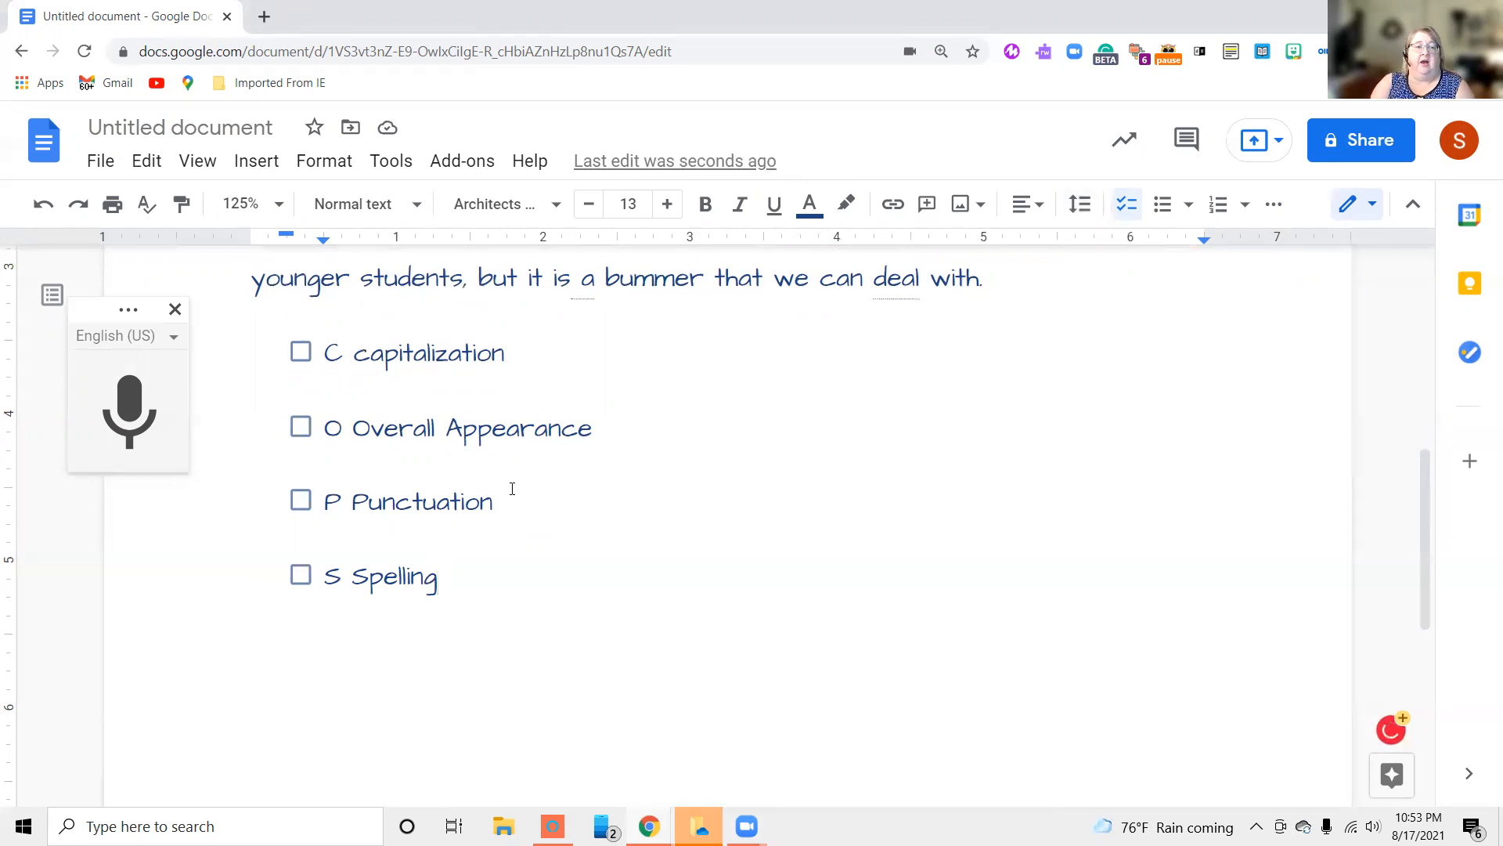
Convert the four checklist items to a bulleted list in the style with solid round first-level bullets
drag(326, 349, 497, 591)
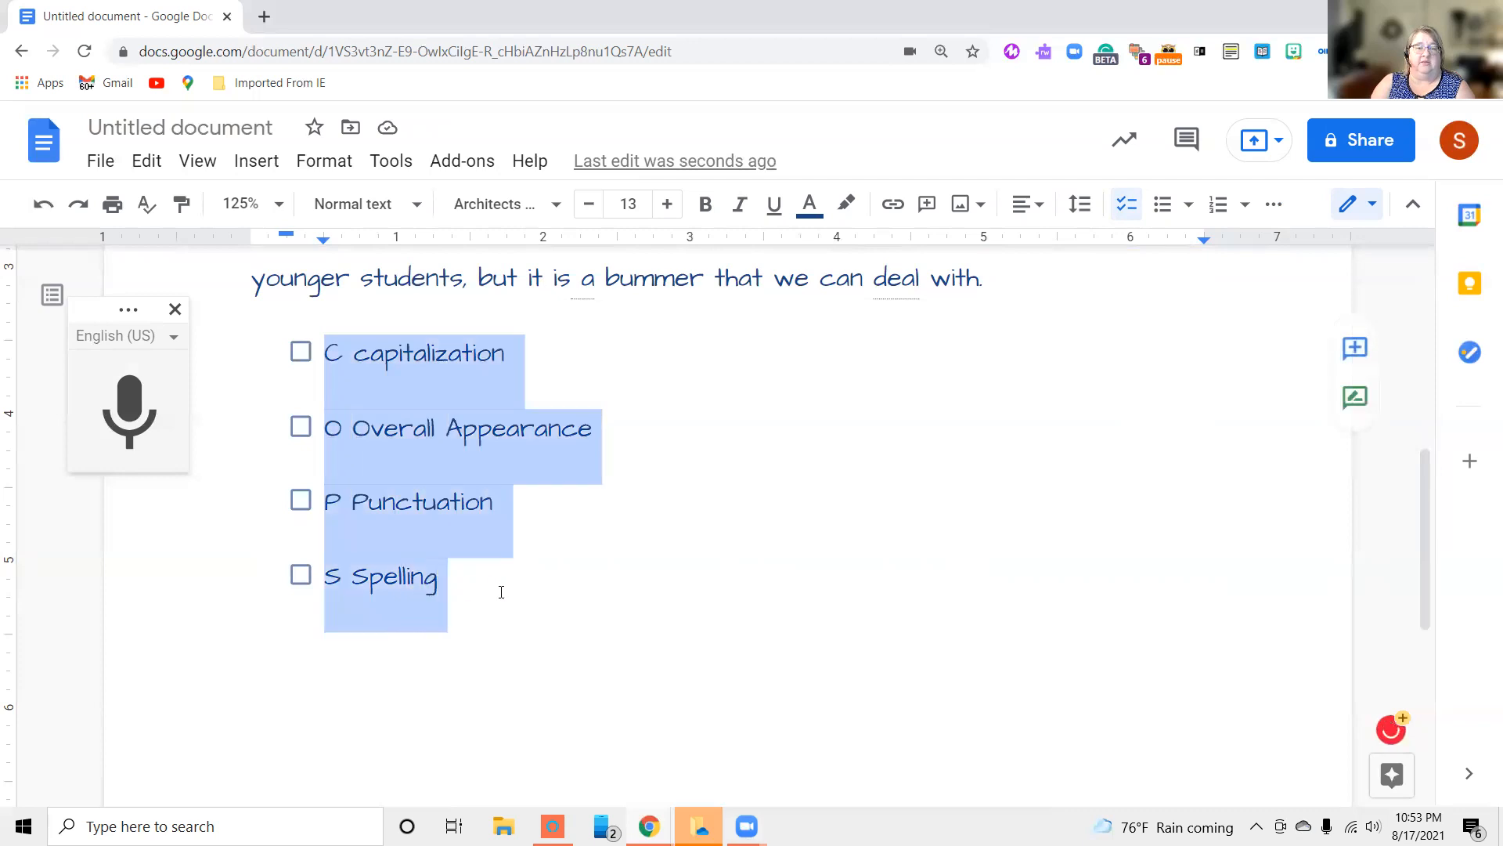
click(1188, 206)
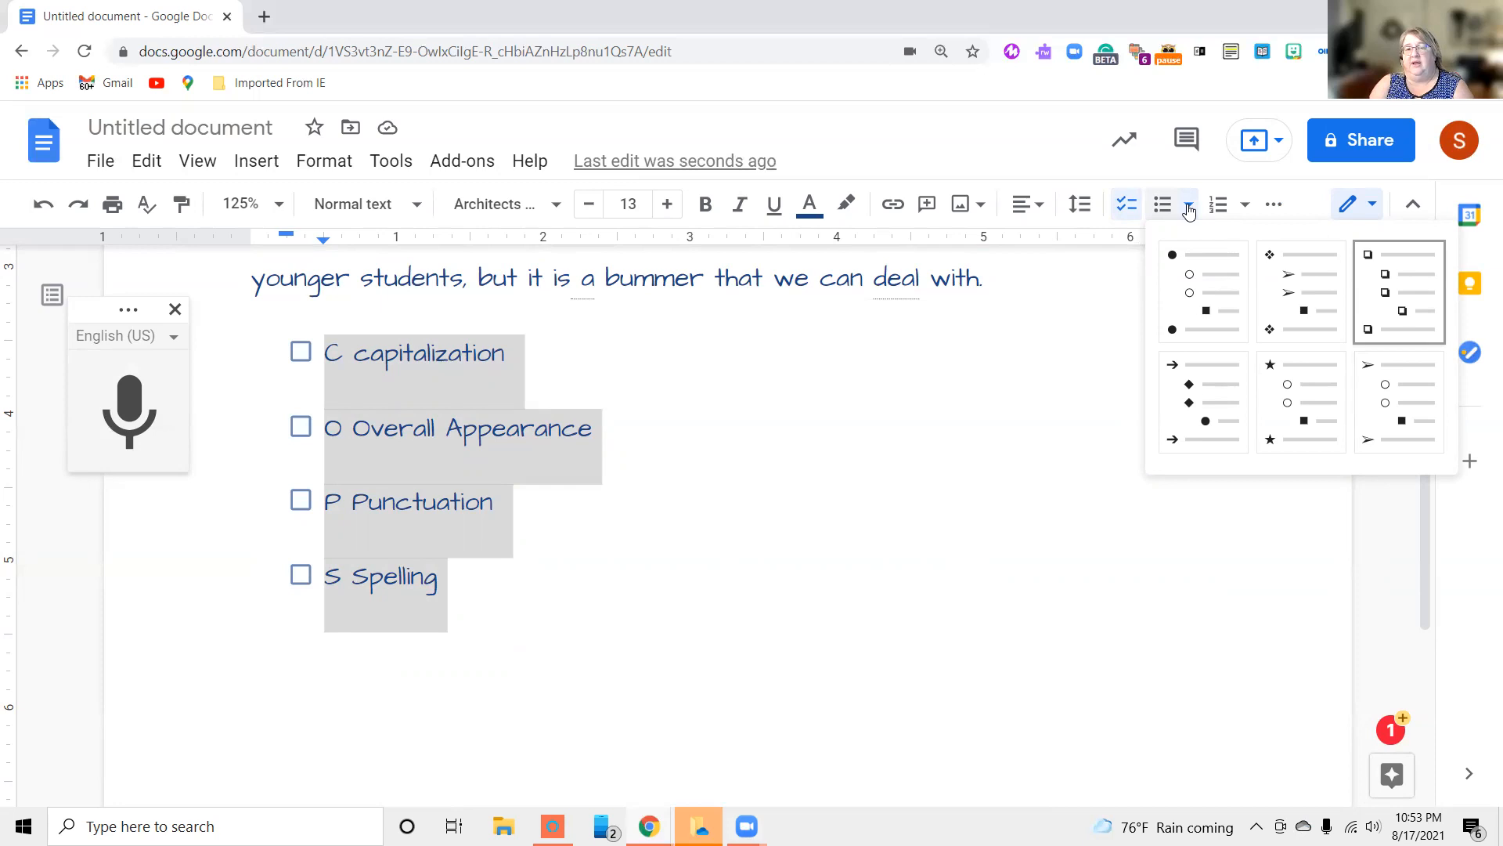
click(1202, 282)
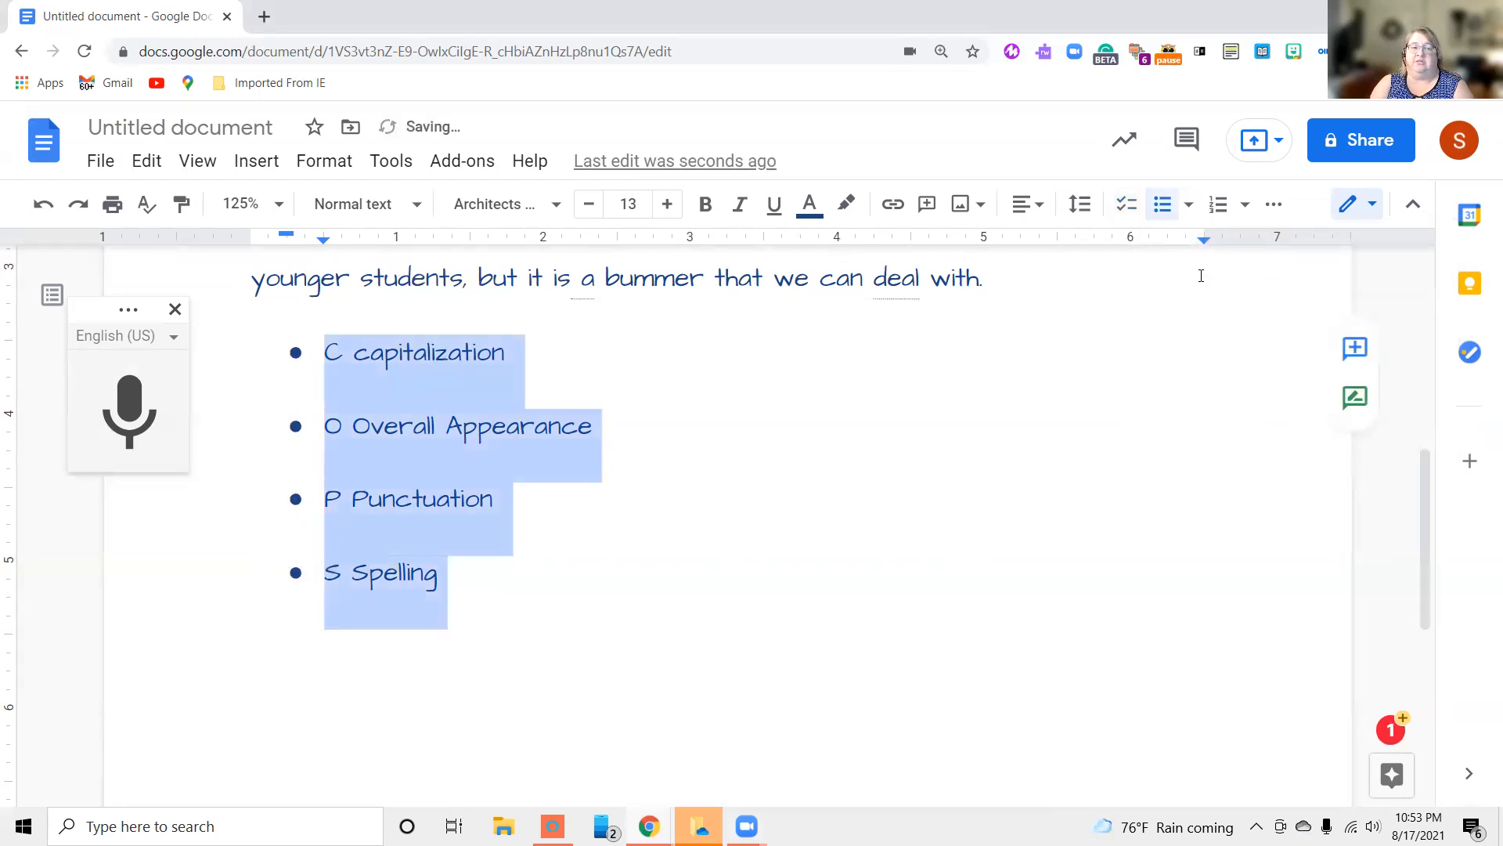
Convert the four bulleted items to a numbered list in the style using 1), a), i) numbering
click(1245, 206)
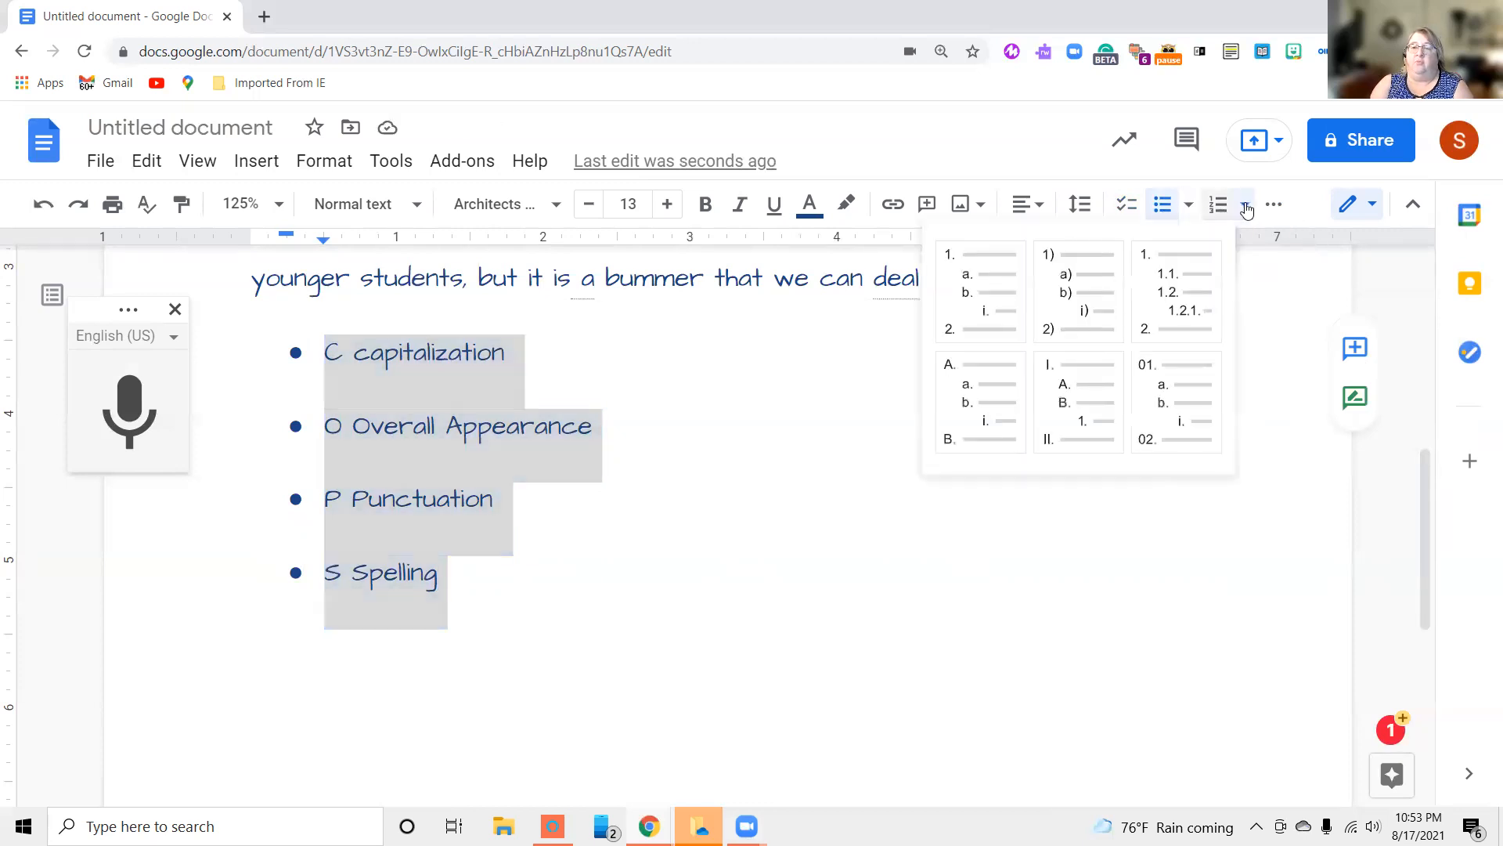
click(1079, 290)
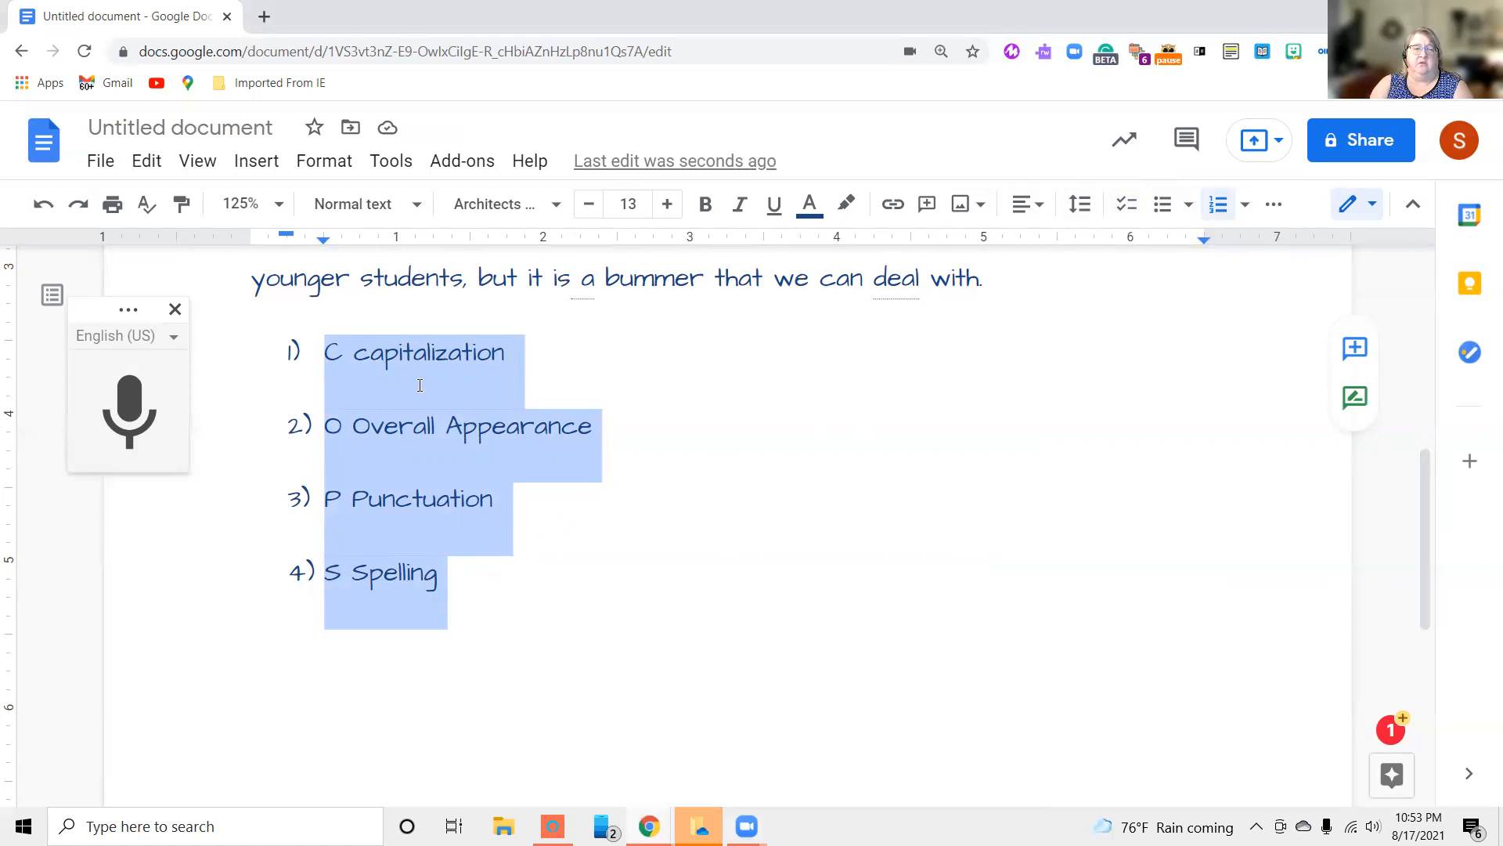
Add an empty numbered item after "C capitalization" and remove it again
click(513, 353)
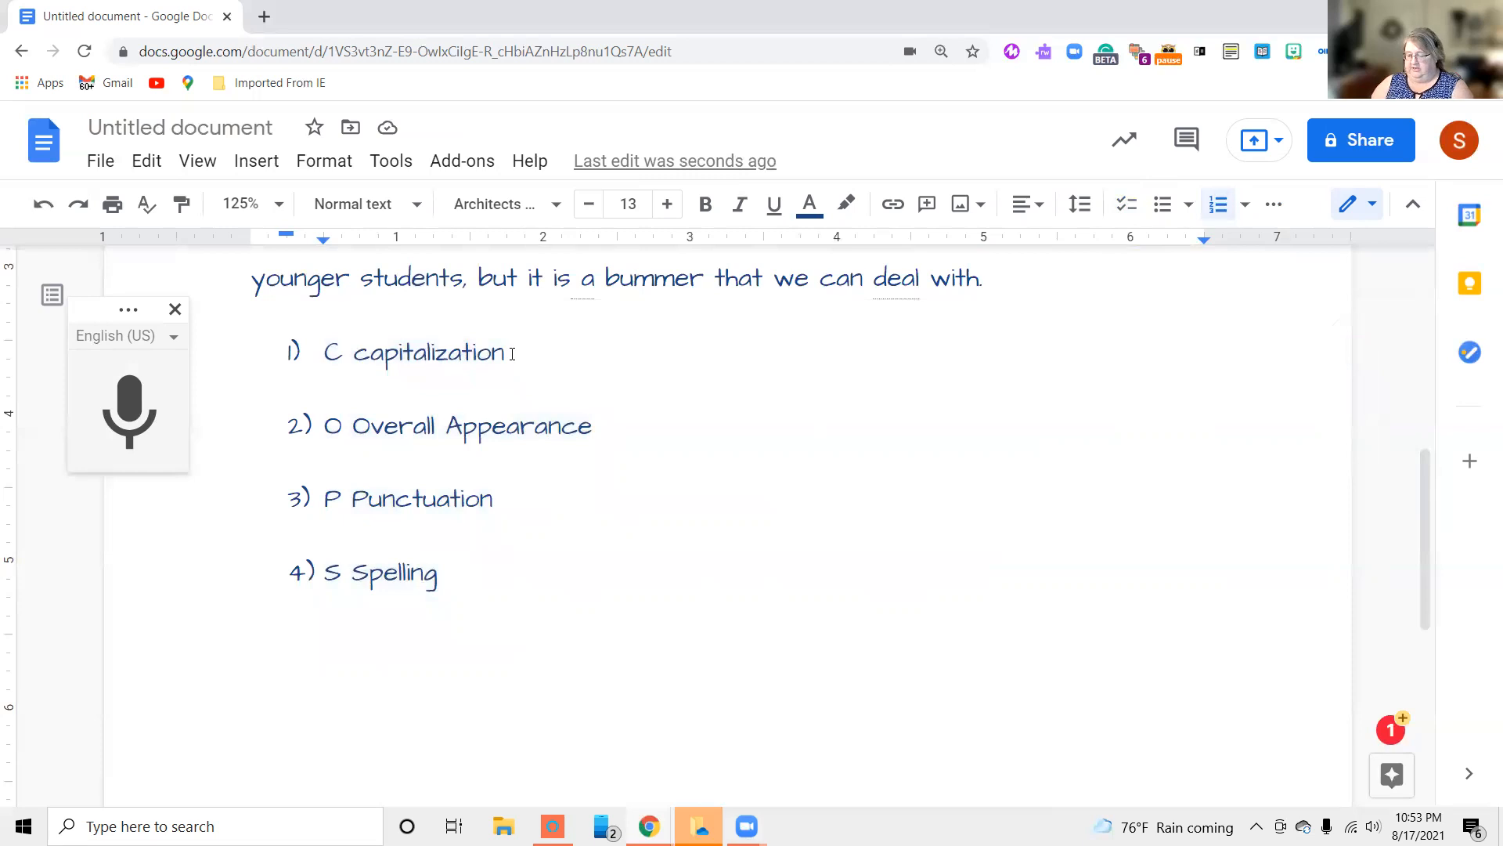
key(Return)
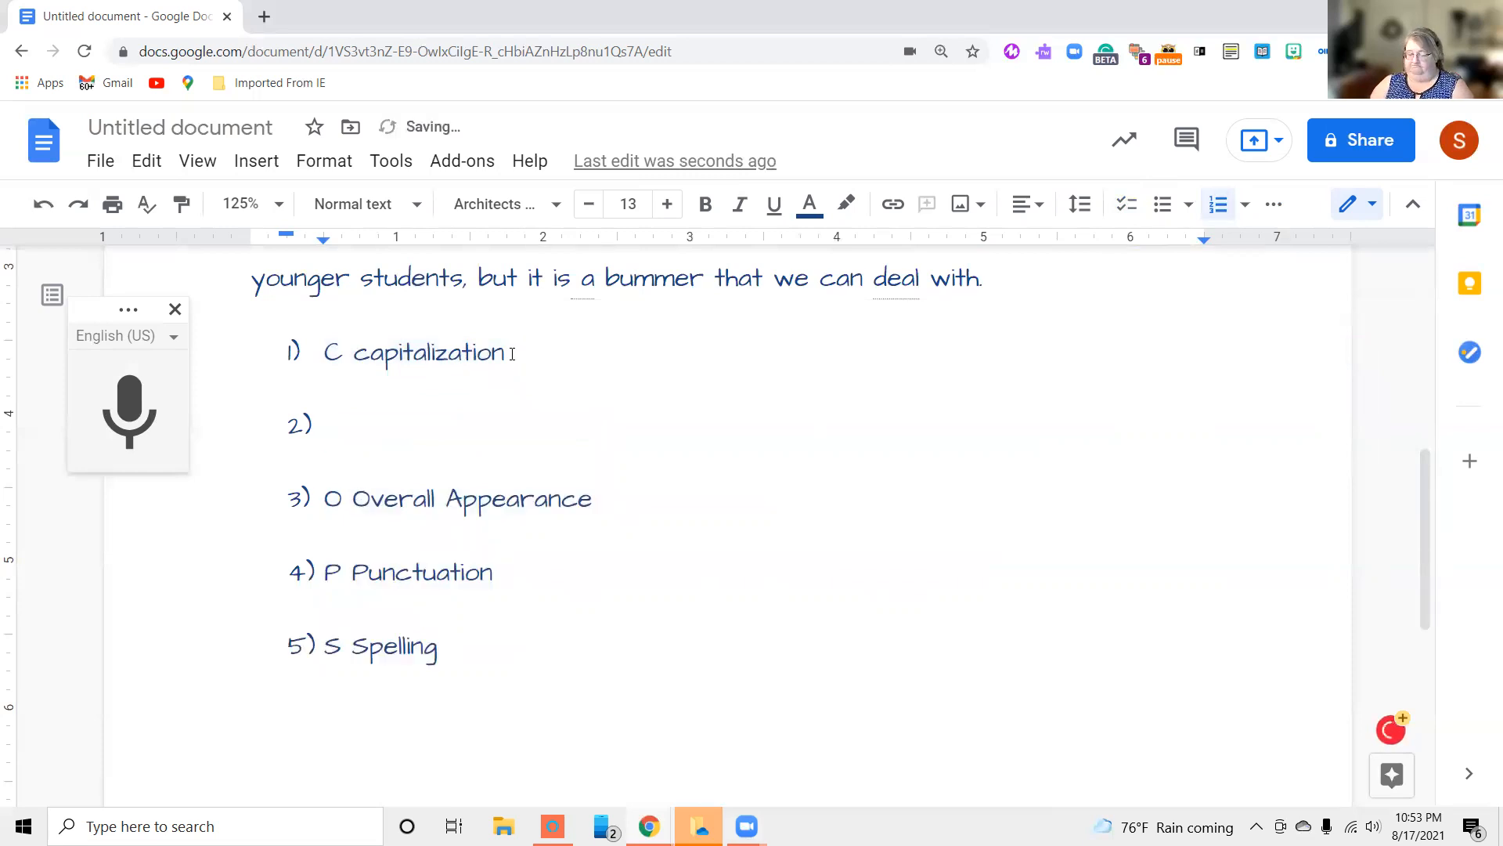
key(BackSpace)
key(BackSpace)
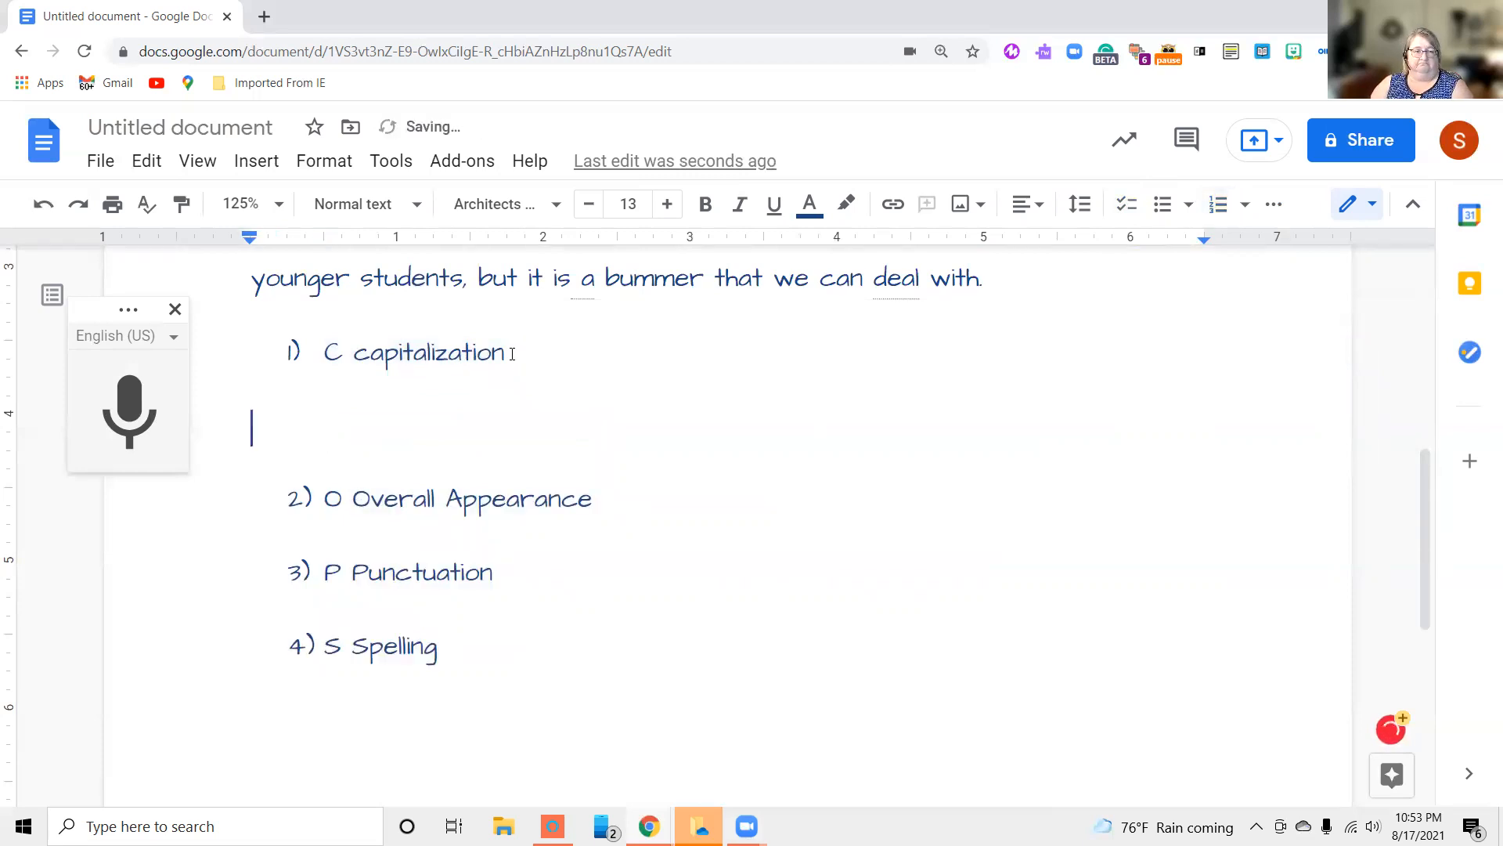
key(BackSpace)
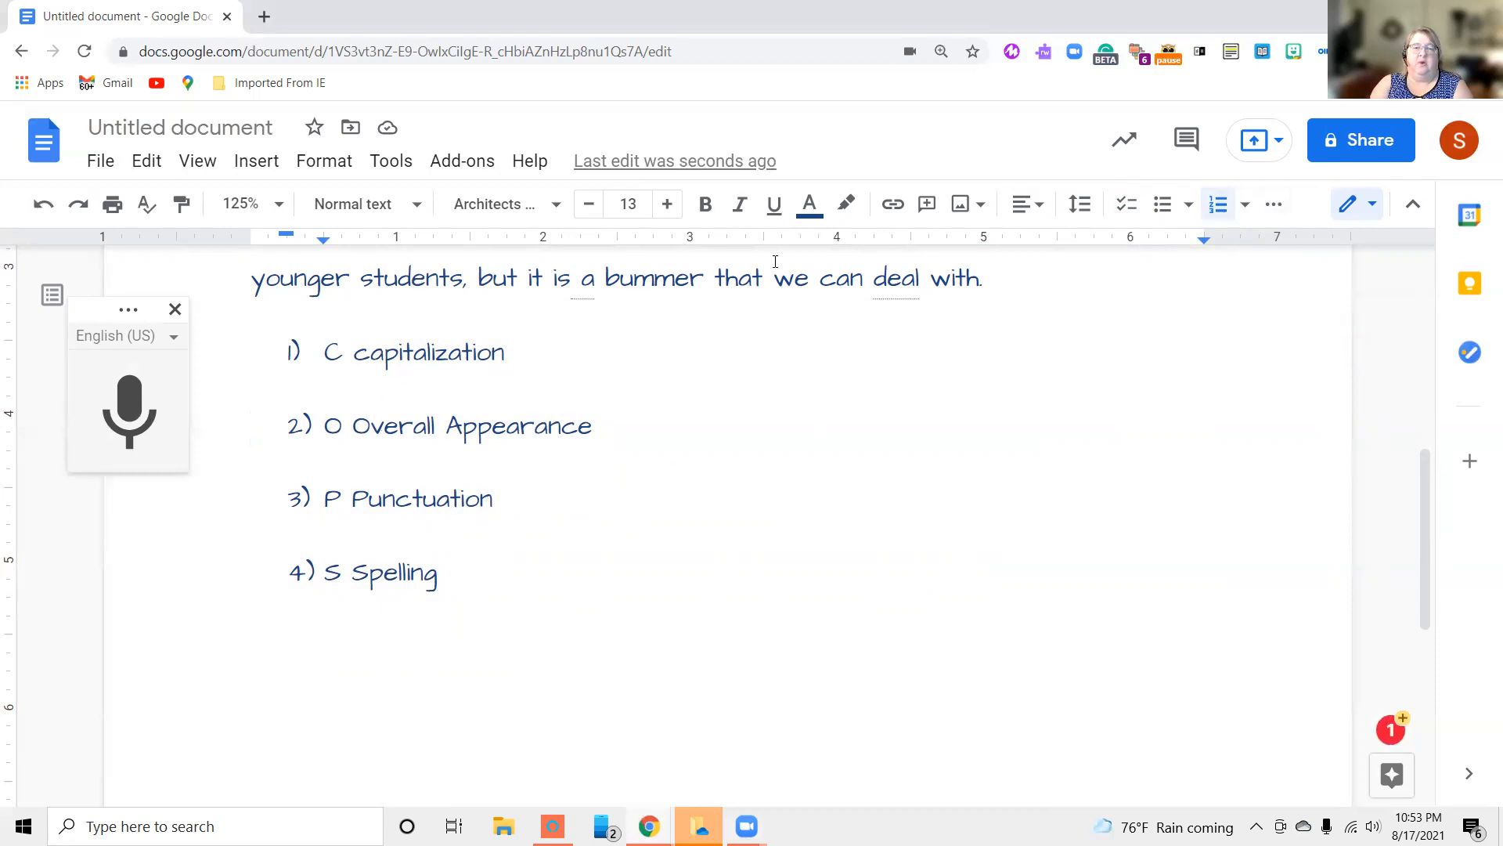
Increase the indent of all four numbered items by four levels
click(1277, 208)
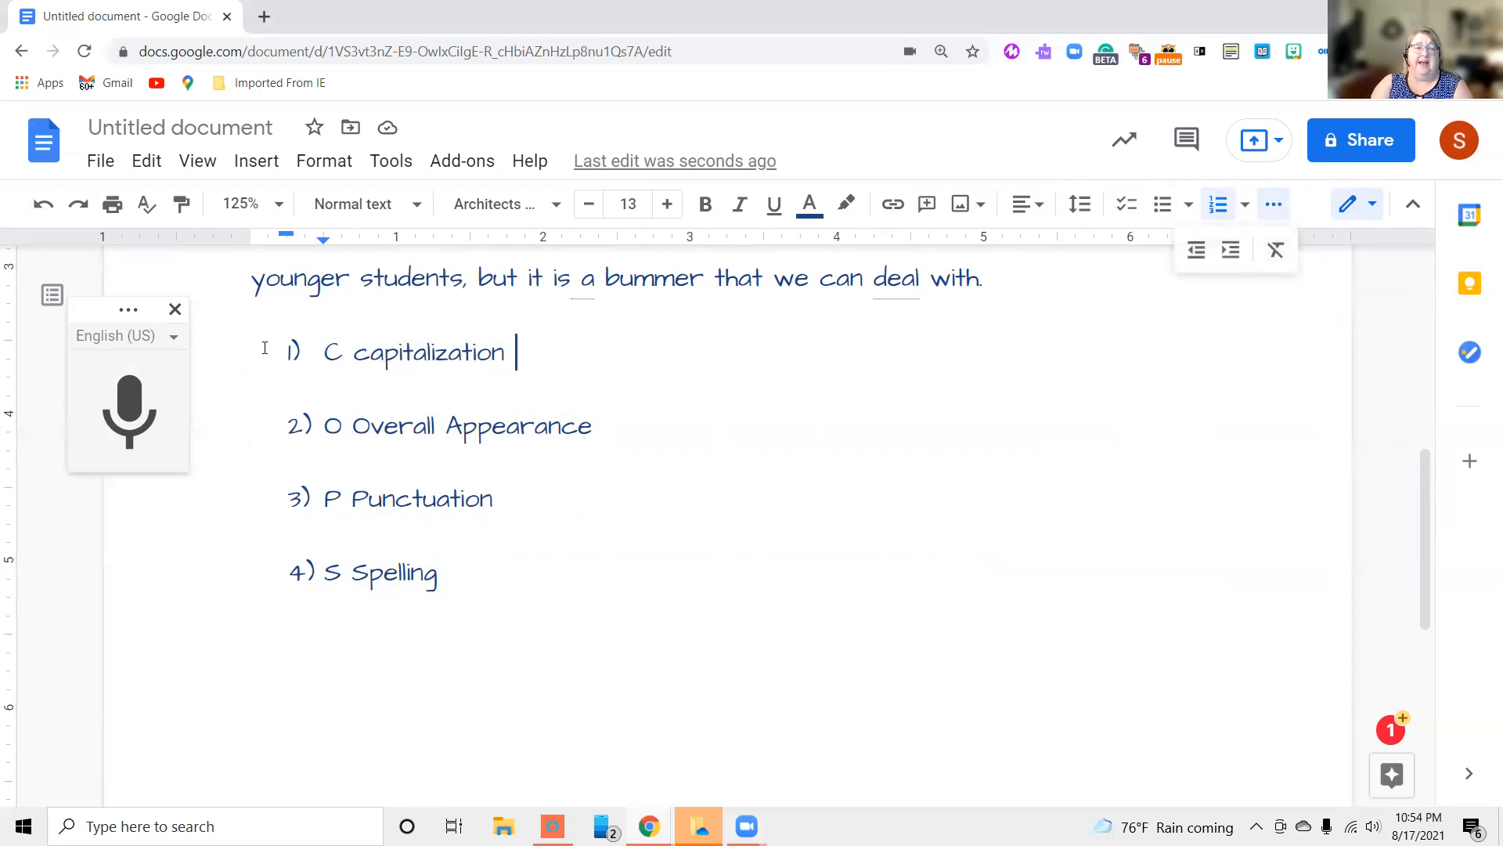
drag(324, 352, 472, 584)
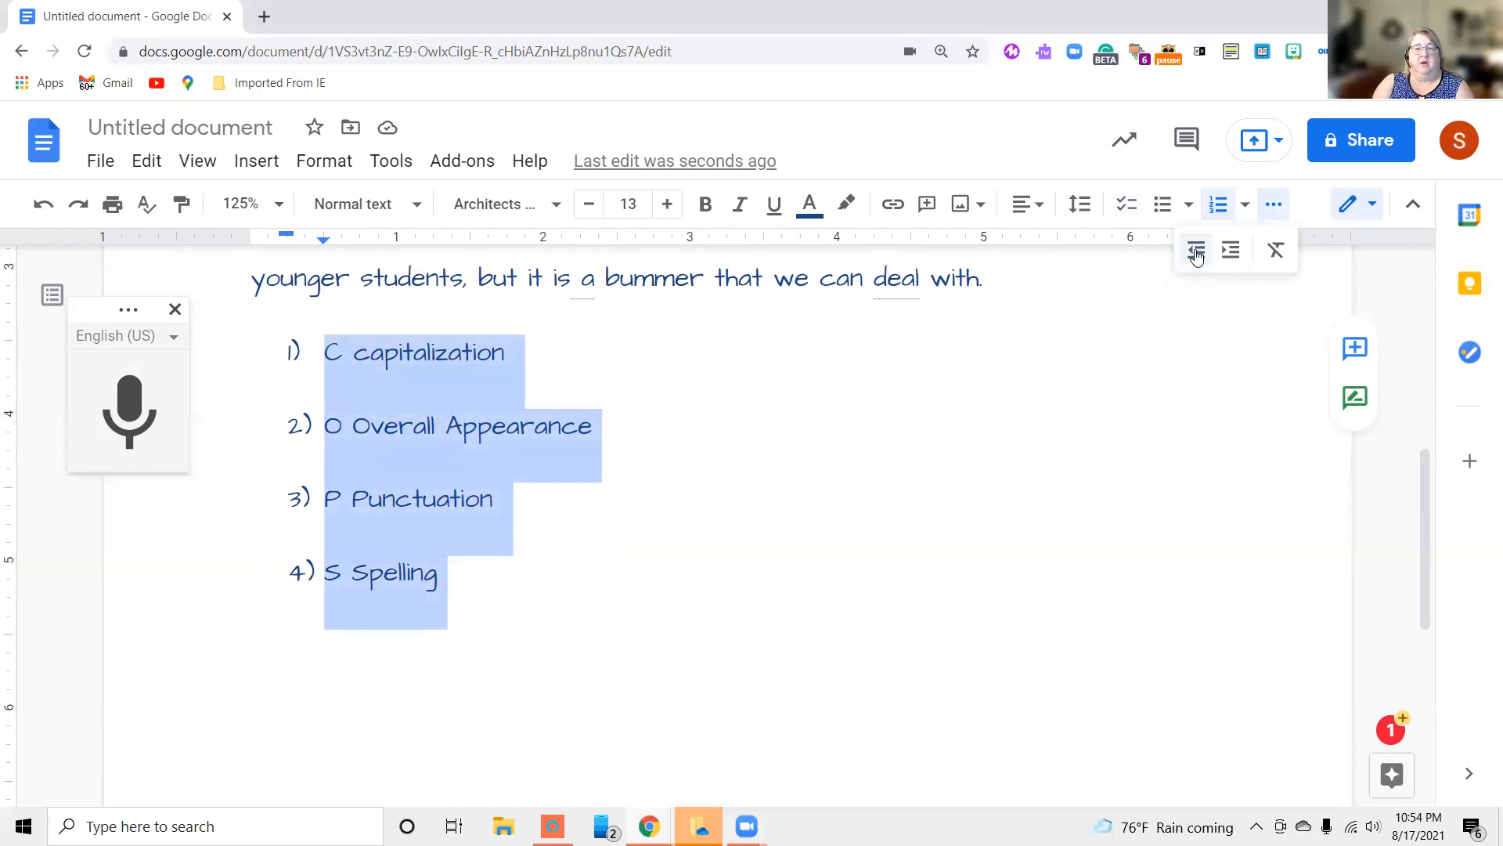
click(1229, 256)
click(1230, 256)
click(1230, 251)
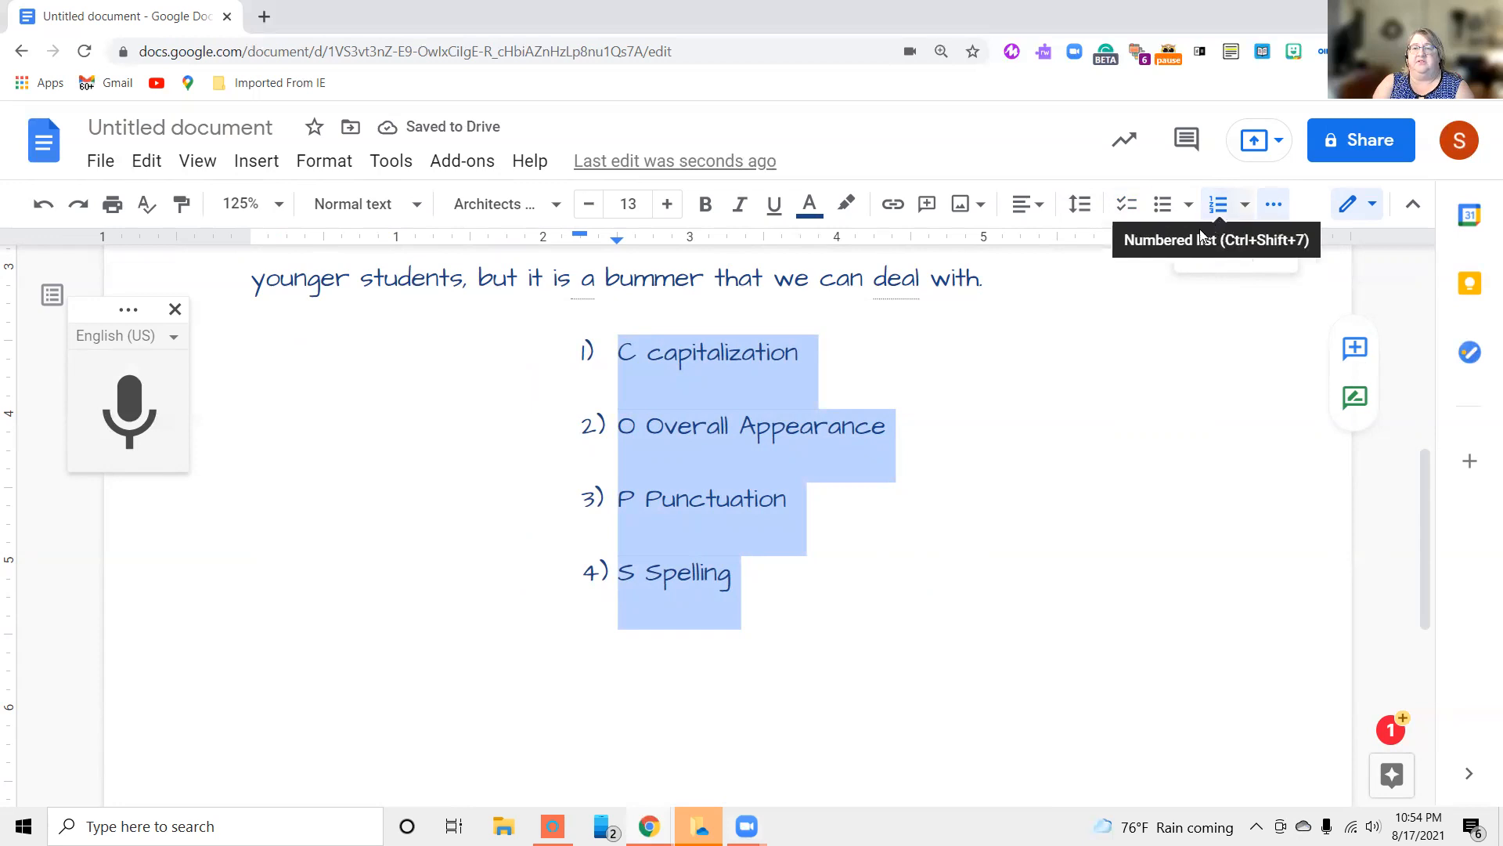
Decrease the indent of the four numbered items by four levels and deselect the list
click(1196, 252)
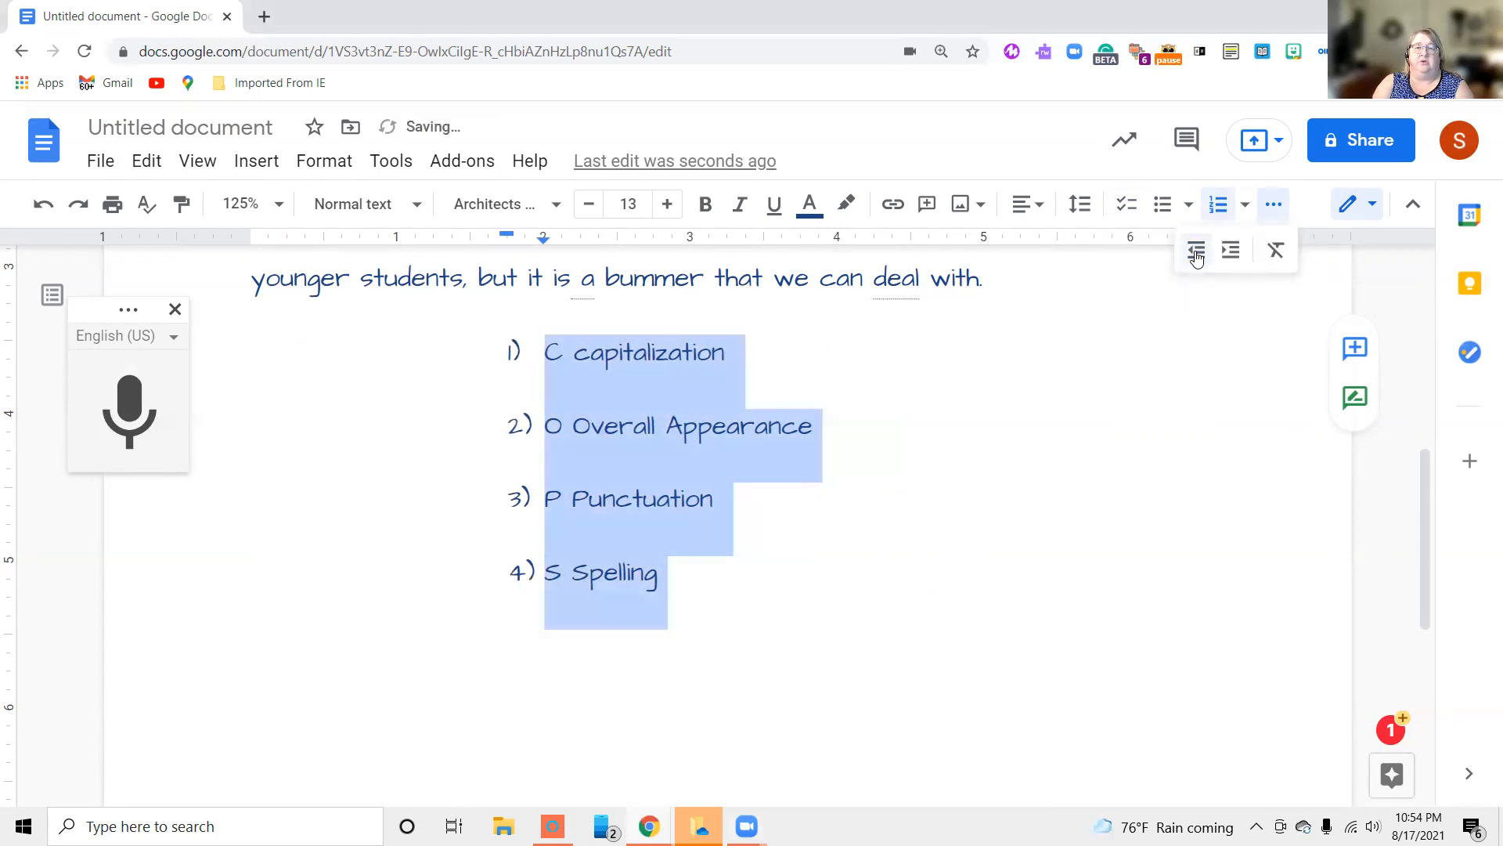
click(1197, 252)
click(1197, 252)
click(1197, 252)
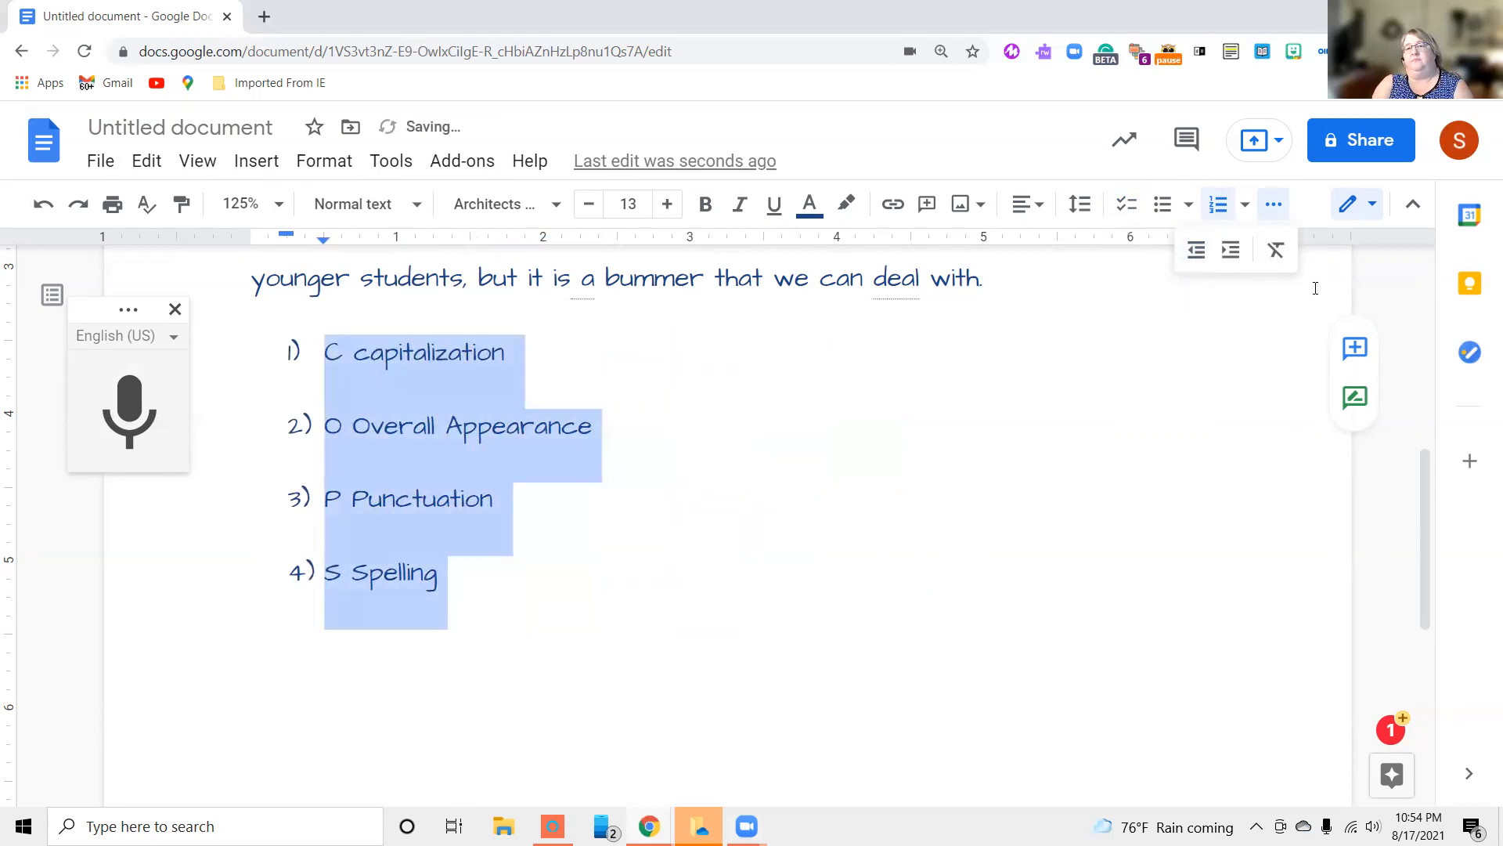
click(1266, 330)
click(1273, 208)
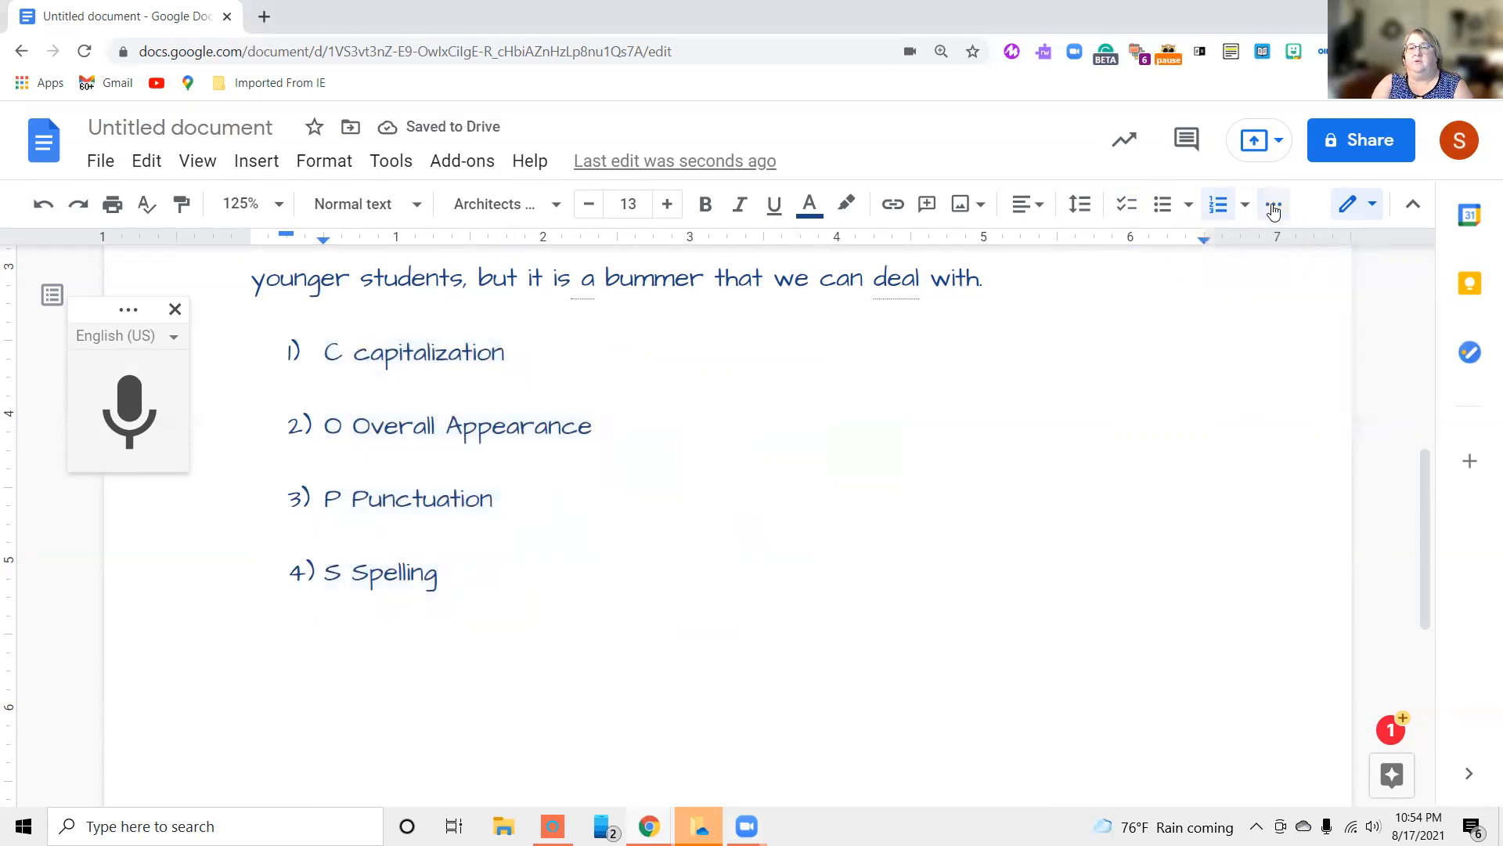
Look at the available document modes for editing, suggesting and viewing
click(1375, 206)
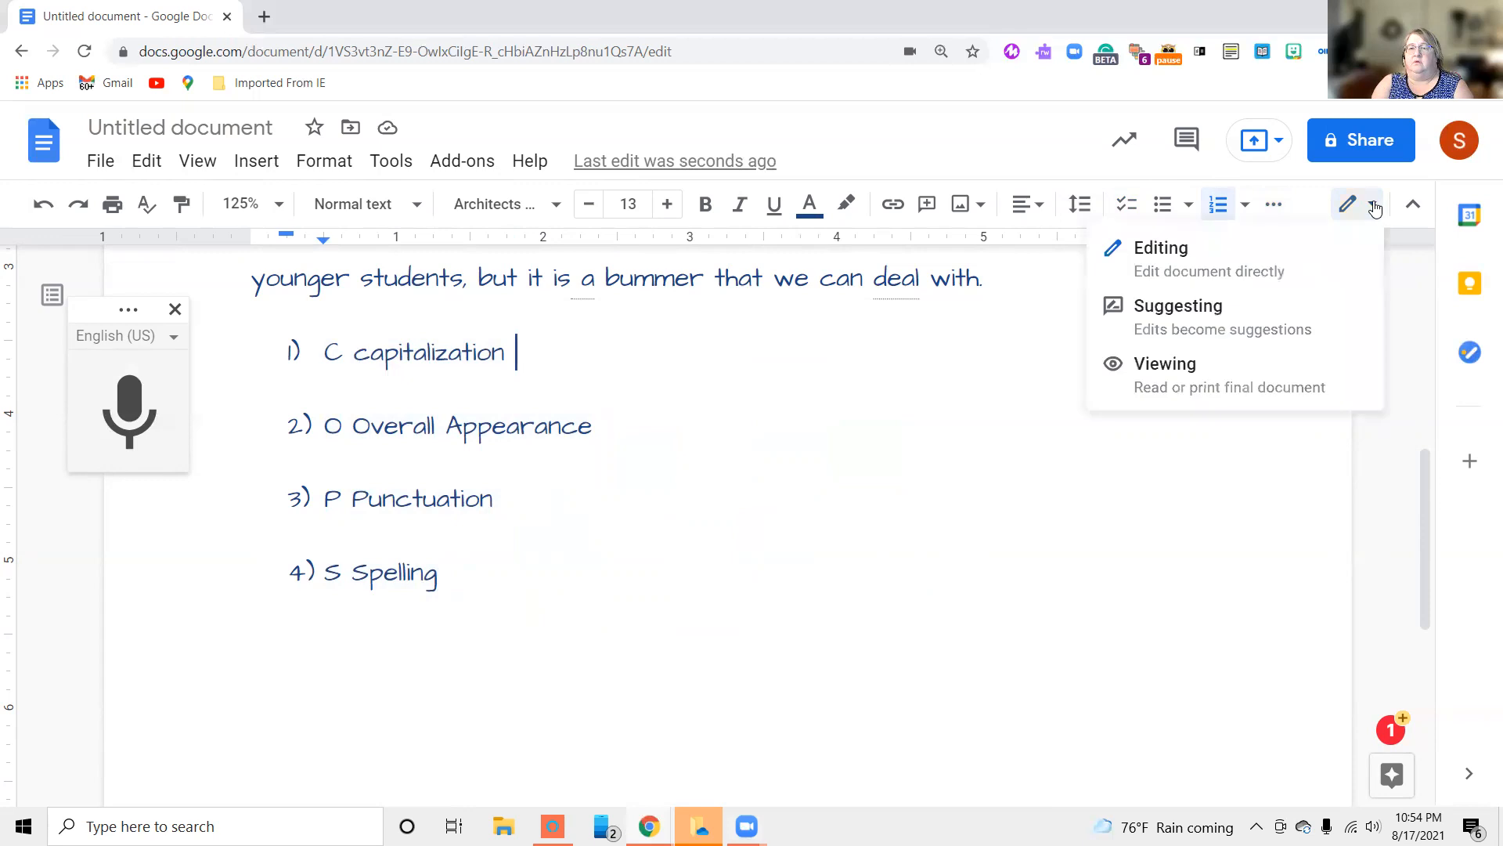
click(930, 497)
Remove the yellow highlight from "microphone and the computer" in the first paragraph
scroll(930, 496, up, 3)
scroll(931, 496, up, 3)
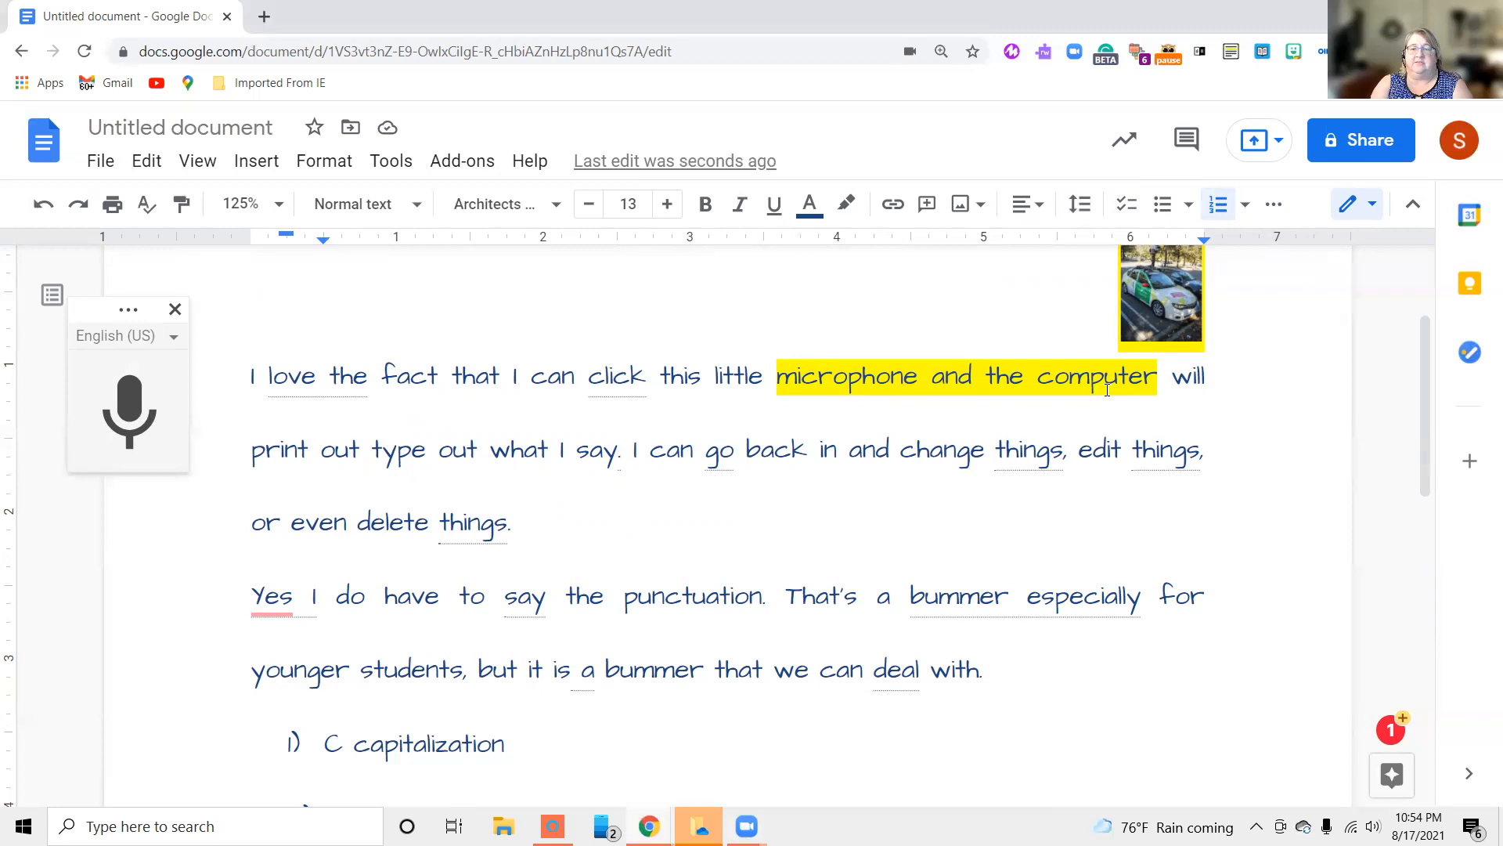
click(1157, 382)
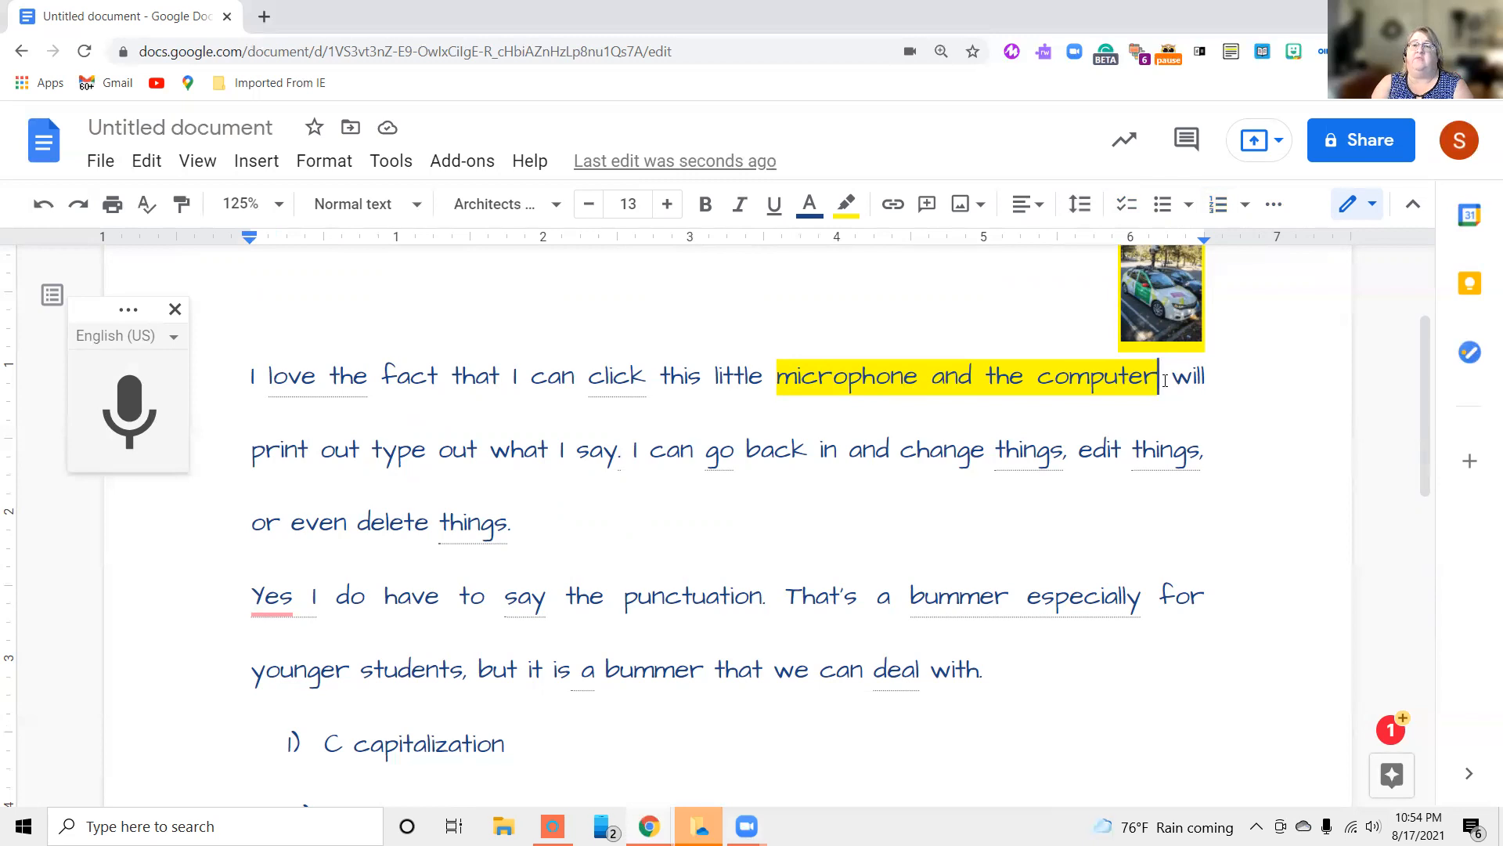
drag(1174, 388, 769, 371)
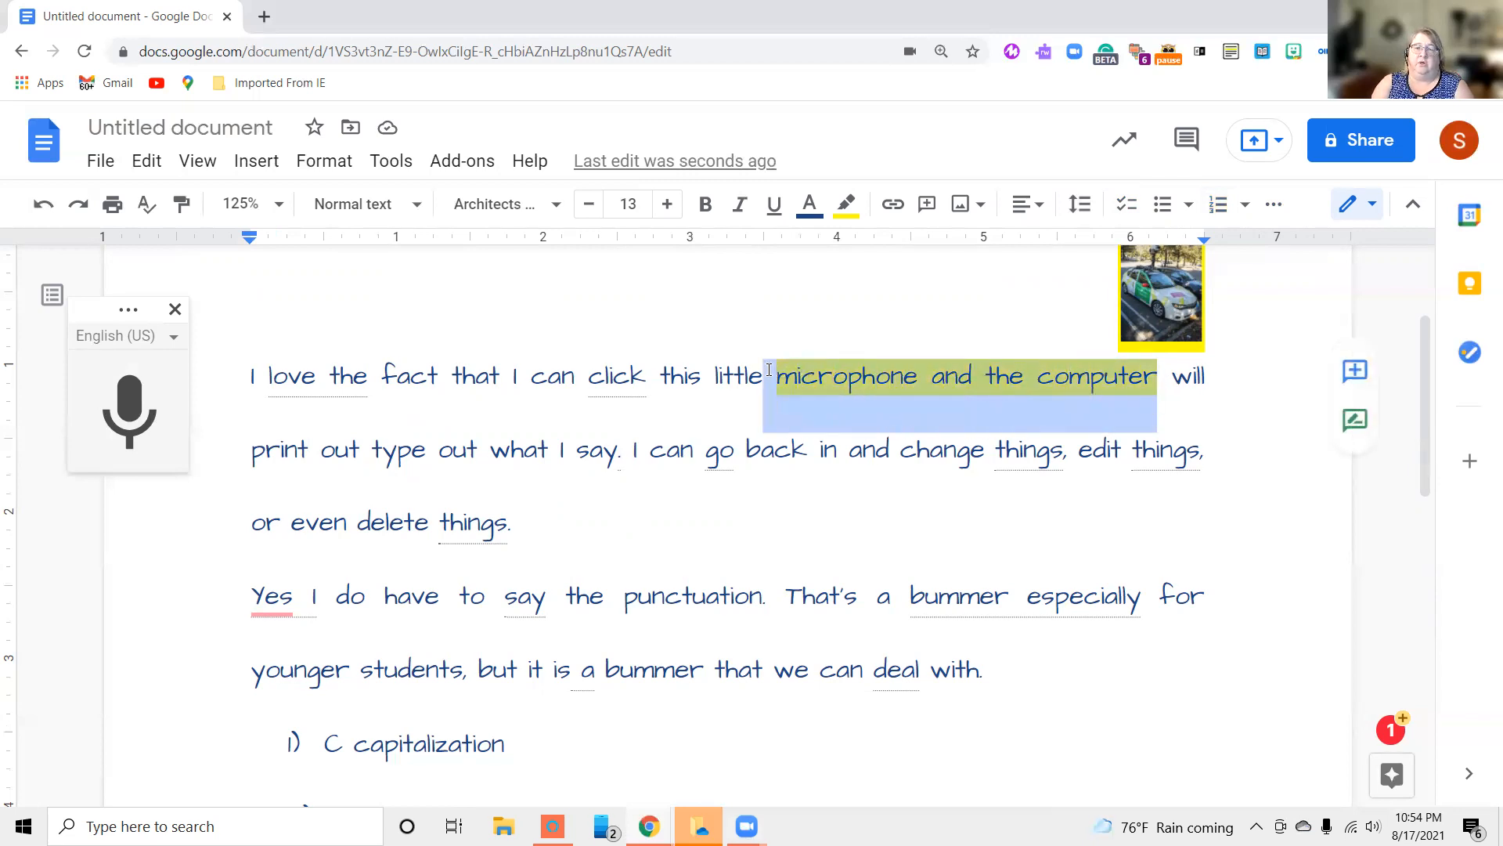
click(849, 208)
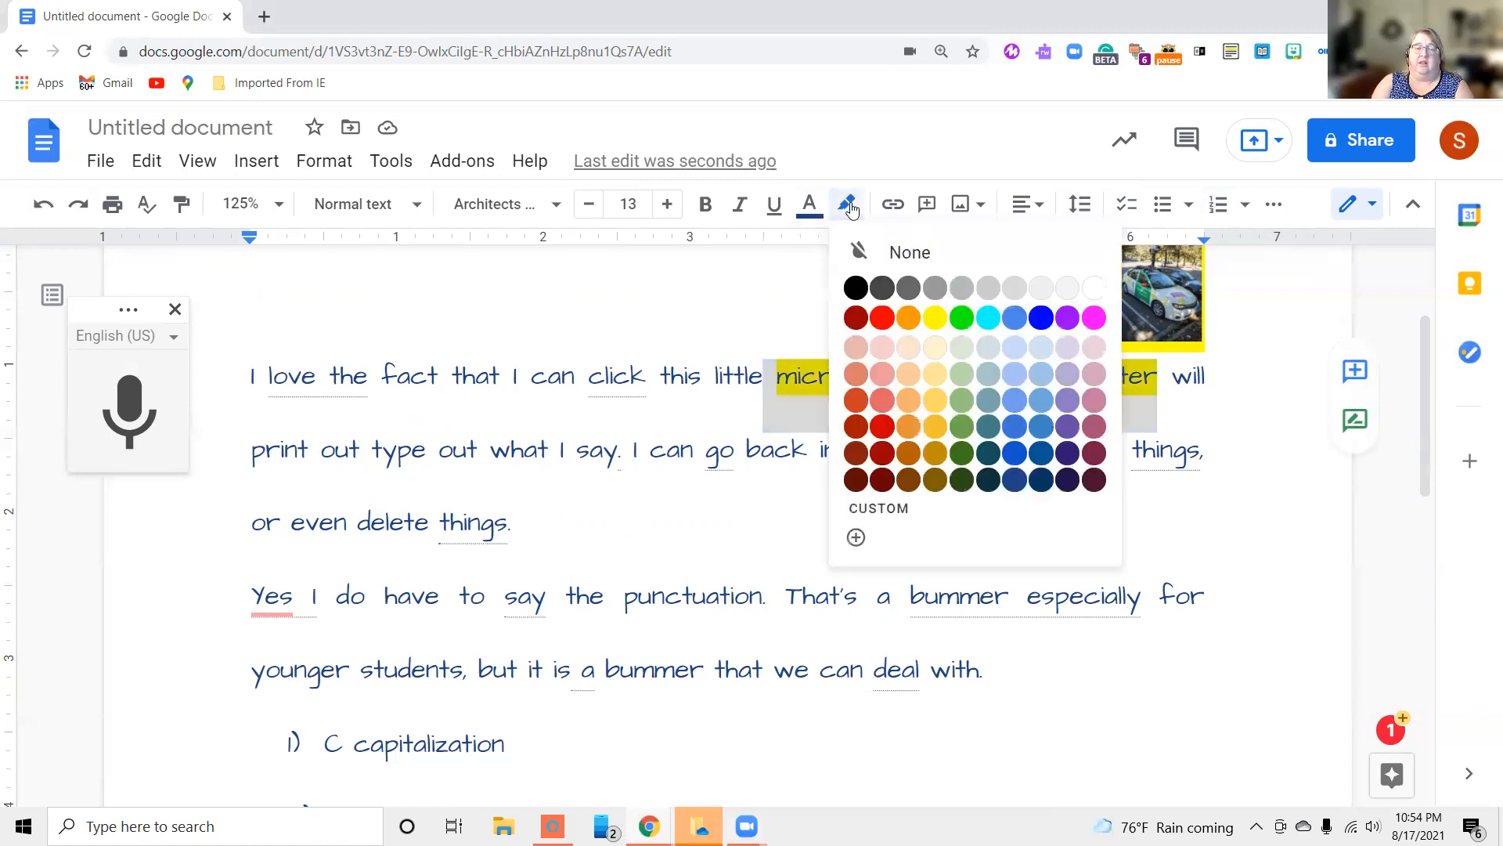
click(865, 254)
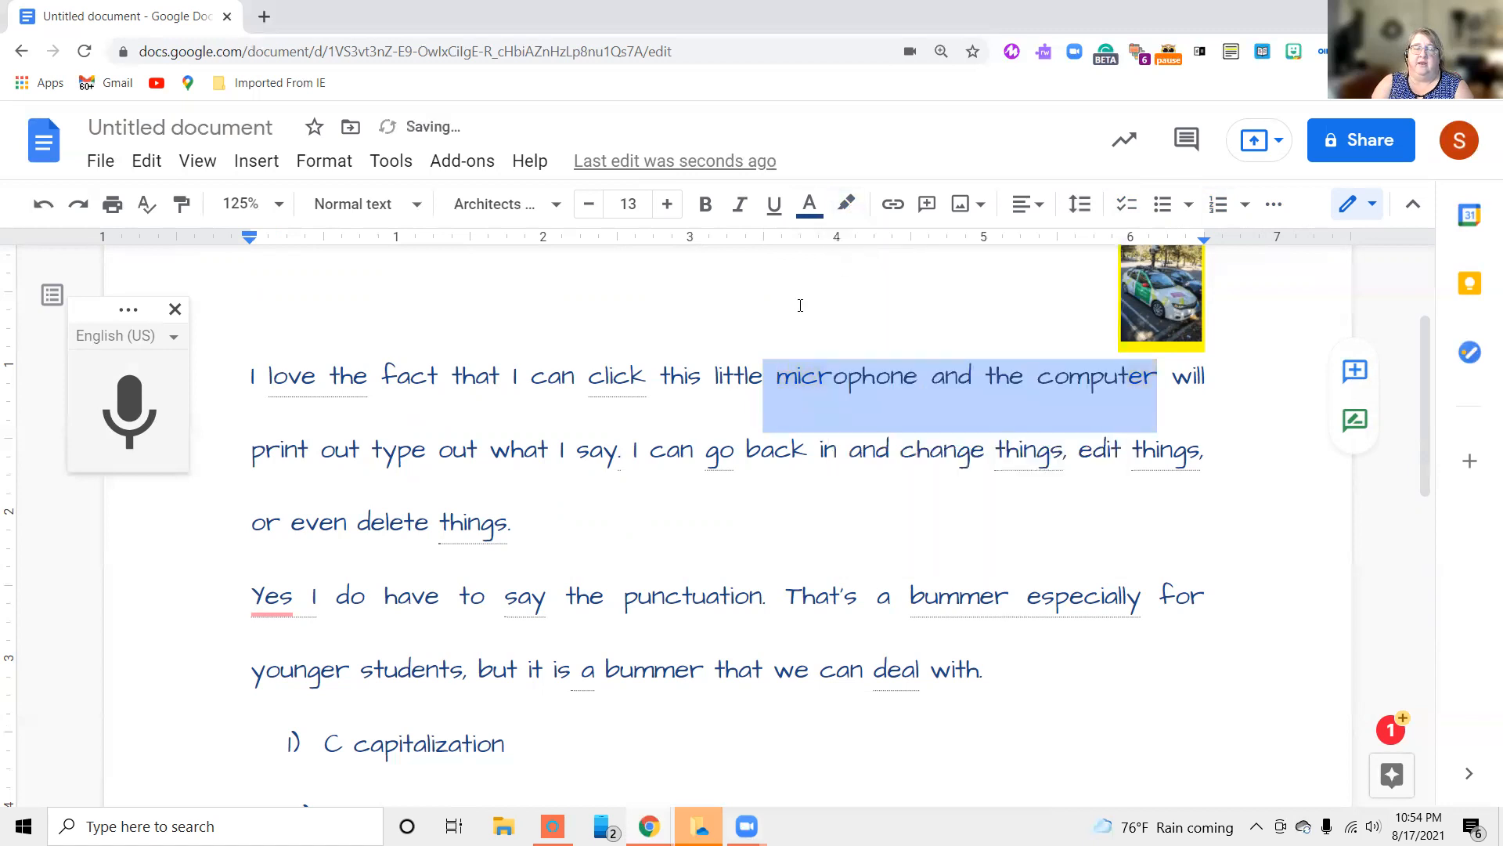
double_click(800, 305)
Run the spelling and grammar check and accept replacing "print out type out" with "print out"
scroll(785, 349, down, 3)
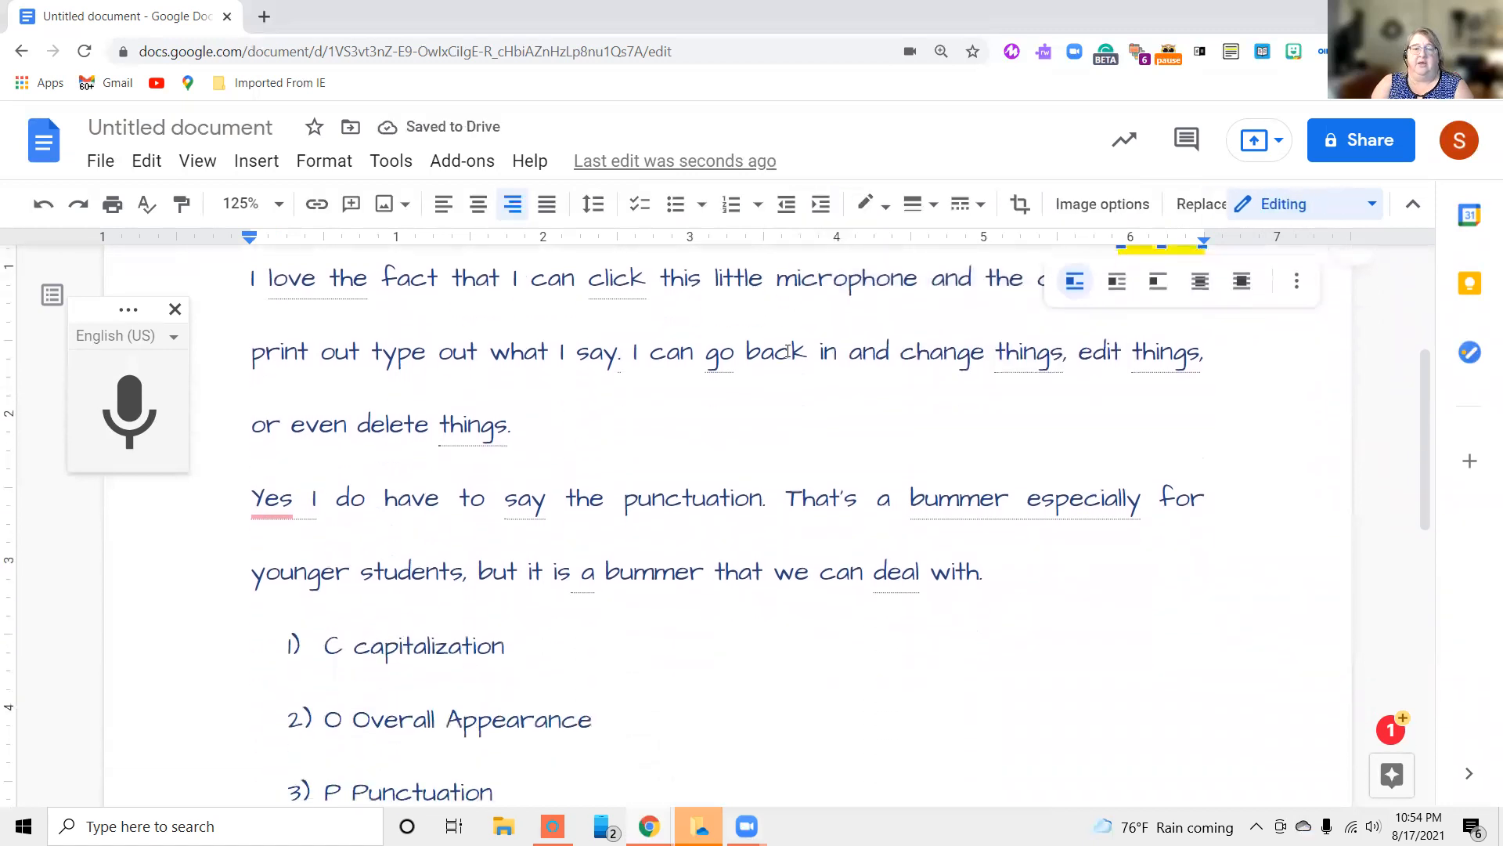
scroll(786, 351, up, 1)
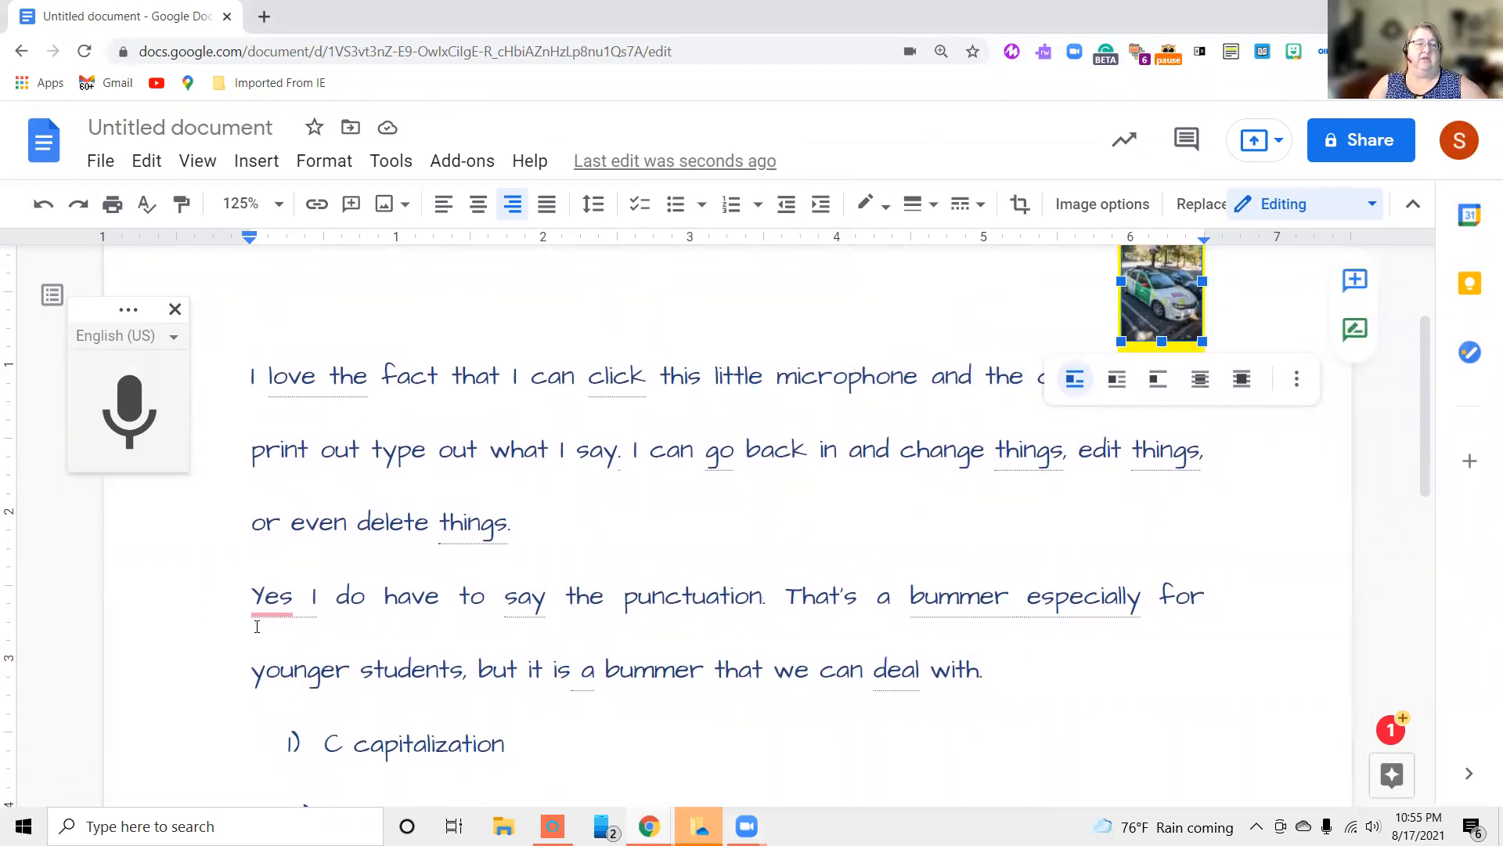
click(145, 205)
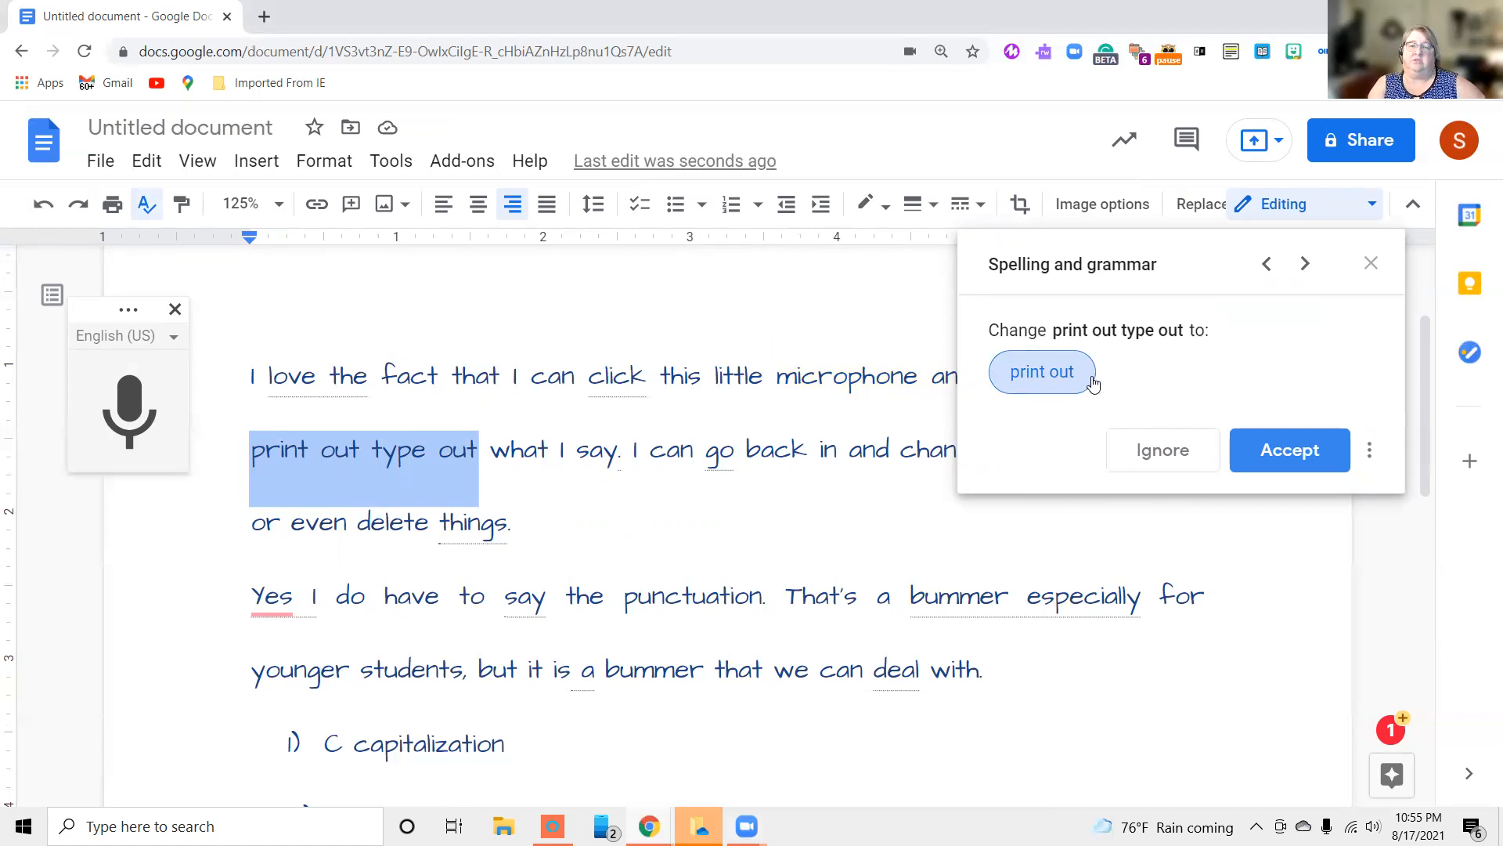
click(1048, 377)
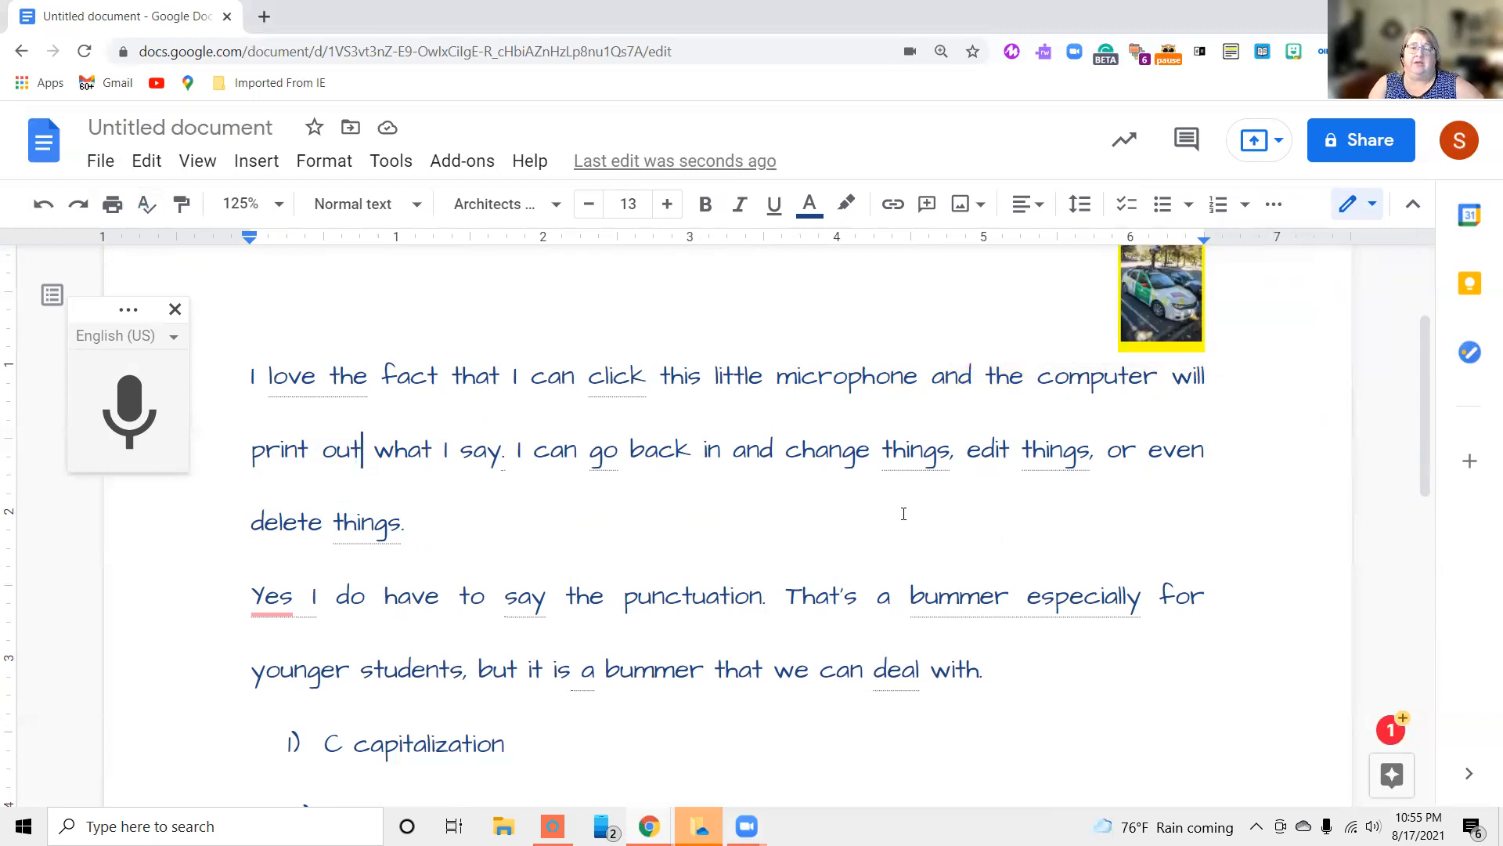
click(927, 457)
click(896, 459)
click(375, 538)
scroll(540, 548, down, 3)
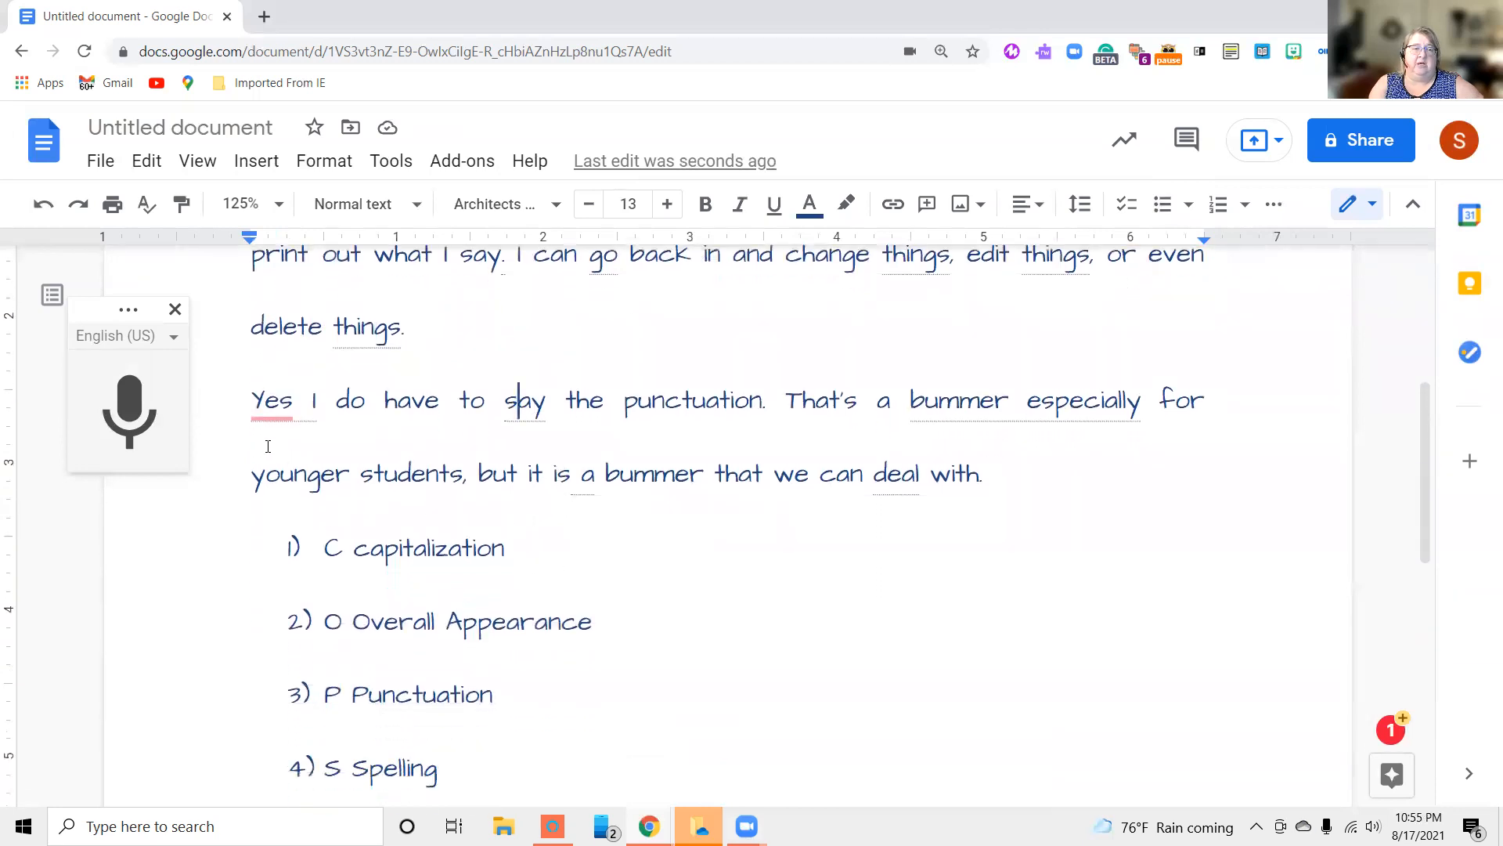
mouse_move(266, 417)
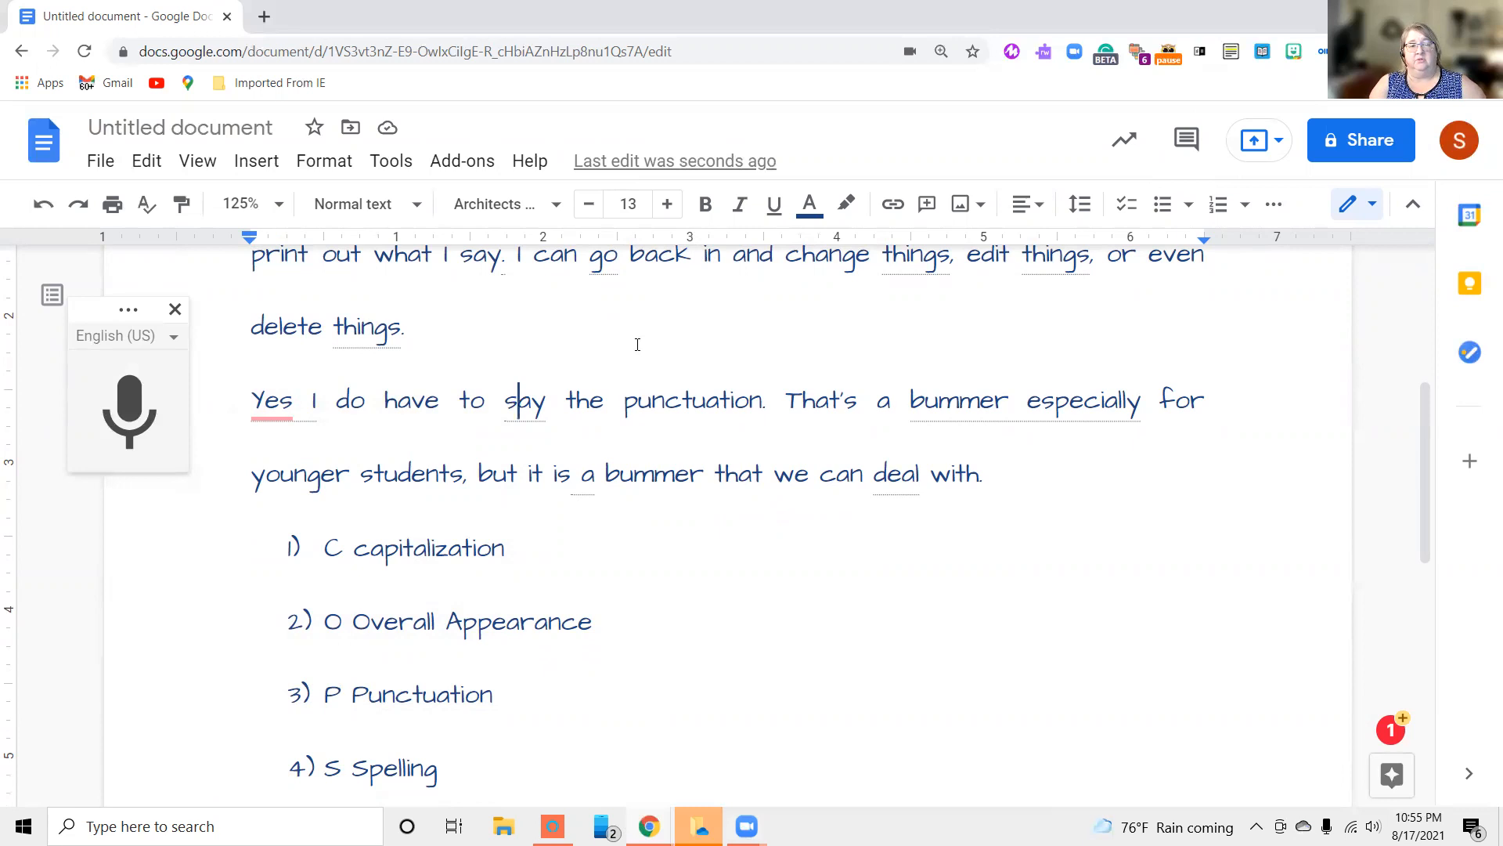
Change "the" to "this" before "fact" in the first sentence
scroll(638, 345, up, 3)
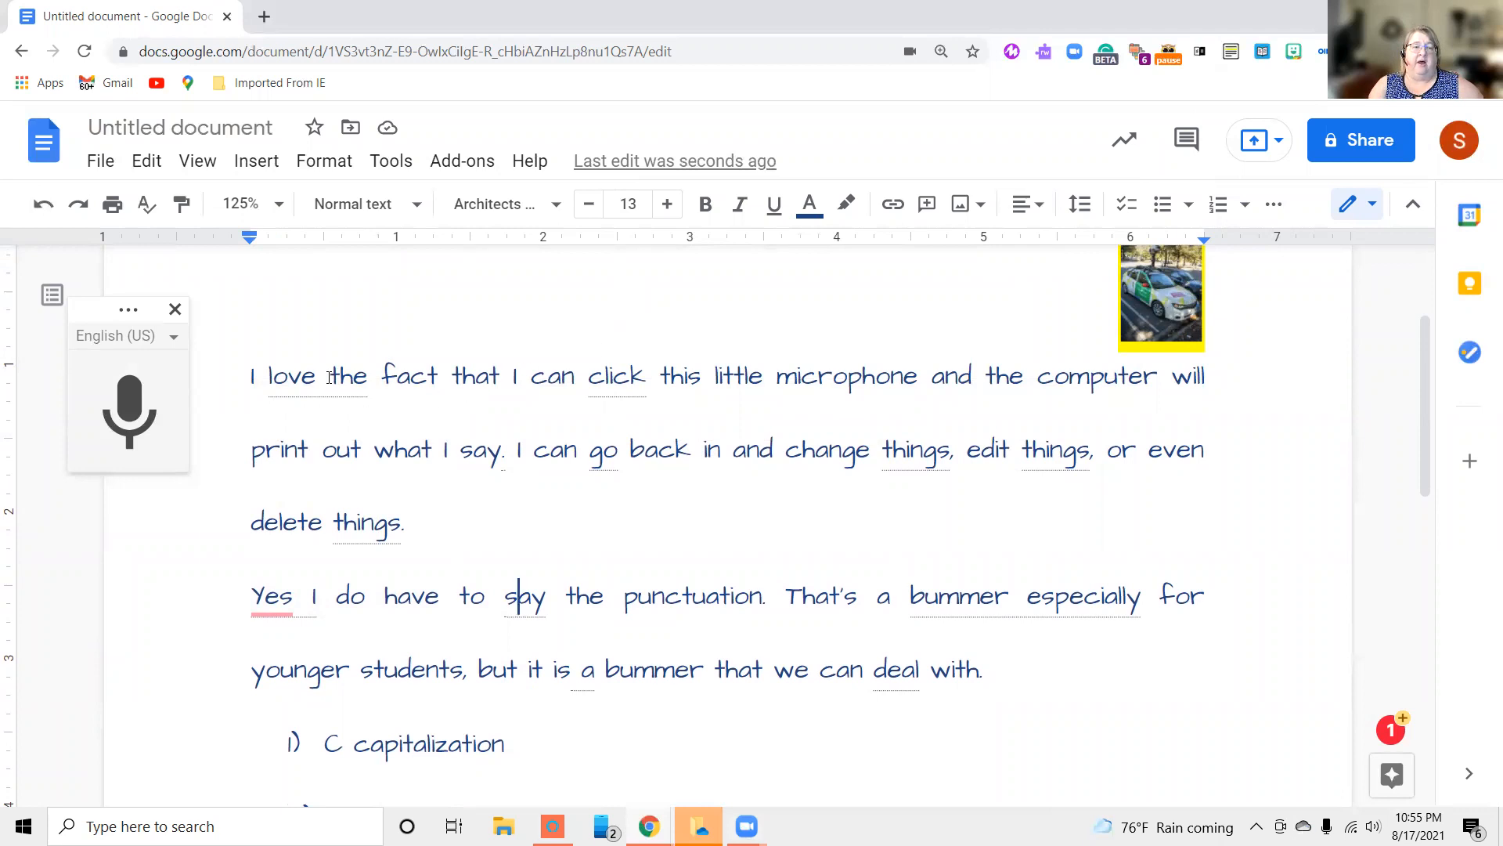
click(364, 378)
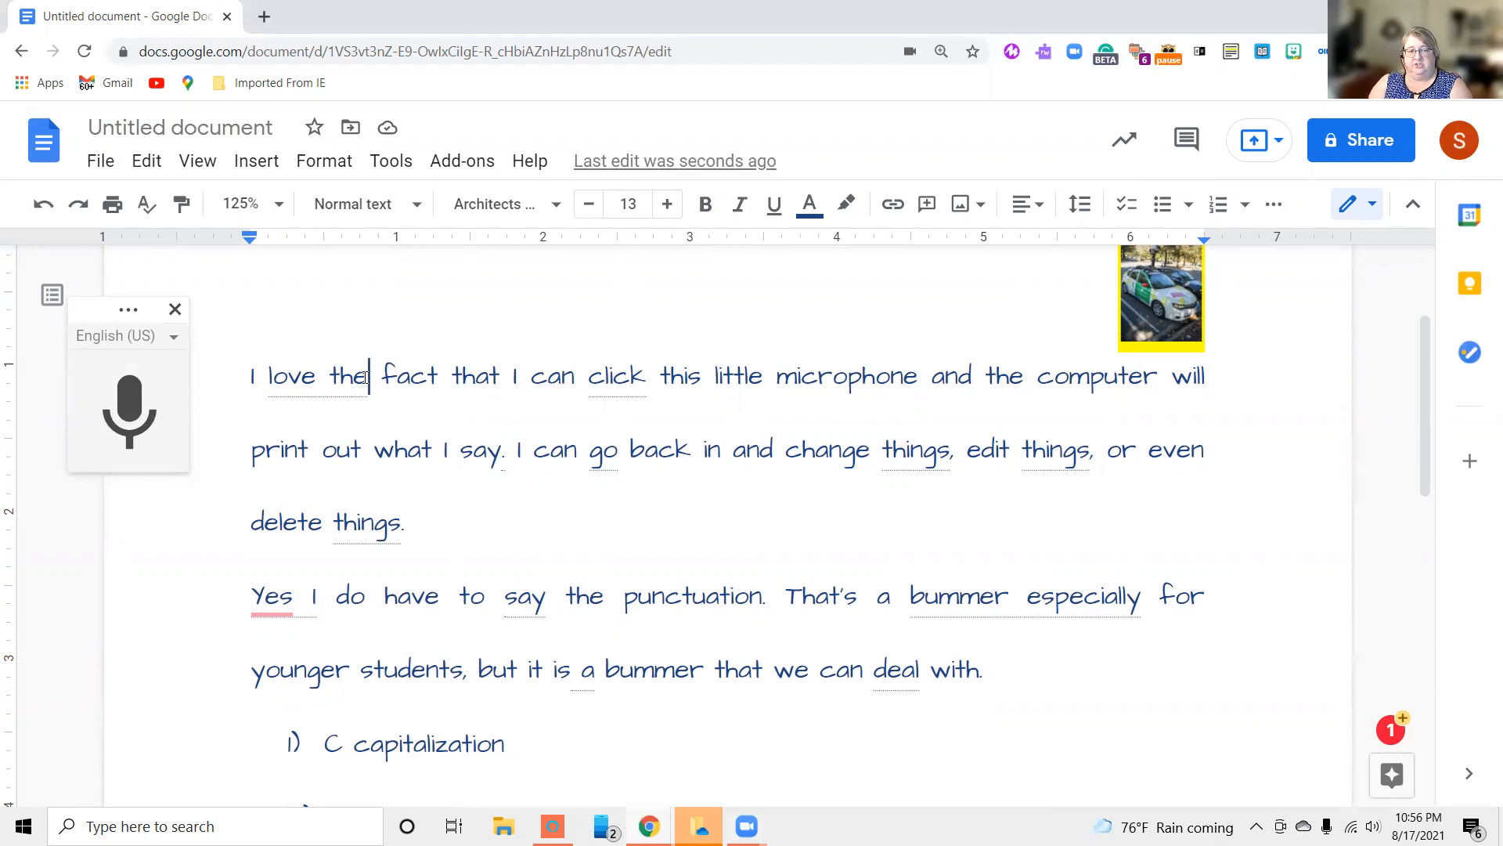
key(BackSpace)
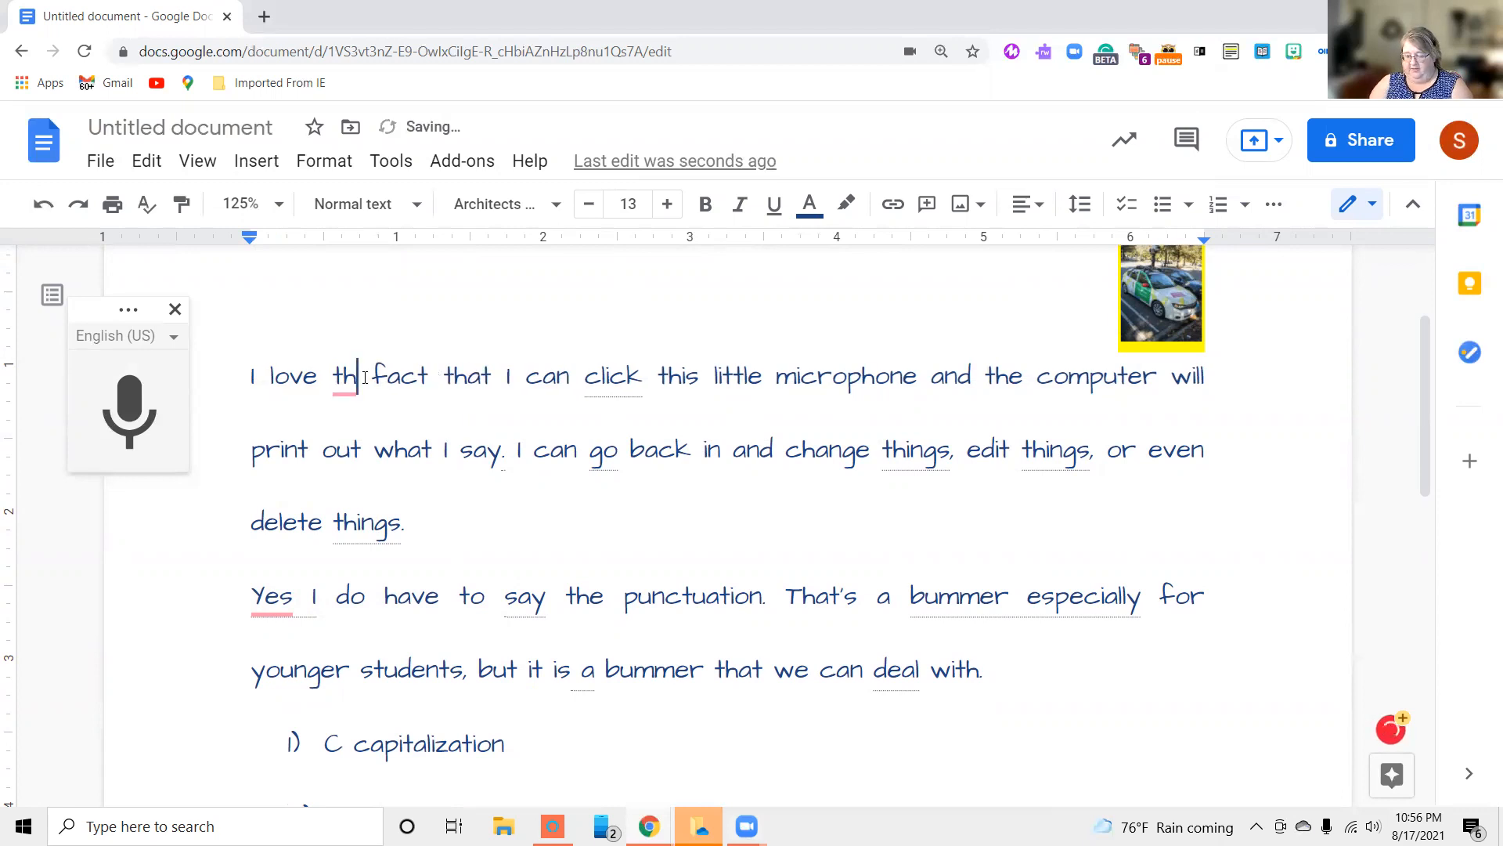
text(is)
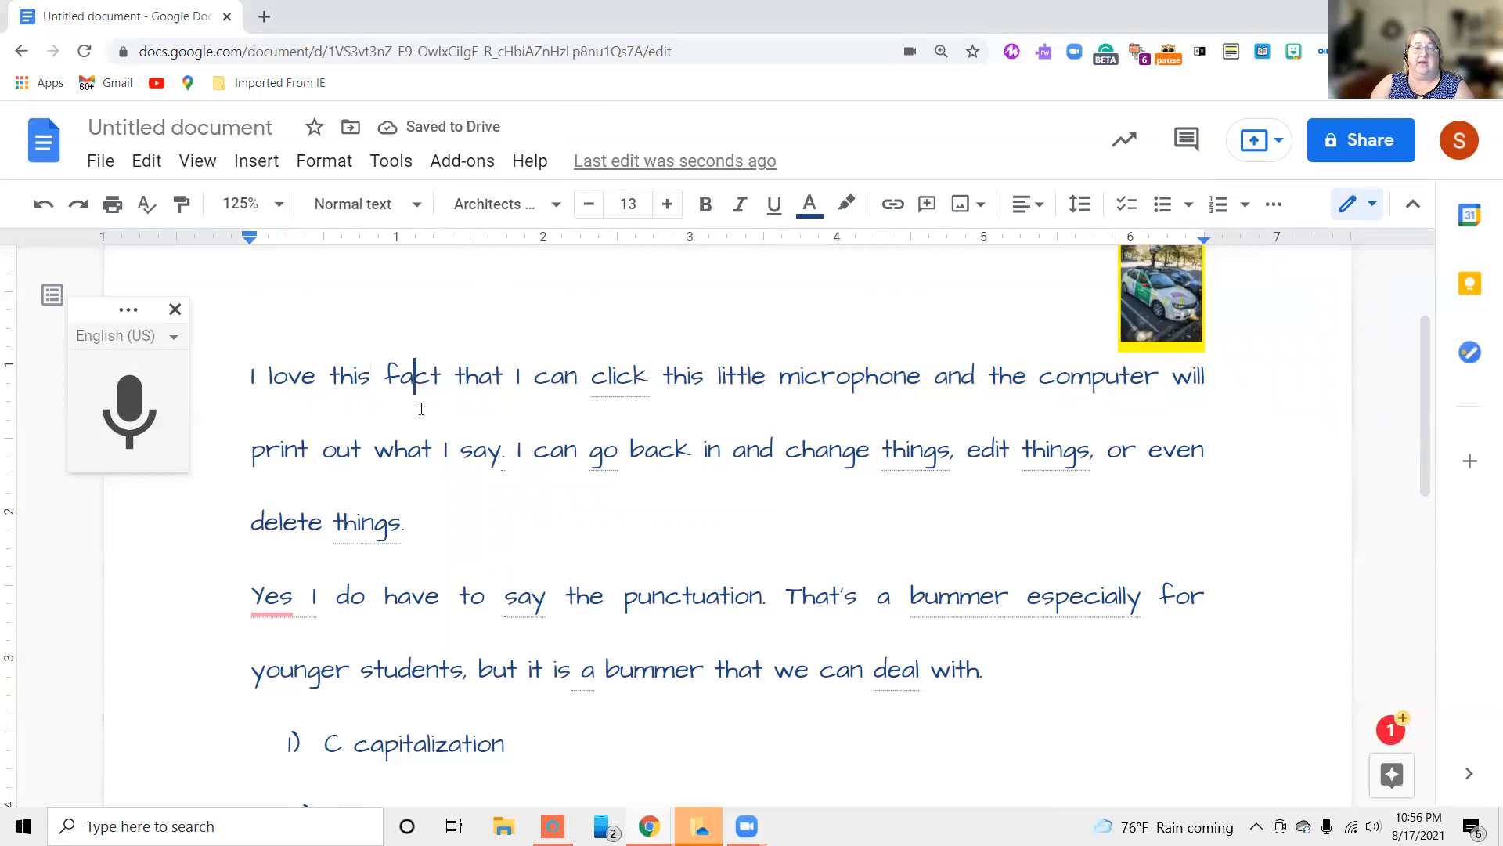
click(401, 458)
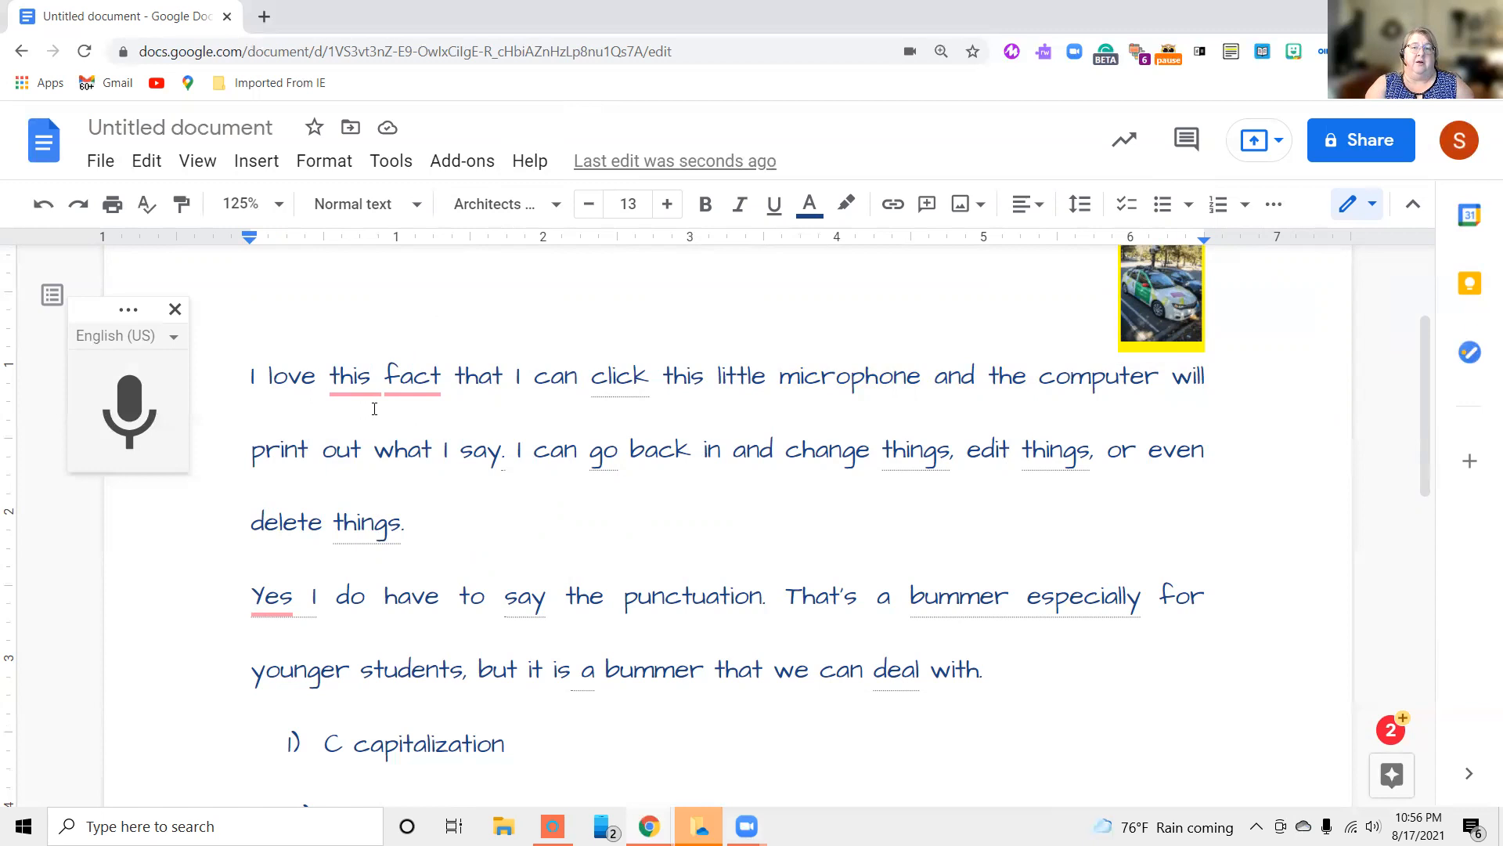
Accept the Grammarly corrections "the fact" in the first sentence and "Yes," at the start of the second paragraph
mouse_move(381, 375)
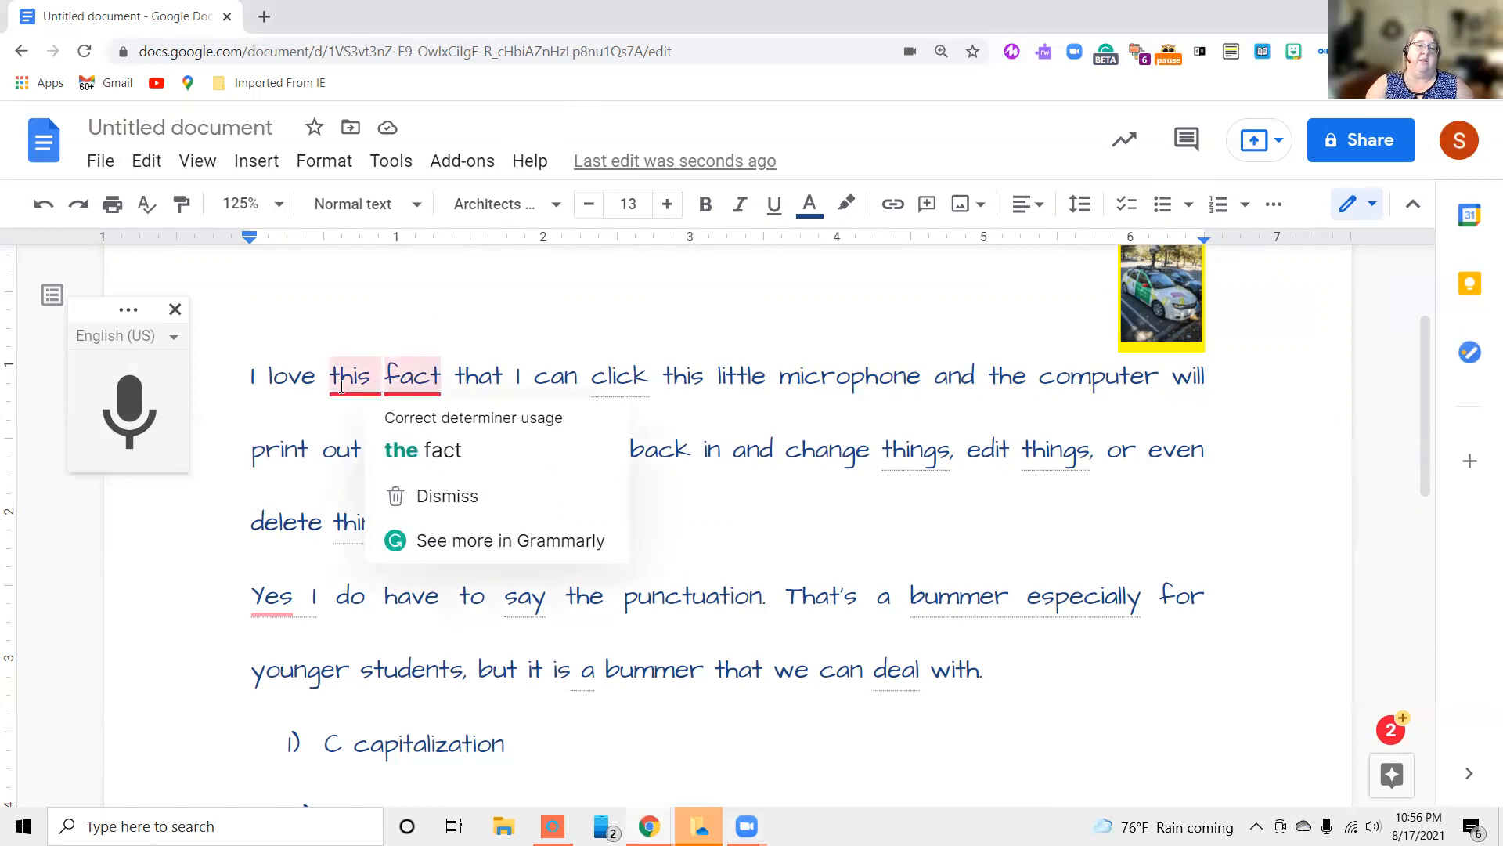
click(394, 451)
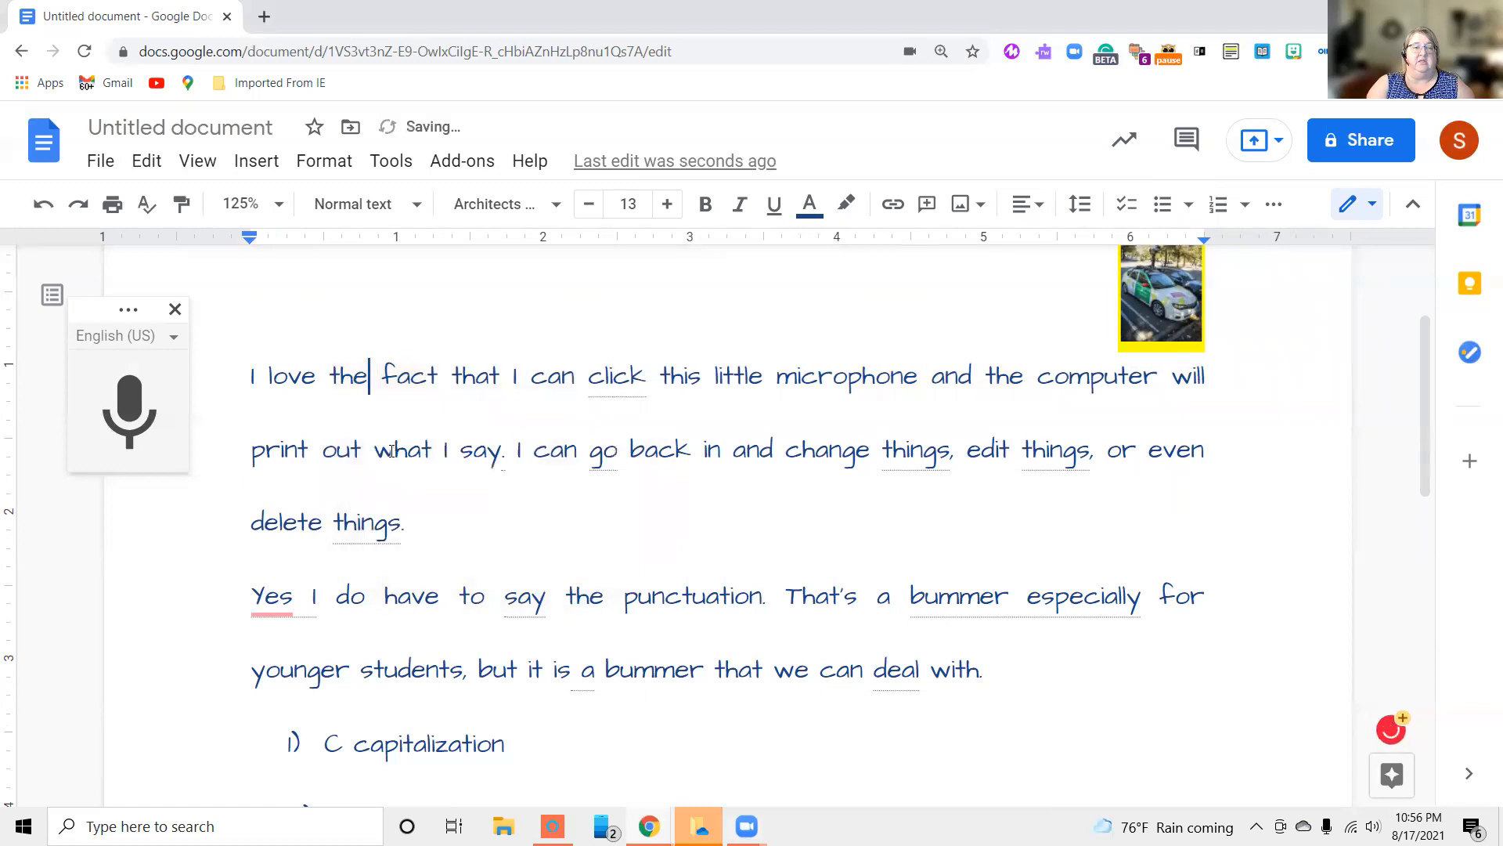
mouse_move(276, 603)
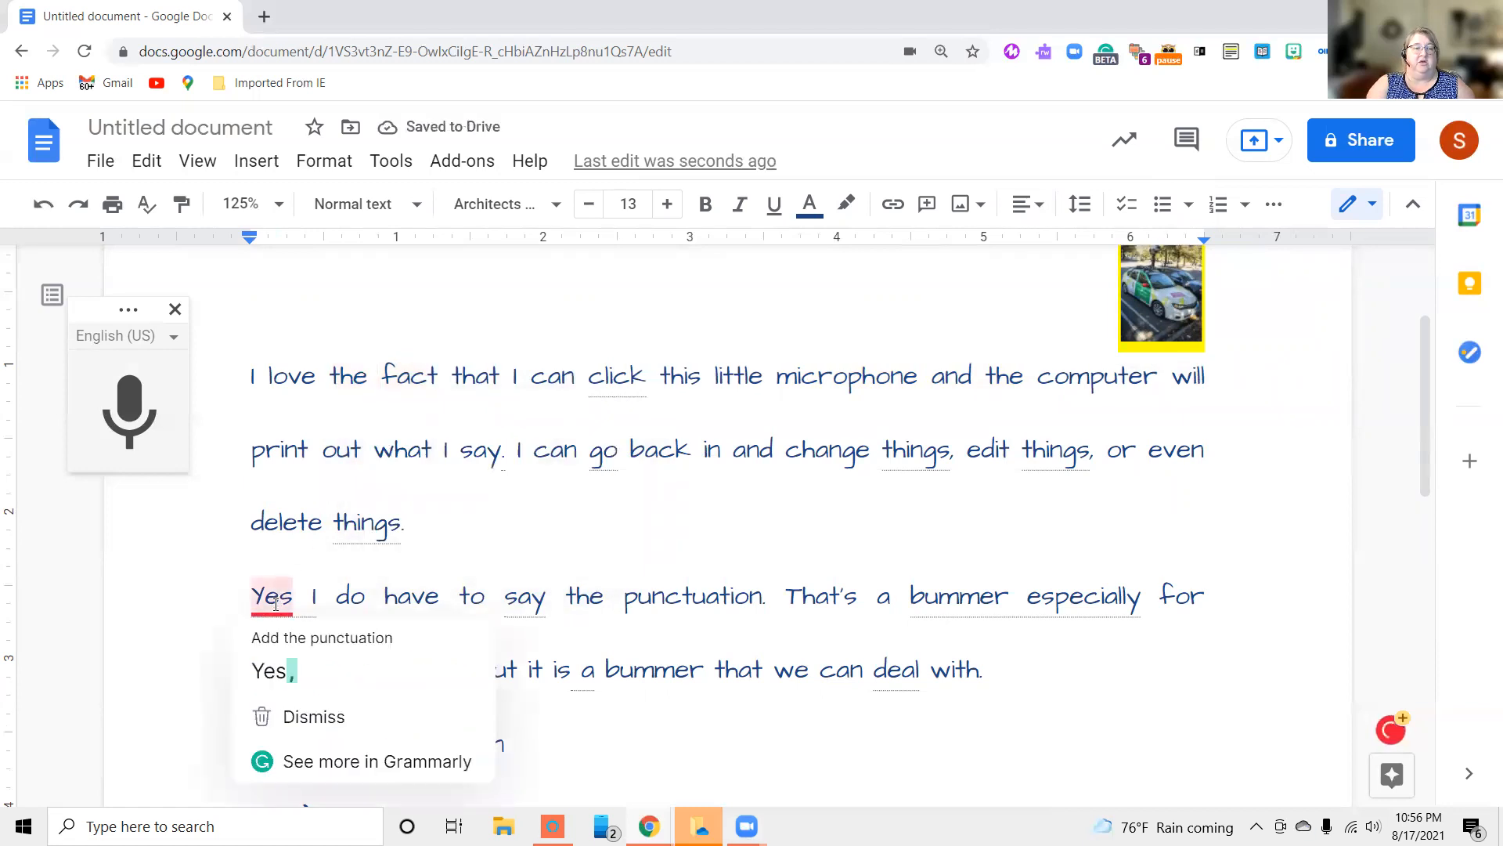
click(266, 673)
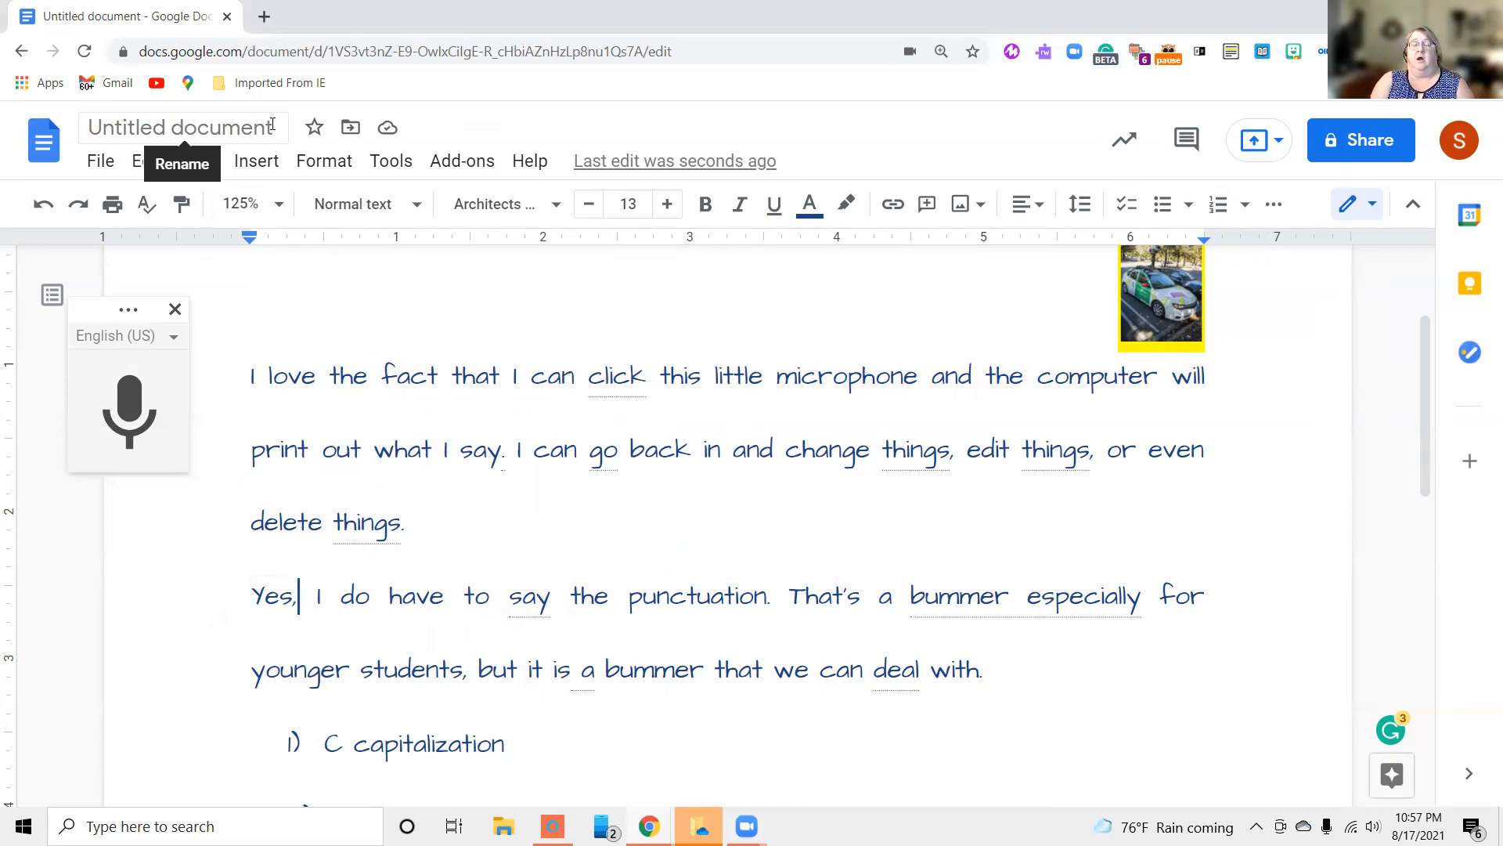
Rename the document "Google Docs Video", replacing the title suggested from its first sentence
click(272, 127)
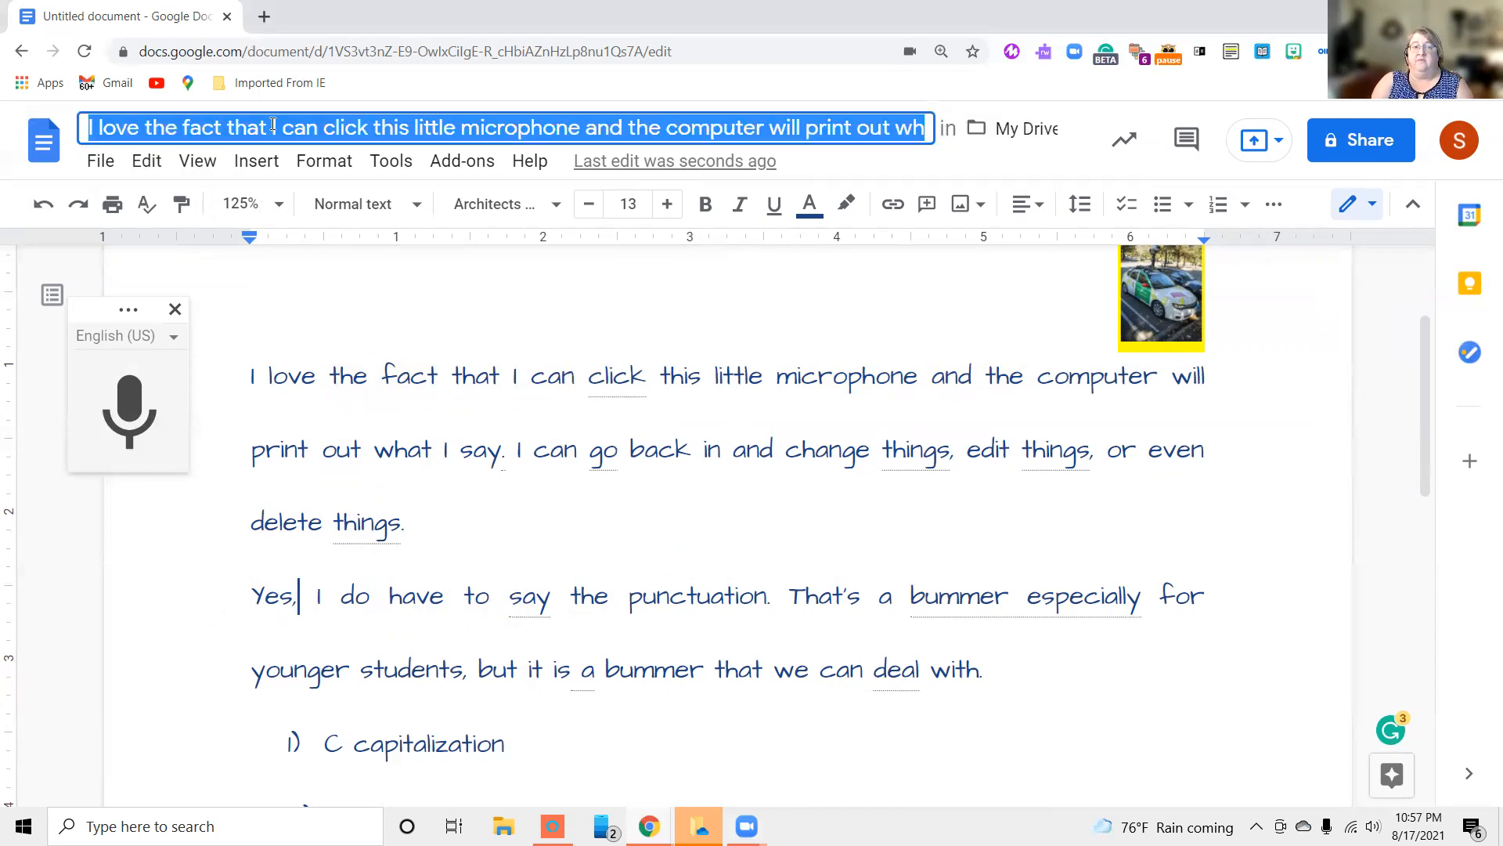
click(287, 302)
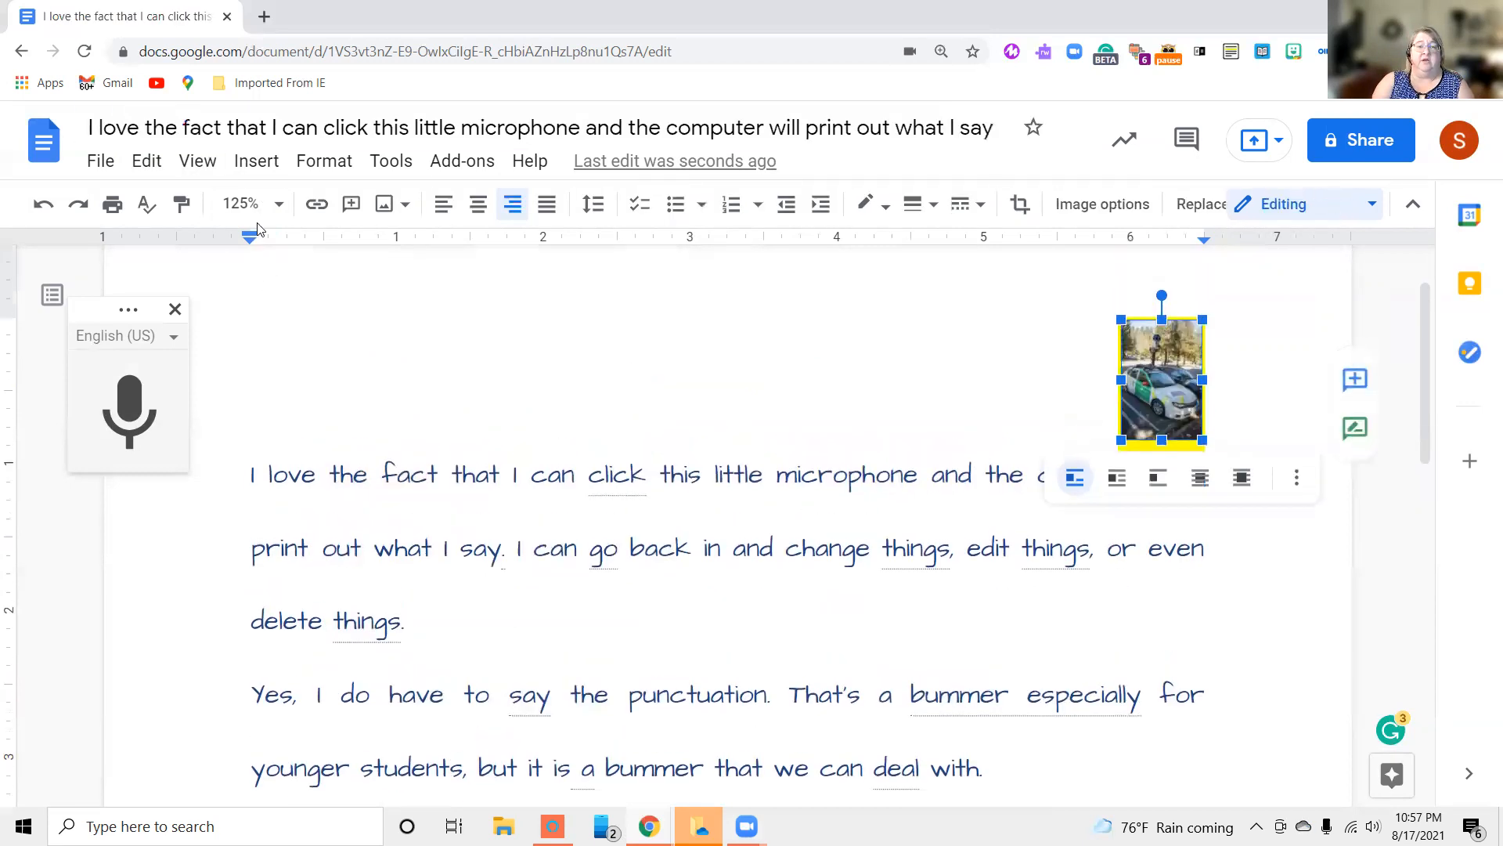
click(373, 127)
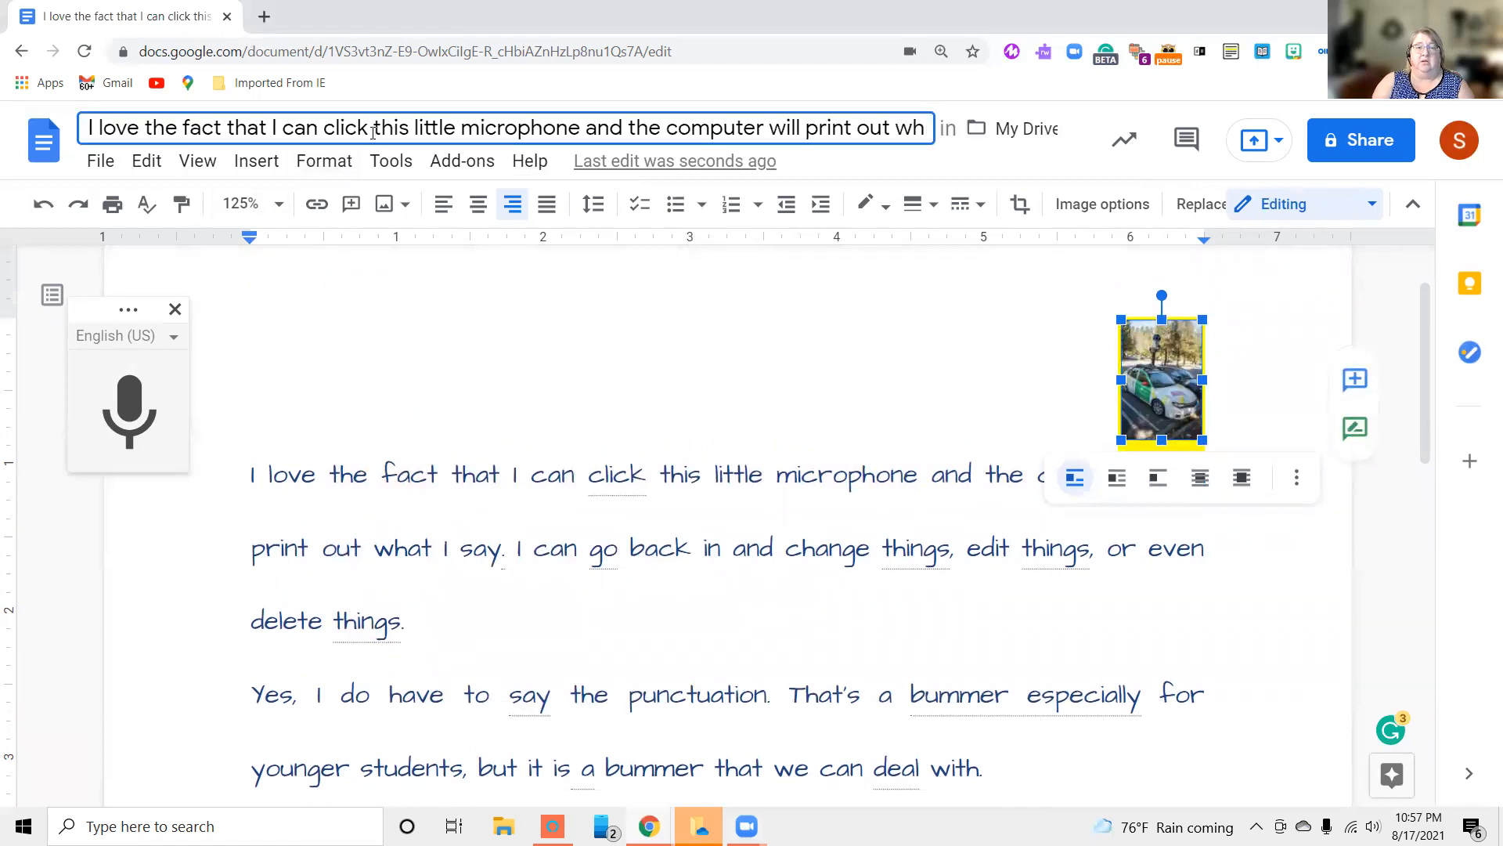
key(BackSpace)
key(BackSpace)
key(BackSpace)
key(BackSpace)
key(BackSpace)
key(BackSpace)
key(BackSpace)
key(BackSpace)
key(BackSpace)
key(BackSpace)
key(BackSpace)
key(BackSpace)
key(BackSpace)
key(BackSpace)
key(BackSpace)
key(BackSpace)
key(BackSpace)
key(BackSpace)
key(BackSpace)
key(BackSpace)
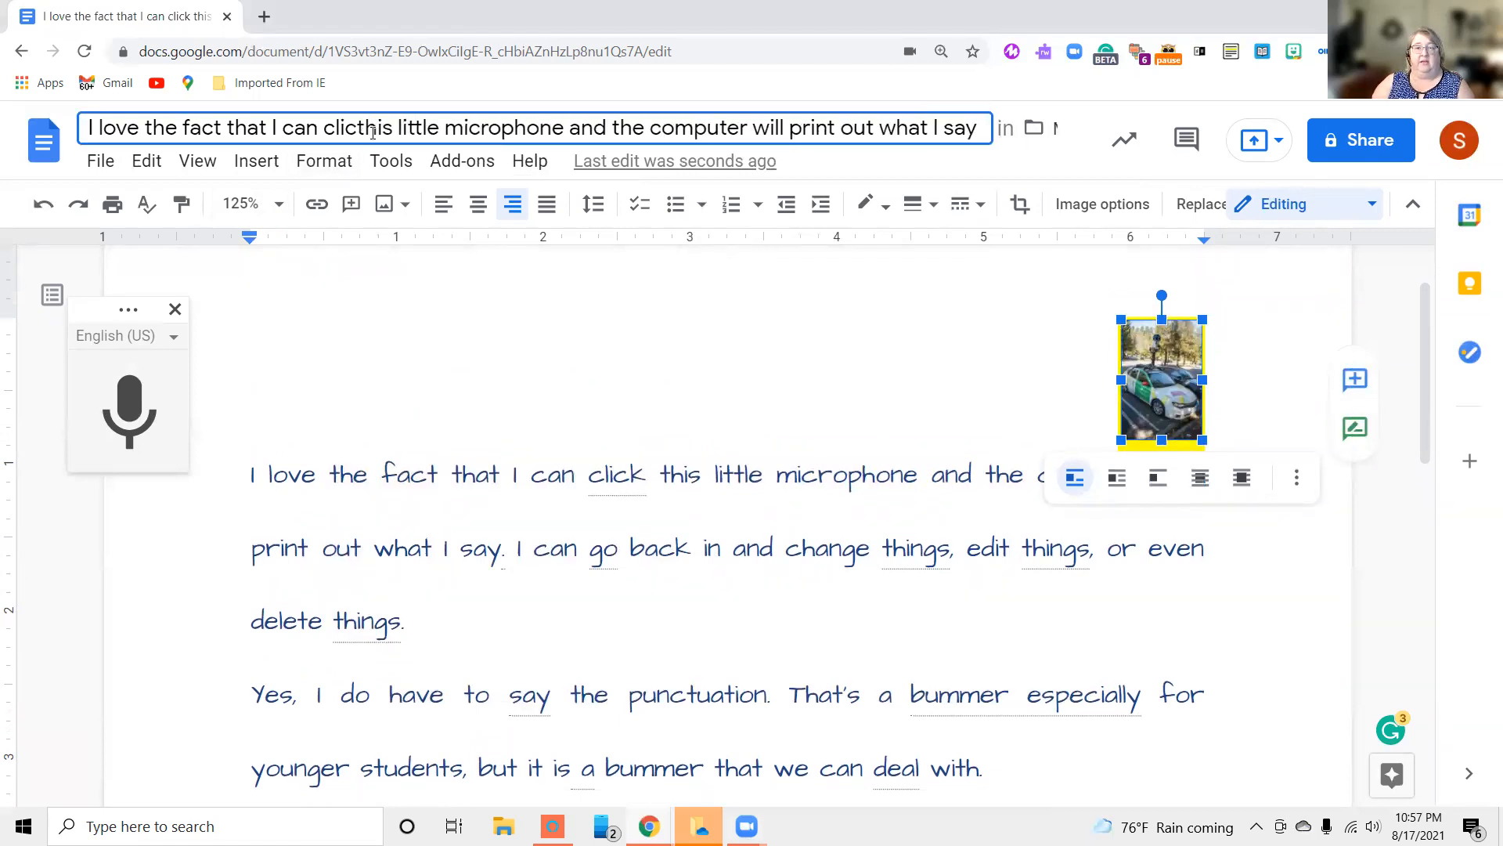
key(BackSpace)
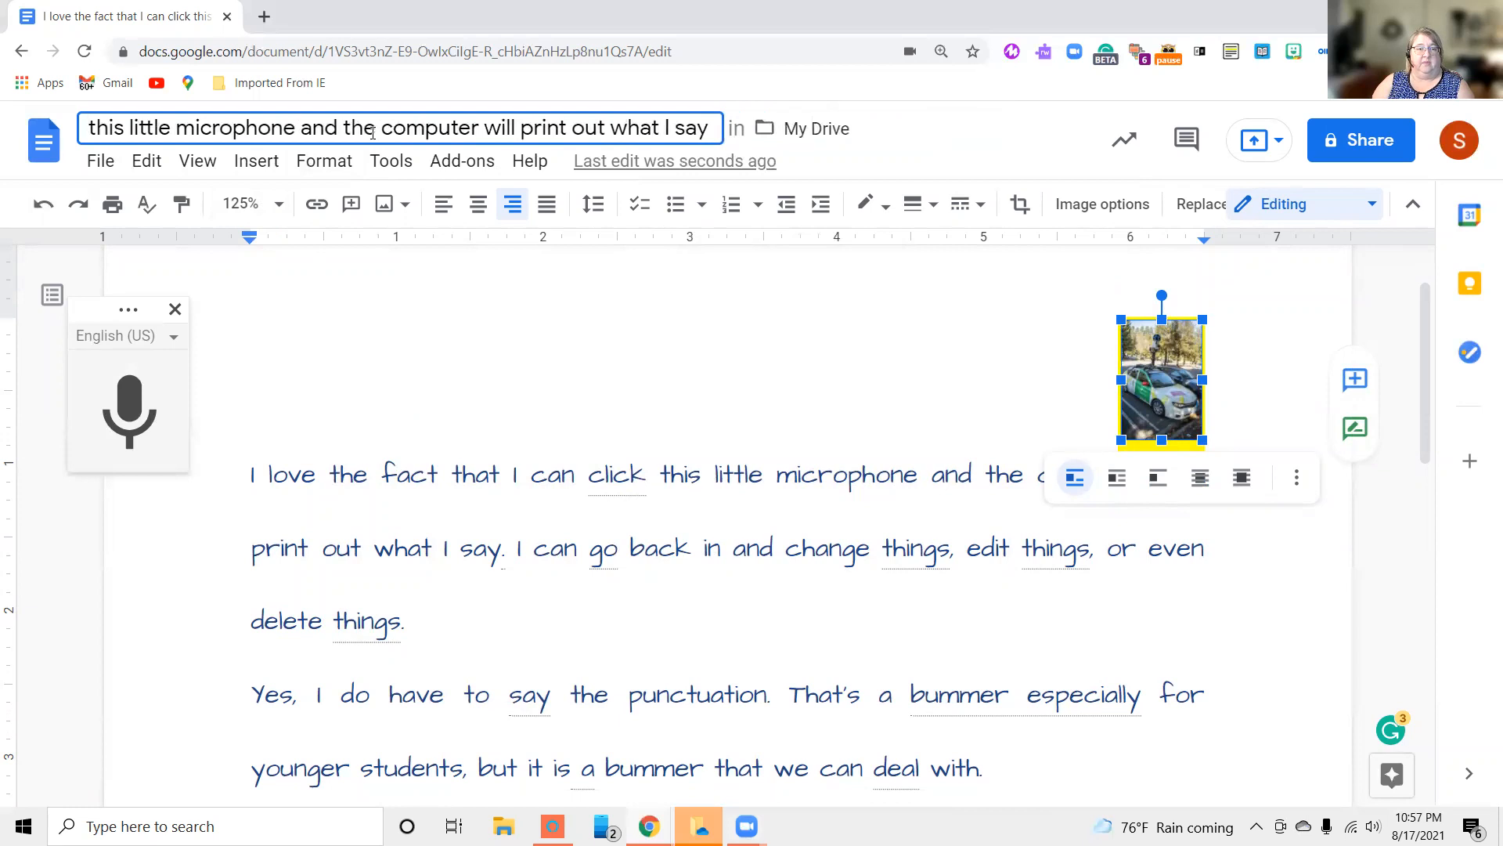
drag(714, 126, 77, 131)
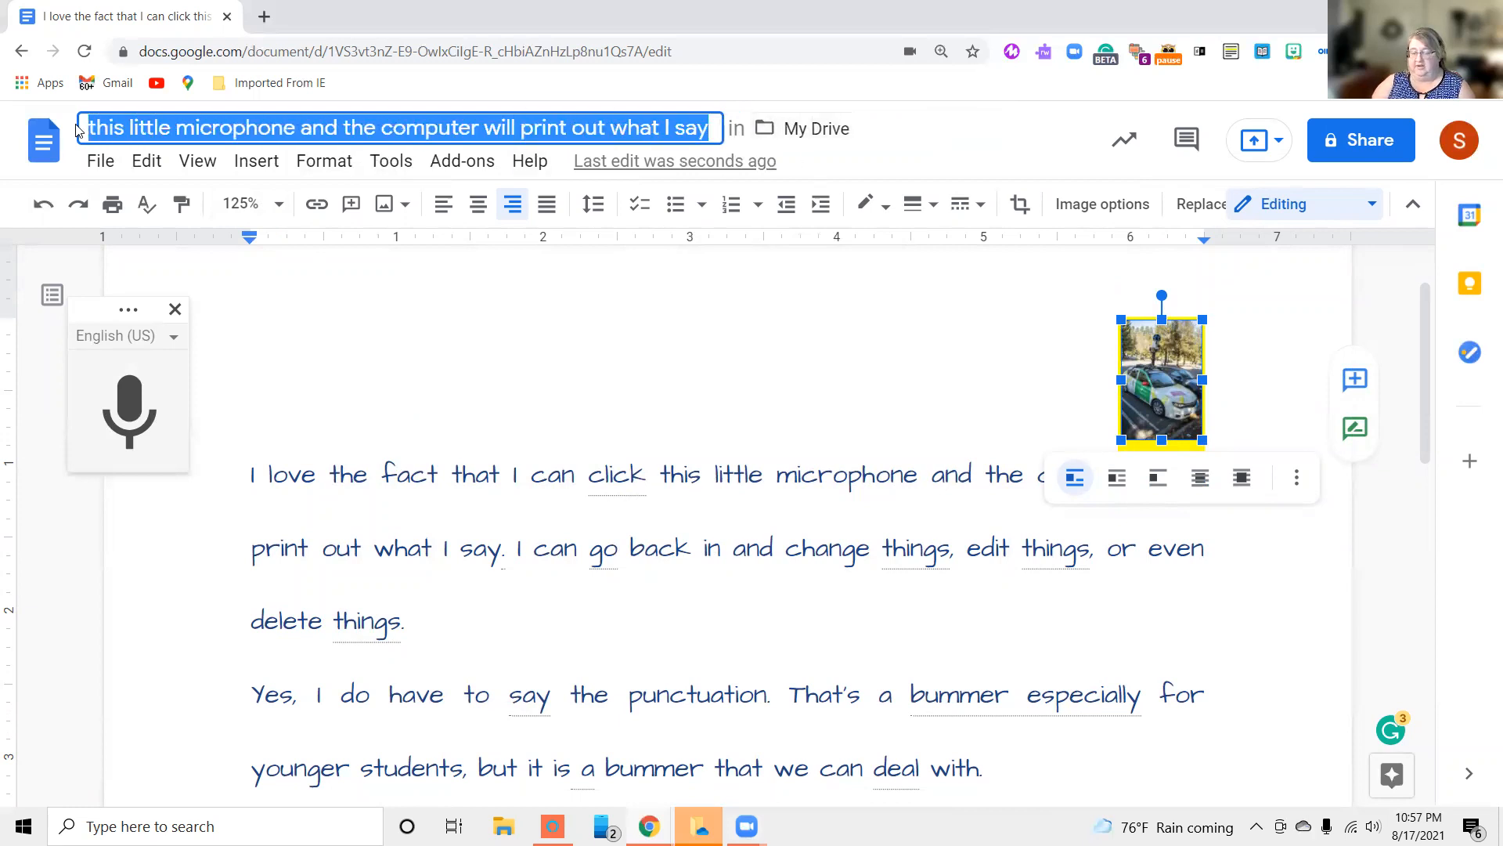
key(BackSpace)
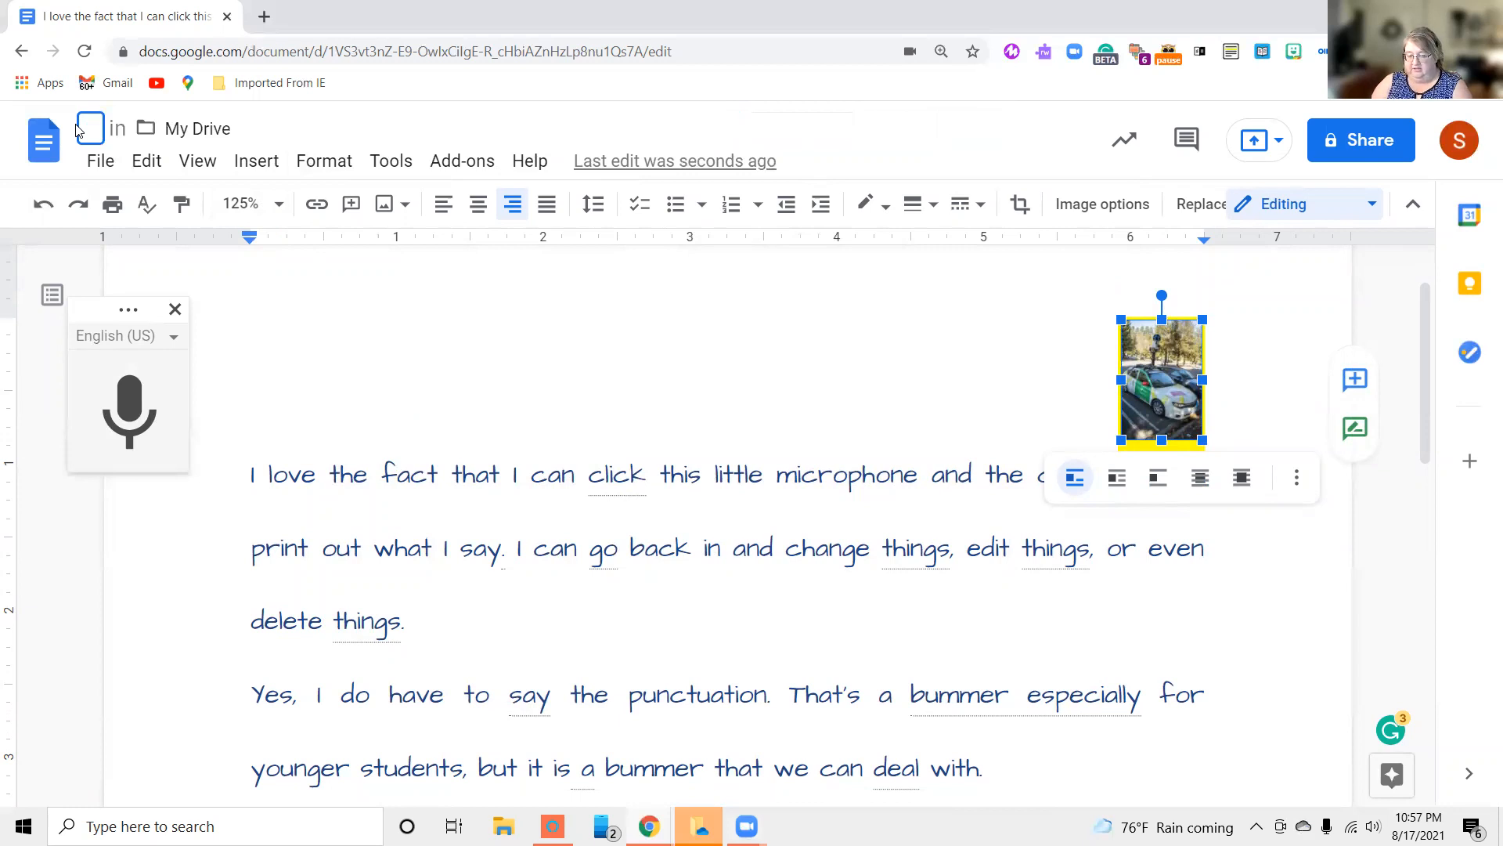
text(Go)
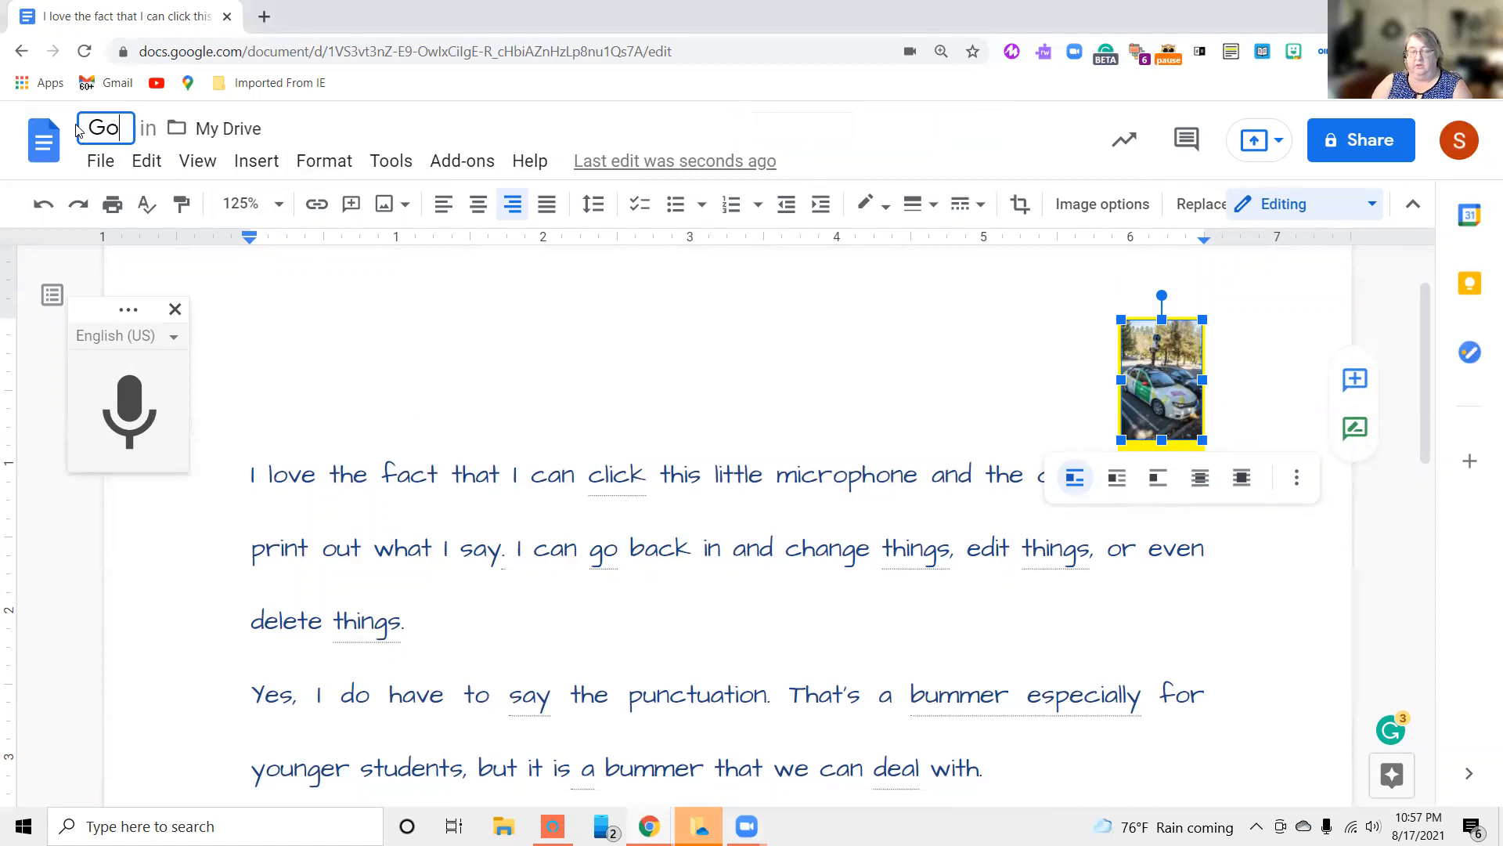
text(ogle Docs)
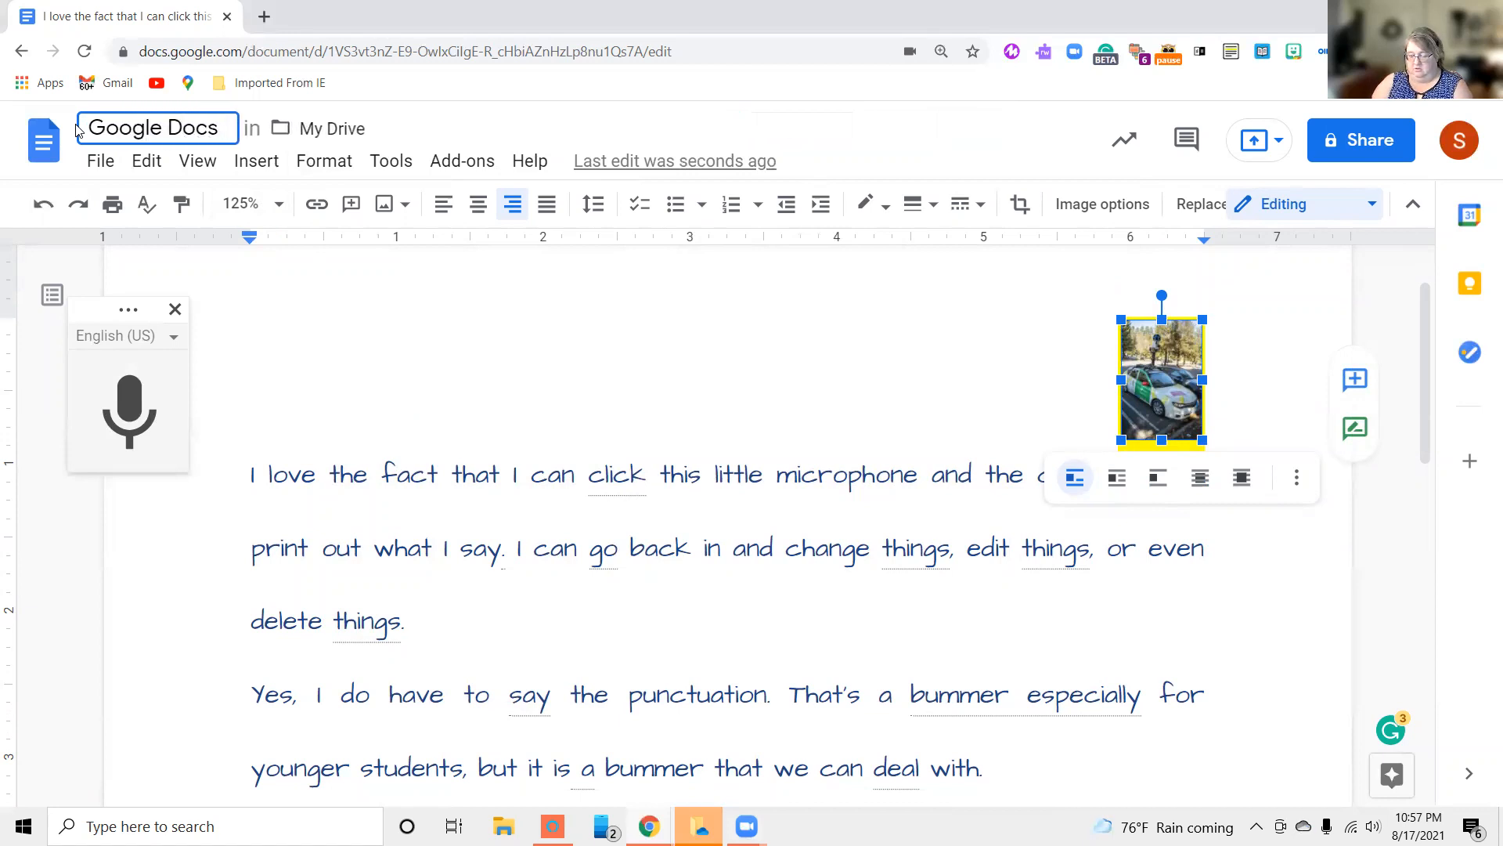
text( Video)
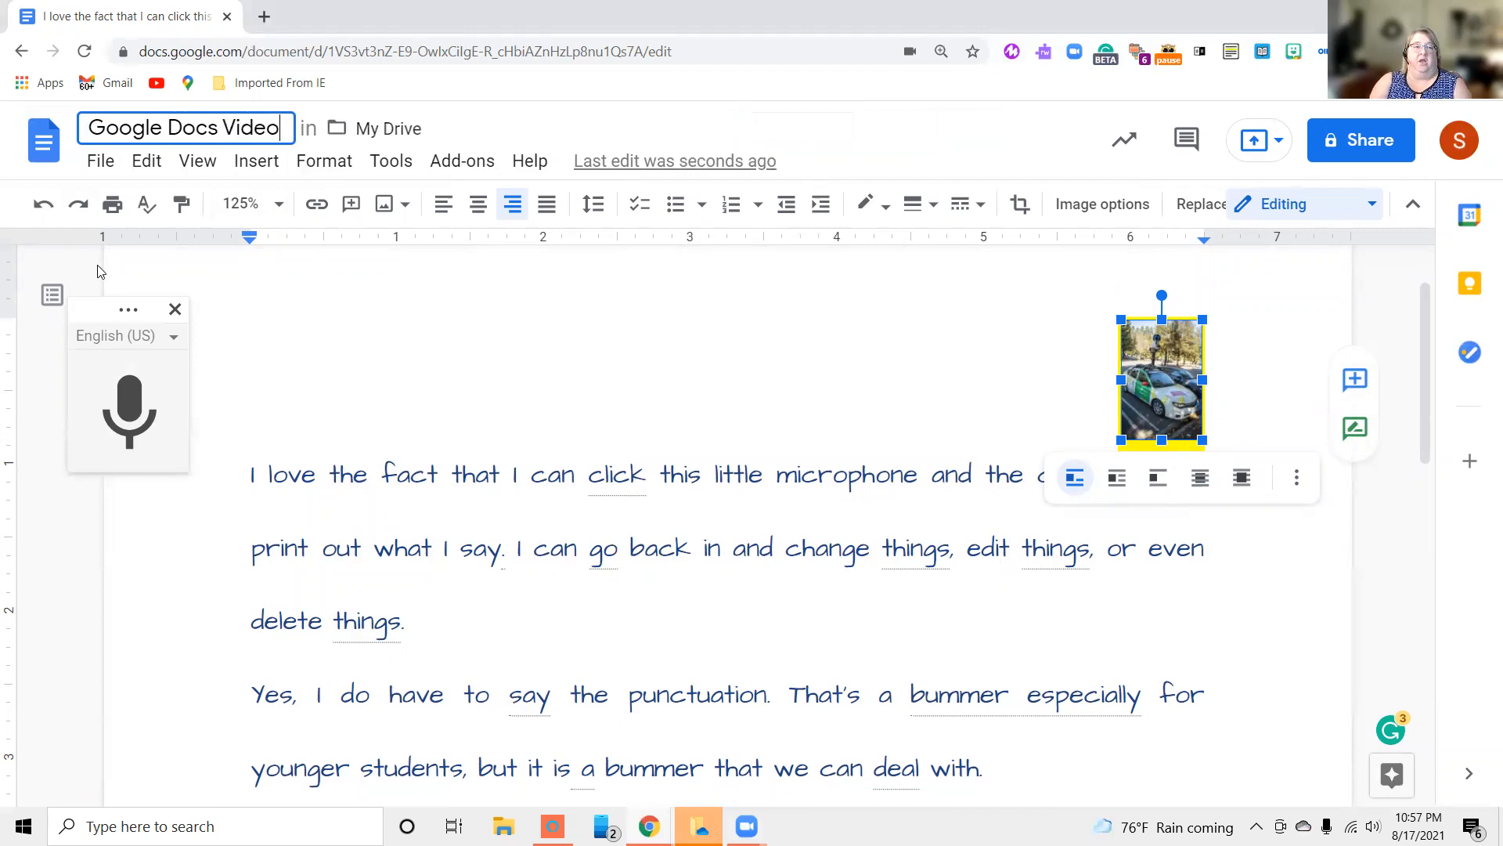
key(Return)
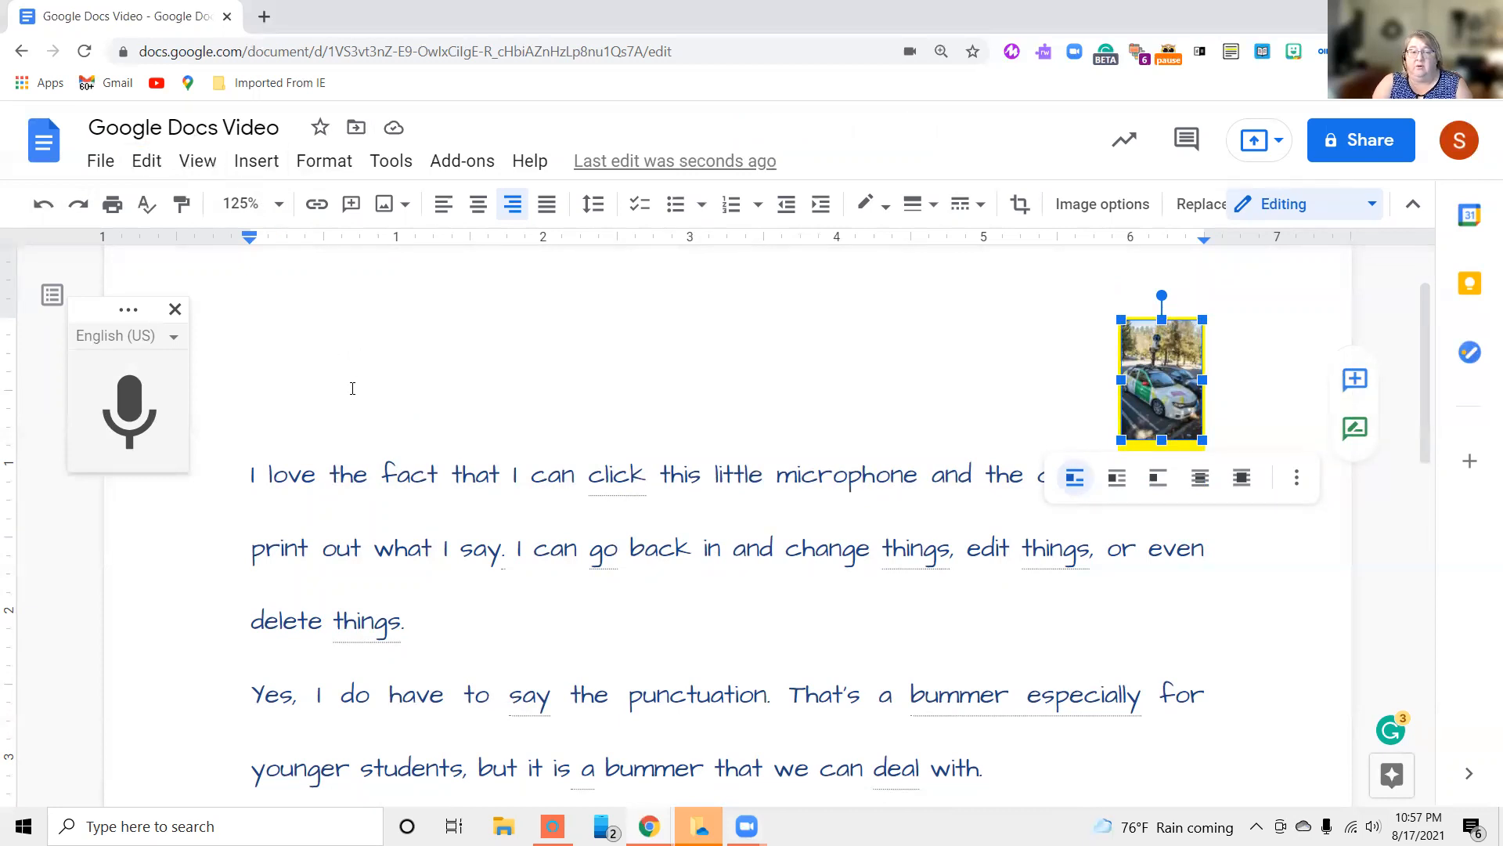
click(355, 474)
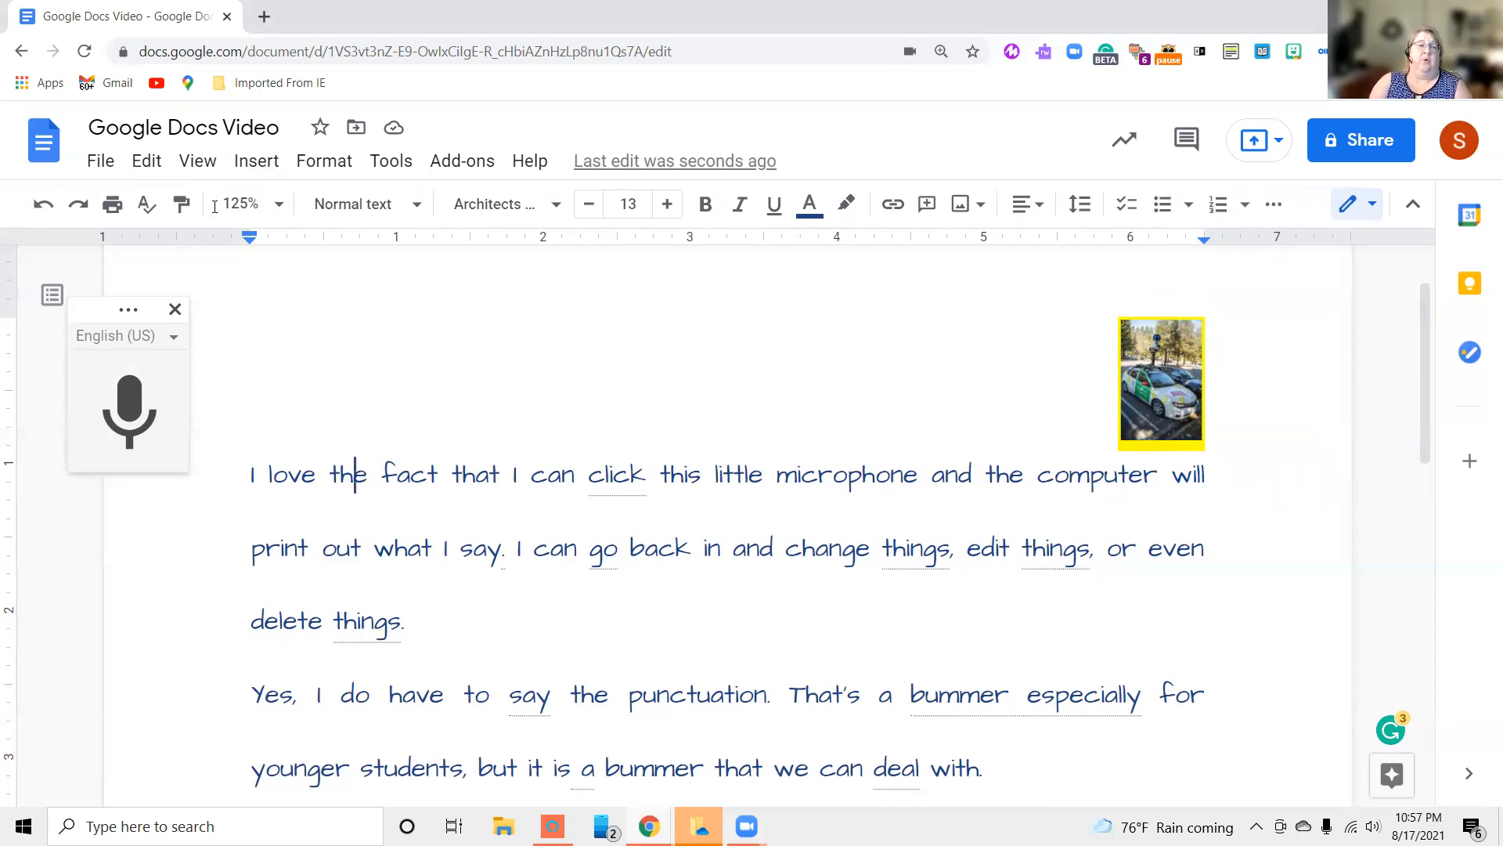
Check which Google account is signed in and close the account details
click(200, 131)
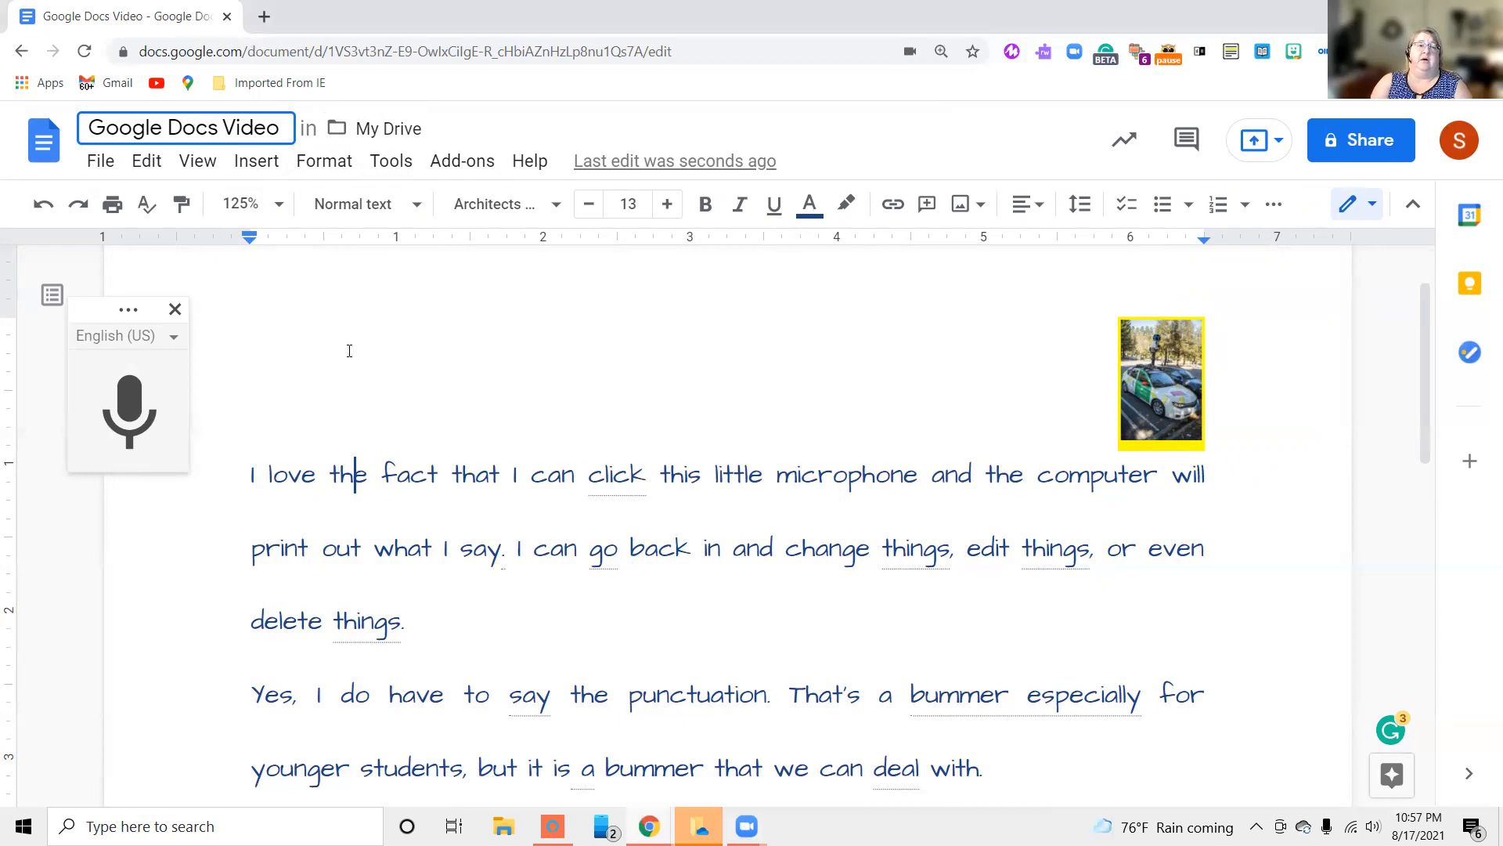
click(1459, 143)
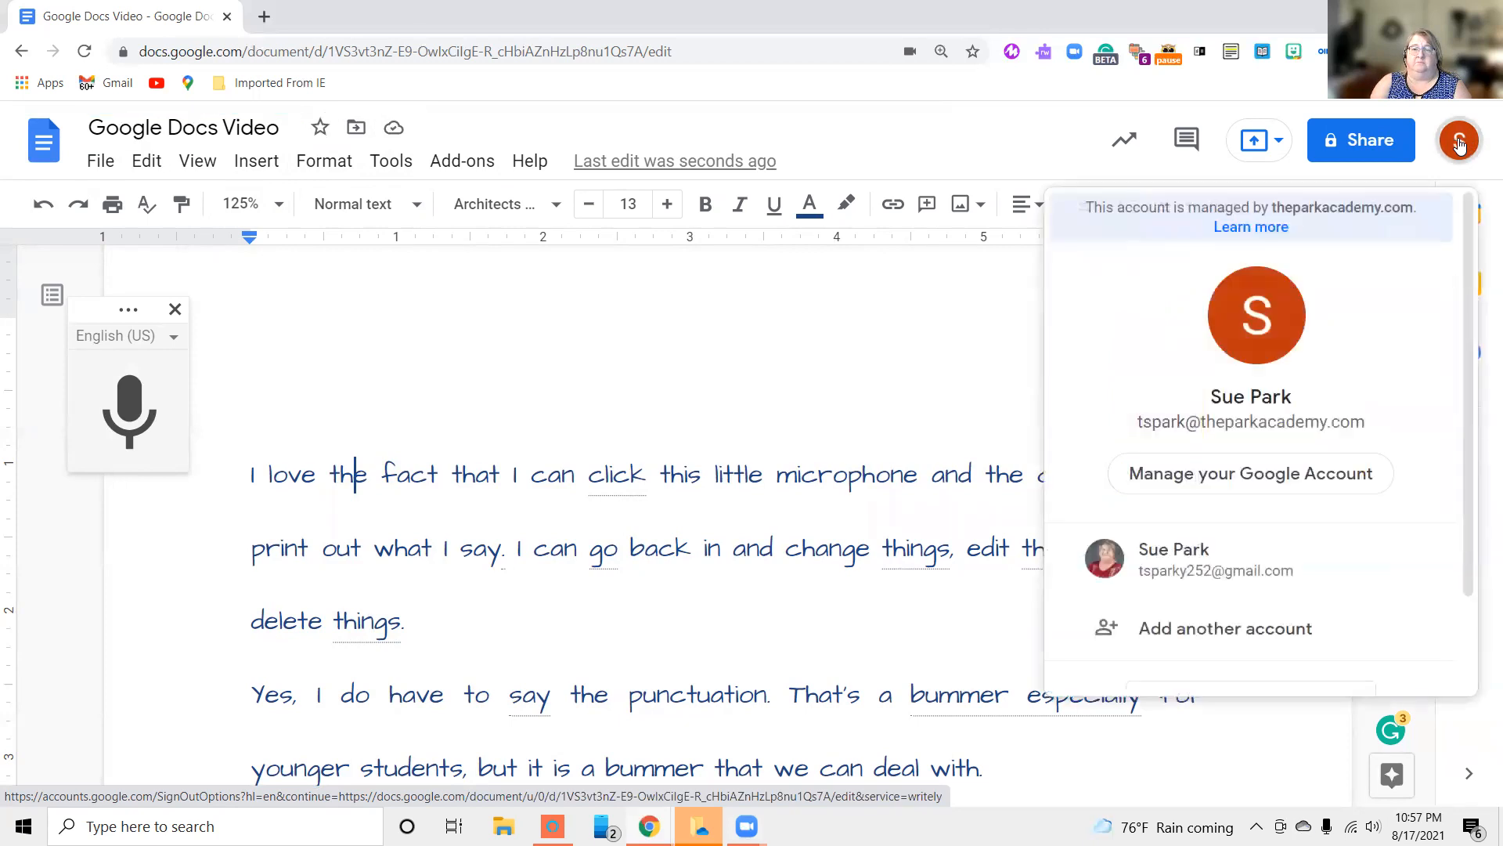
click(1460, 143)
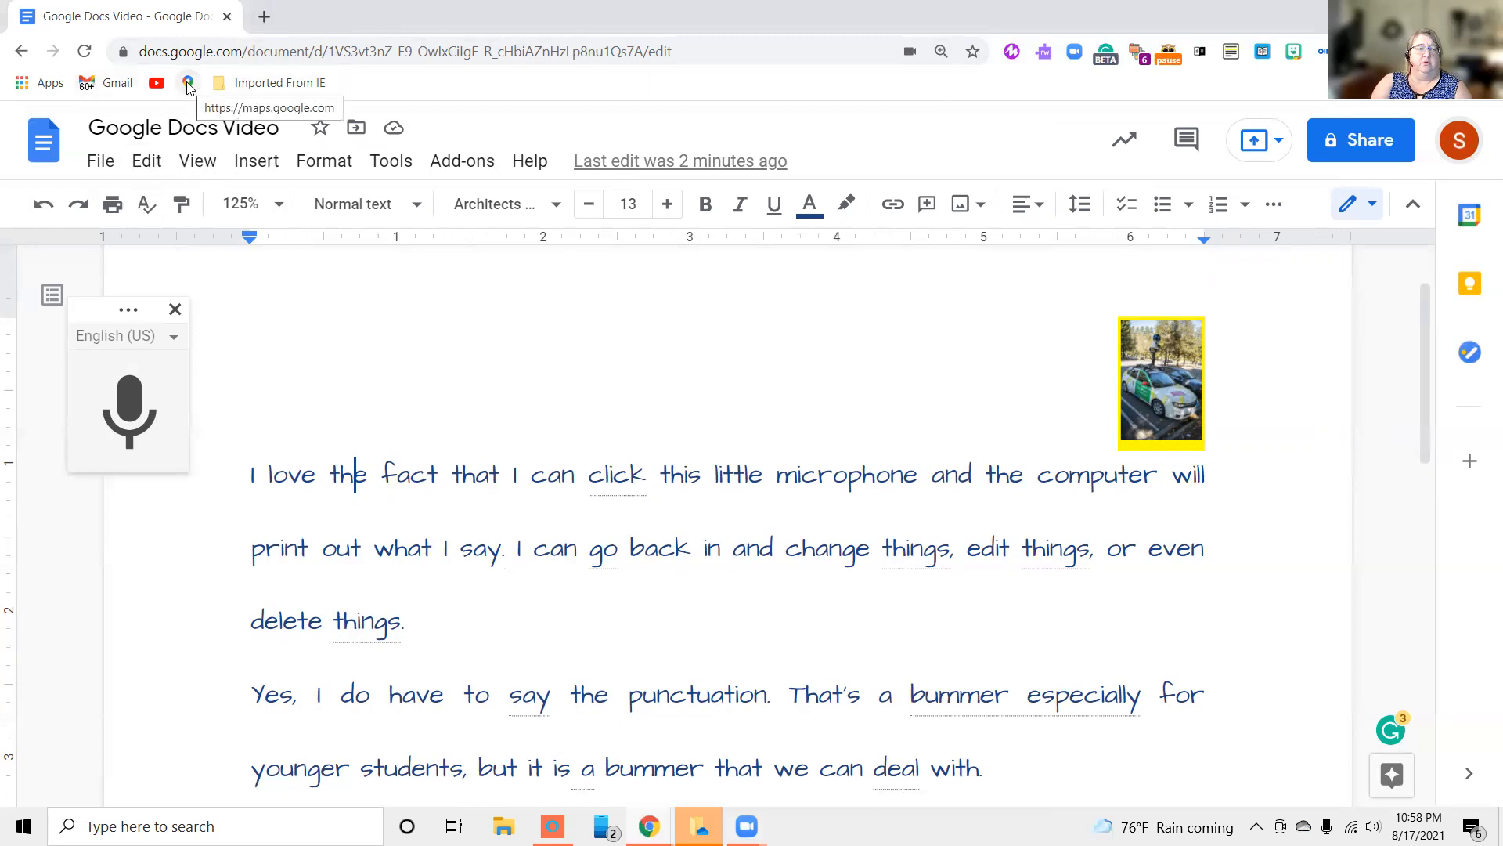
Switch from the document to Google Drive through Chrome's apps page, and open and close the "Google Docs Video" file from My Drive
click(23, 83)
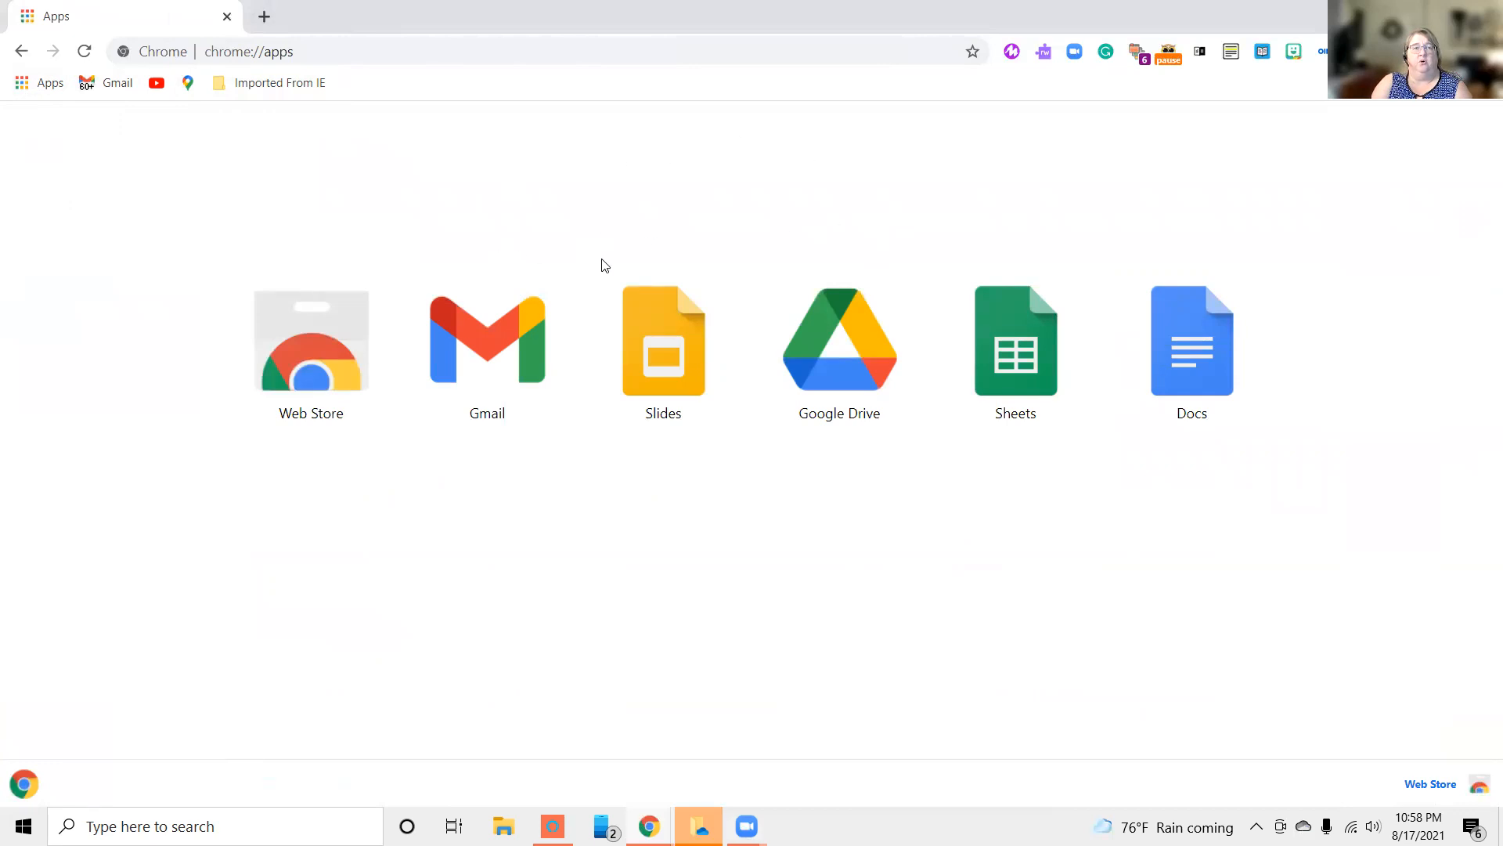
click(811, 374)
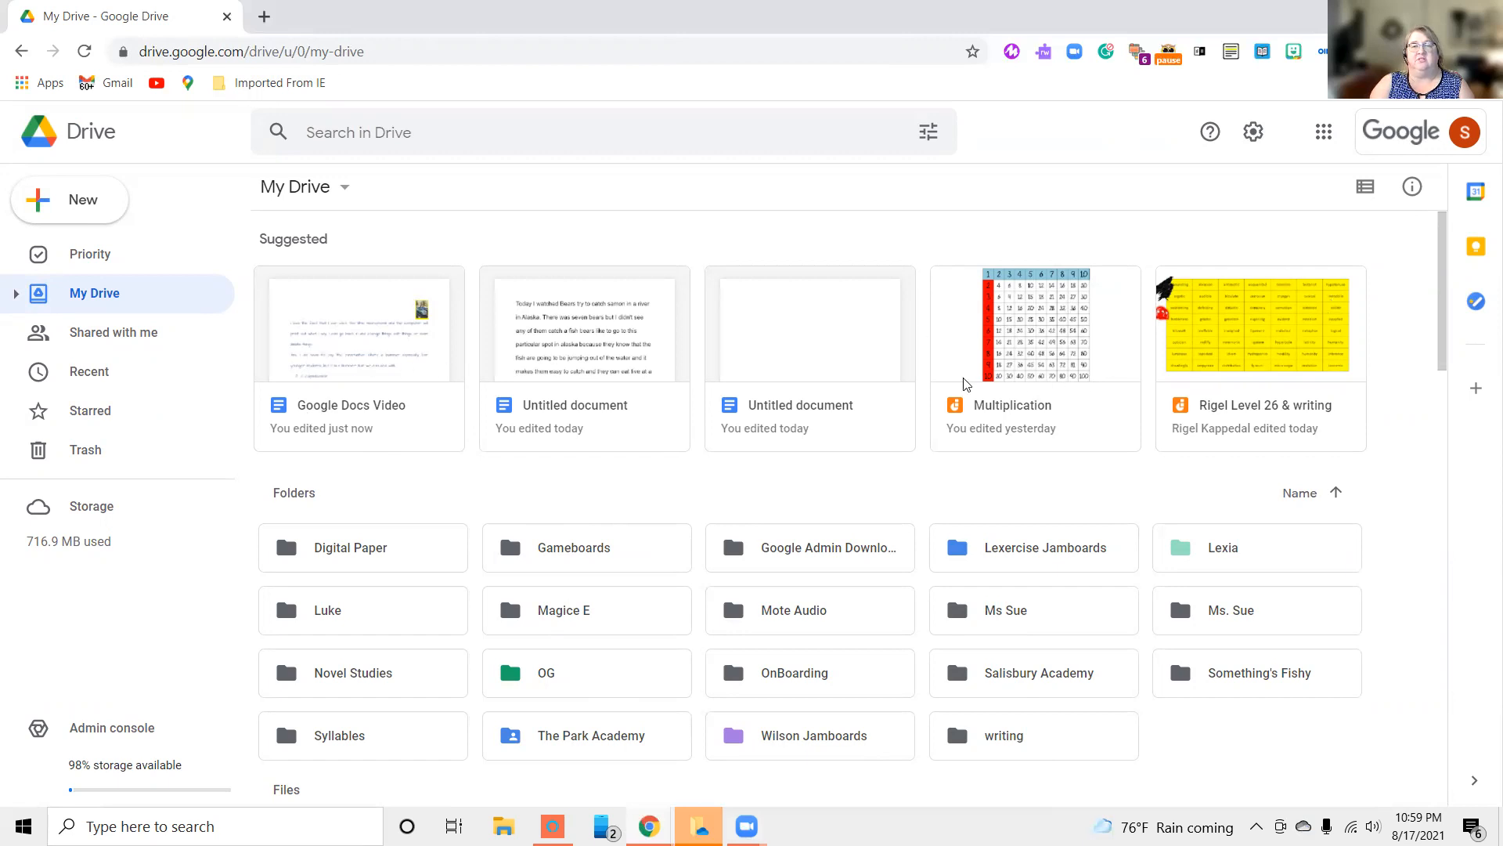
click(337, 371)
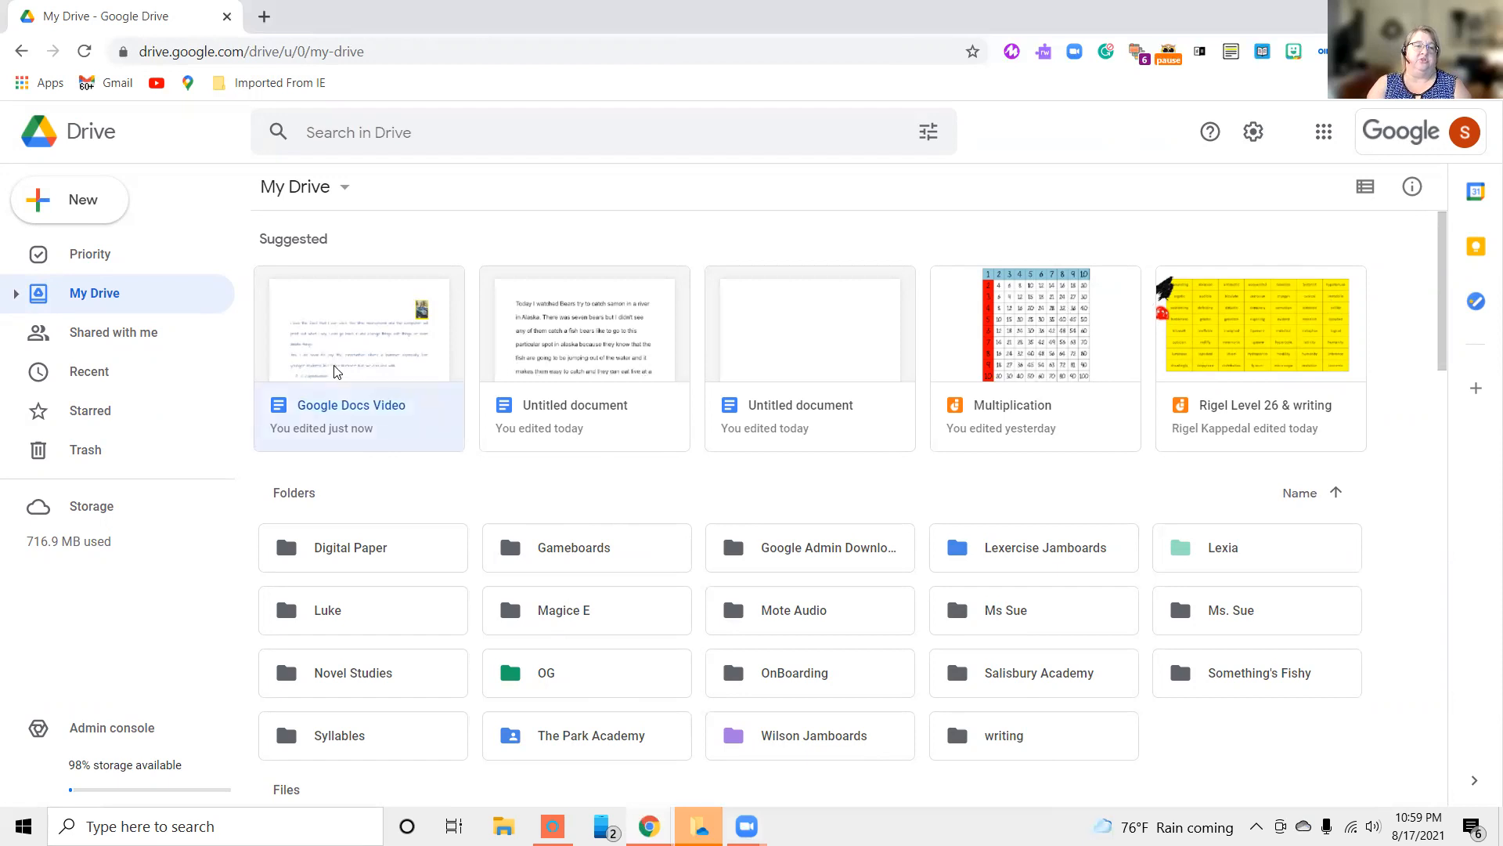
double_click(332, 412)
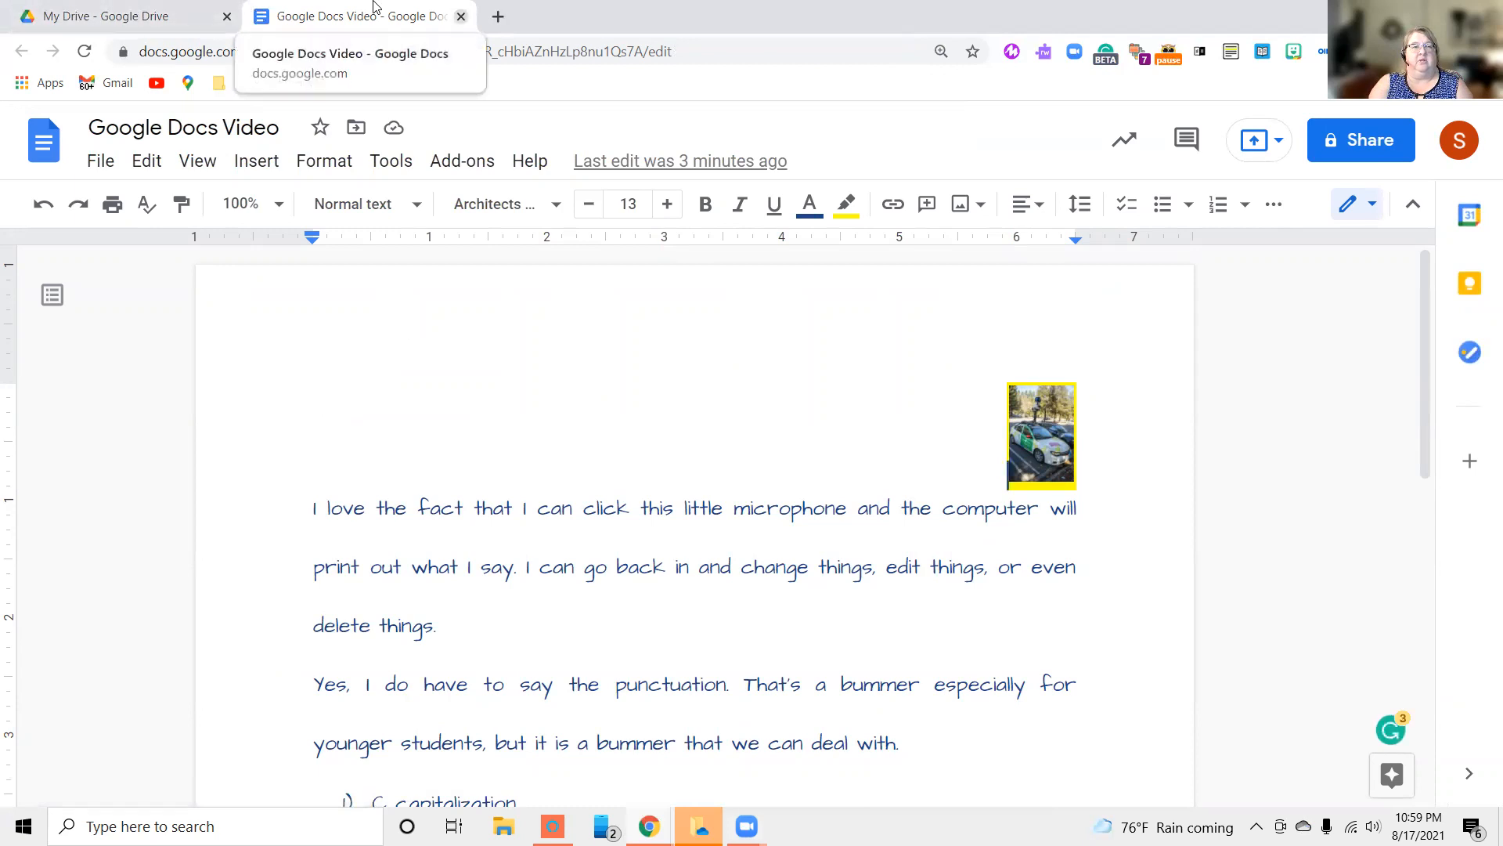
click(462, 16)
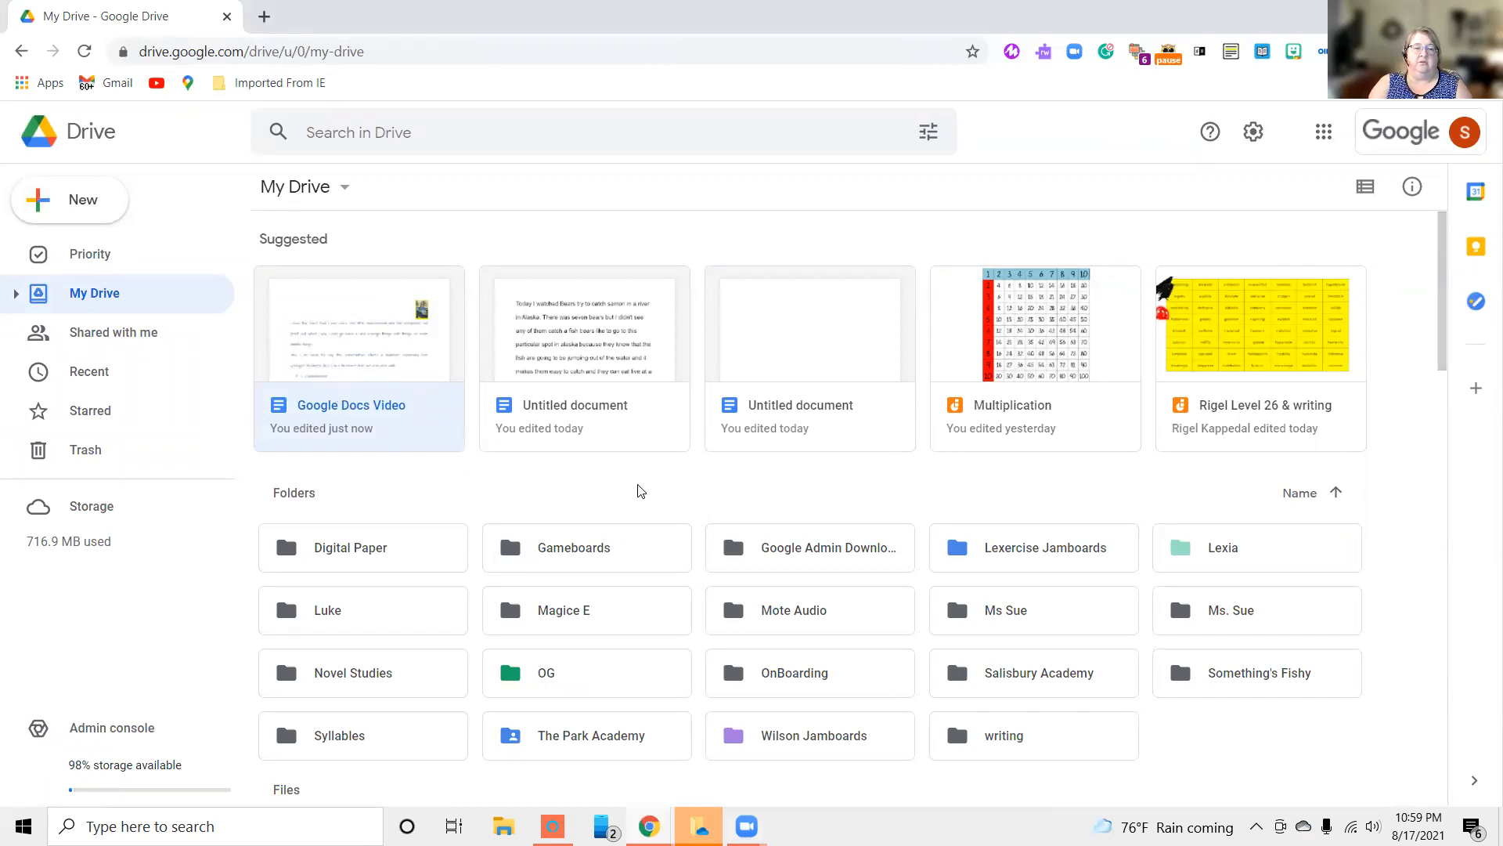
Browse the folders and files in My Drive and reopen the suggested "Google Docs Video" document
scroll(636, 478, down, 4)
scroll(636, 478, up, 4)
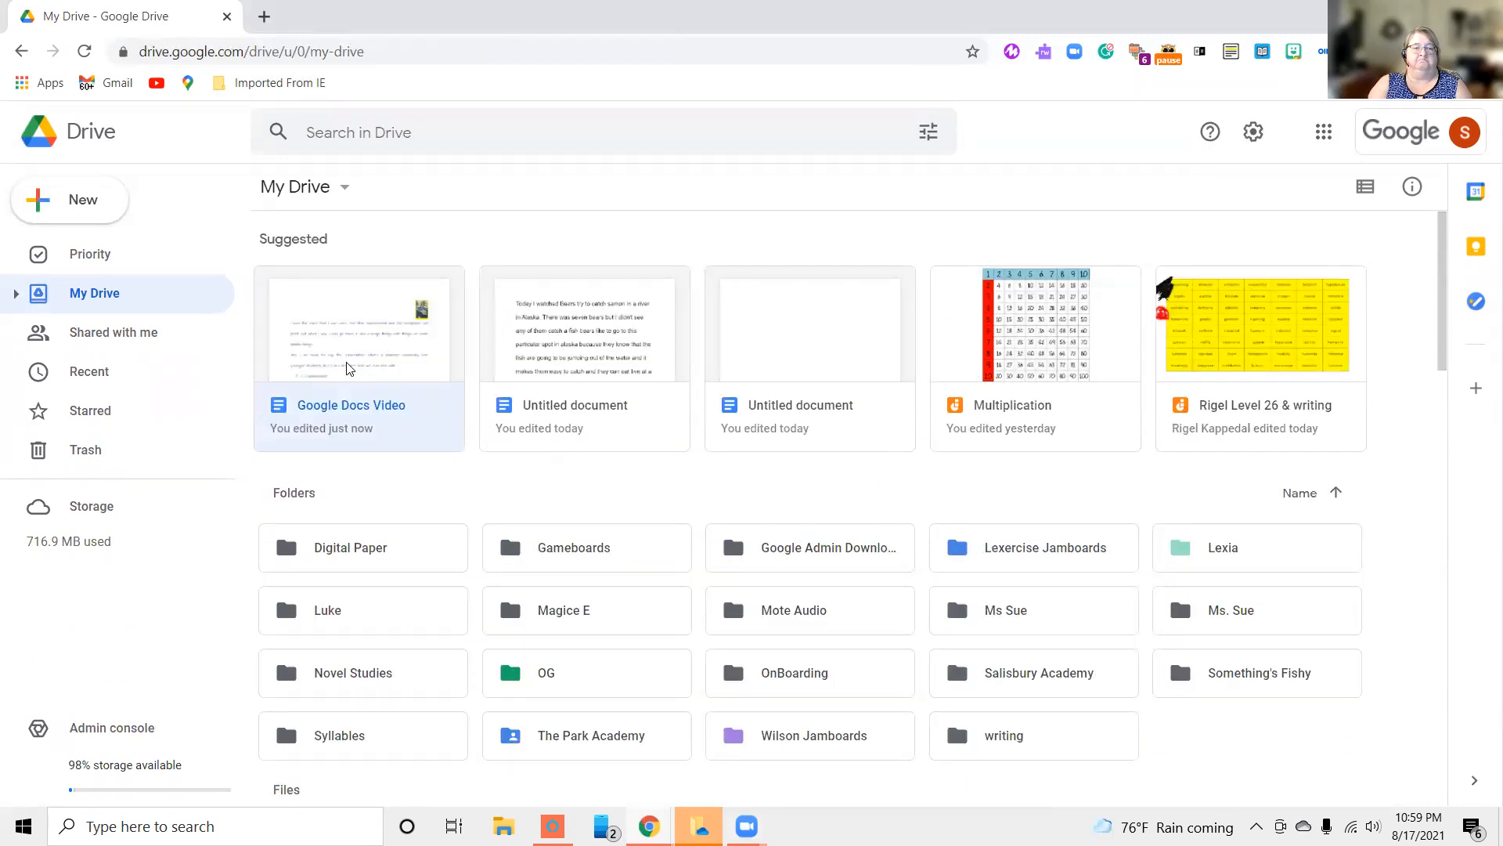
scroll(351, 372, down, 10)
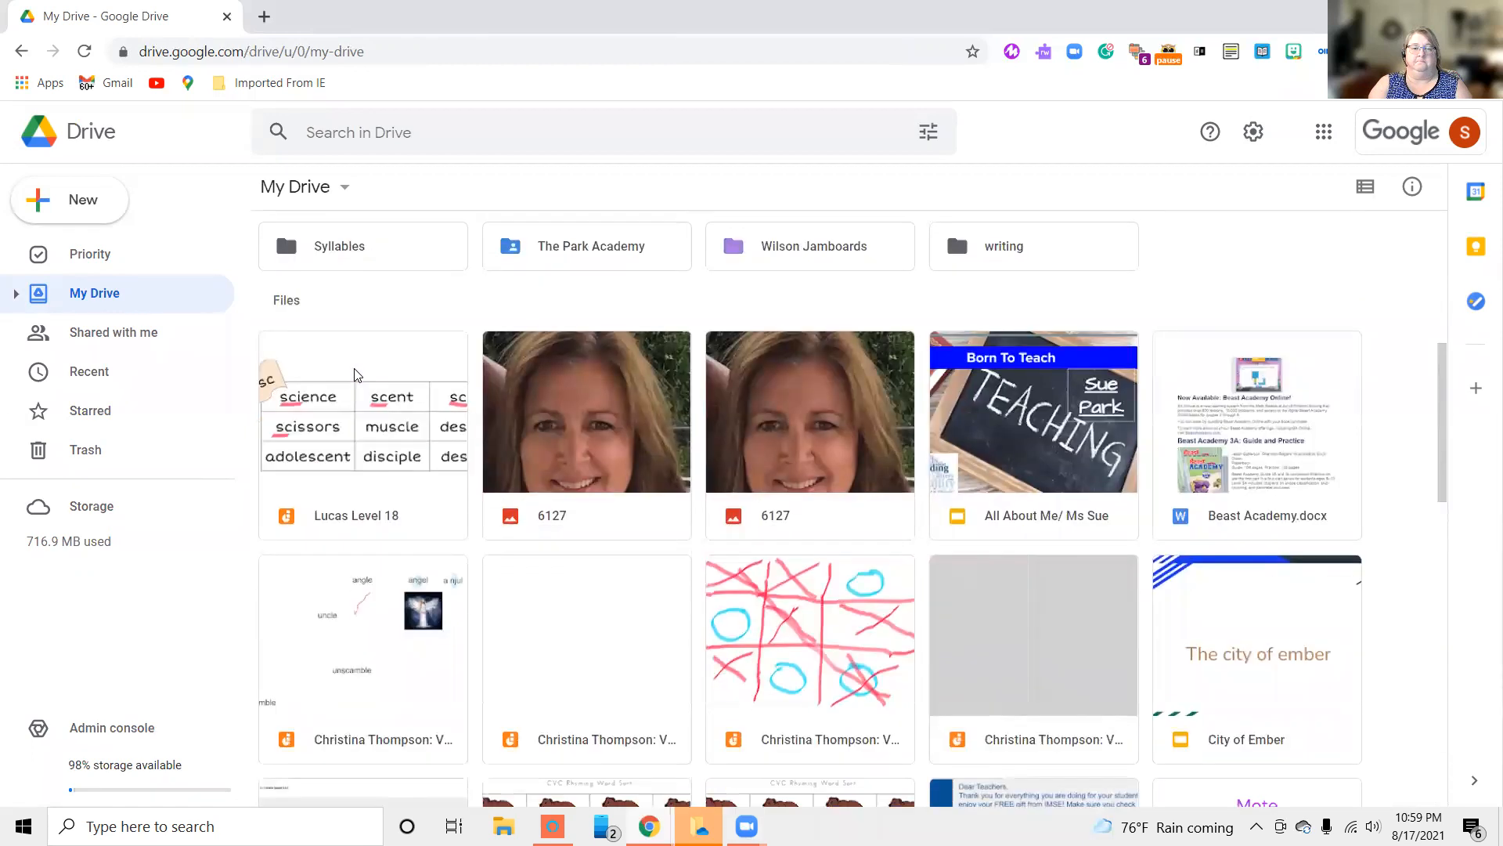
scroll(352, 374, down, 5)
scroll(352, 375, up, 10)
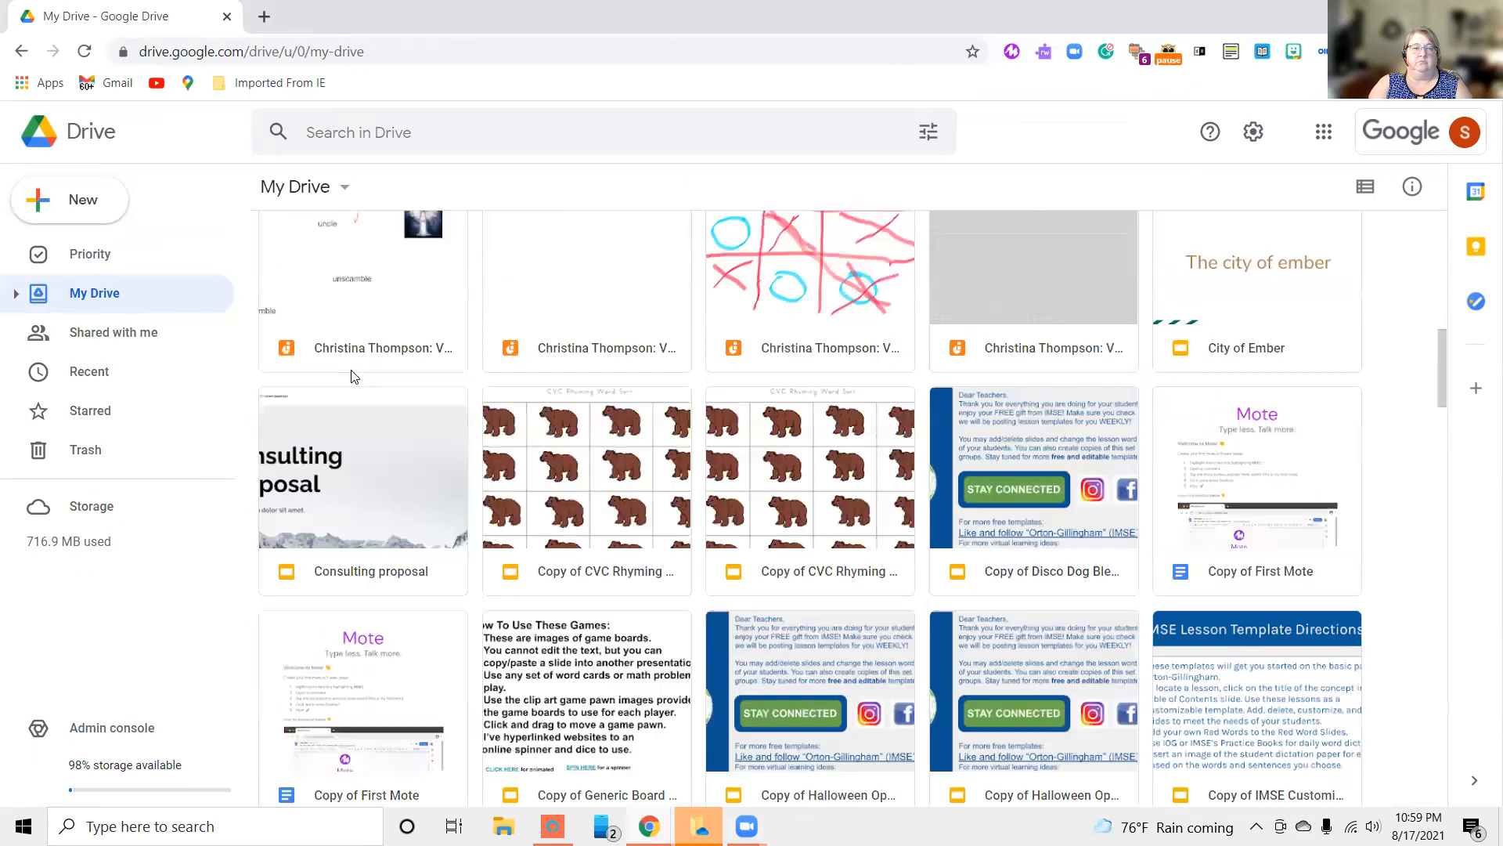
scroll(350, 375, up, 3)
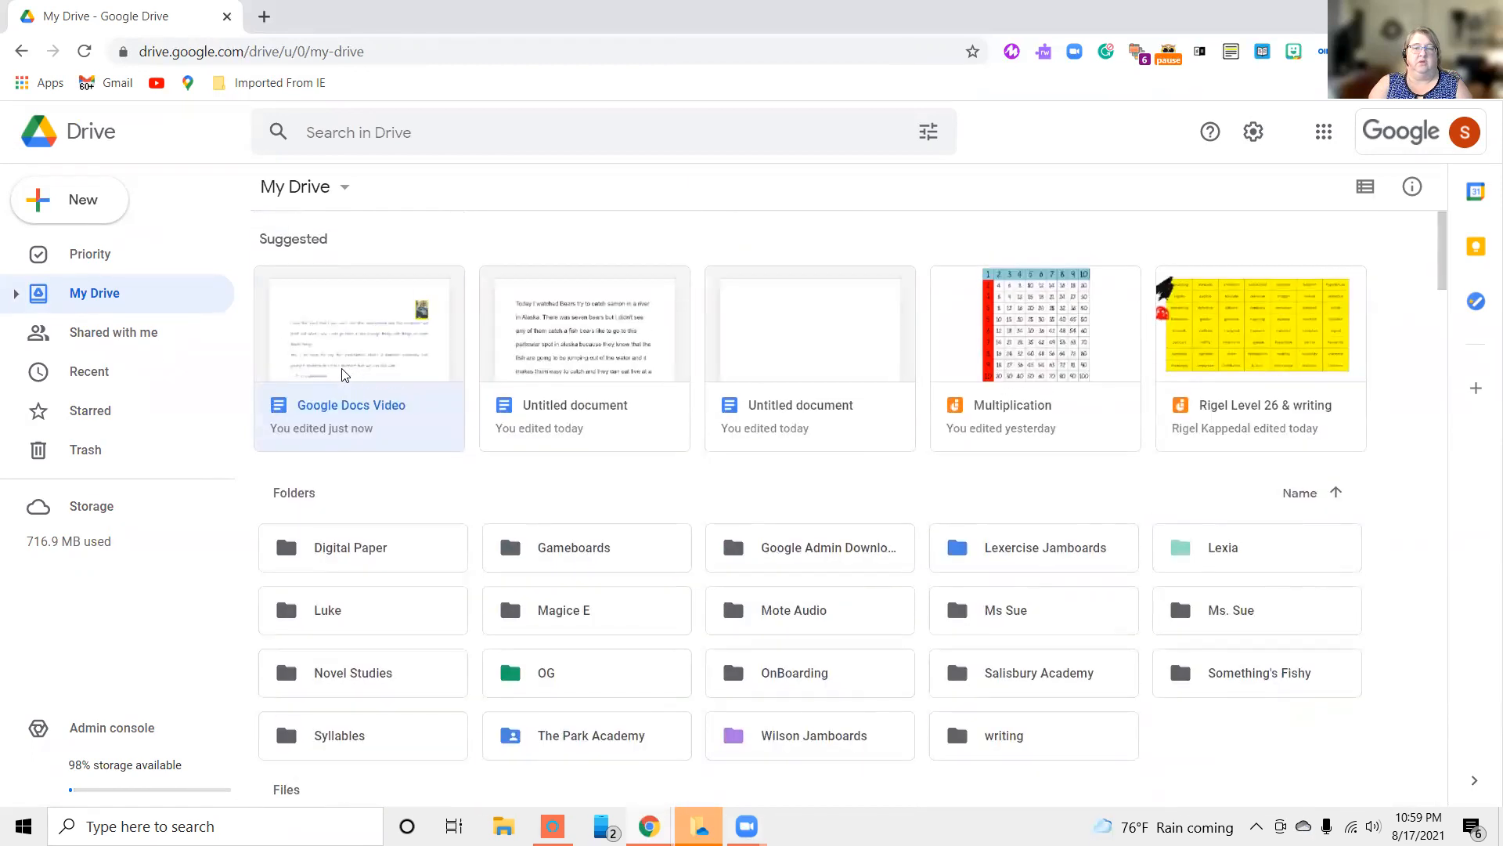
double_click(345, 413)
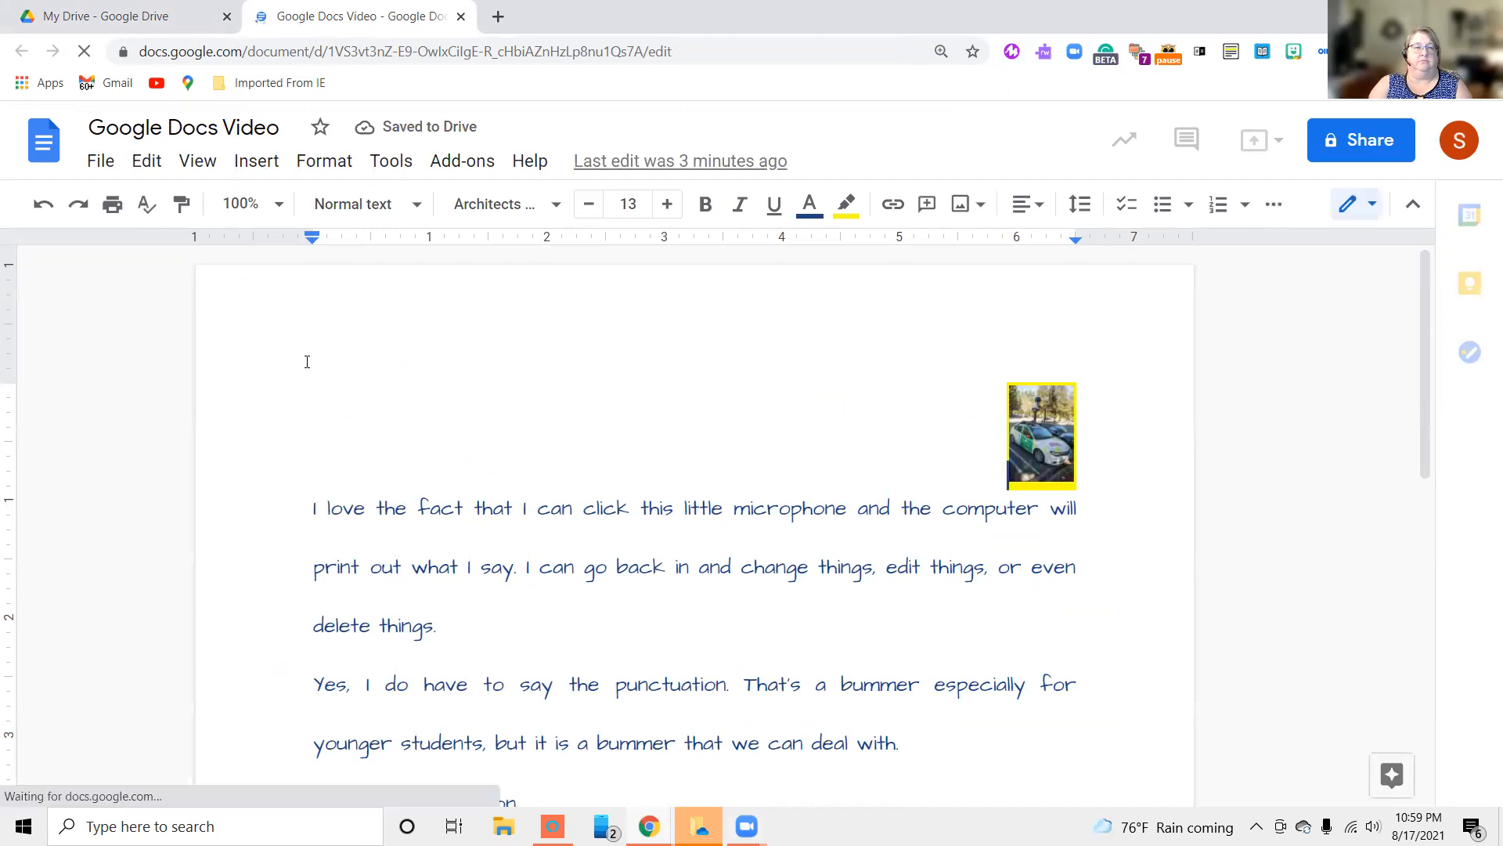
click(101, 162)
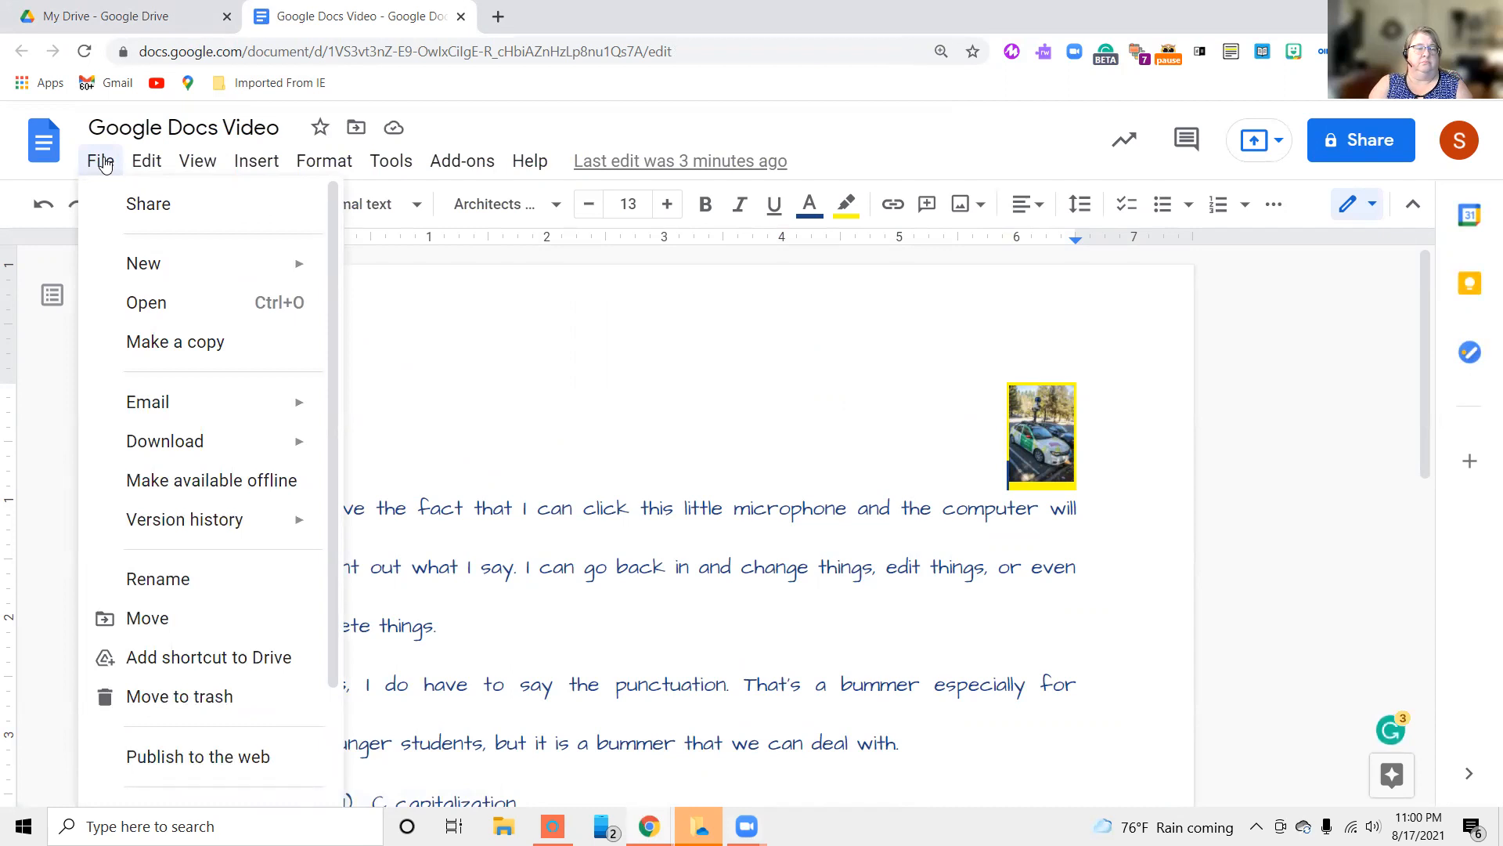
click(102, 162)
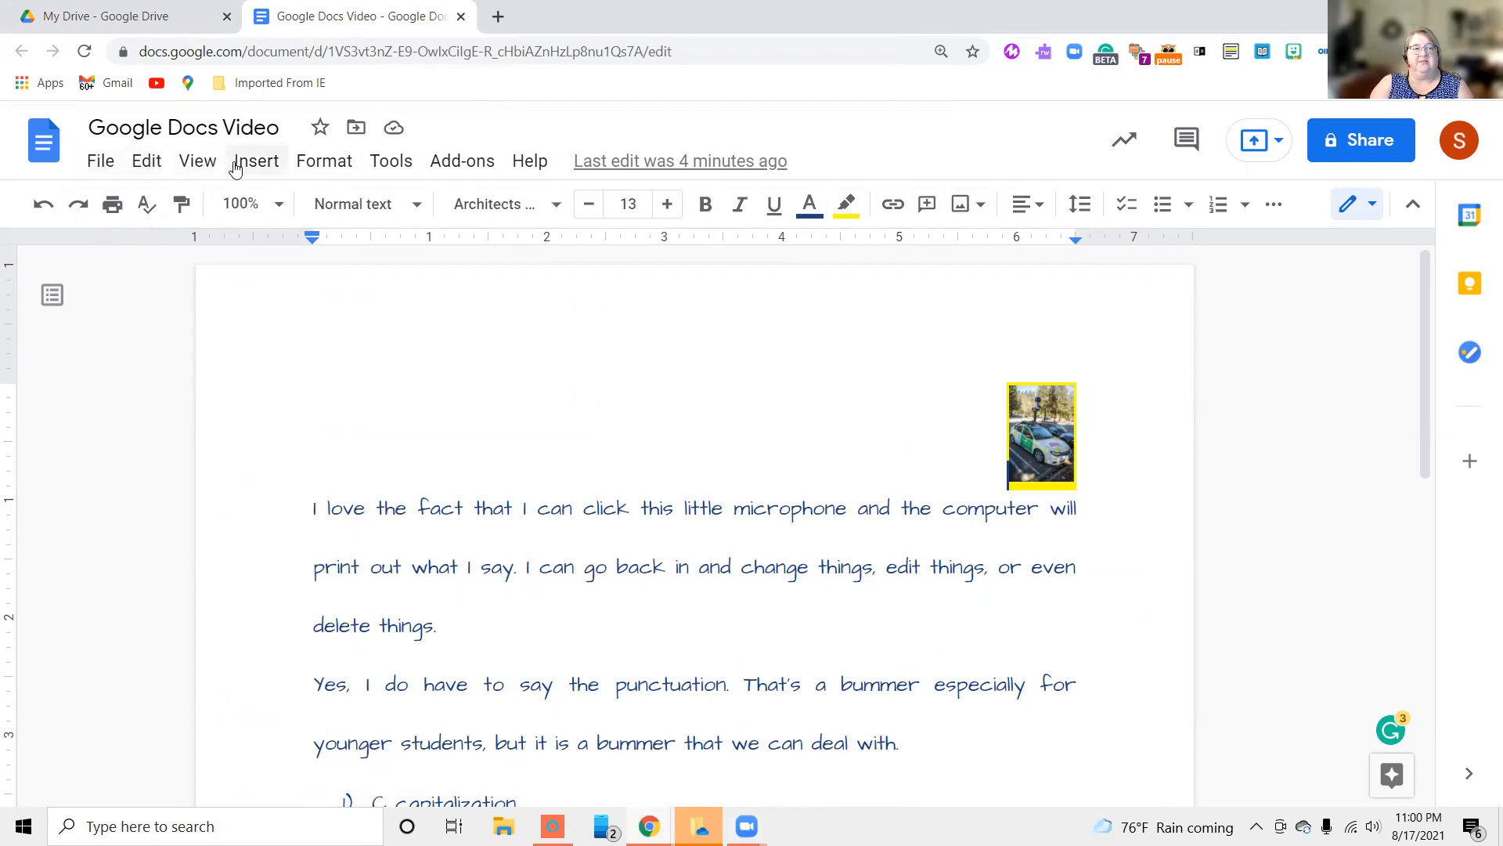
click(392, 166)
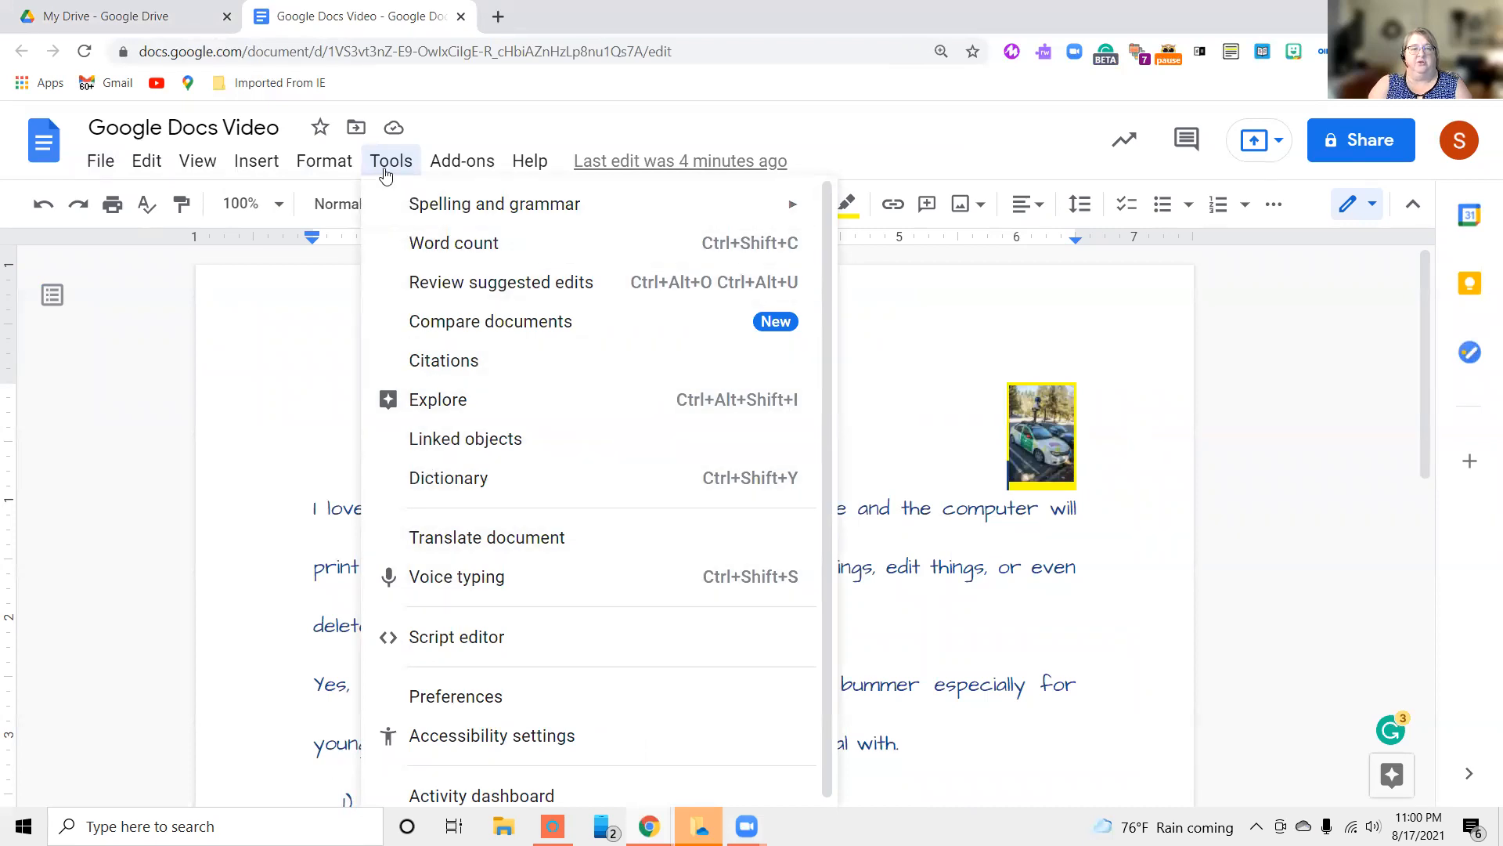
click(150, 450)
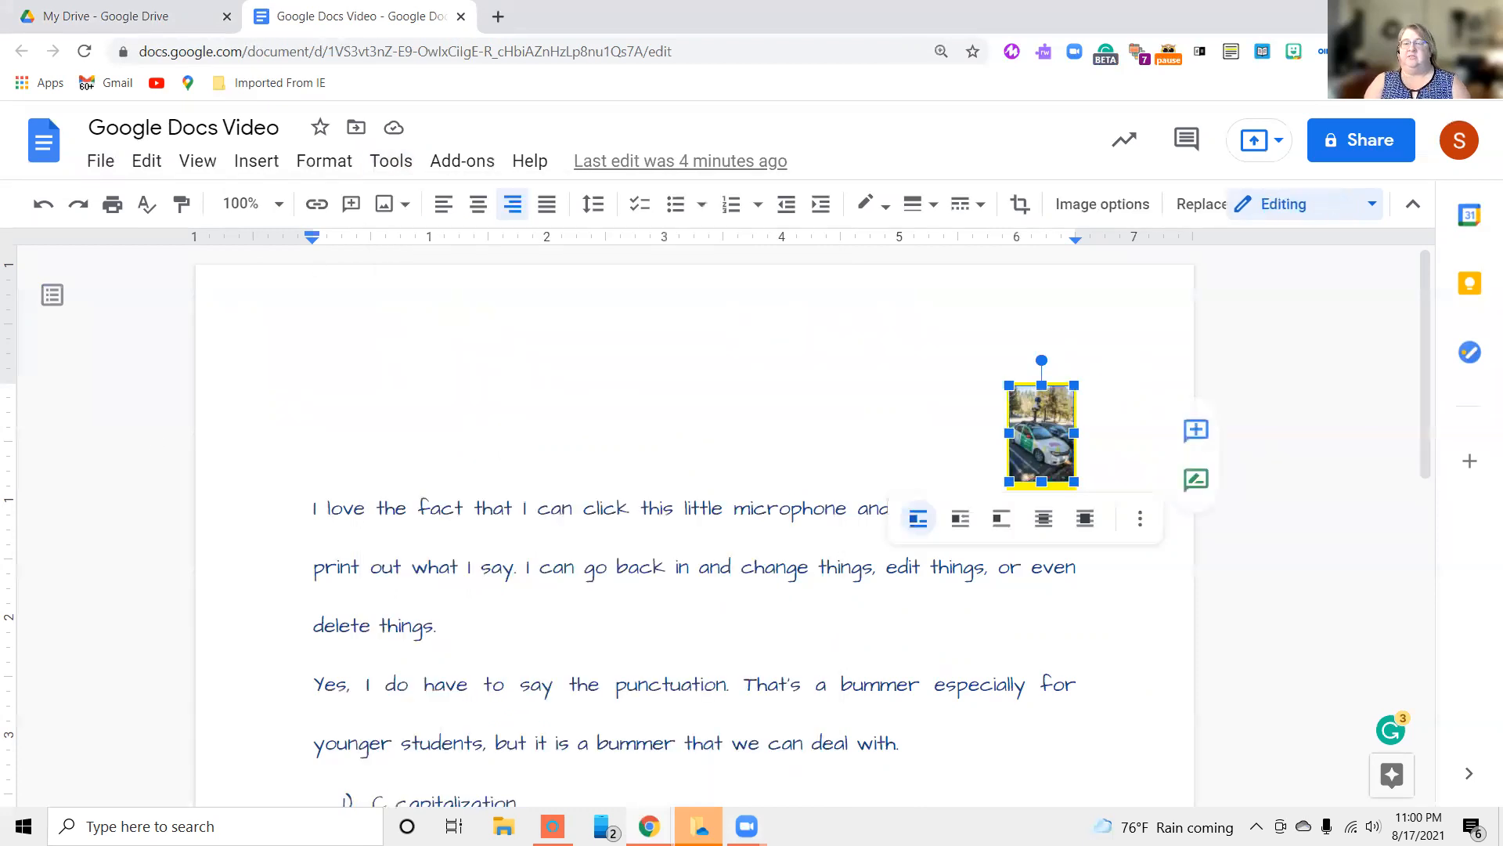